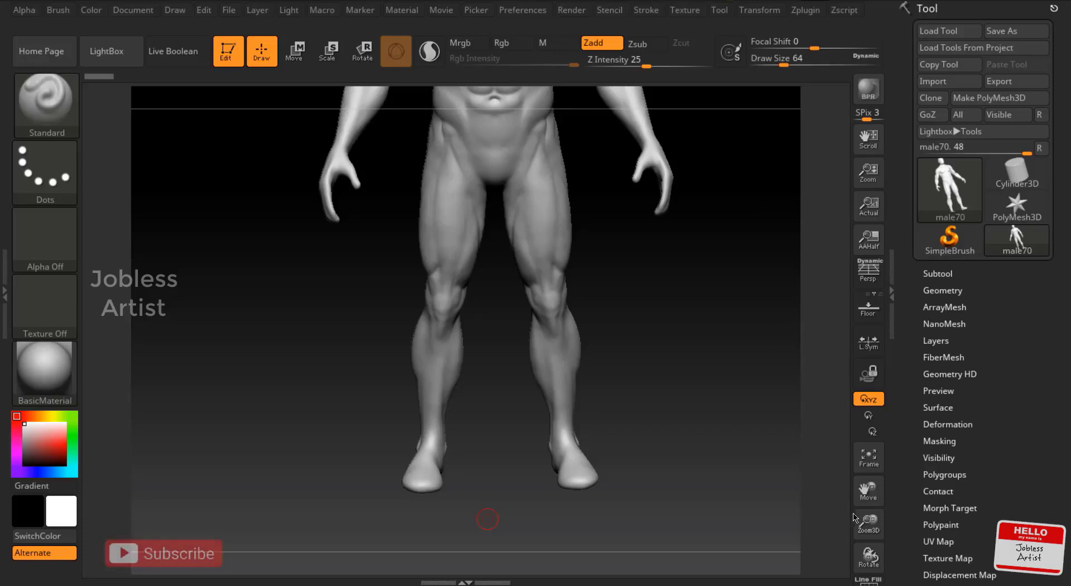
Frame the male70 sculpt so the whole figure fits the canvas
left_click(869, 463)
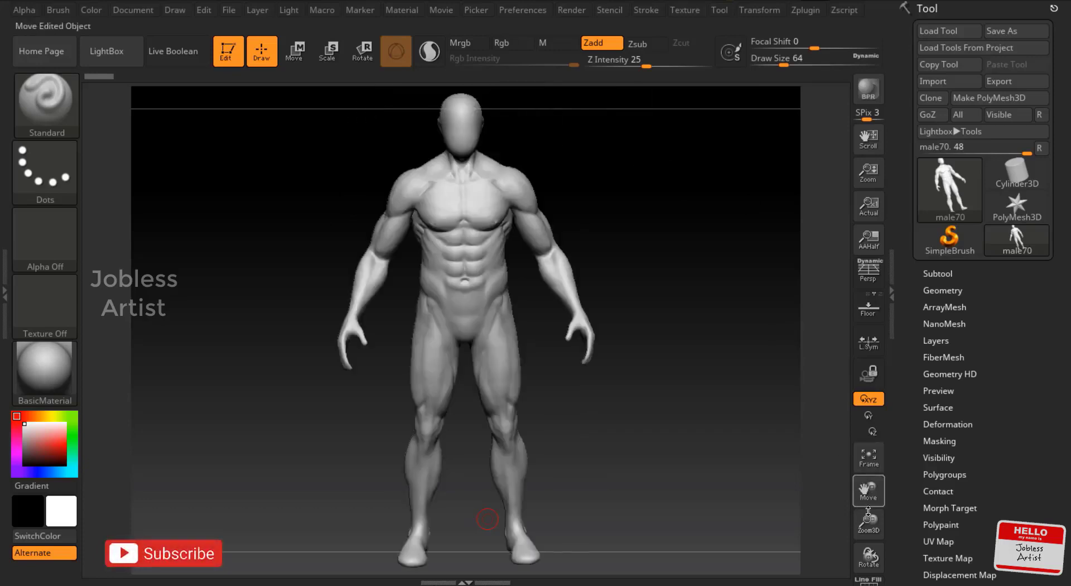
Orbit and zoom around the figure to inspect the legs from front, side and back
left_click_drag(751, 467, 756, 396)
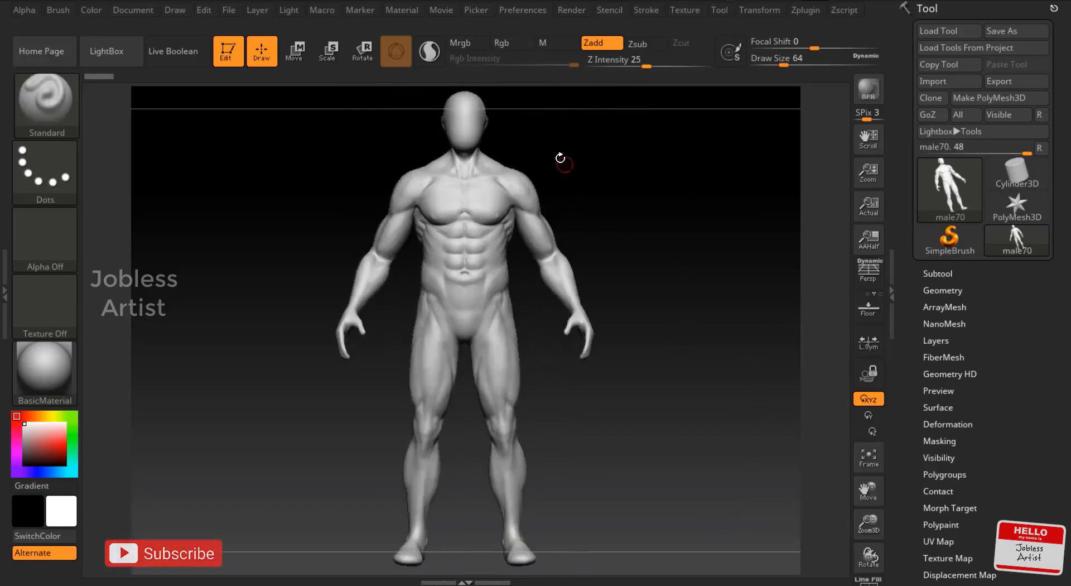
mouse_move(626, 313)
left_mouse_down()
mouse_move(689, 249)
mouse_move(549, 173)
left_mouse_up()
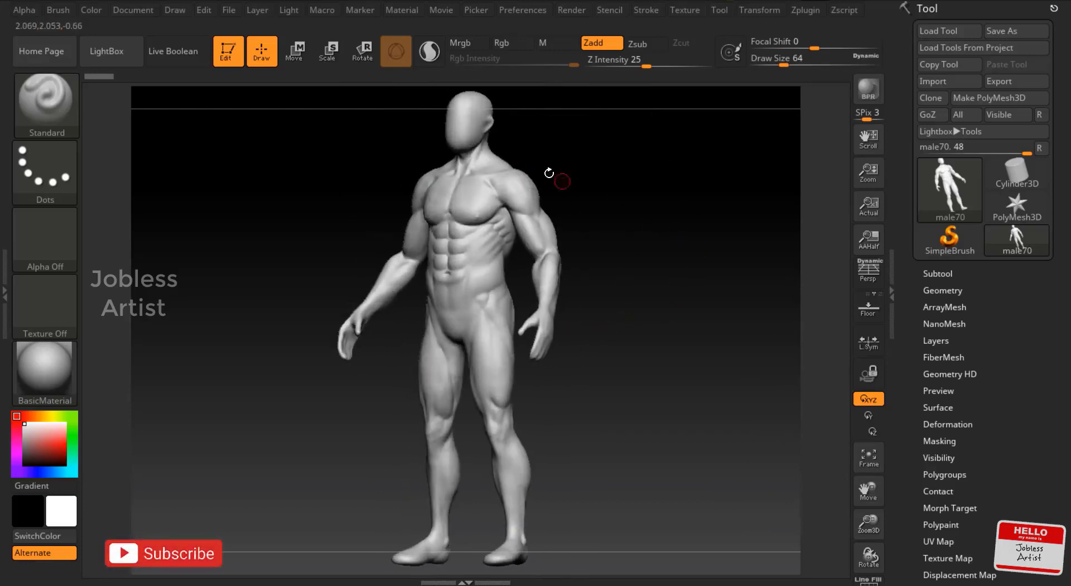
left_click_drag(632, 362, 711, 348, "shift")
mouse_move(868, 491)
left_mouse_down()
mouse_move(886, 415)
mouse_move(915, 382)
left_mouse_up()
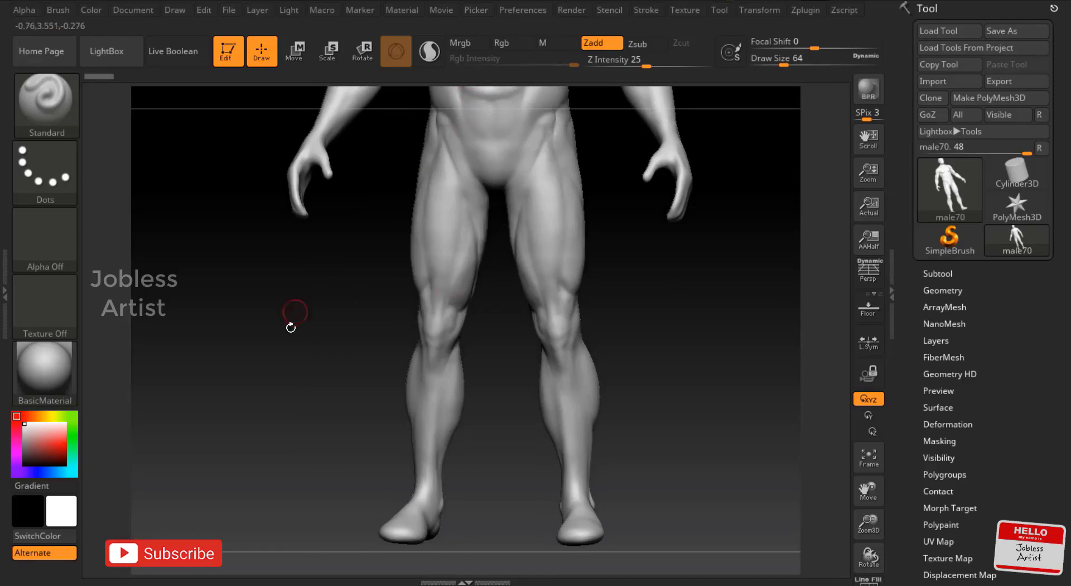
mouse_move(290, 328)
left_mouse_down()
mouse_move(377, 360)
mouse_move(669, 367)
left_mouse_up()
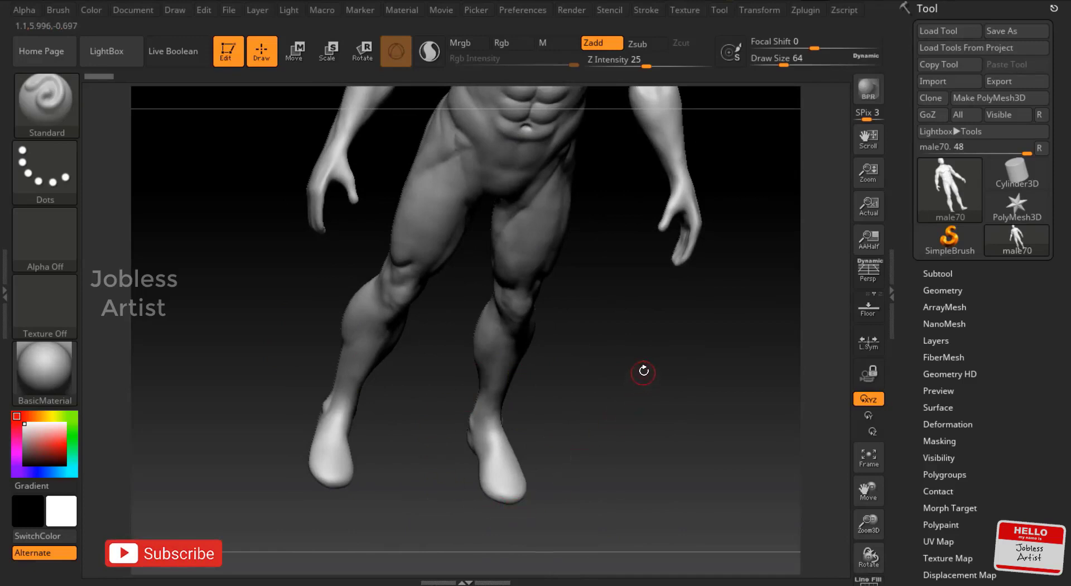
left_click_drag(646, 349, 655, 296)
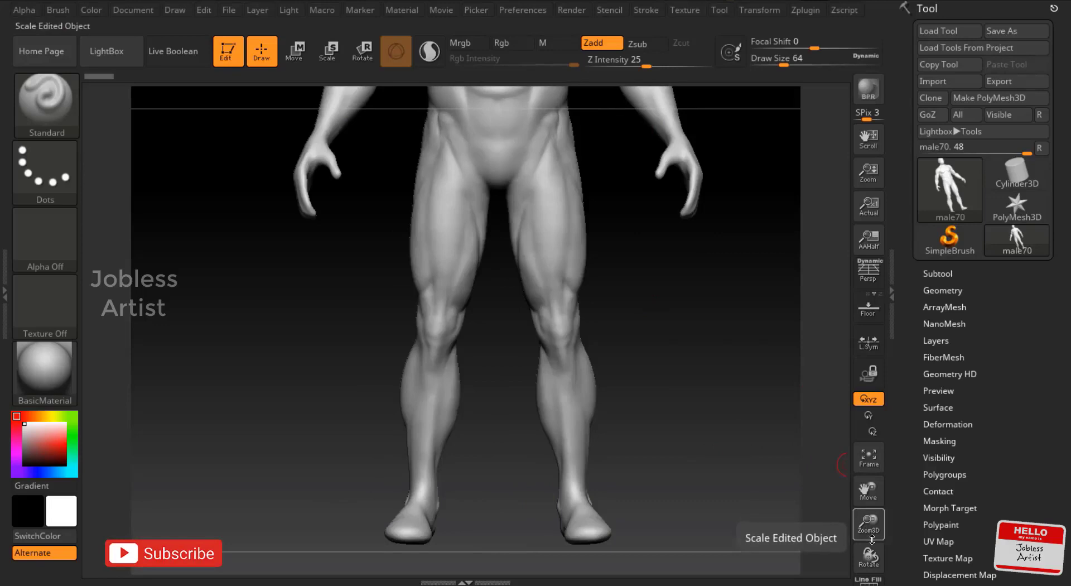
left_click_drag(873, 540, 873, 529)
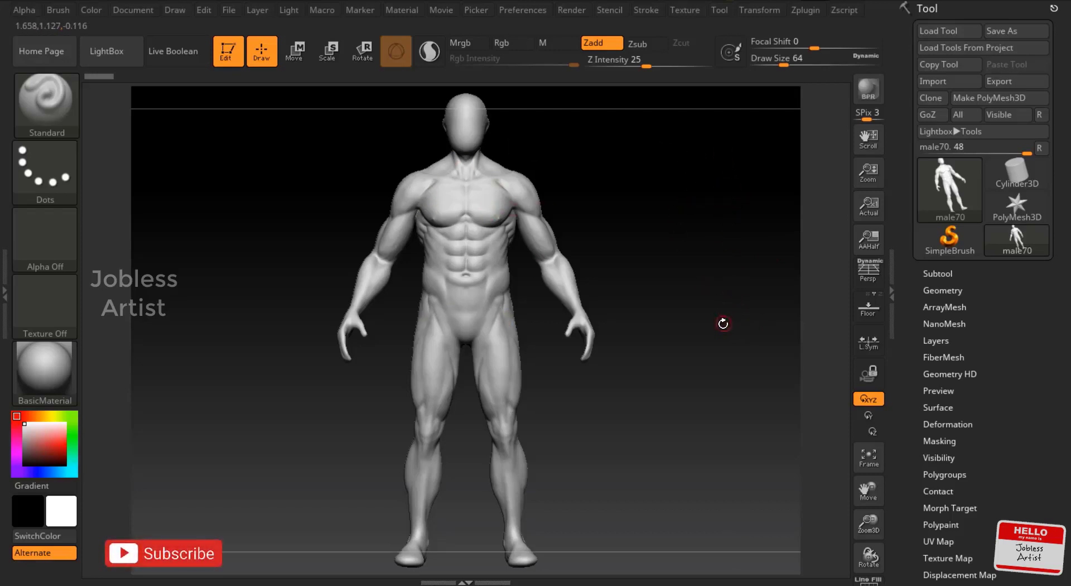
left_click_drag(732, 235, 703, 229)
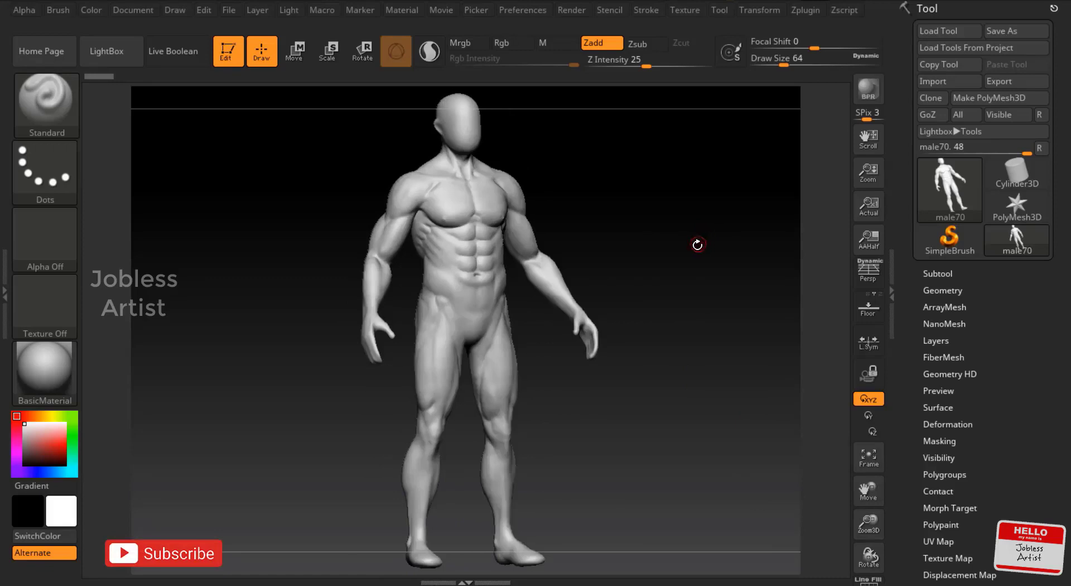
left_click_drag(698, 245, 662, 216)
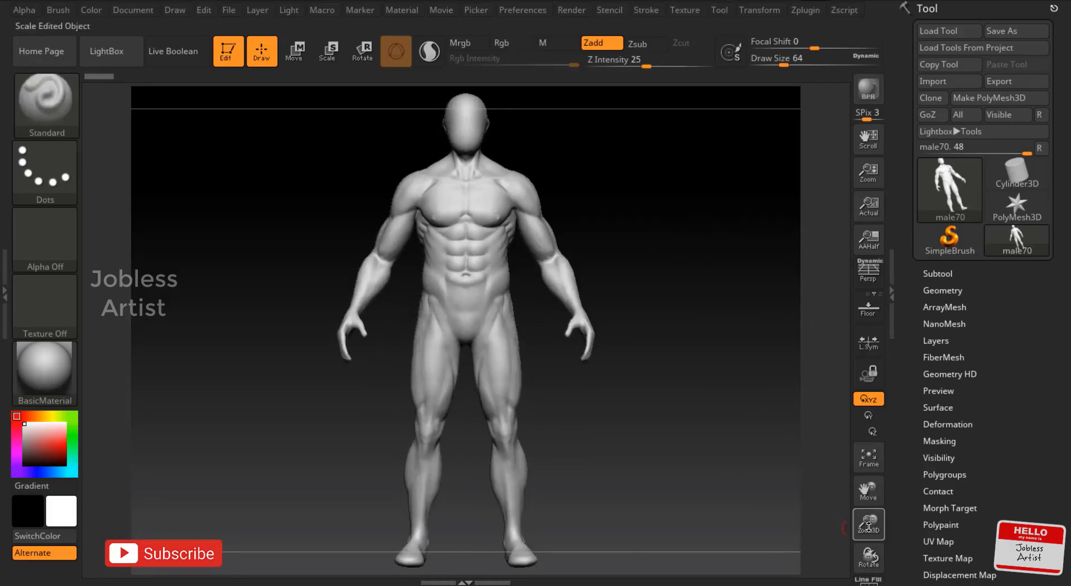
left_click_drag(869, 527, 868, 522)
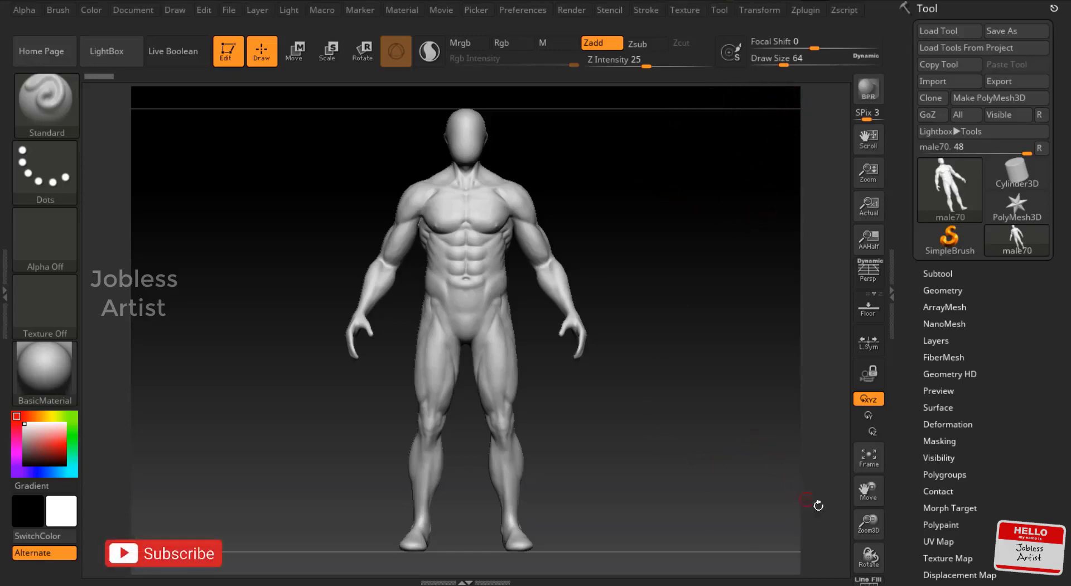
left_click_drag(868, 553, 862, 546)
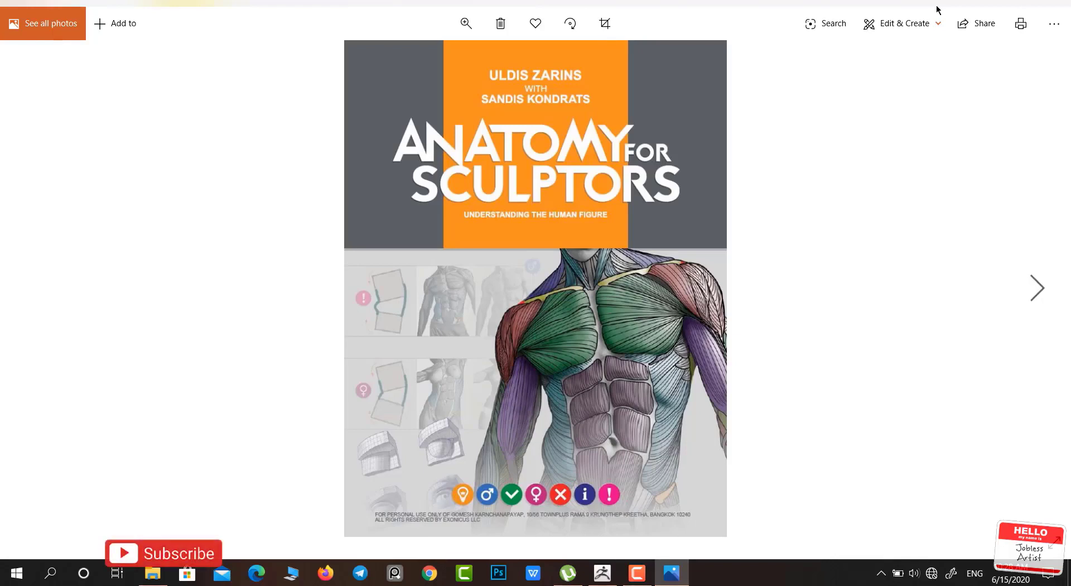
Advance to the Human Anatomy for Artists cover in the photo viewer
key("Right")
key("ctrl+d")
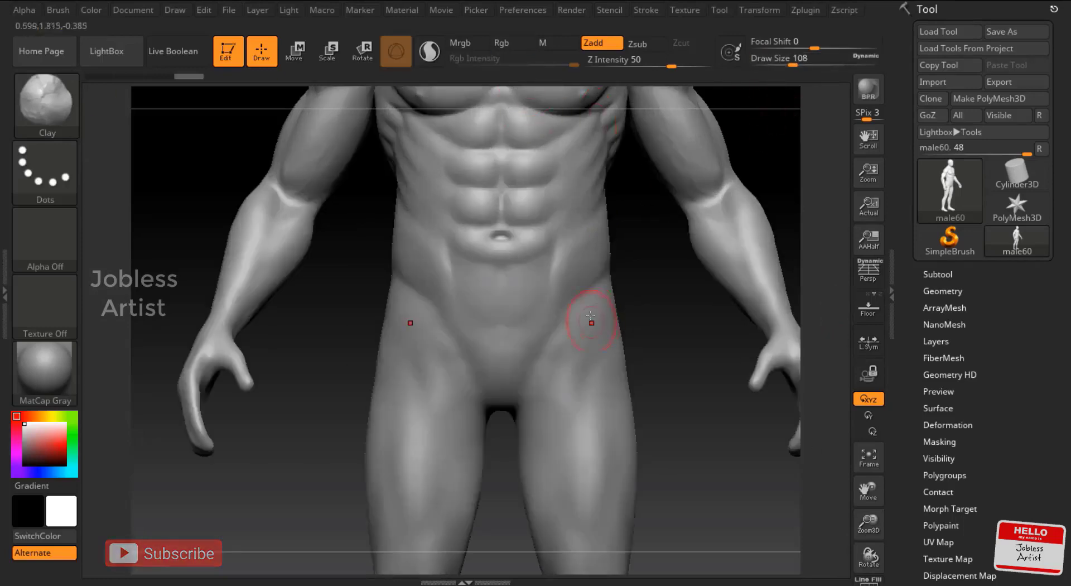
Rotate the figure until the legs and lower torso face front-on
key("ctrl")
left_click_drag(582, 309, 650, 299)
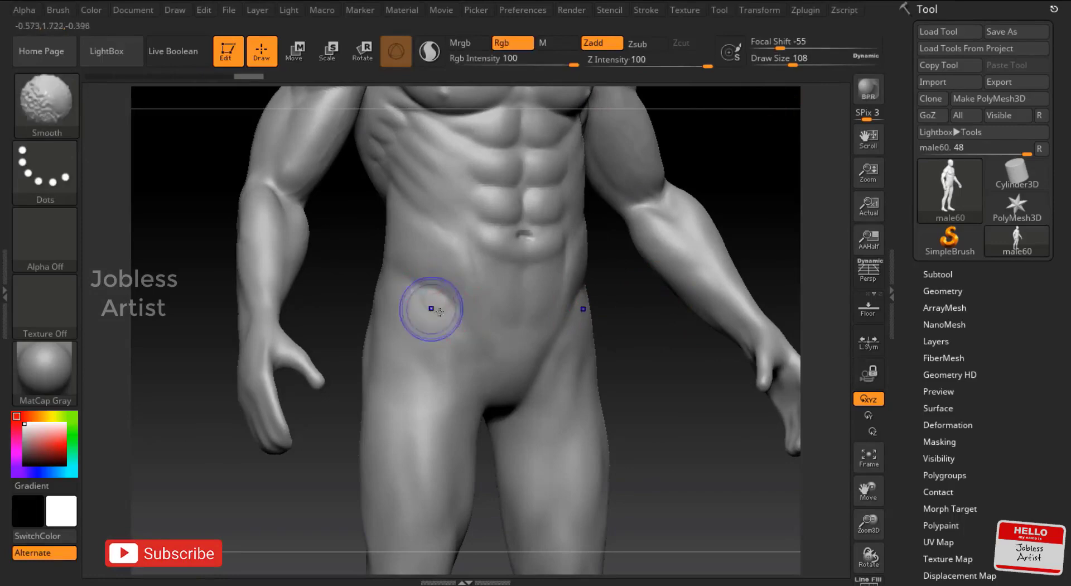
mouse_move(437, 306)
right_mouse_down()
mouse_move(595, 306)
mouse_move(676, 291)
mouse_move(688, 272)
right_mouse_up()
key("shift")
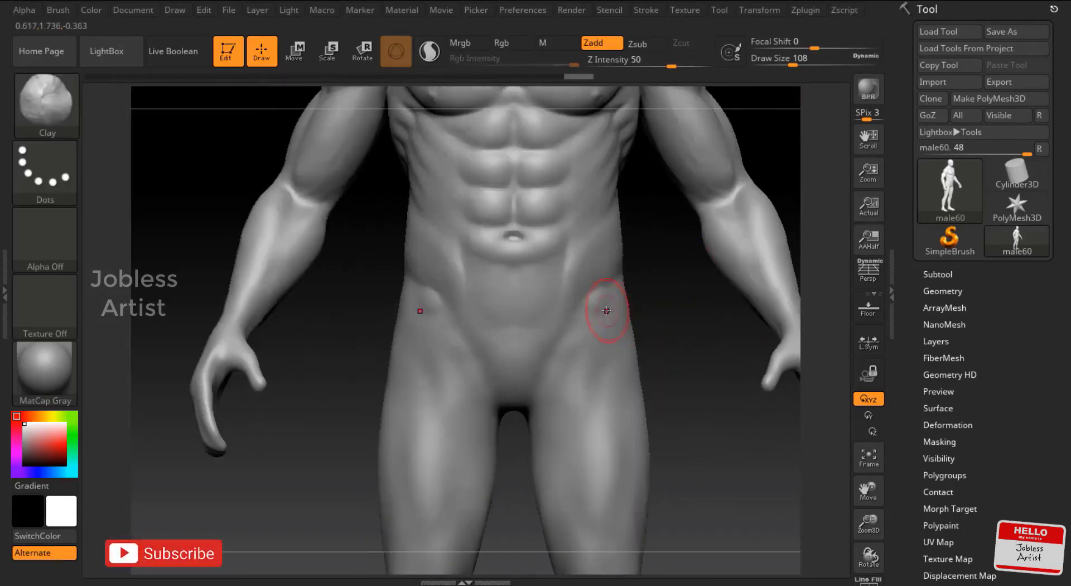
mouse_move(607, 306)
right_mouse_down()
mouse_move(638, 284)
mouse_move(703, 311)
right_mouse_up()
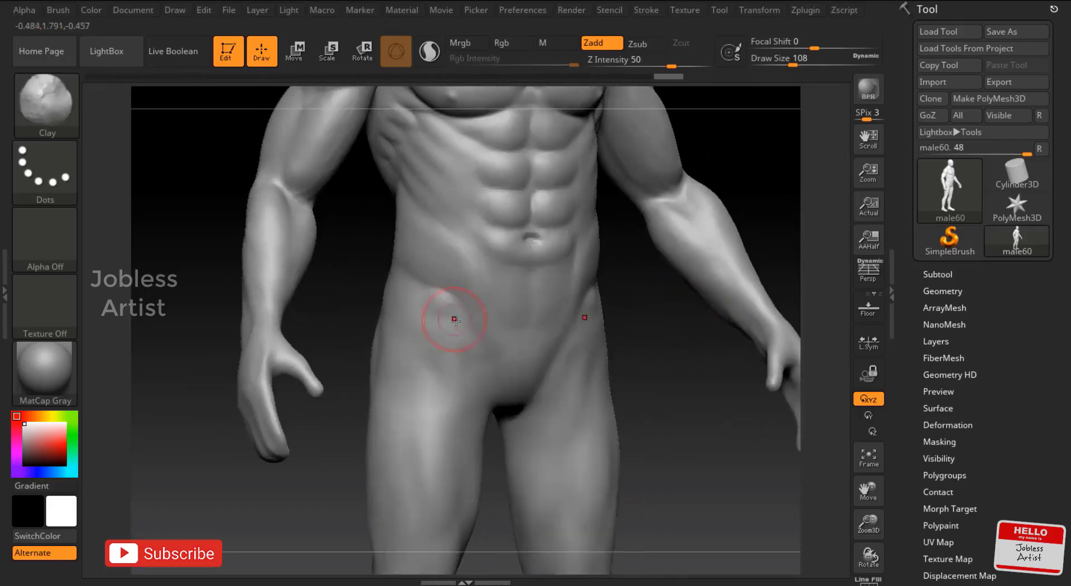
right_click_drag(455, 319, 639, 283)
right_click_drag(825, 466, 753, 332, "alt")
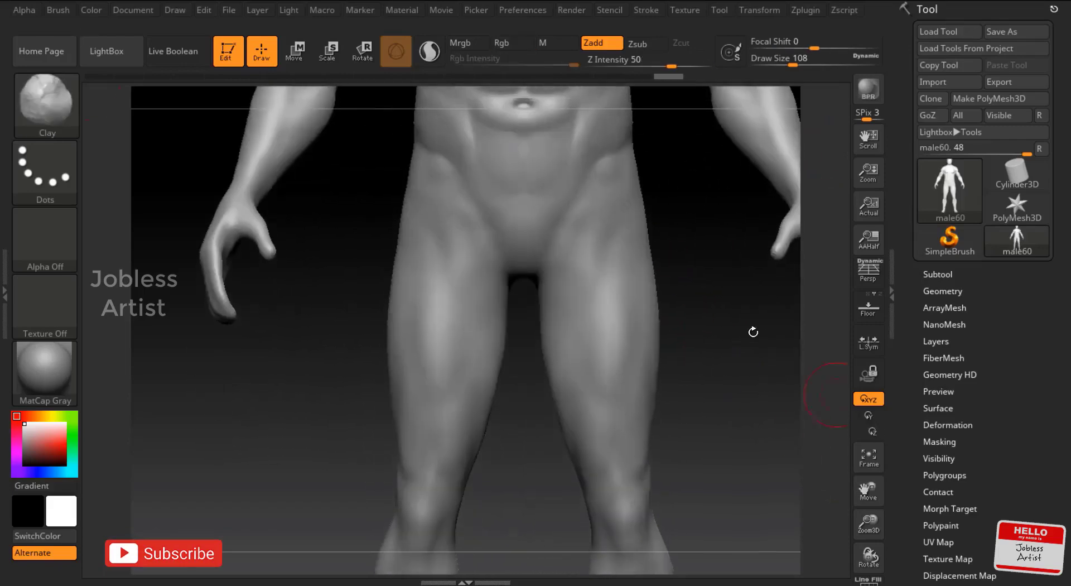
Switch to the DamStandard brush and angle the view on the groin
key("b")
key("d")
key("s")
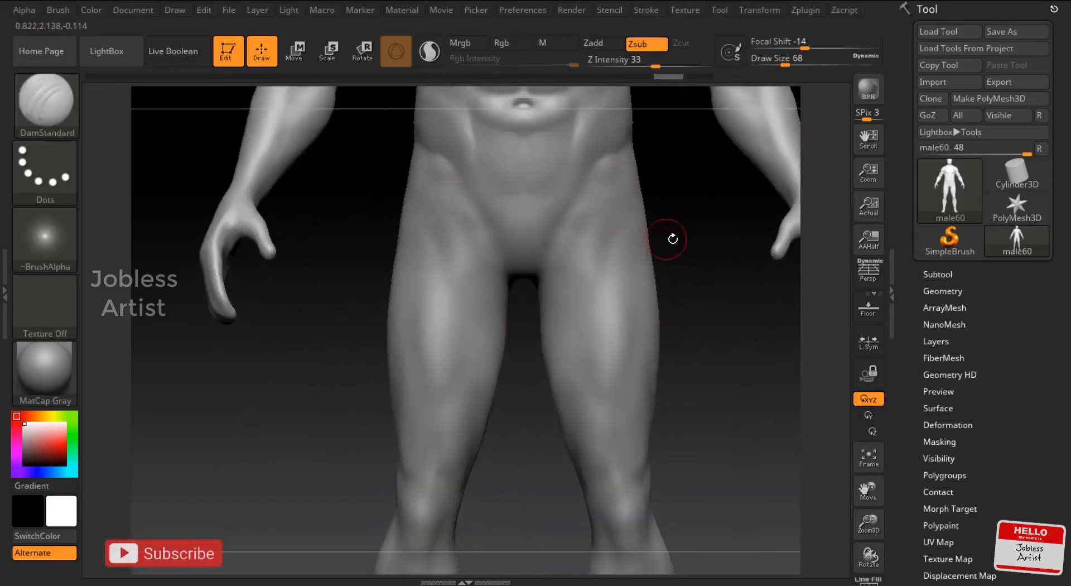
right_click_drag(672, 238, 708, 239)
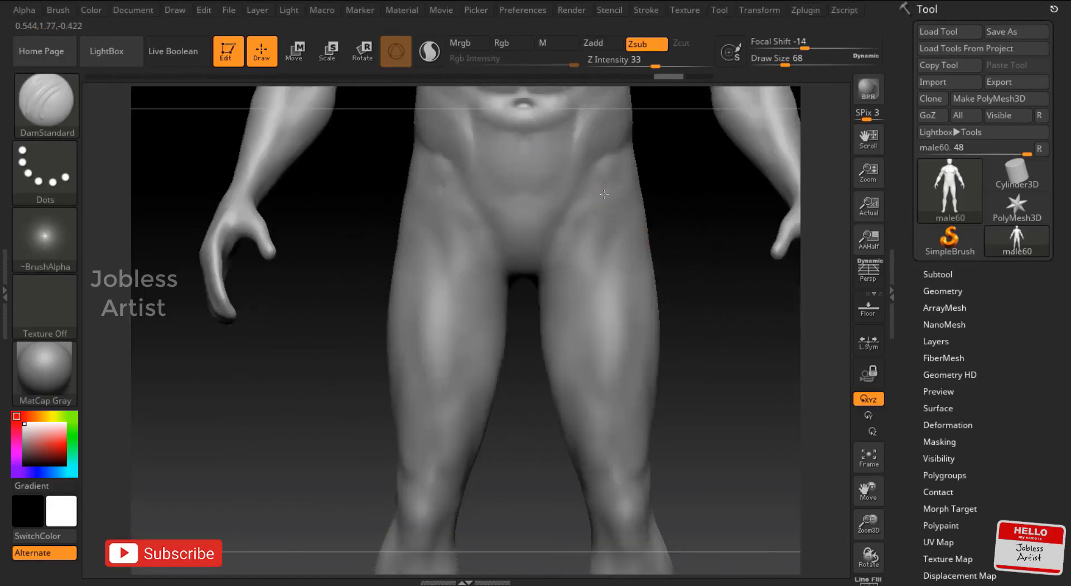
right_click_drag(554, 308, 698, 227)
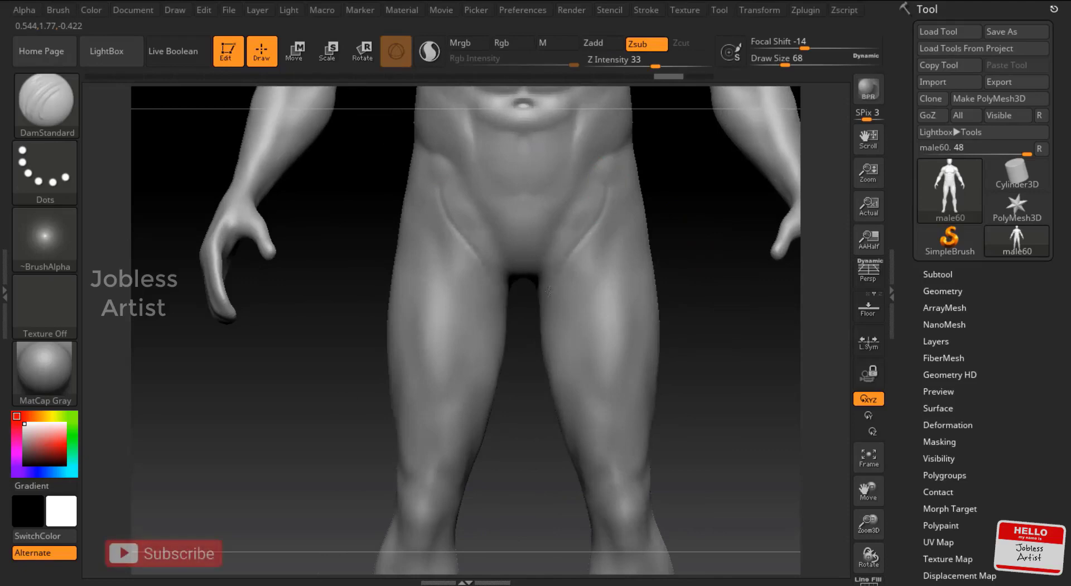
Rework the groin strokes through undo/redo and carve deeper creases along both groin lines
key("ctrl+z")
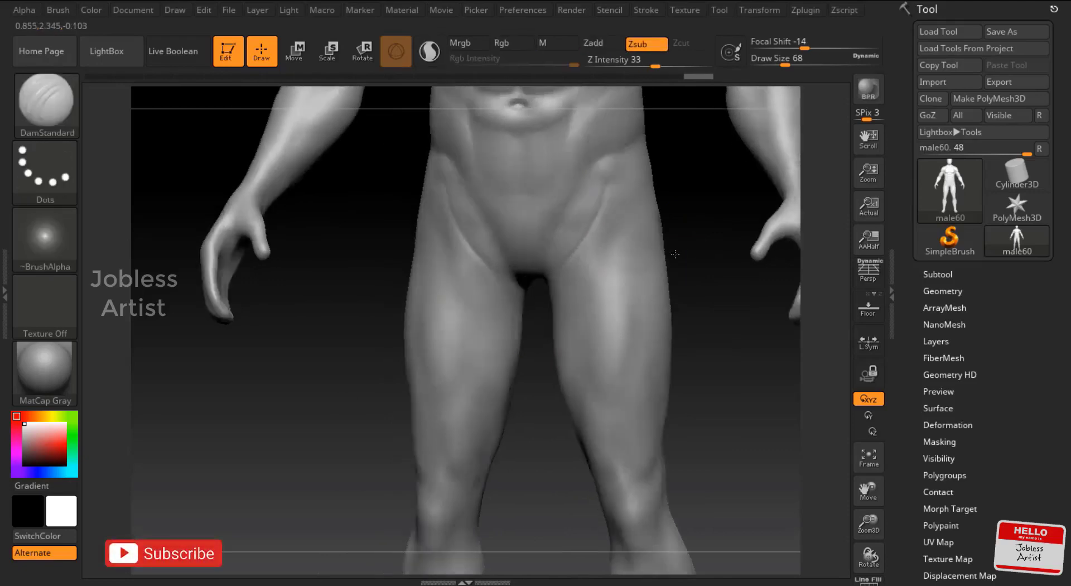
key("ctrl+z")
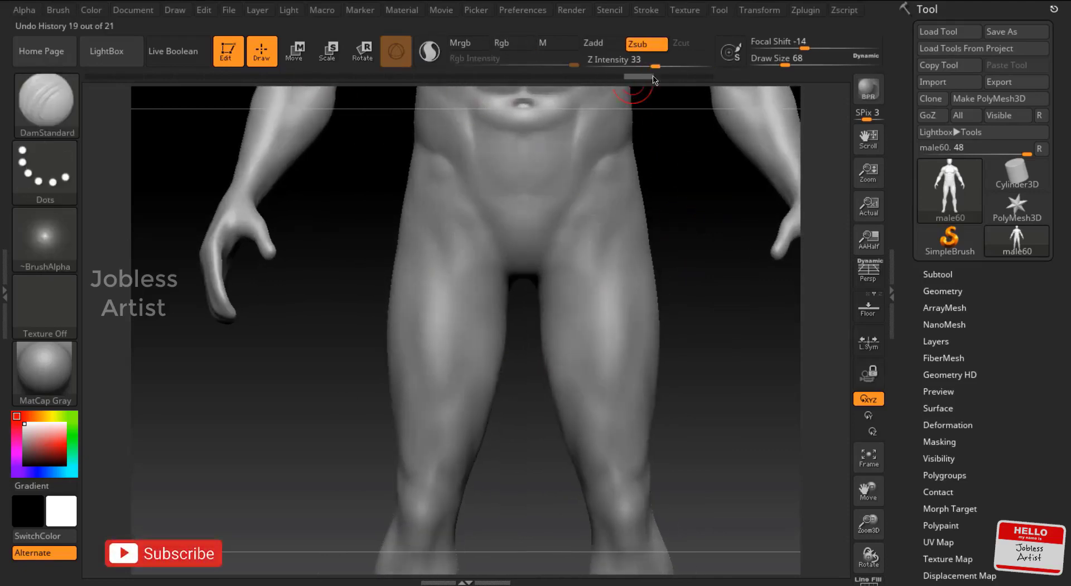
left_click_drag(655, 80, 704, 82)
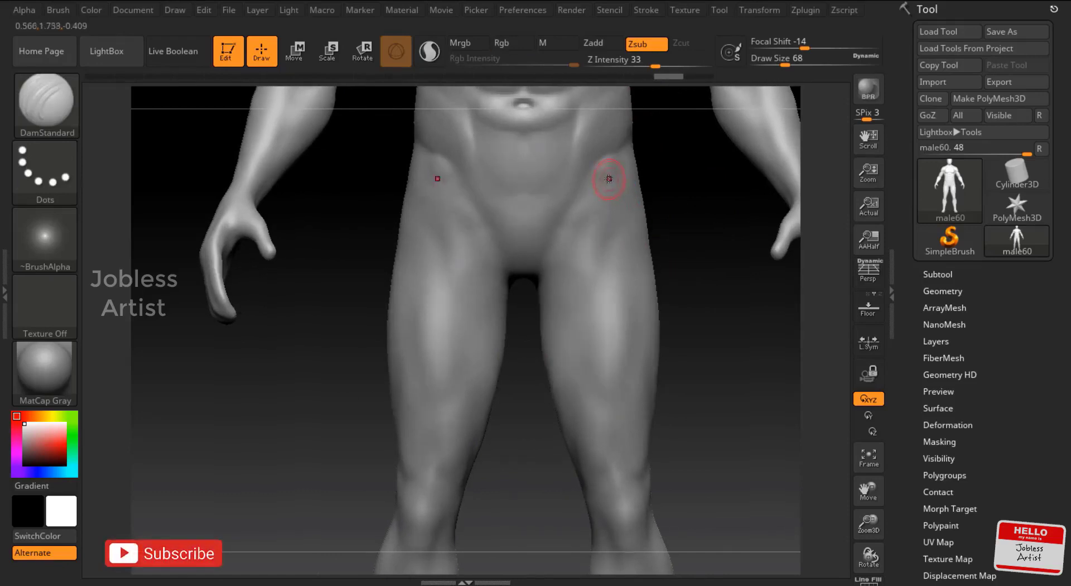
key("ctrl+shift+z")
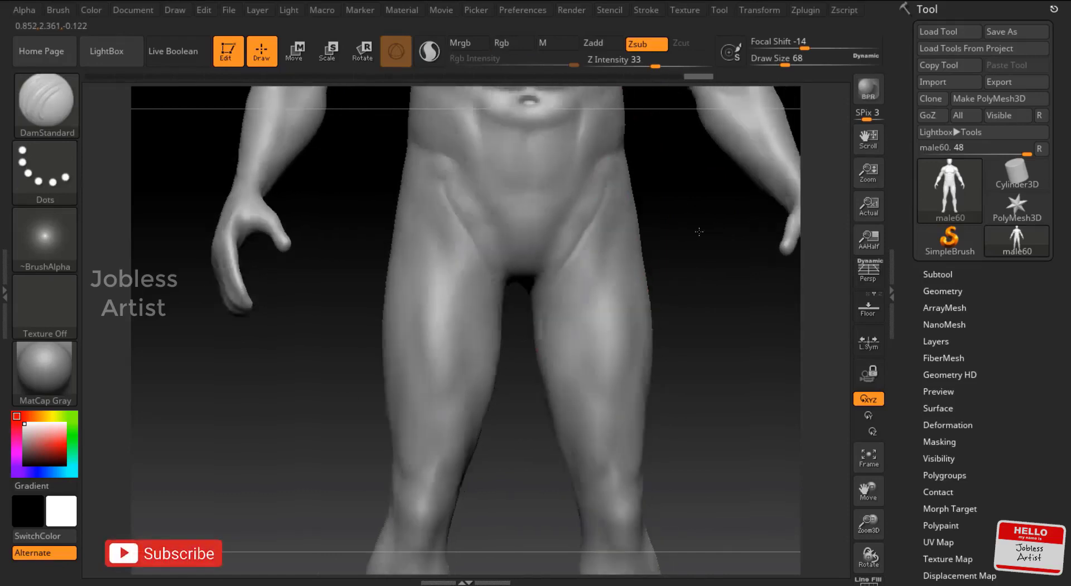
left_click_drag(605, 200, 573, 232)
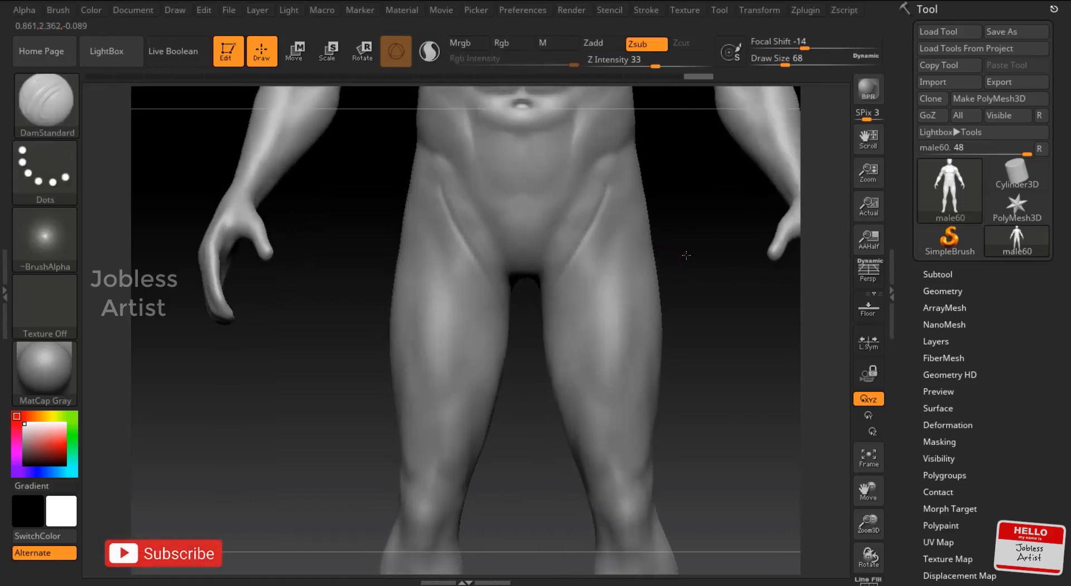
left_click_drag(601, 181, 608, 190)
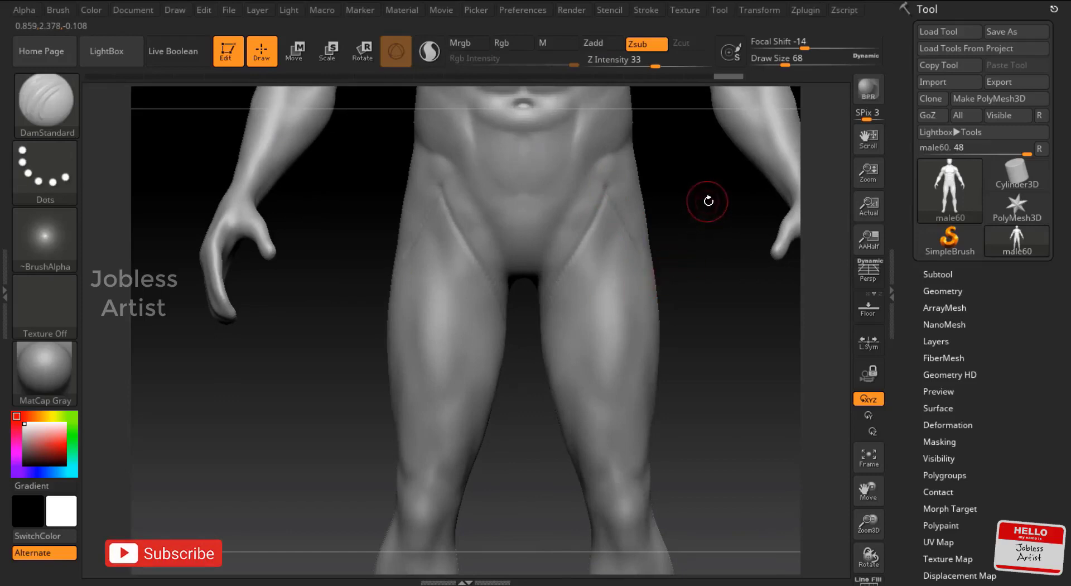
left_click_drag(709, 201, 525, 266)
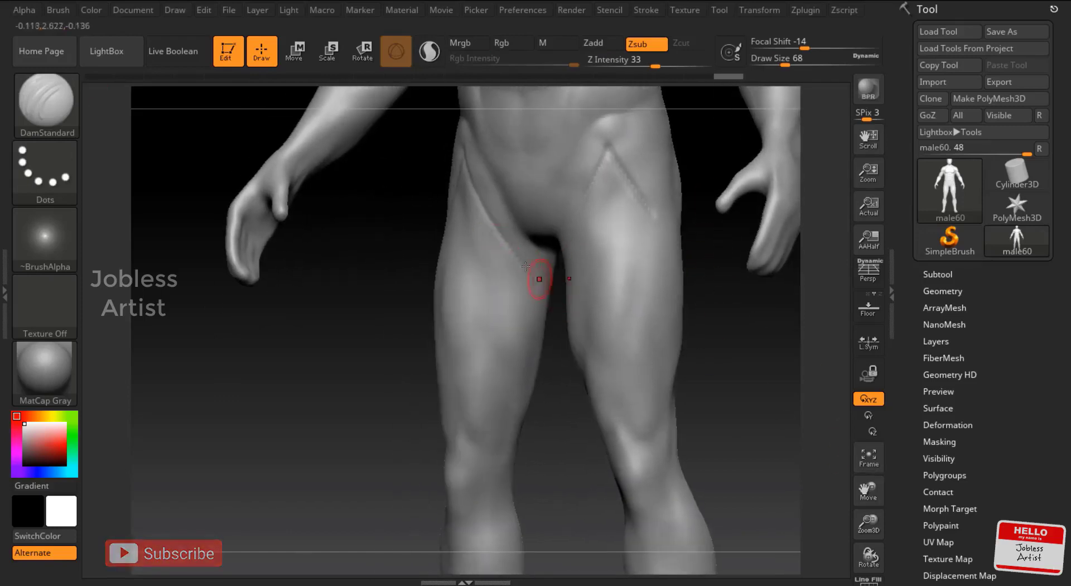
left_click_drag(478, 203, 511, 250)
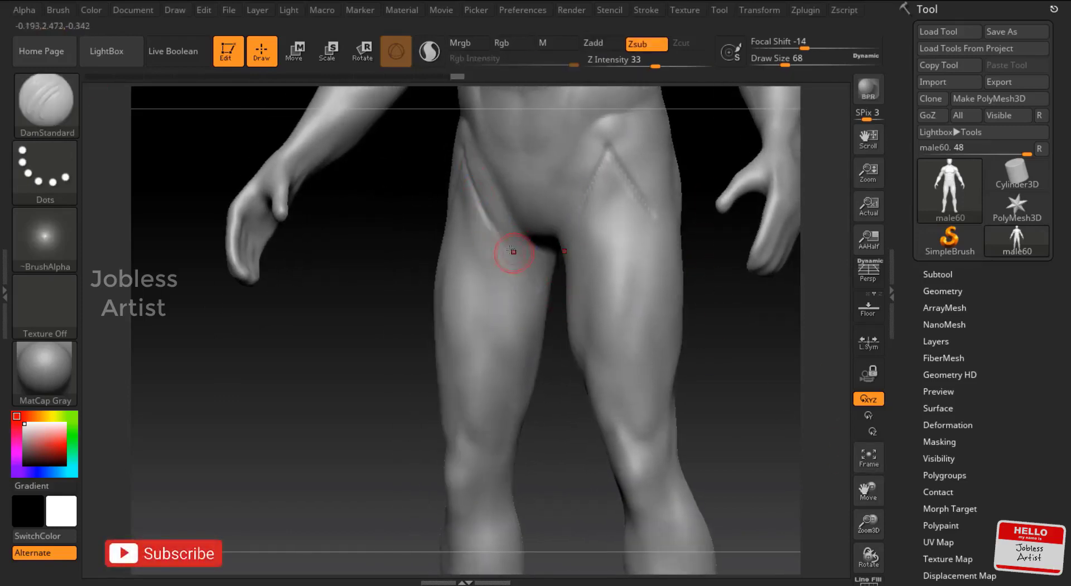
Carve a crease down the inner front of the thigh toward the knee
left_click_drag(483, 442, 491, 440)
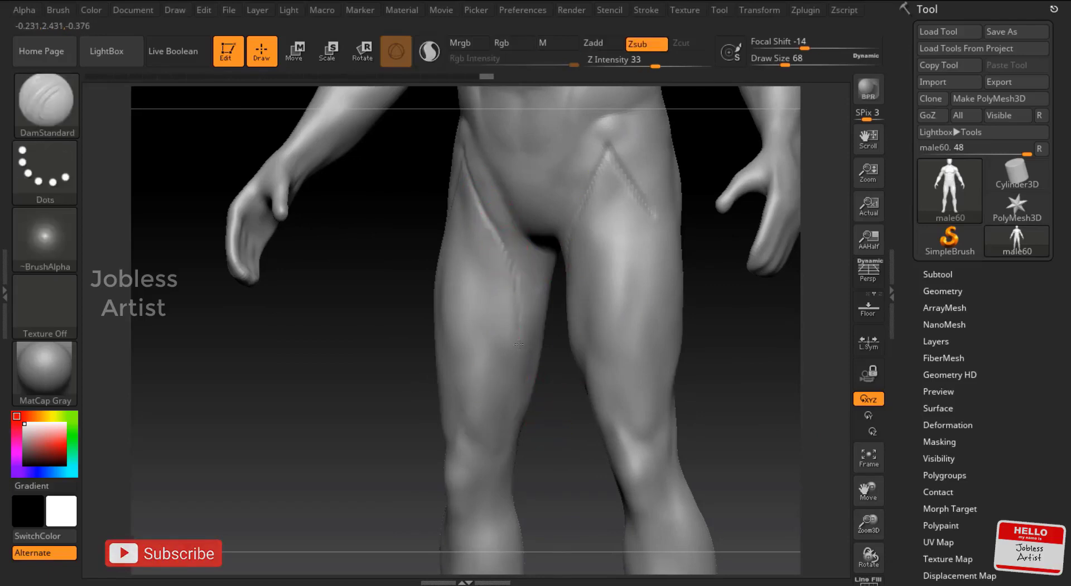
left_click_drag(505, 251, 505, 421)
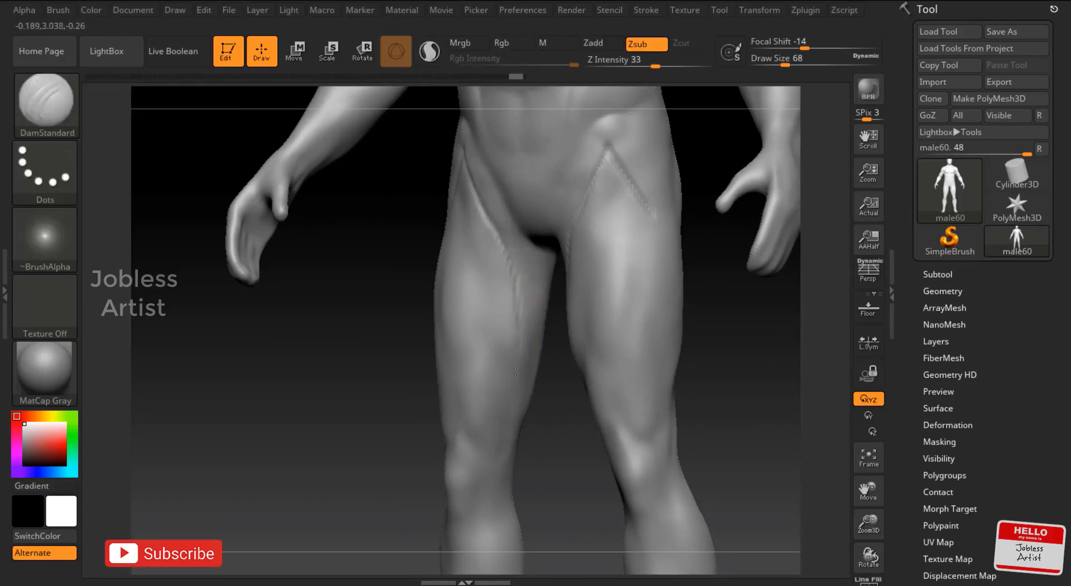
key("ctrl+z")
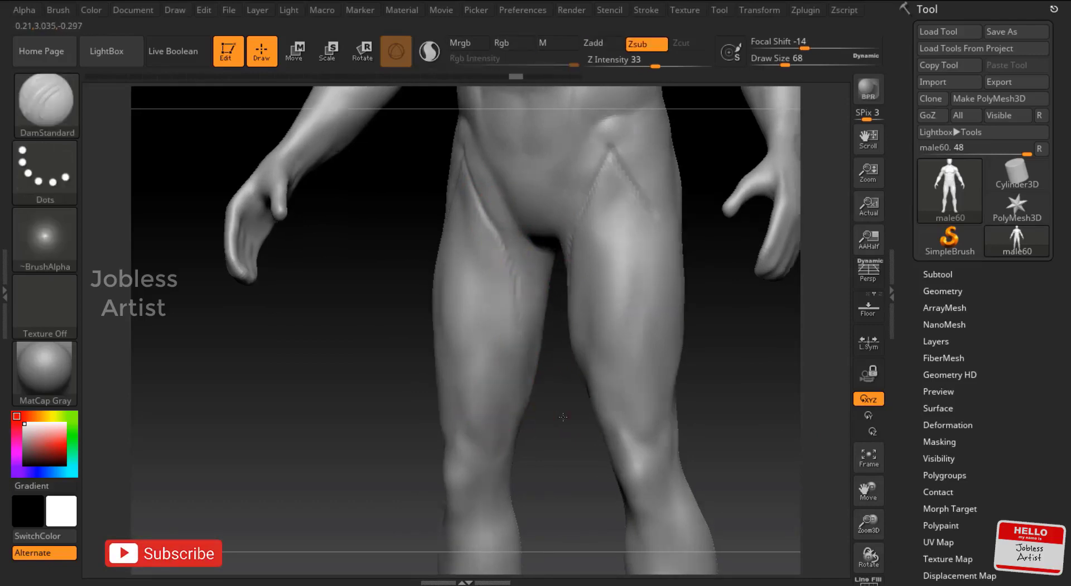
key("ctrl+z")
left_click_drag(493, 227, 523, 324)
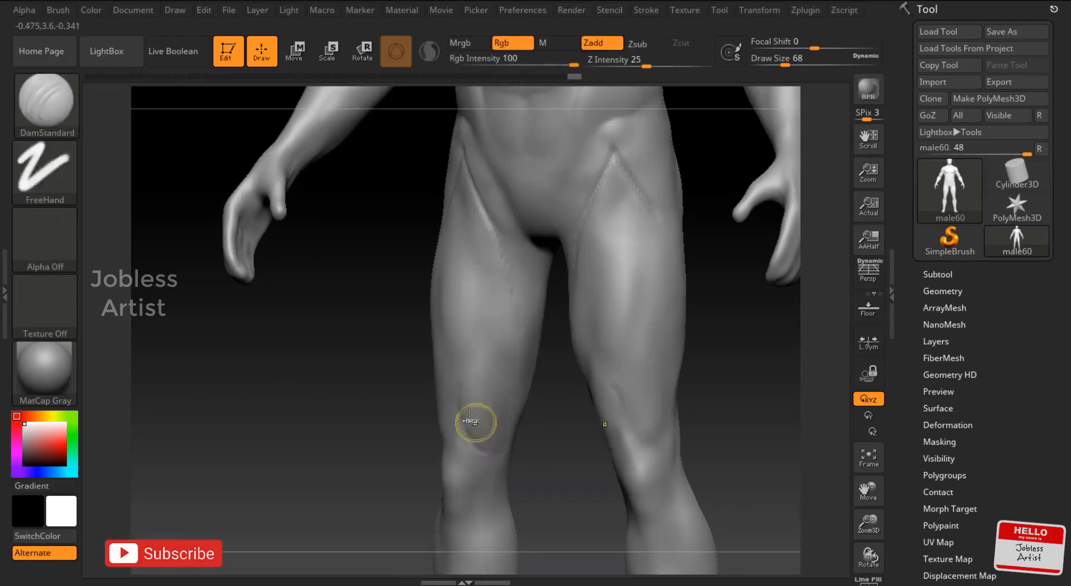
Carve a DamStandard groove down the inner knee and another up the inner thigh
left_click_drag(527, 404, 541, 423)
key("ctrl+z")
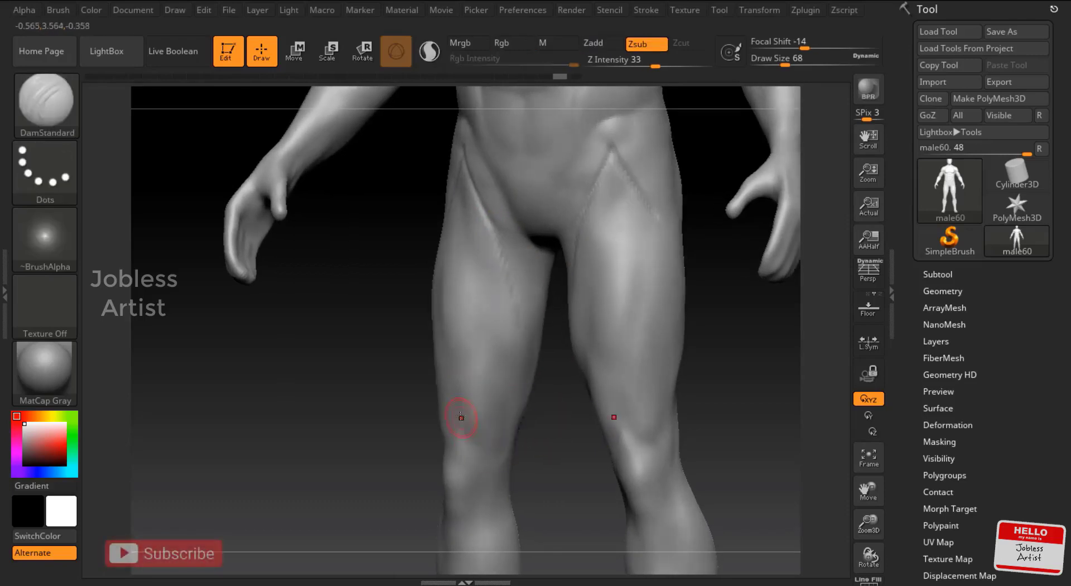
left_click_drag(529, 375, 498, 444)
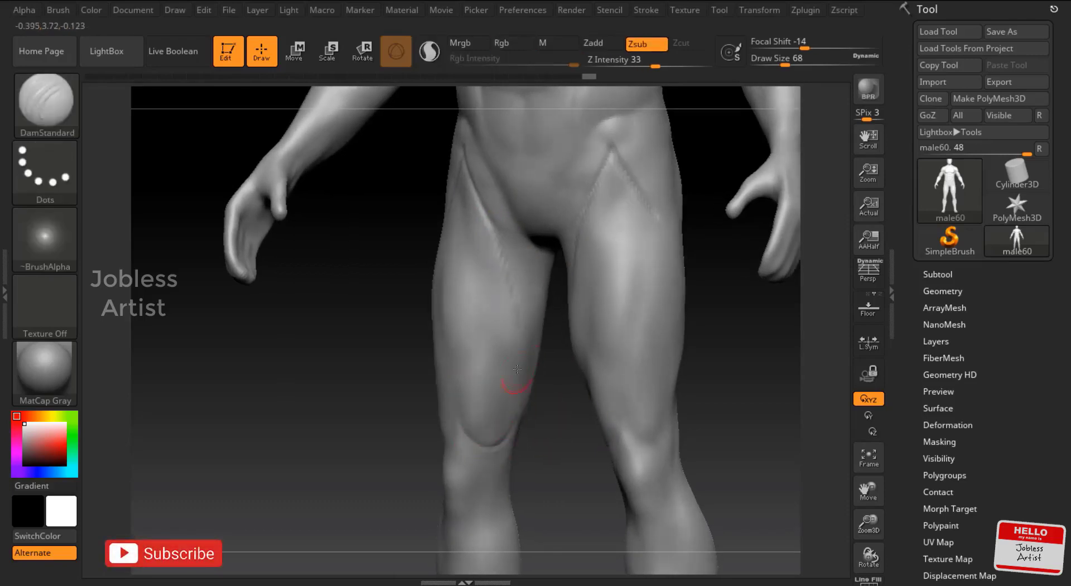
mouse_move(725, 335)
left_mouse_down()
mouse_move(697, 340)
mouse_move(670, 312)
left_mouse_up()
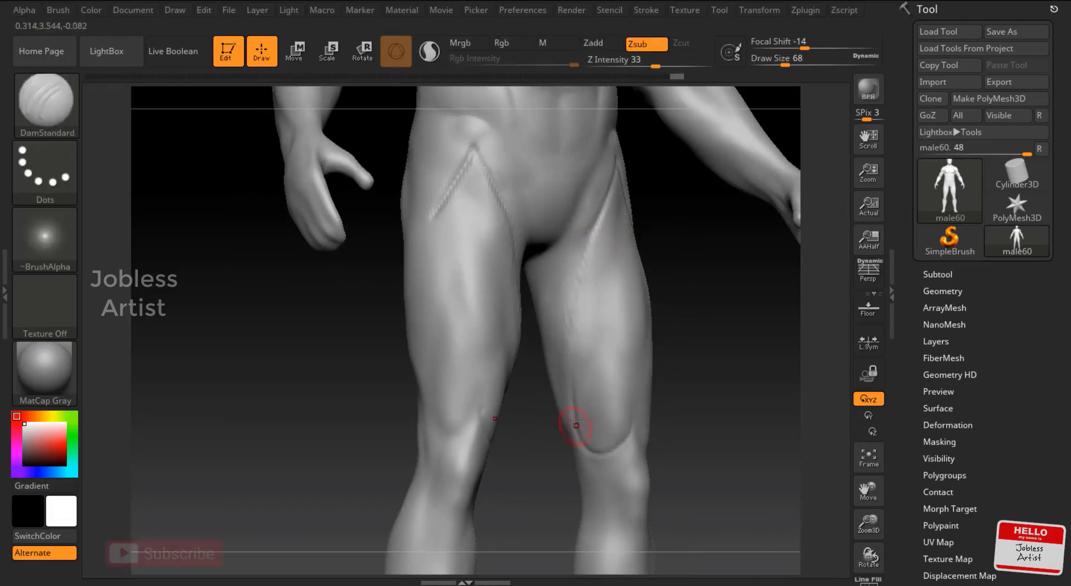
mouse_move(574, 426)
left_mouse_down()
mouse_move(605, 207)
mouse_move(601, 215)
left_mouse_up()
mouse_move(628, 335)
left_mouse_down()
mouse_move(657, 313)
mouse_move(581, 263)
mouse_move(592, 228)
mouse_move(572, 302)
left_mouse_up()
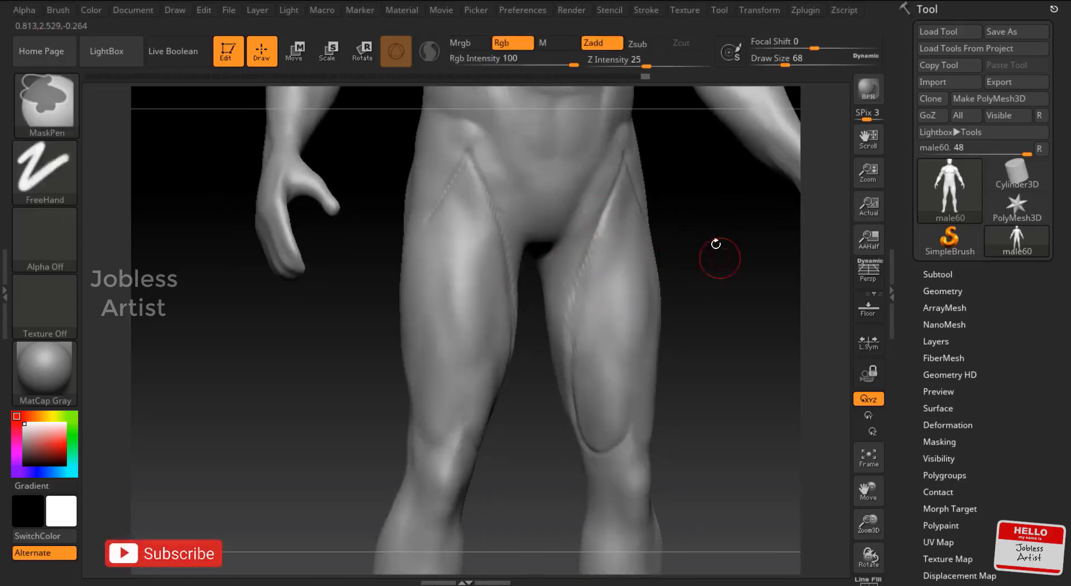
Smooth the inner-thigh crease and return to a straight front view
left_click_drag(717, 246, 598, 268, "shift")
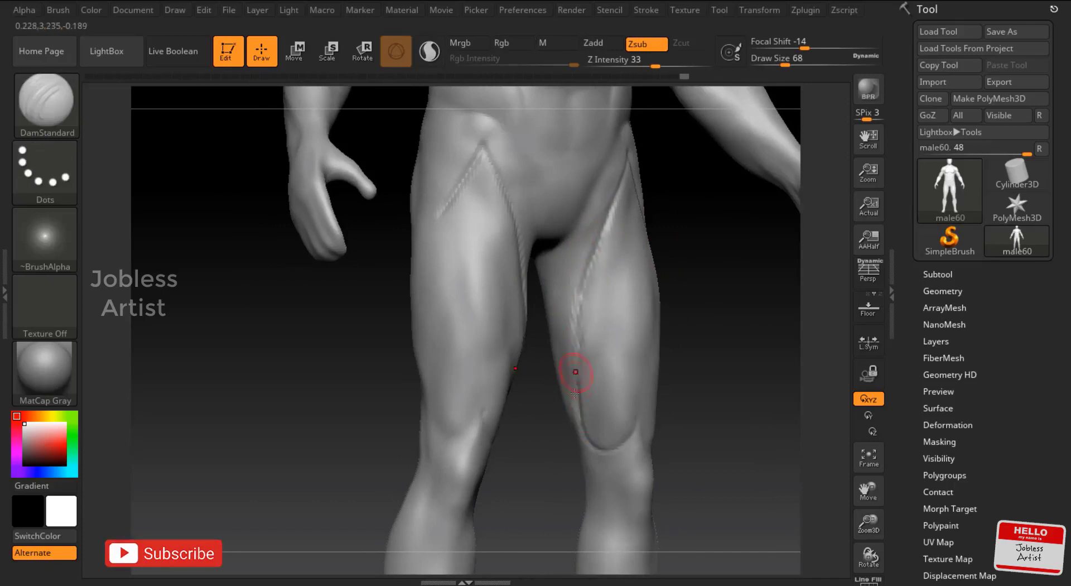
left_click_drag(575, 372, 597, 275, "shift")
mouse_move(722, 310)
left_mouse_down()
mouse_move(725, 219)
mouse_move(650, 187)
mouse_move(576, 435)
left_mouse_up()
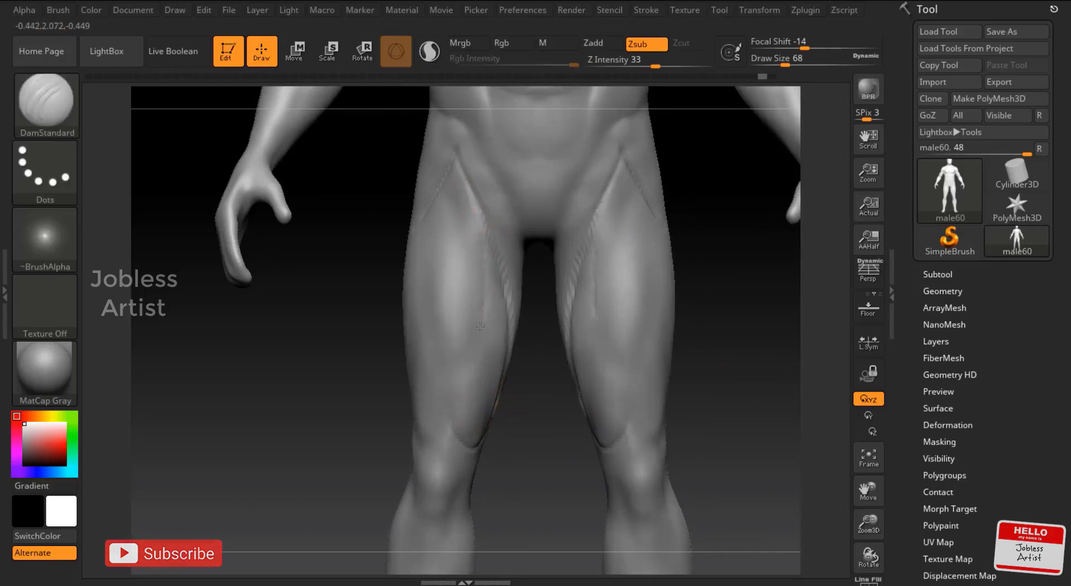
mouse_move(721, 314)
left_mouse_down("shift")
mouse_move(427, 406)
mouse_move(467, 367)
left_mouse_up("shift")
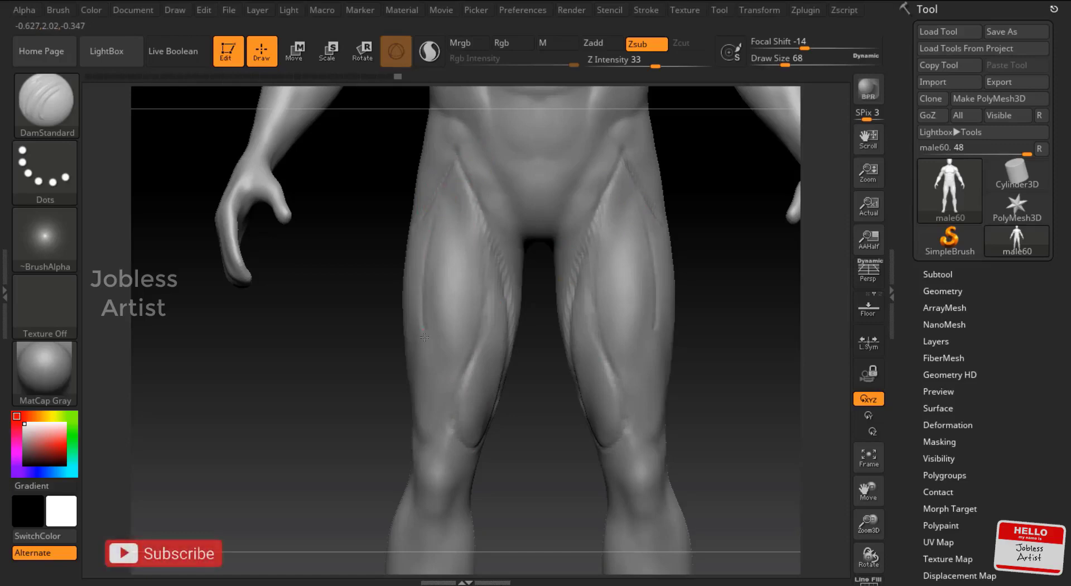
Carve symmetric quadriceps grooves on both thighs, softening them with smoothing
left_click_drag(425, 337, 430, 399)
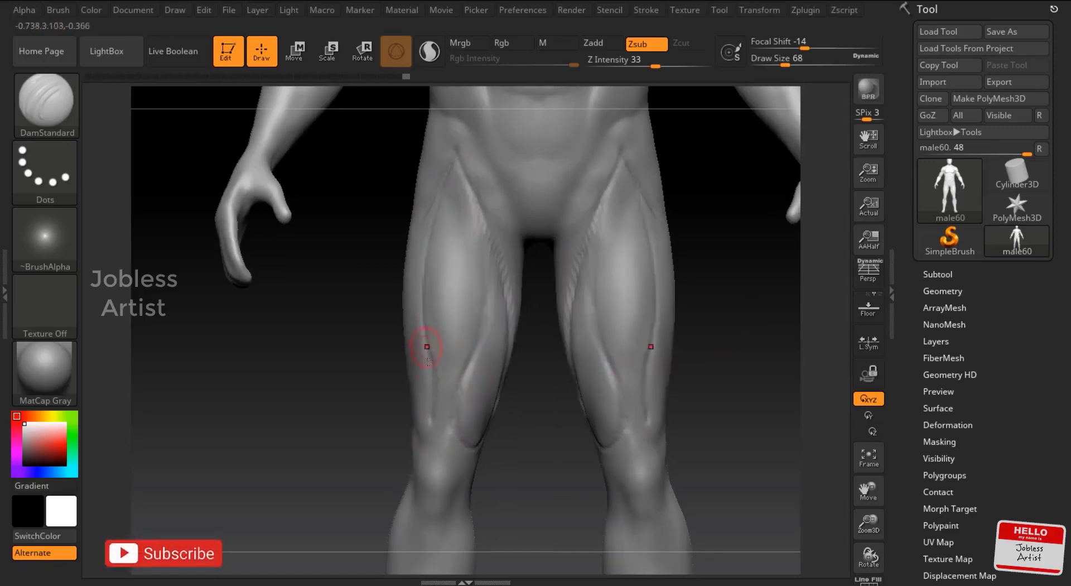
key("shift")
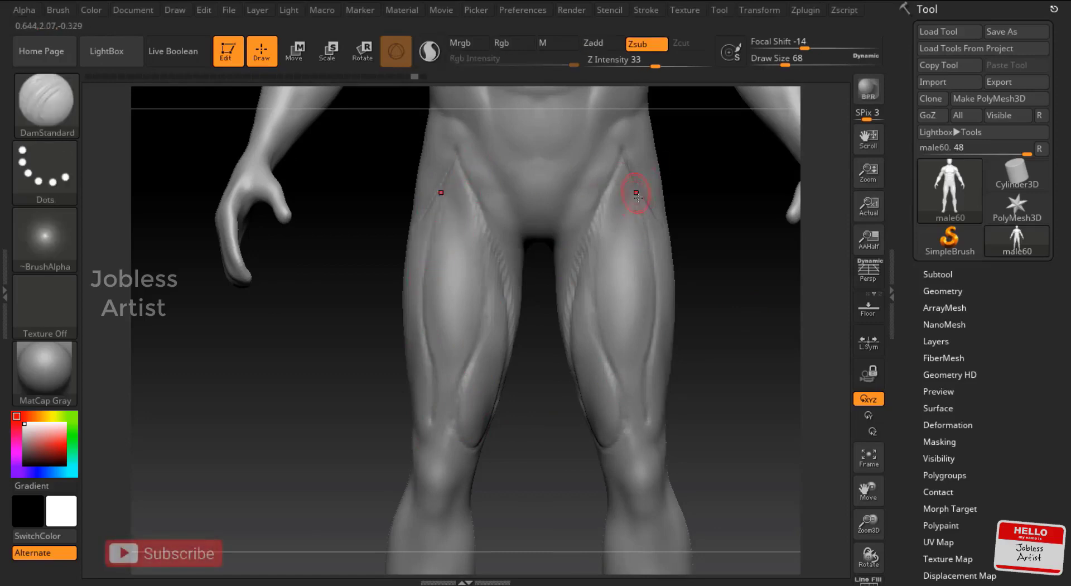
left_click_drag(651, 211, 627, 159)
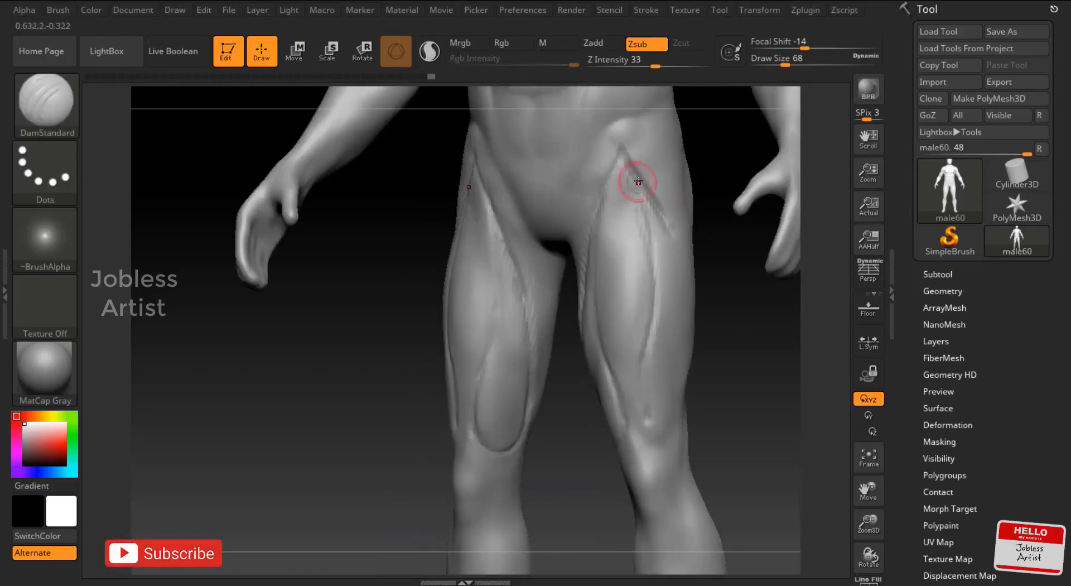
left_click_drag(297, 342, 424, 394)
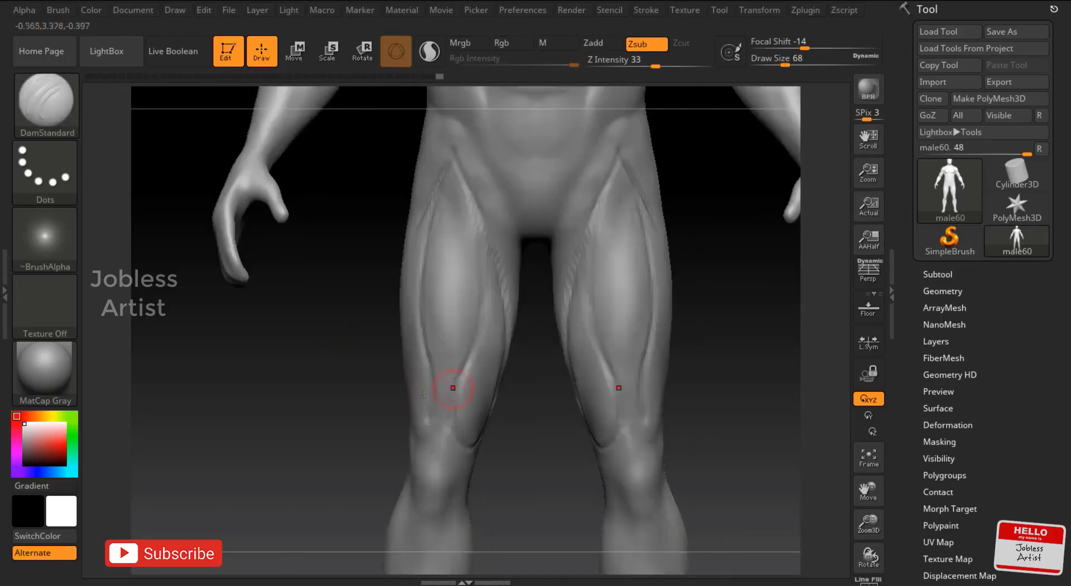
key("shift")
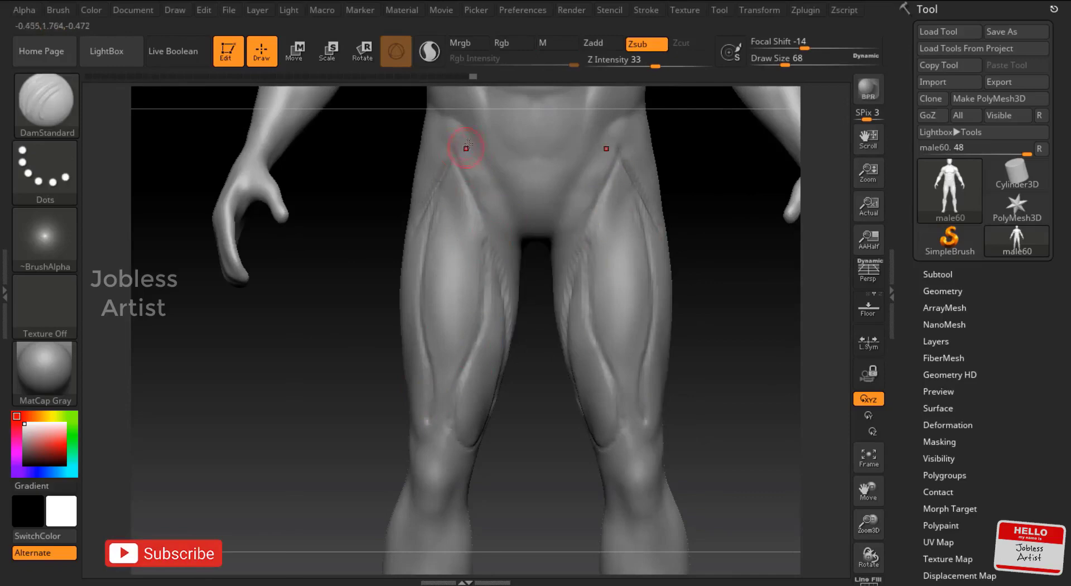
mouse_move(521, 377)
left_mouse_down()
mouse_move(370, 197)
mouse_move(446, 218)
left_mouse_up()
key("b")
key("c")
key("b")
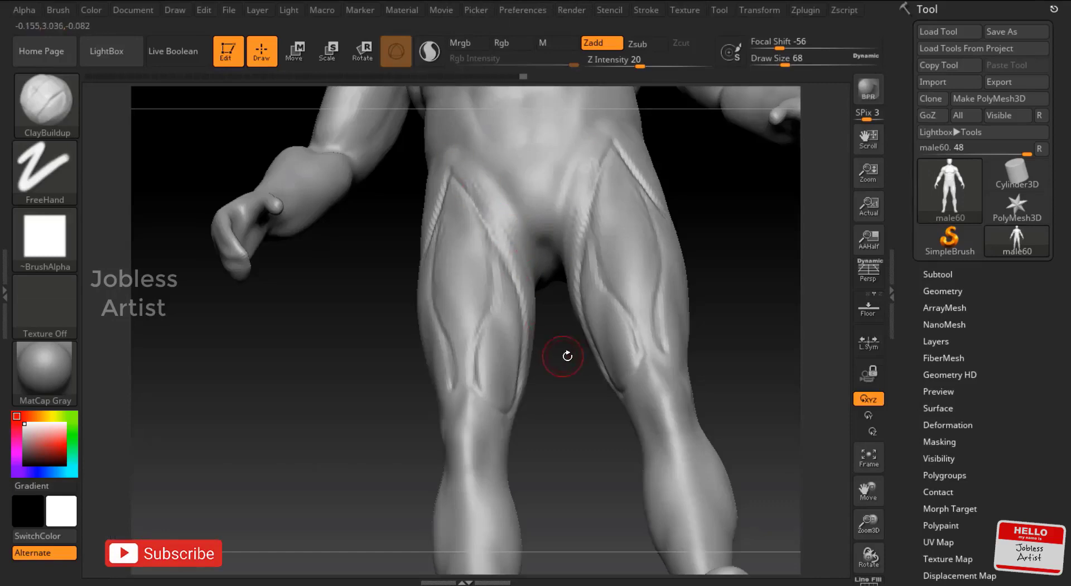
Check the leg profile from several angles with smoothing, back on DamStandard
left_click_drag(567, 356, 594, 161)
left_click_drag(695, 222, 567, 232)
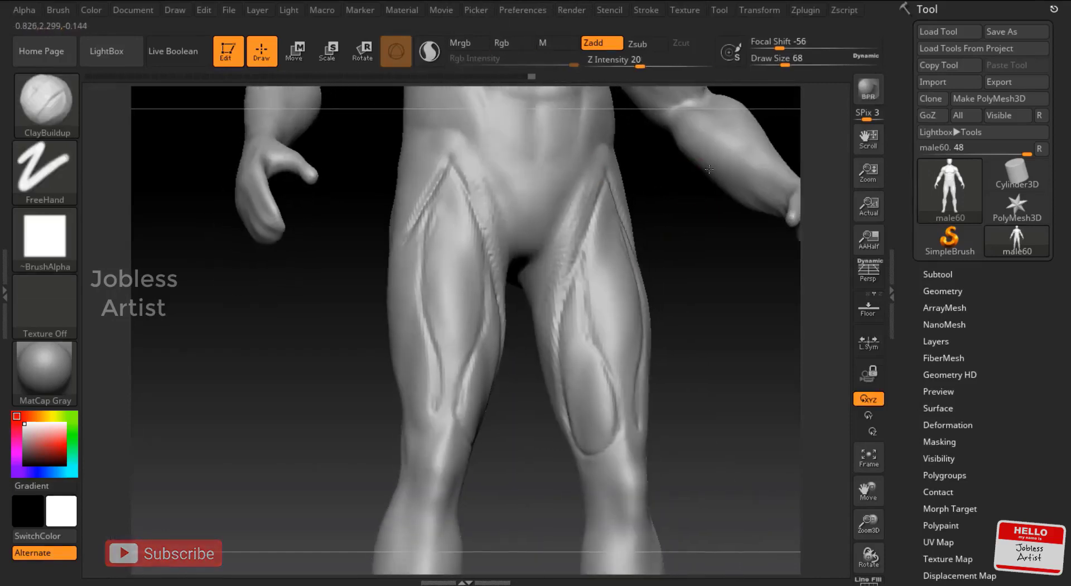
key("shift")
mouse_move(653, 223)
left_mouse_down()
mouse_move(686, 310)
mouse_move(538, 287)
mouse_move(472, 416)
left_mouse_up()
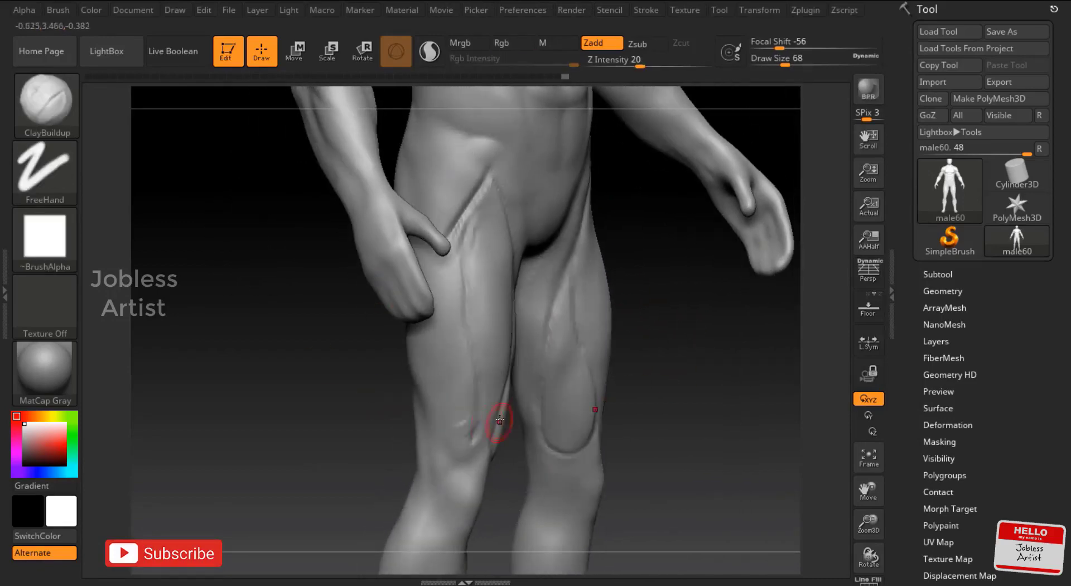
key("b")
key("d")
key("s")
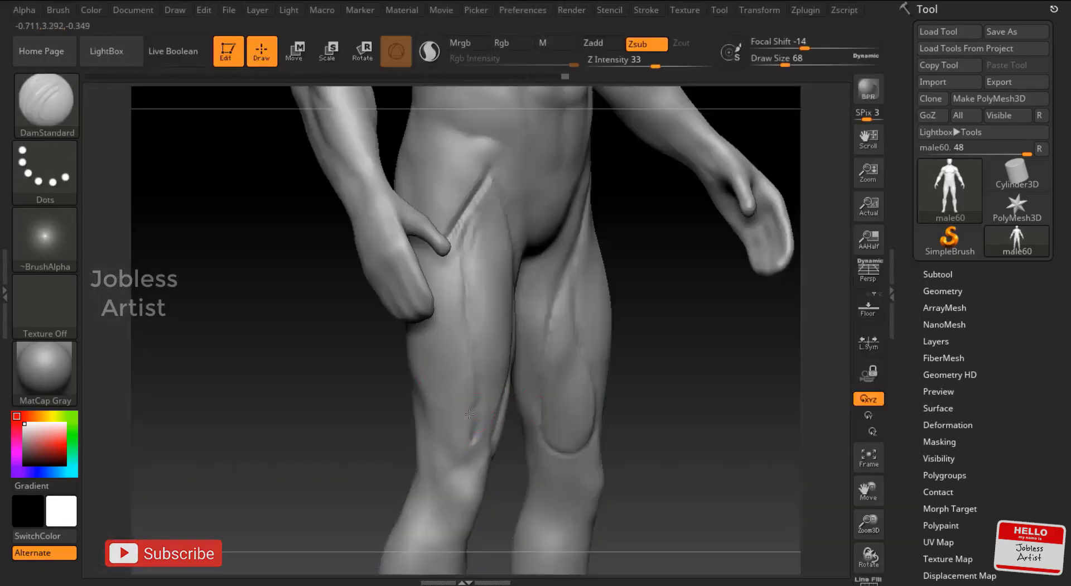
left_click_drag(433, 408, 479, 413, "shift")
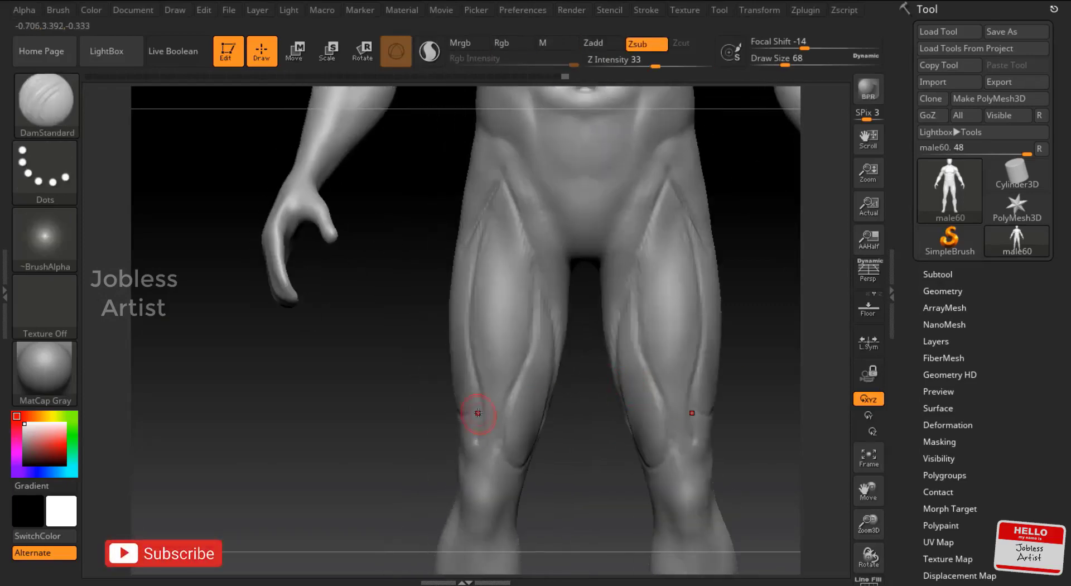
mouse_move(384, 461)
left_mouse_down()
mouse_move(480, 407)
mouse_move(569, 402)
mouse_move(601, 328)
left_mouse_up()
Undo back to the earlier state and dismiss the undo-history warning
key("b")
key("c")
key("l")
left_click_drag(781, 58, 793, 57)
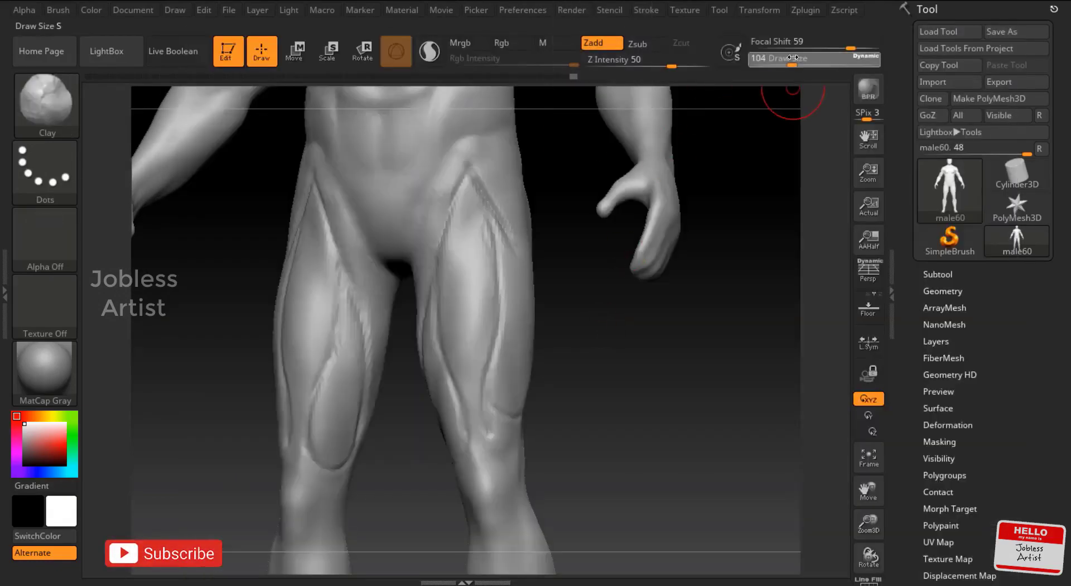
key("ctrl+z")
key("ctrl+z")
left_click(431, 279)
left_click(443, 409)
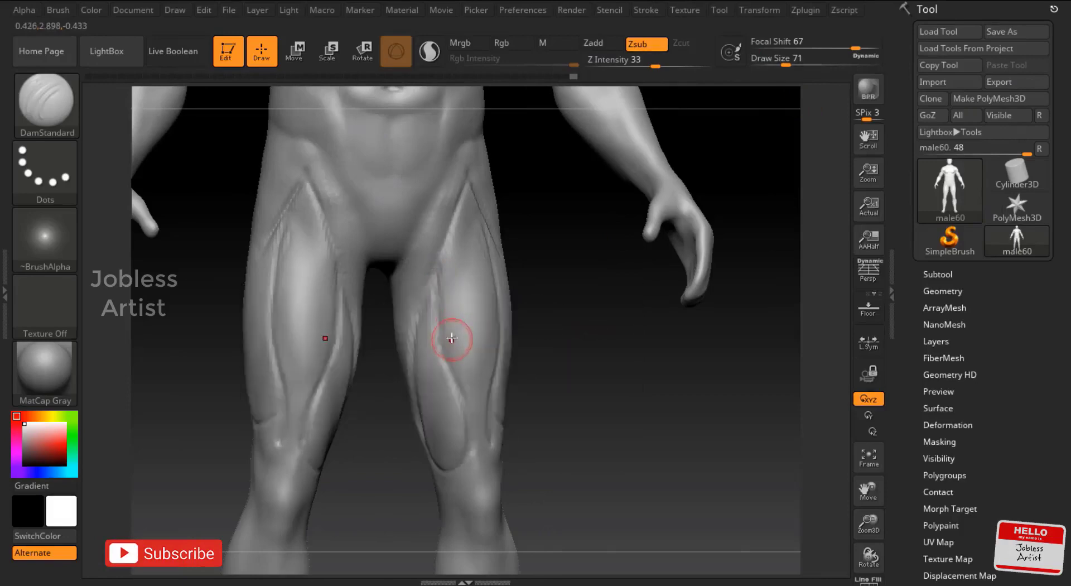
Set the Clay brush to Draw Size 87 and Focal Shift 15, framing the knees
left_click_drag(530, 329, 584, 301)
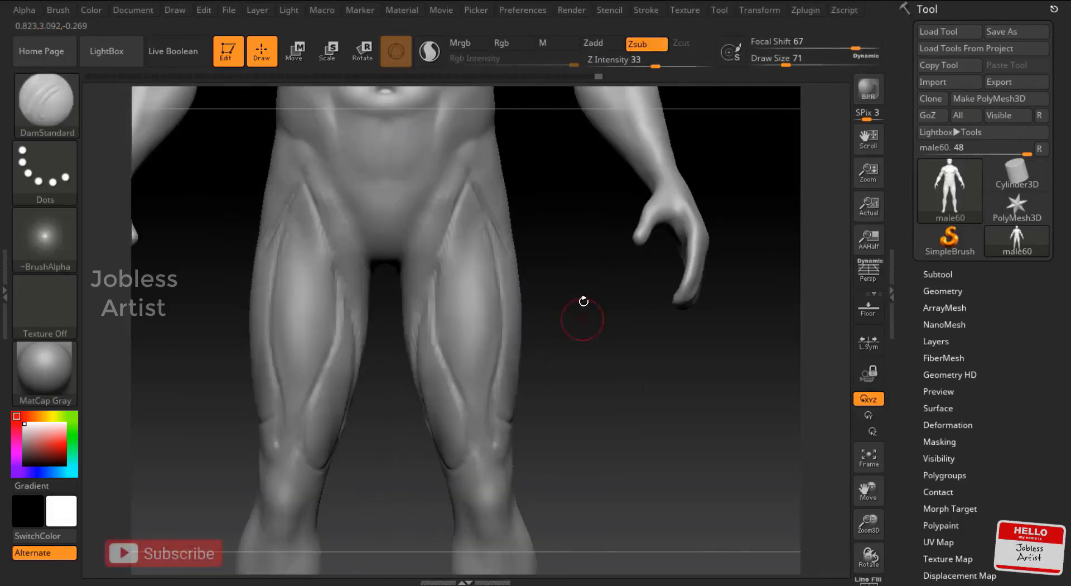
key("b")
key("c")
key("l")
left_click_drag(784, 58, 825, 48)
left_click_drag(868, 491, 894, 438)
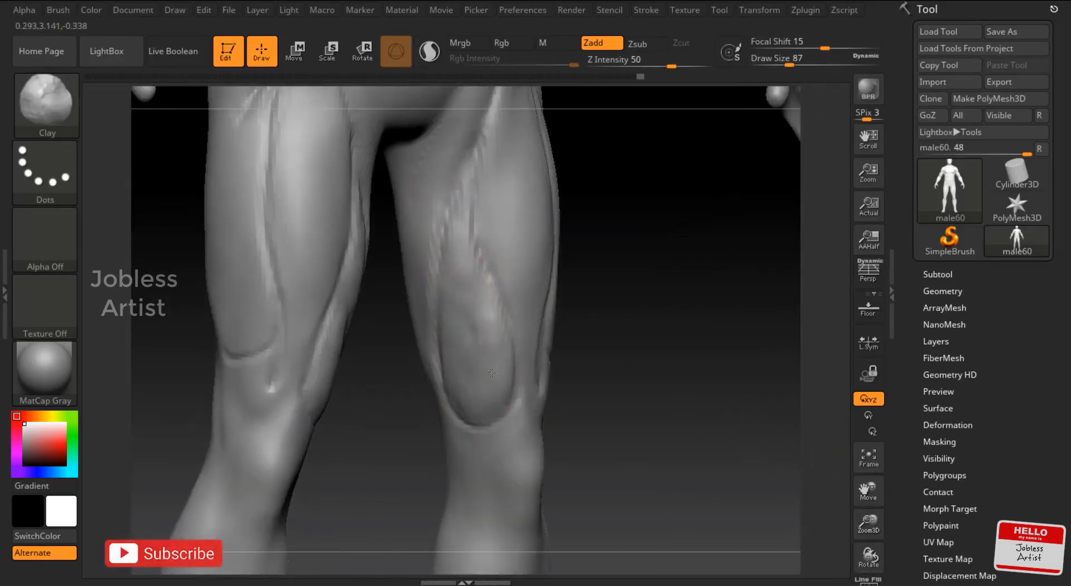
Build a raised Clay stroke along the calf and smooth it near the knee and thigh
key("shift")
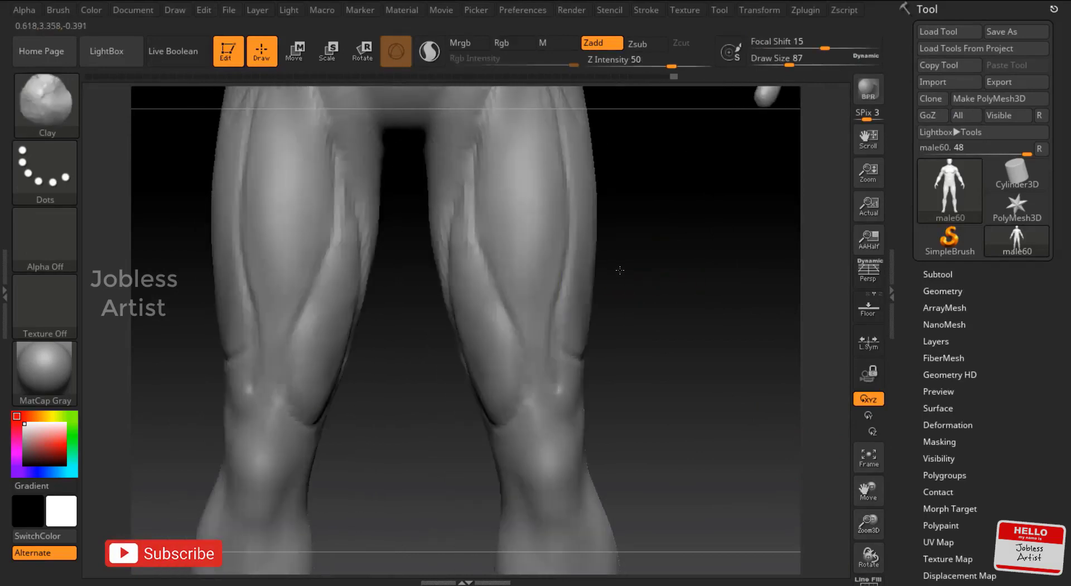
left_click_drag(462, 406, 455, 229)
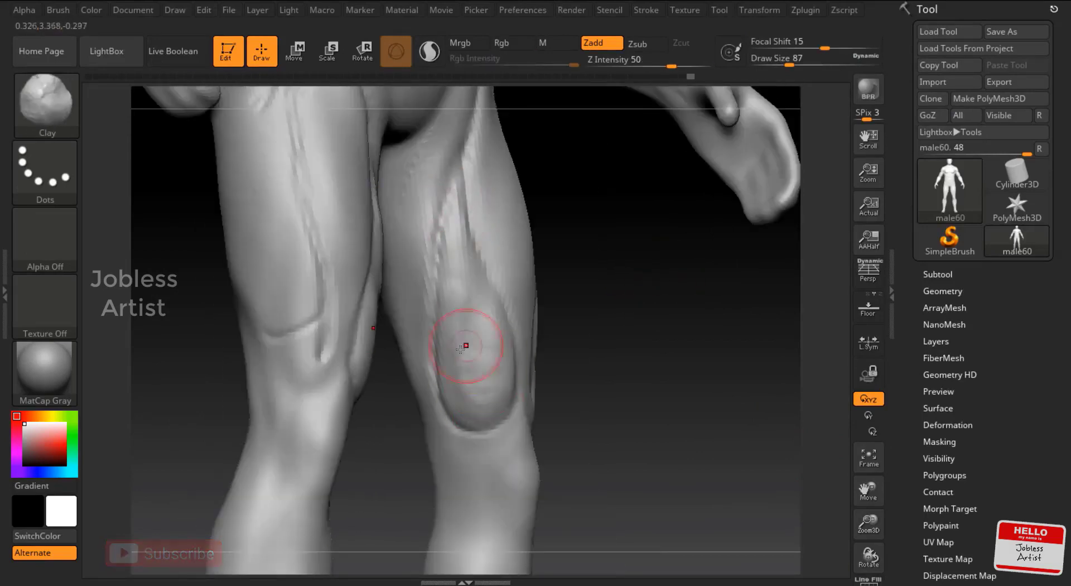
left_click_drag(478, 376, 478, 318, "shift")
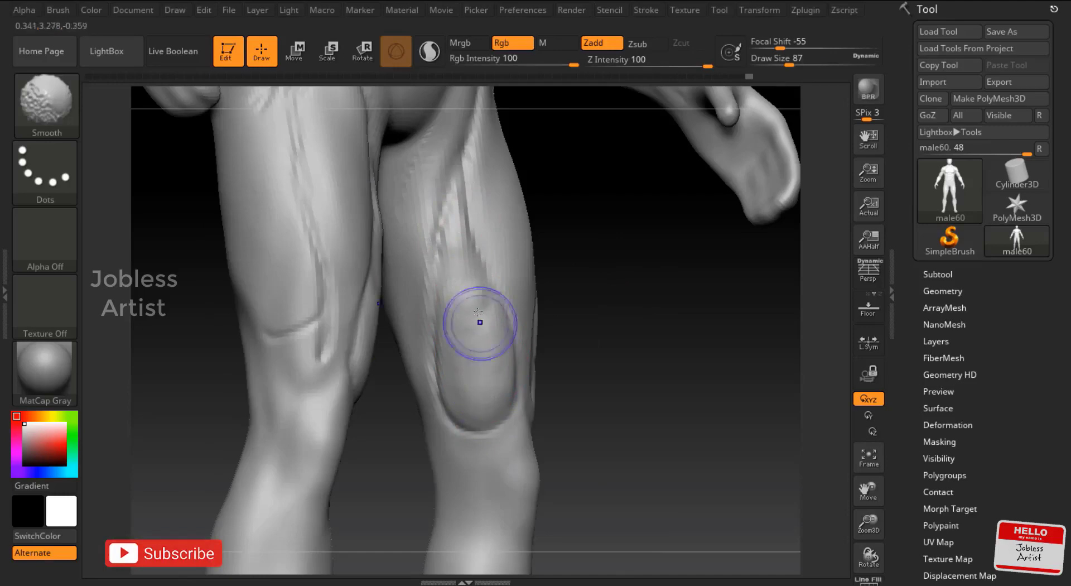
key("shift")
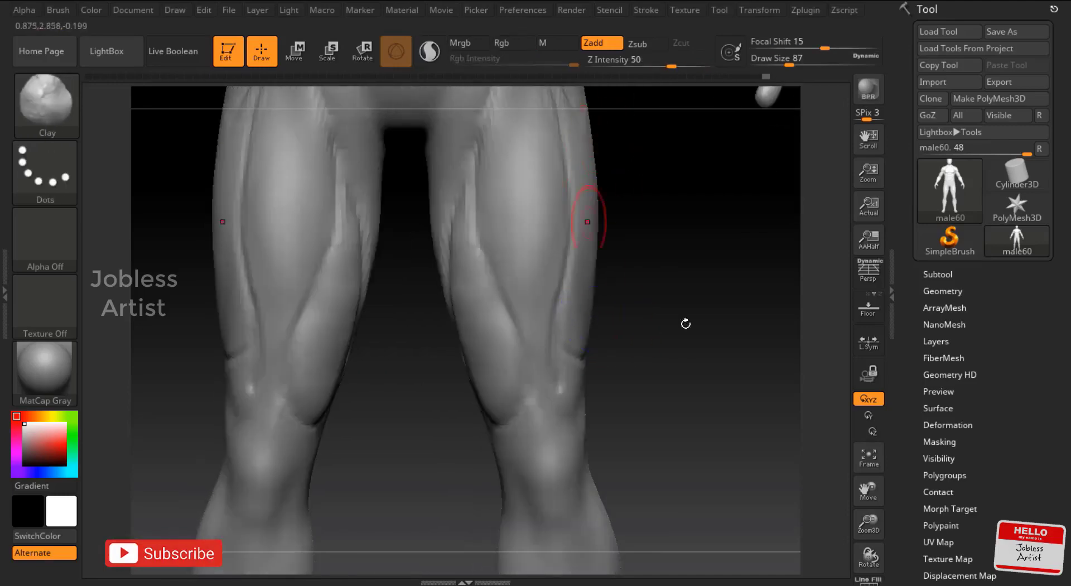
left_click_drag(689, 318, 542, 164)
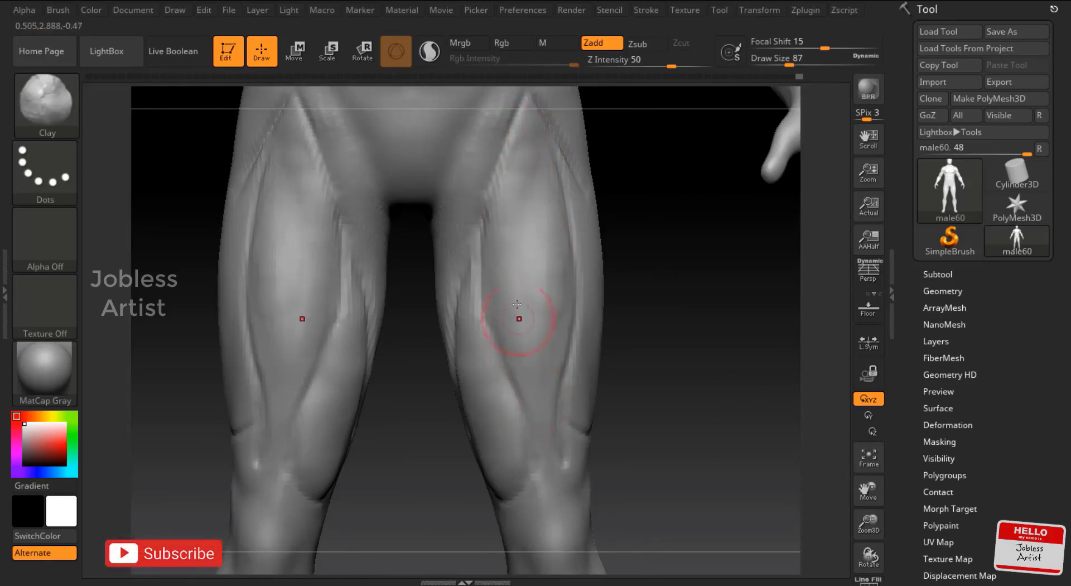
left_click_drag(574, 398, 549, 442)
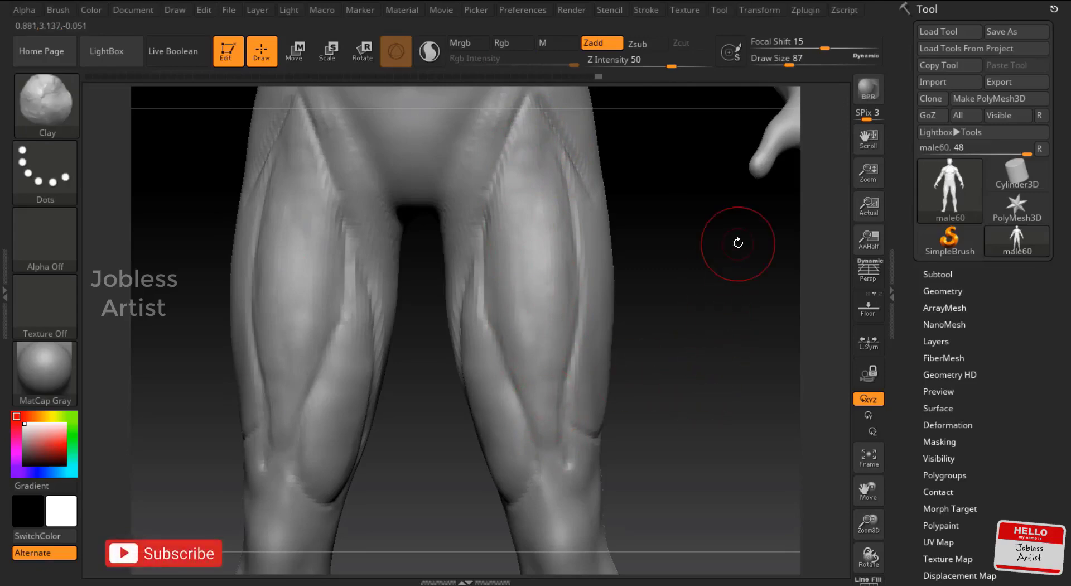
left_click_drag(781, 338, 672, 292)
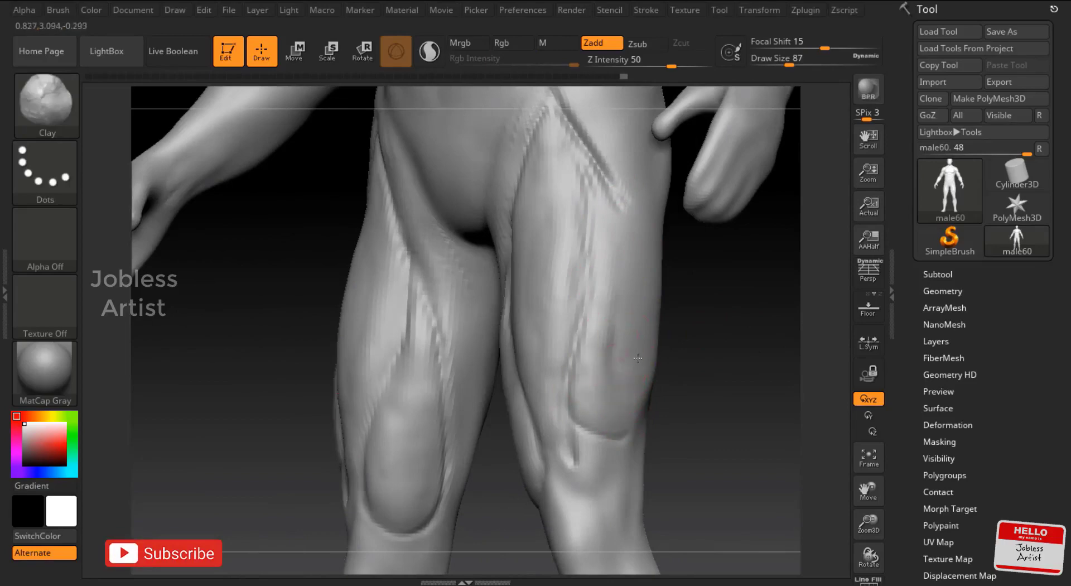
mouse_move(613, 198)
right_mouse_down()
mouse_move(681, 311)
mouse_move(669, 329)
right_mouse_up()
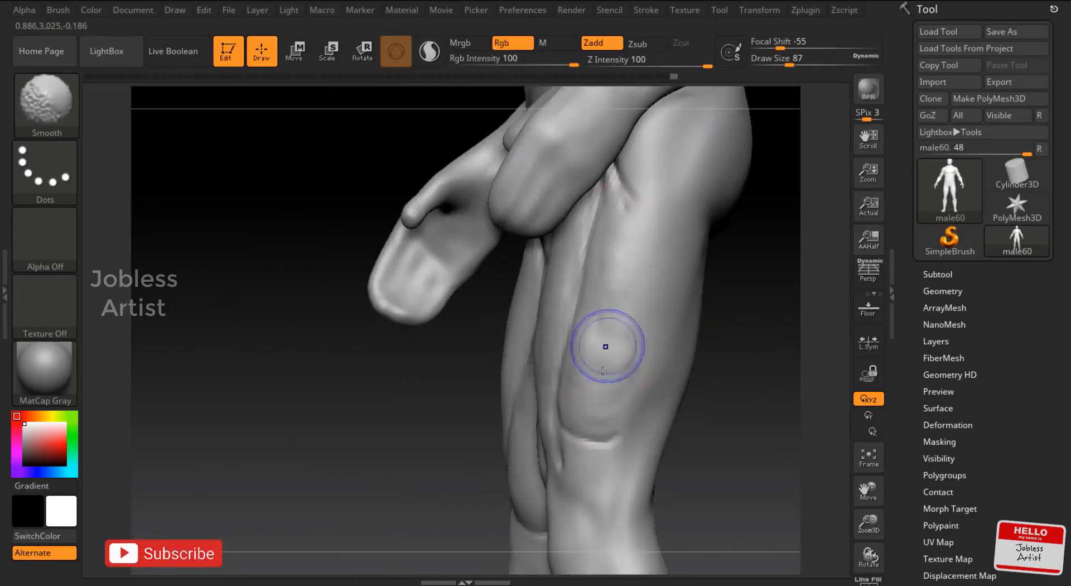
left_click_drag(609, 346, 605, 406, "shift")
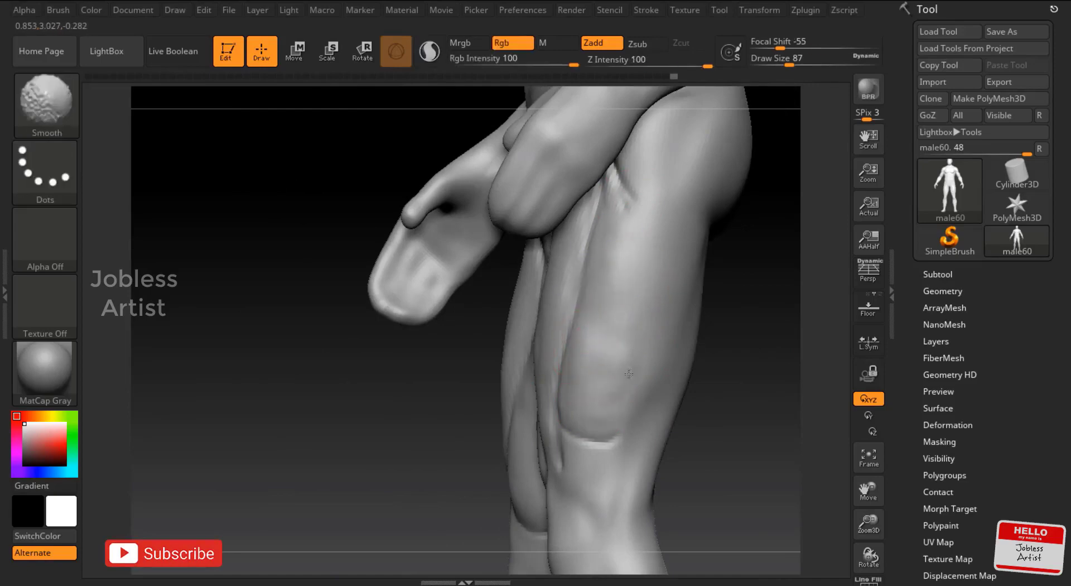
Orbit the legs through side and straight views while smoothing the surface
right_click_drag(352, 332, 650, 85)
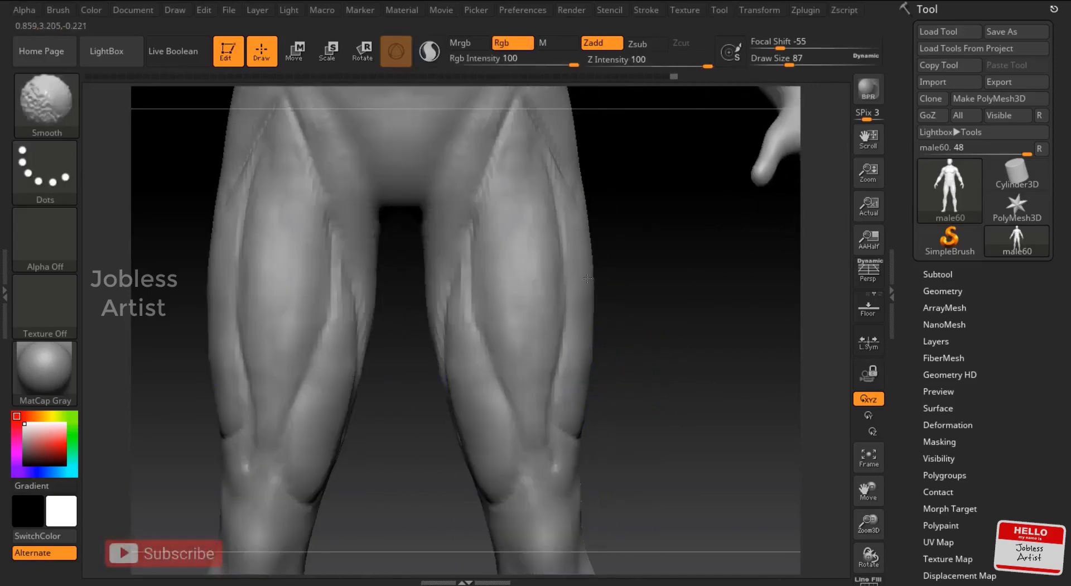
right_click_drag(610, 358, 566, 406)
key("ctrl")
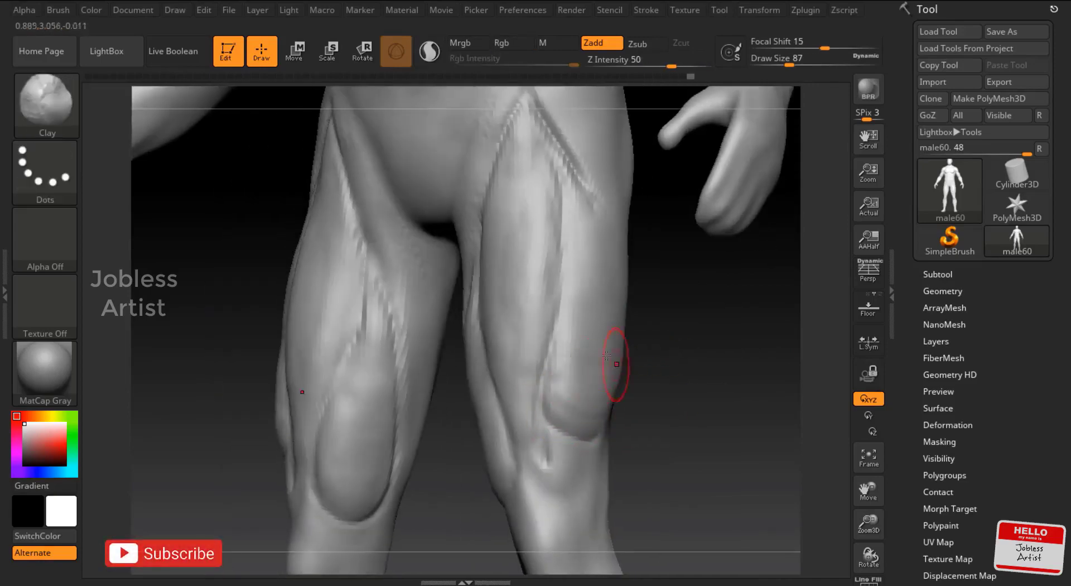
right_click_drag(601, 336, 579, 372)
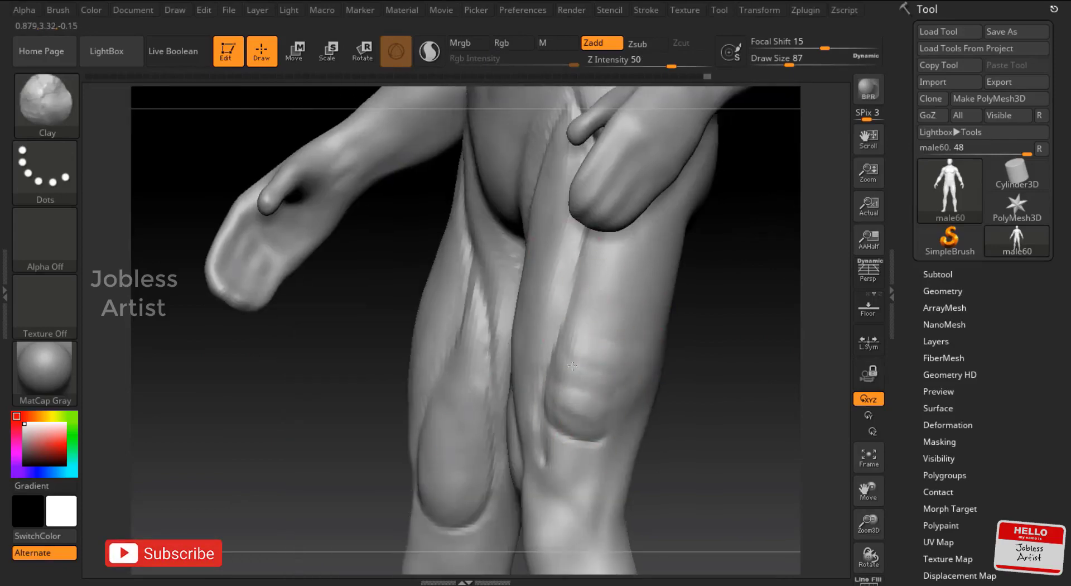
right_click_drag(611, 290, 617, 249)
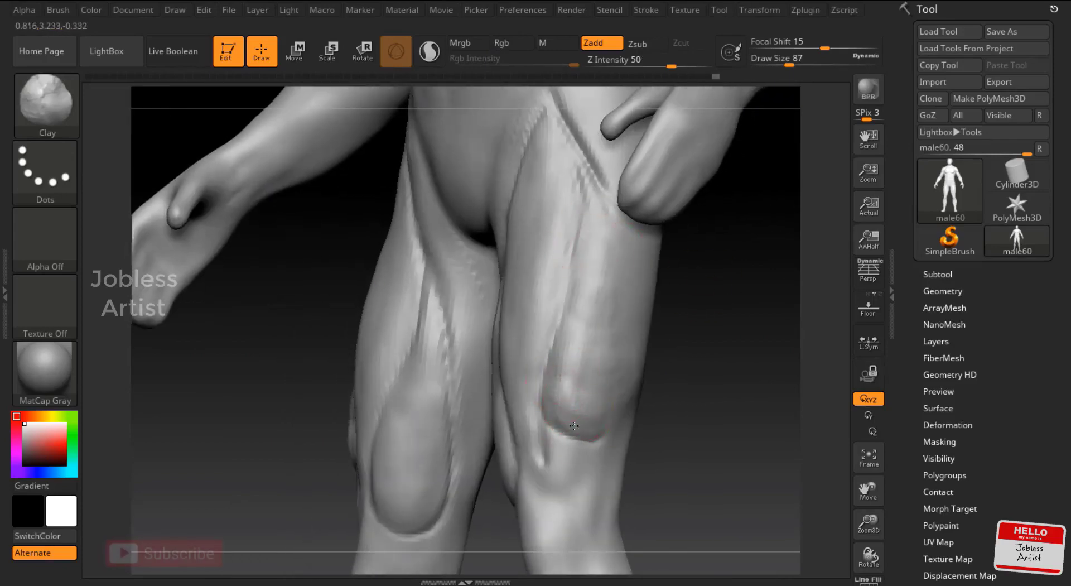
key("shift")
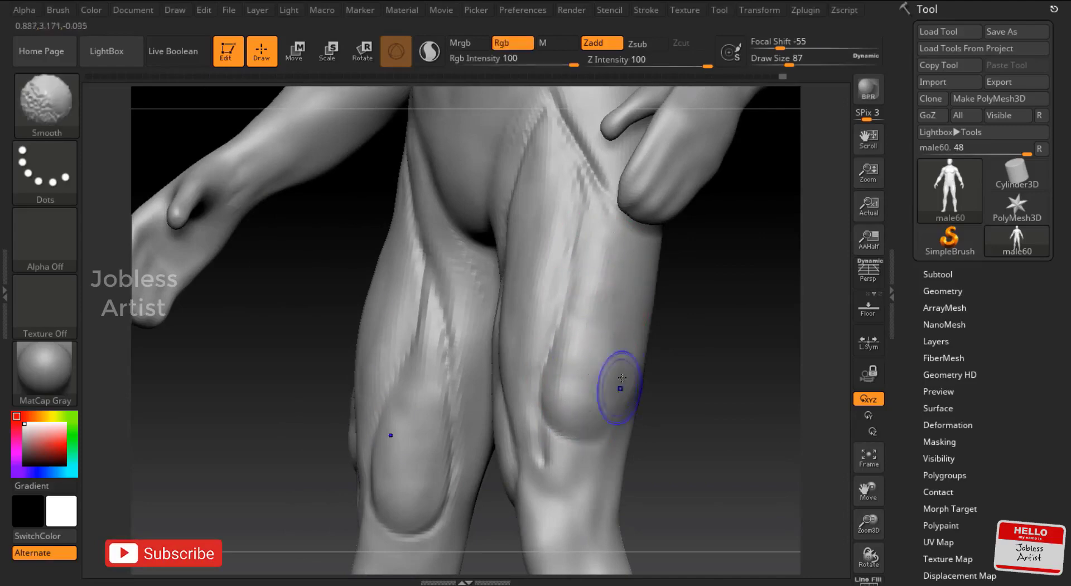
mouse_move(574, 363)
left_mouse_down("shift")
mouse_move(650, 375)
mouse_move(621, 359)
left_mouse_up("shift")
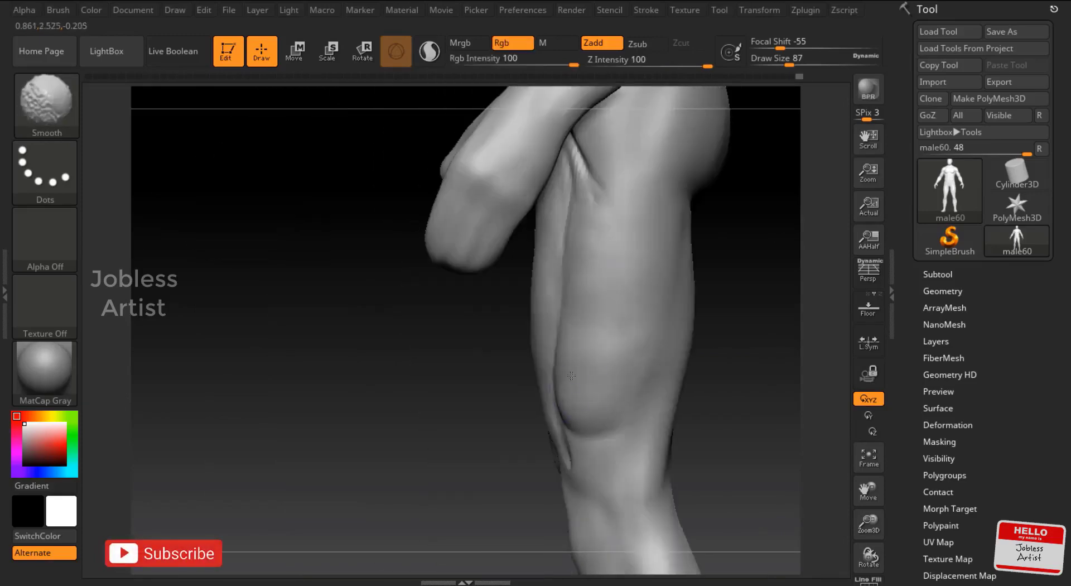
Switch to ClayBuildup at Draw Size 71 and face both legs front-on
key("b")
key("m")
key("v")
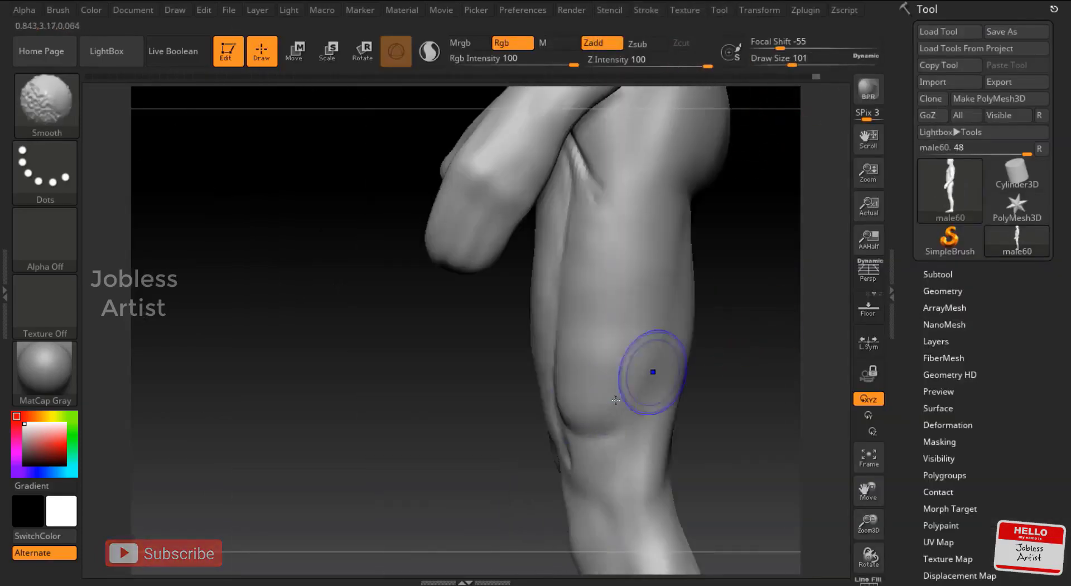
left_click_drag(368, 342, 615, 352, "shift")
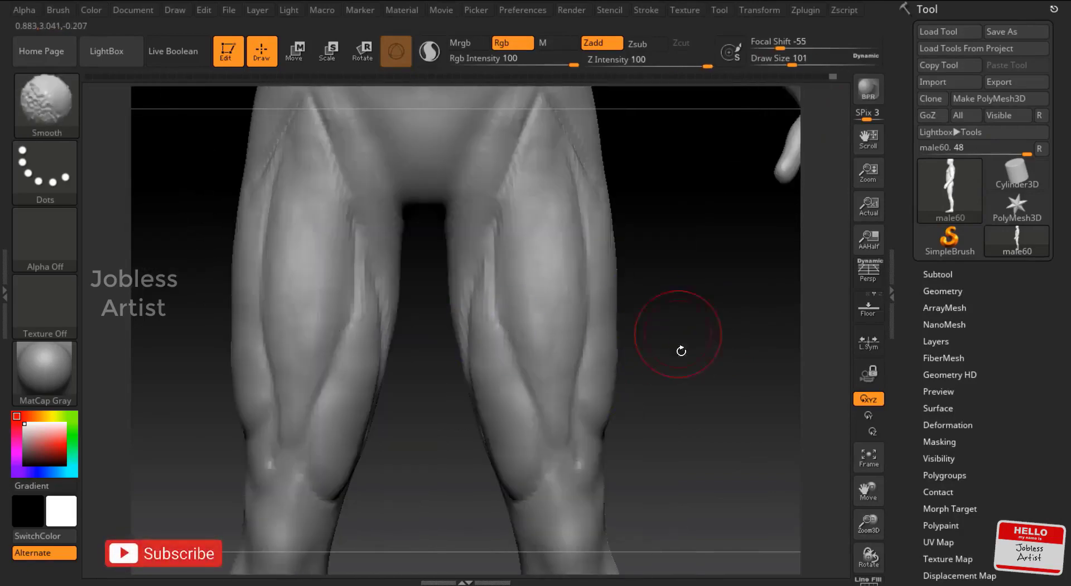
left_click_drag(682, 351, 653, 297)
key("b")
key("c")
key("b")
left_click_drag(653, 223, 672, 328)
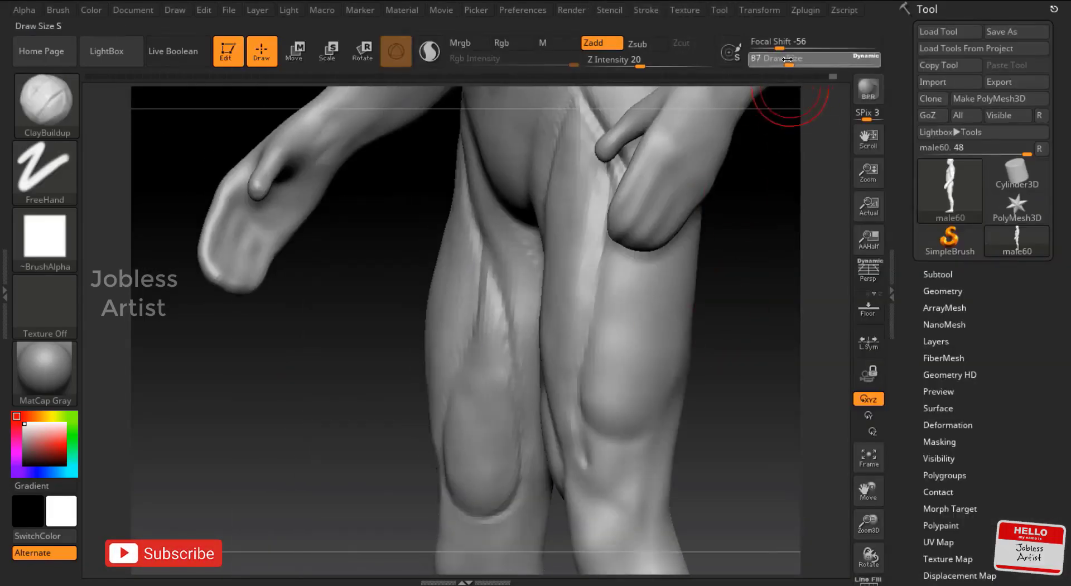
left_click_drag(792, 61, 785, 62)
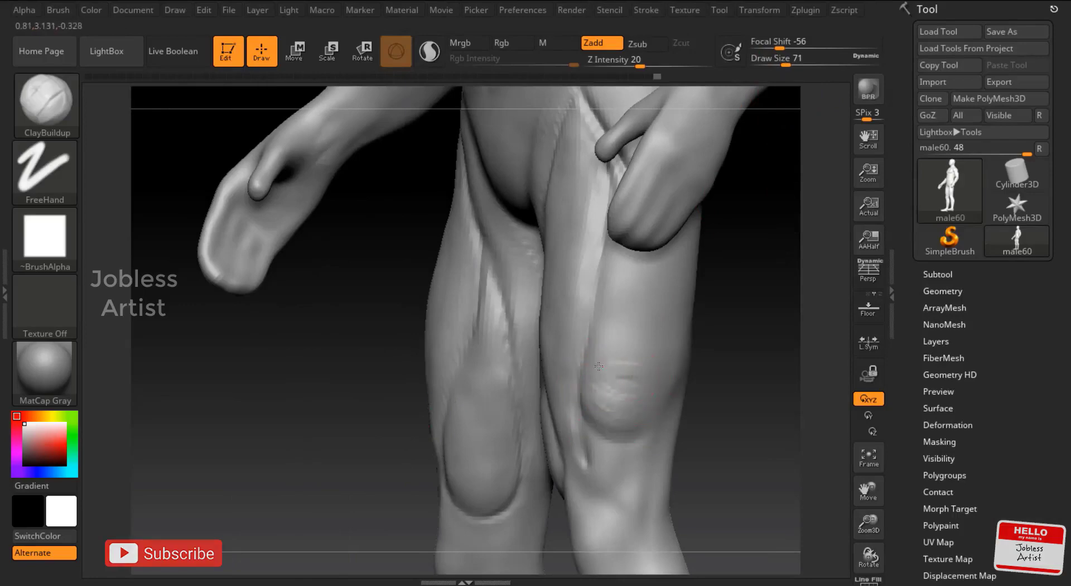
mouse_move(761, 301)
left_mouse_down("shift")
mouse_move(750, 314)
mouse_move(658, 312)
mouse_move(629, 394)
left_mouse_up("shift")
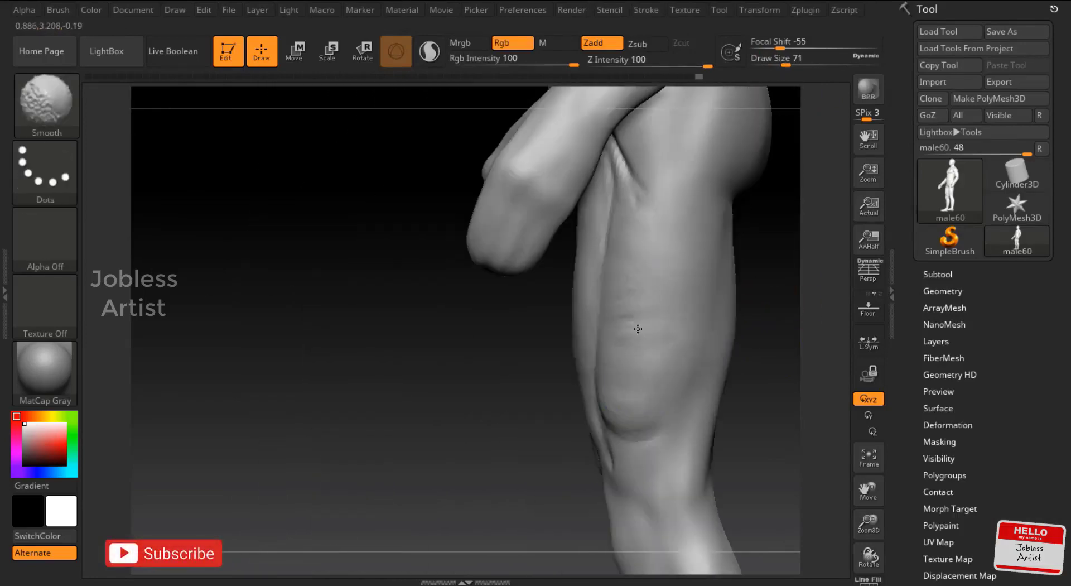
left_click_drag(638, 223, 629, 366, "shift")
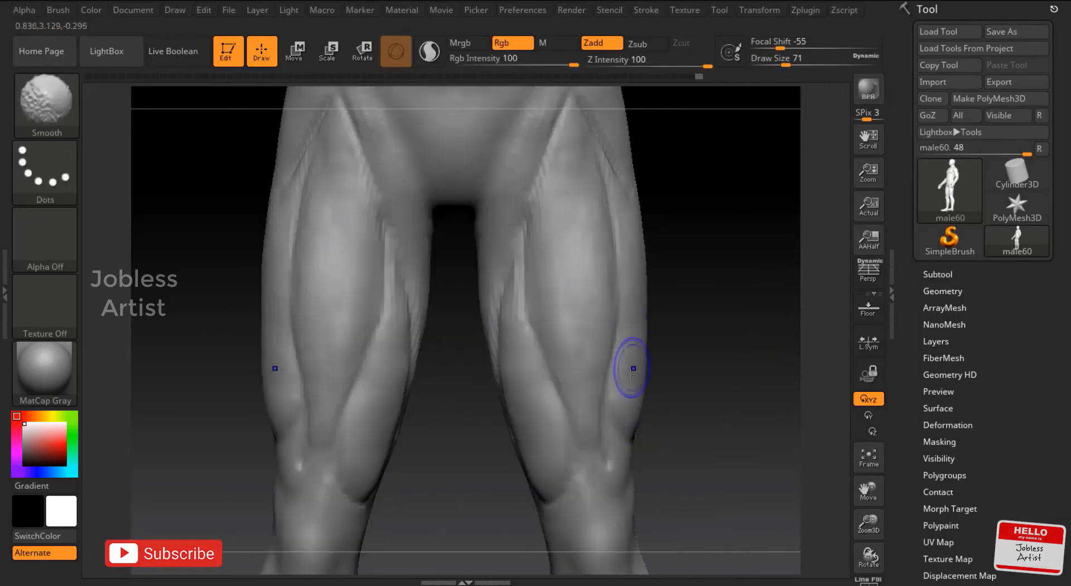
With the Move brush, bulge the outer leg contours near the knees and thighs outward
key("b")
key("m")
key("v")
left_click_drag(786, 64, 803, 62)
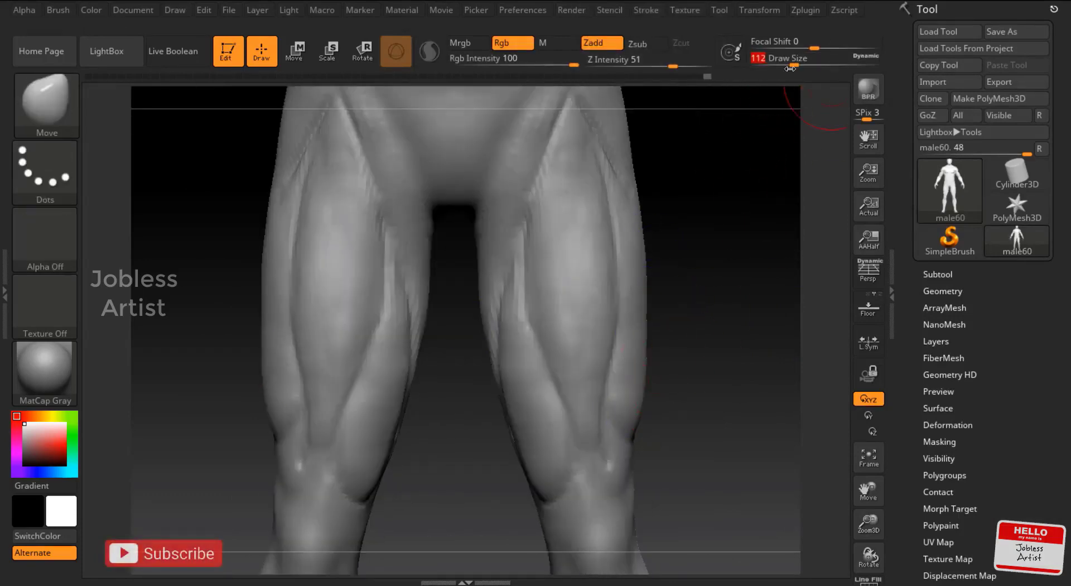
left_click_drag(642, 390, 649, 342)
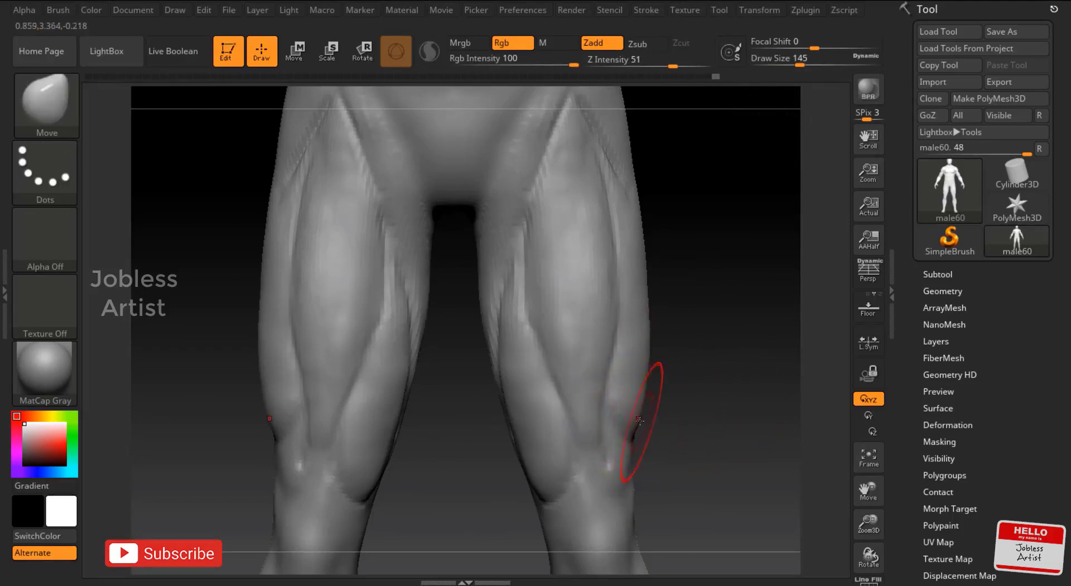
left_click_drag(640, 417, 653, 292)
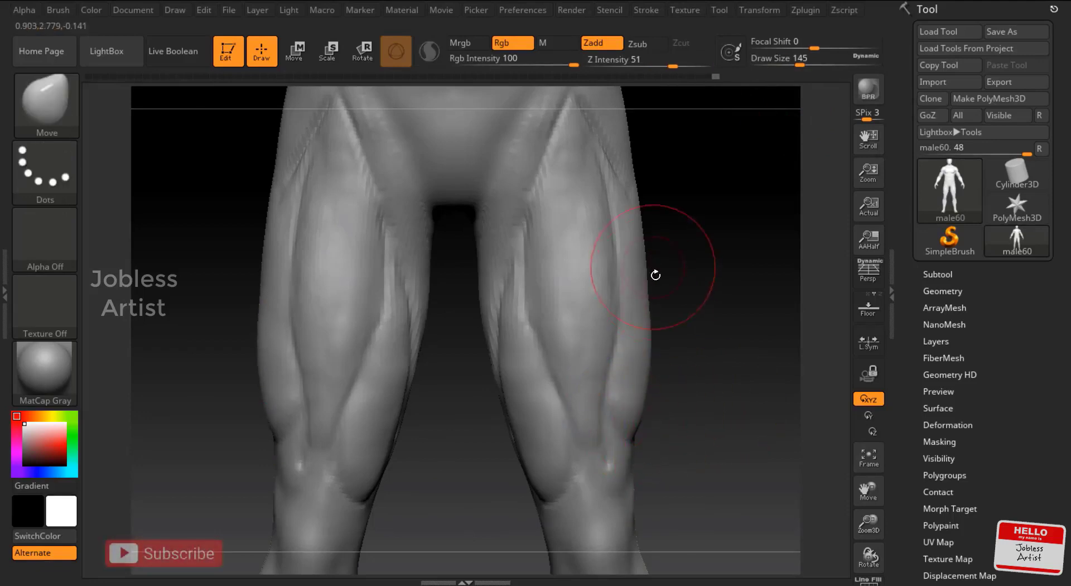
left_click_drag(868, 494, 856, 483)
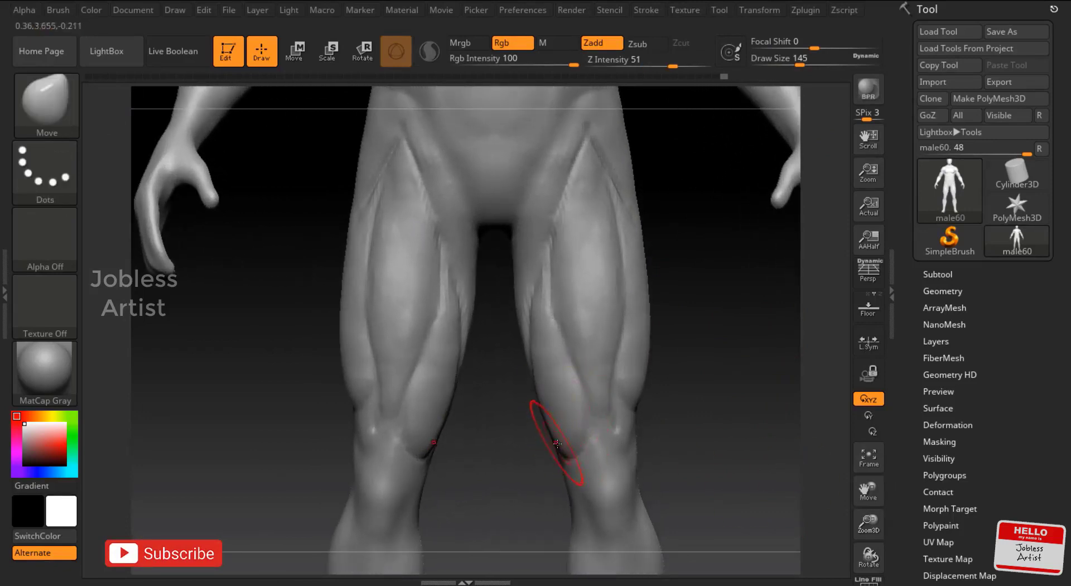
Resize the brush to 124, refit the figure and zoom in on the thighs and knees
left_click_drag(800, 65, 808, 64)
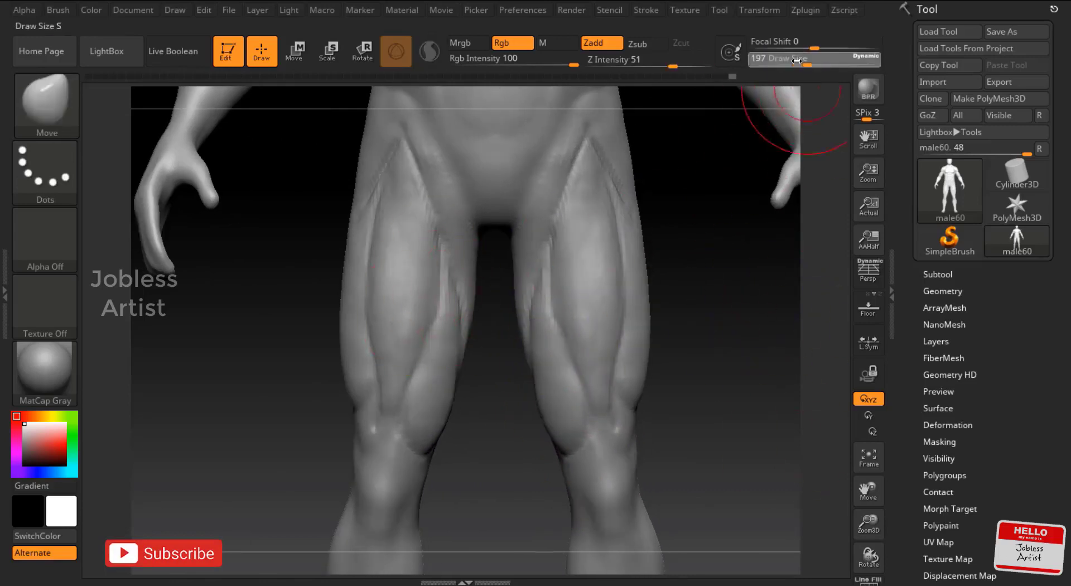
left_click_drag(796, 61, 786, 61)
left_click_drag(869, 522, 869, 502)
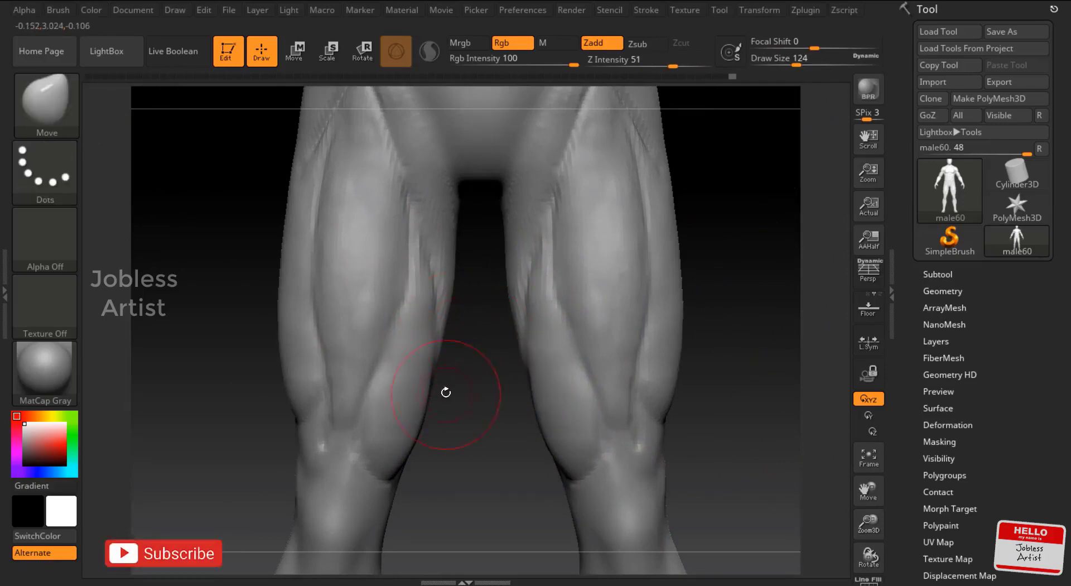
key("f")
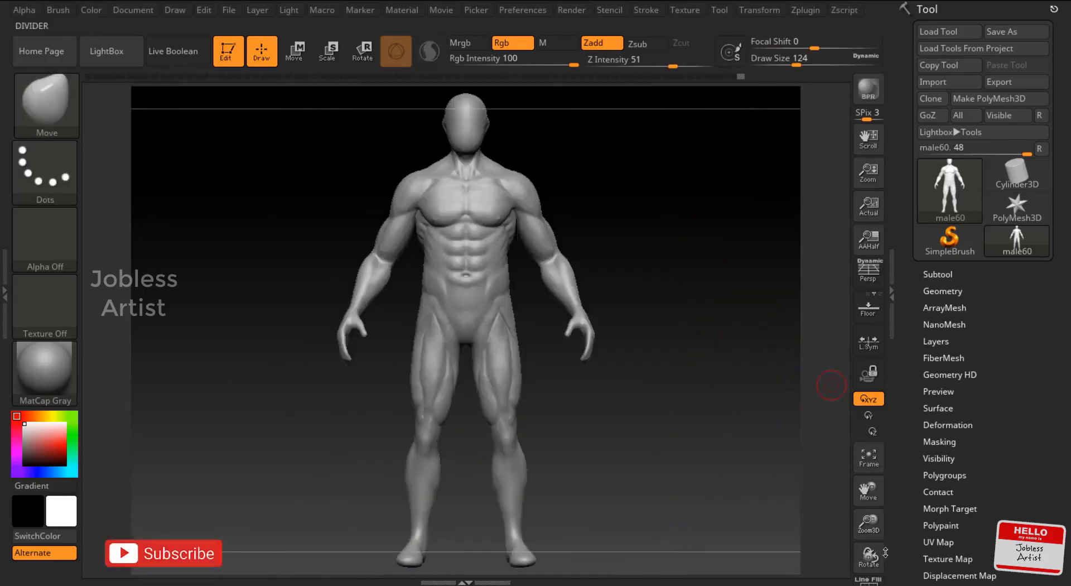
left_click_drag(869, 521, 601, 406)
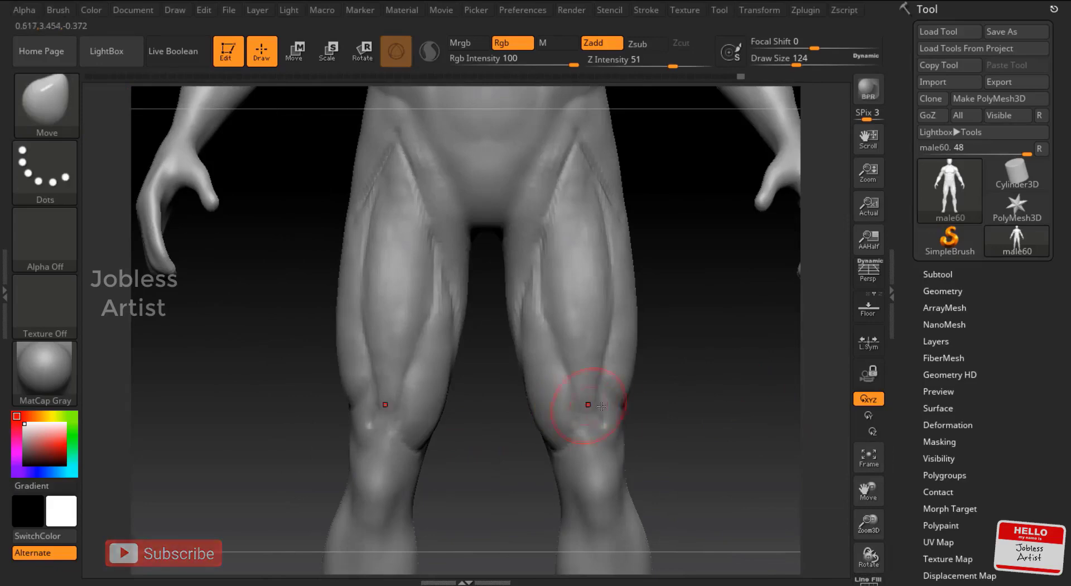
key("b")
key("d")
key("s")
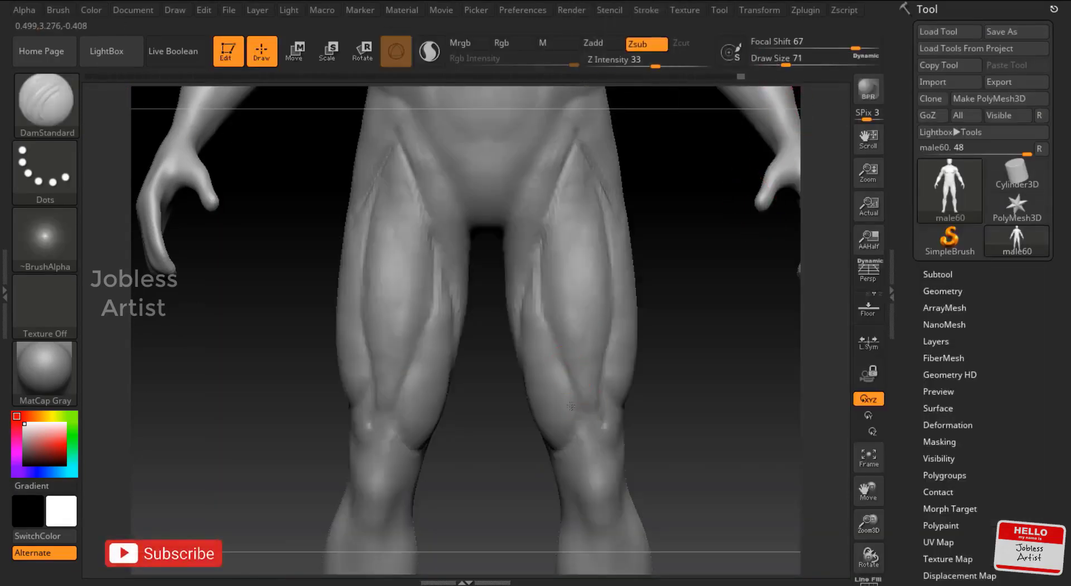
left_click_drag(679, 381, 600, 371)
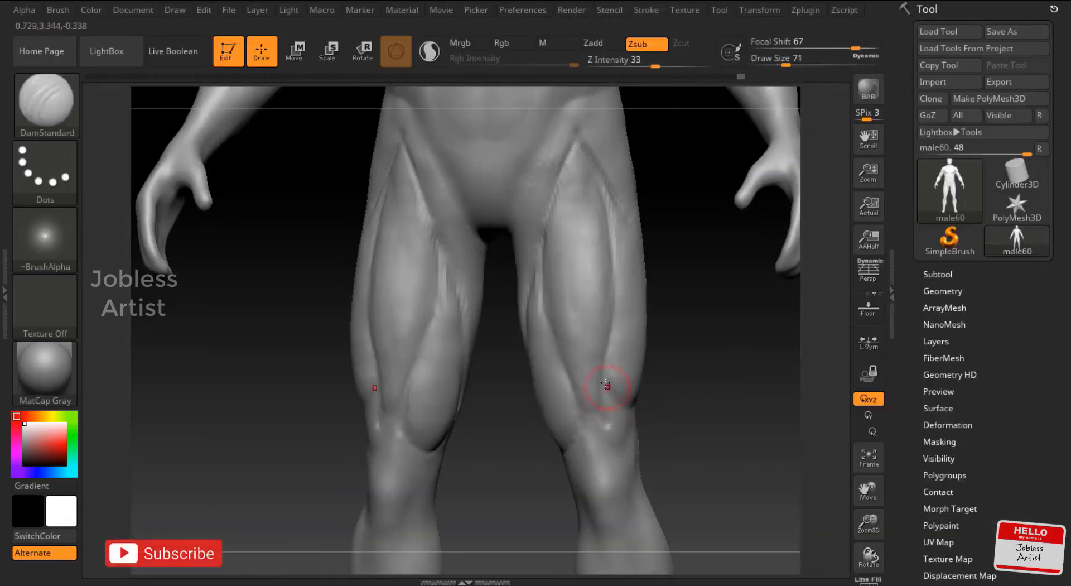
left_click_drag(677, 382, 581, 435)
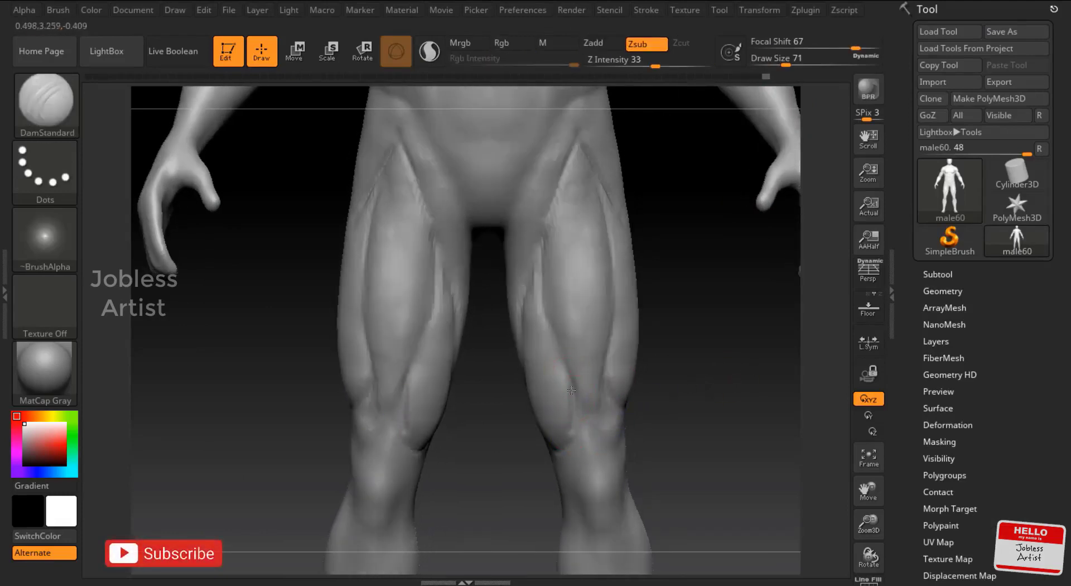
key("ctrl")
key("ctrl")
key("b")
key("m")
left_click(636, 363)
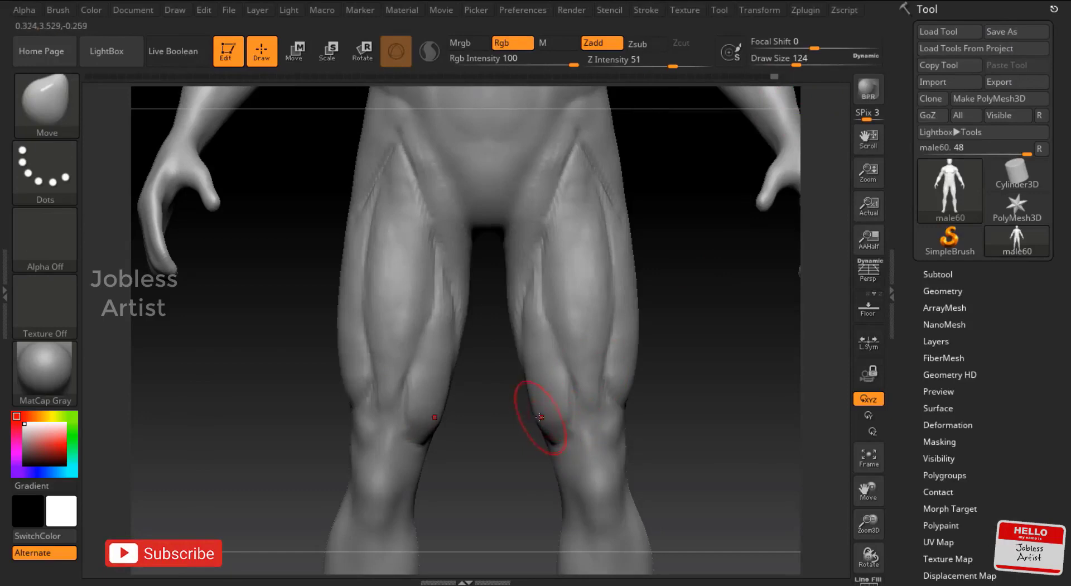
Frame one knee close up and set the brush size to 71
right_click_drag(540, 417, 573, 320, "ctrl")
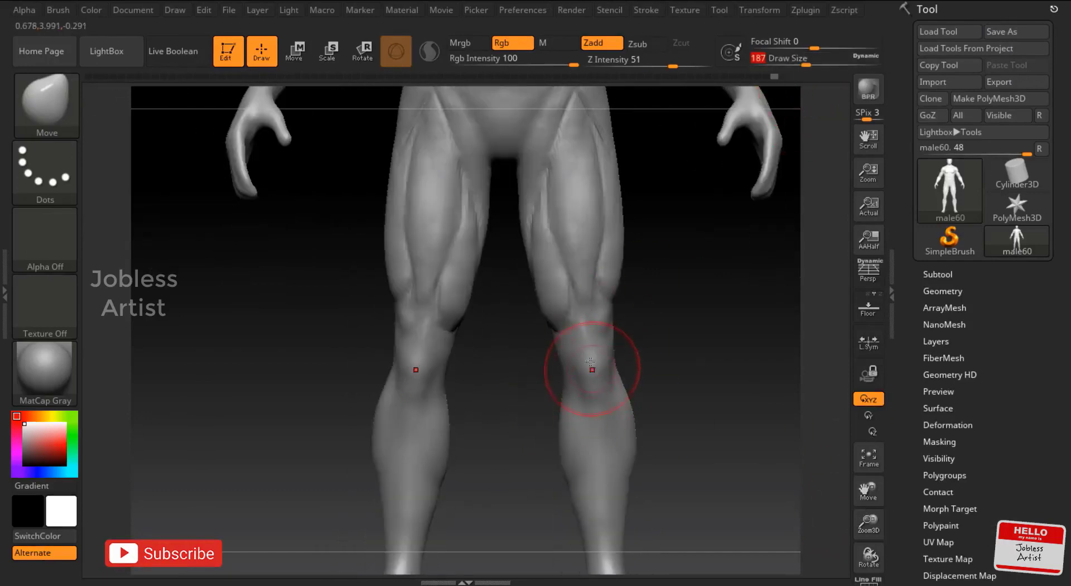
left_click_drag(805, 65, 811, 65)
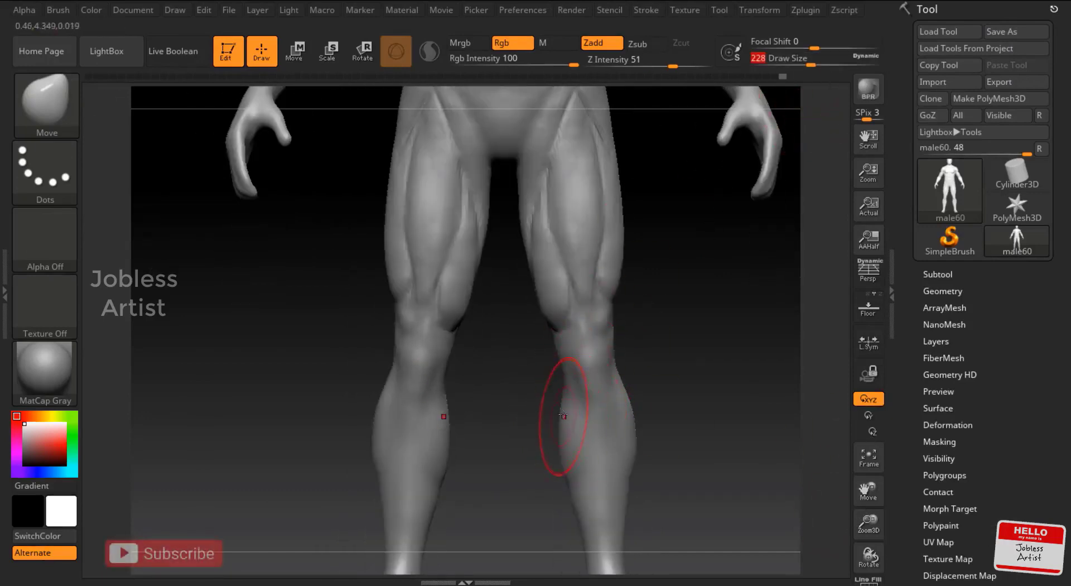
left_click(868, 455)
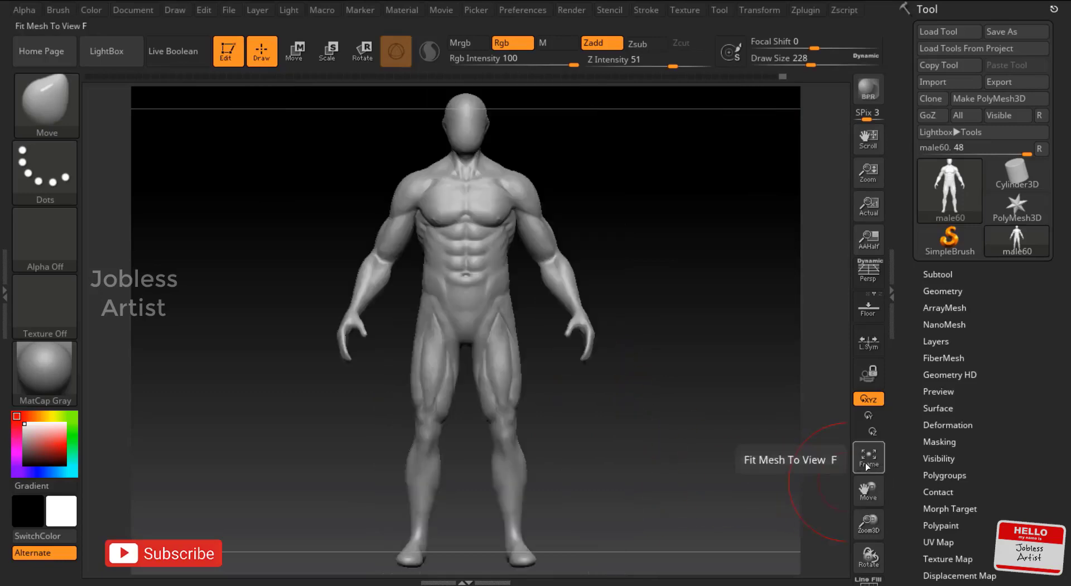
mouse_move(869, 524)
left_mouse_down()
mouse_move(837, 479)
mouse_move(563, 311)
left_mouse_up()
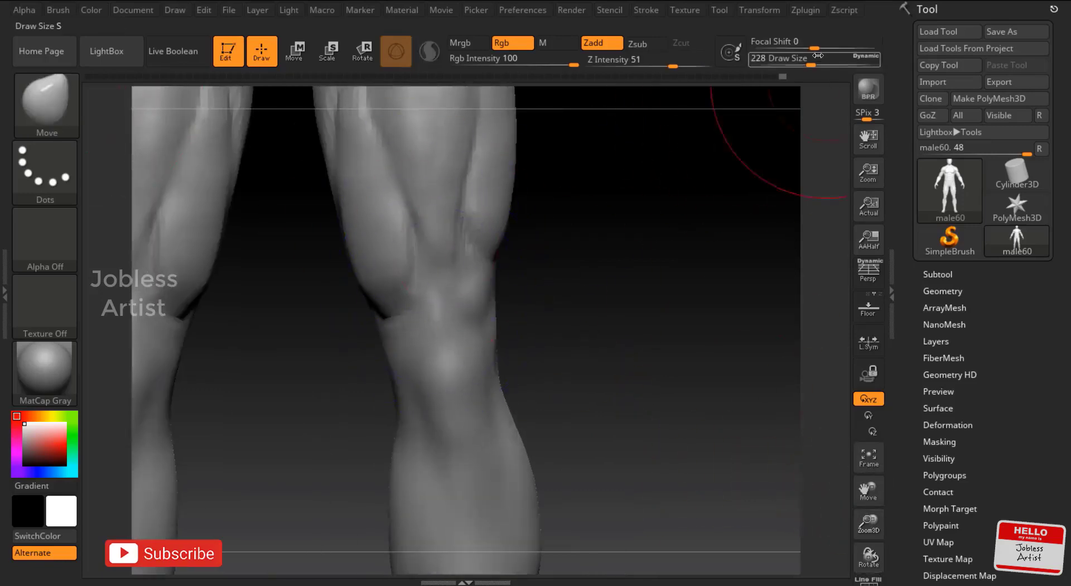
left_click_drag(811, 65, 786, 65)
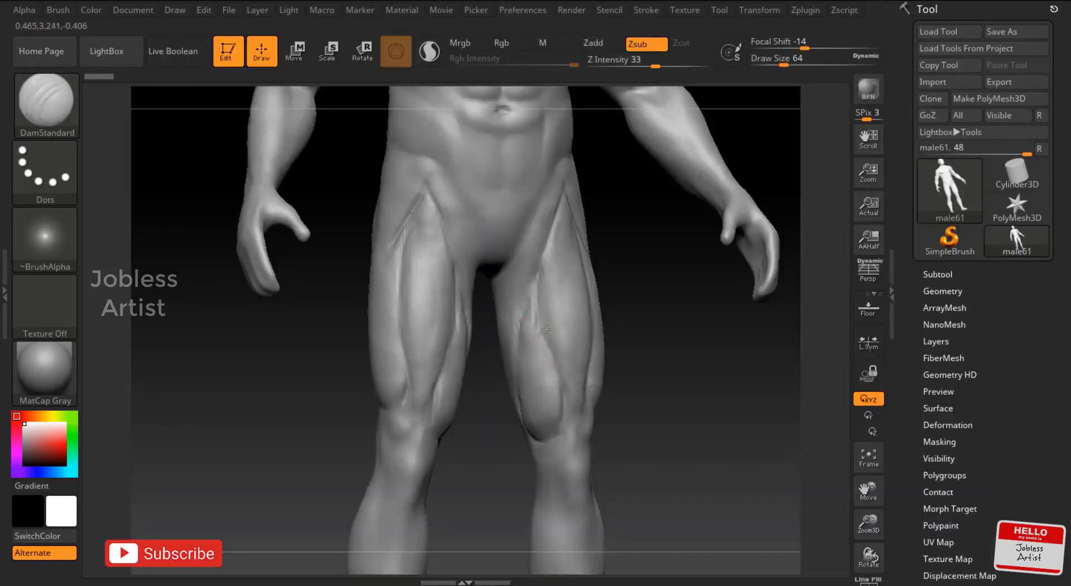
Turn the legs to face front, switch to the Move brush, and zoom in on the thighs
right_click_drag(556, 369, 493, 301)
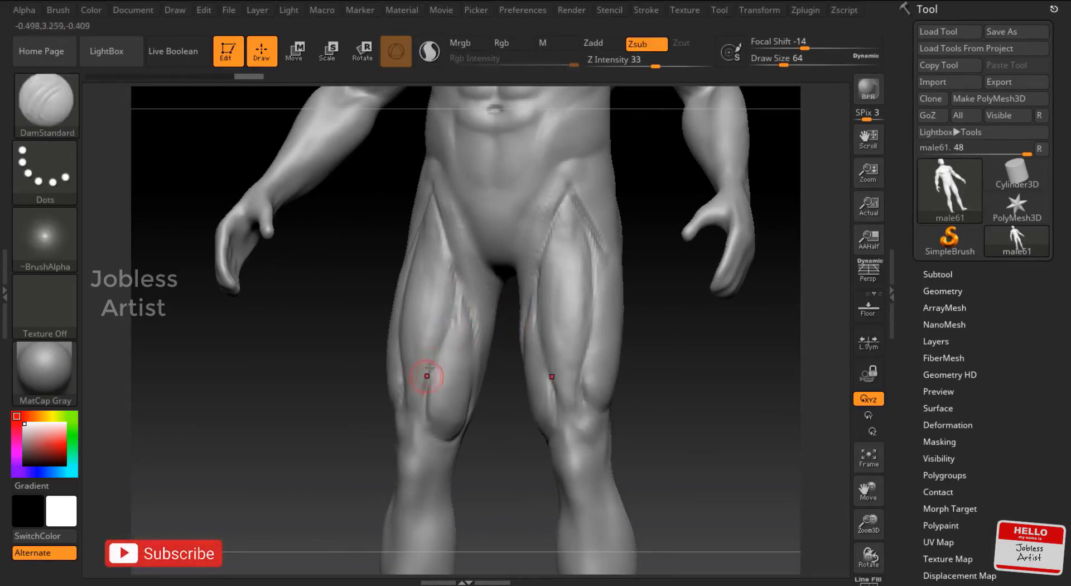
mouse_move(429, 368)
right_mouse_down()
mouse_move(729, 337)
mouse_move(576, 390)
right_mouse_up()
right_click_drag(722, 369, 663, 380)
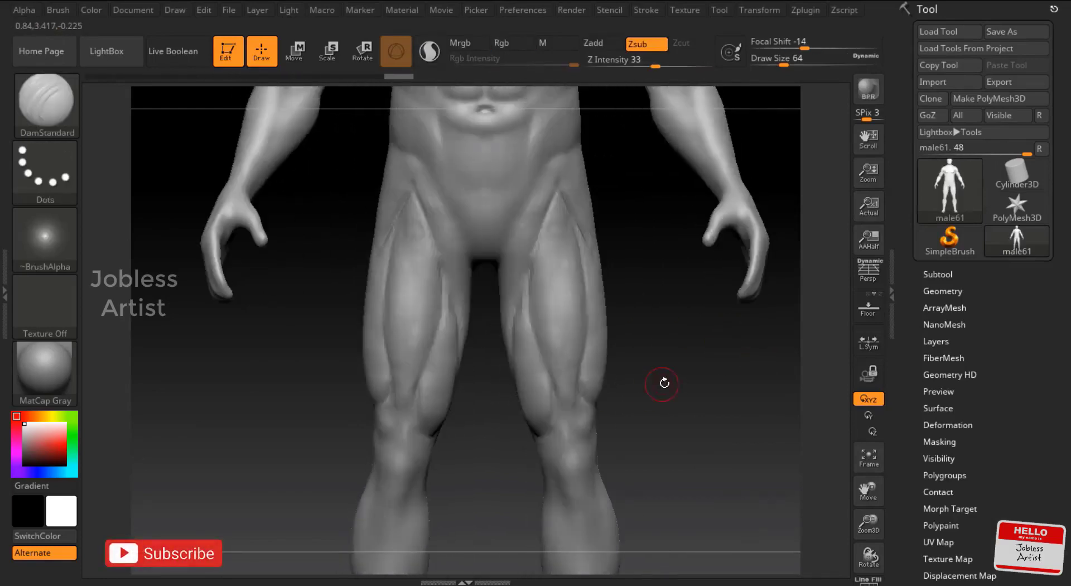
key("b")
key("m")
key("v")
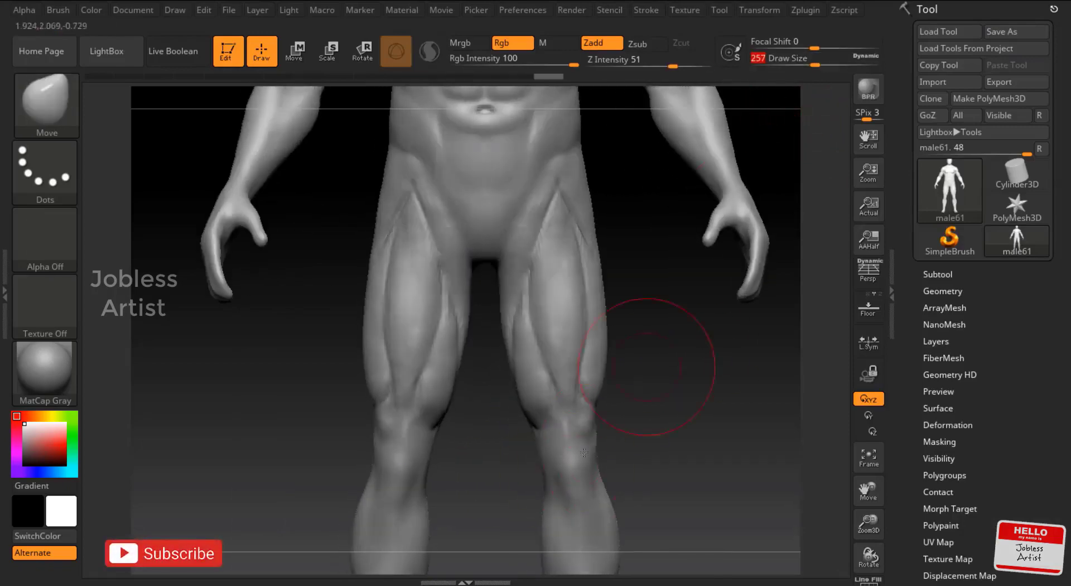
right_click_drag(584, 452, 722, 283, "ctrl")
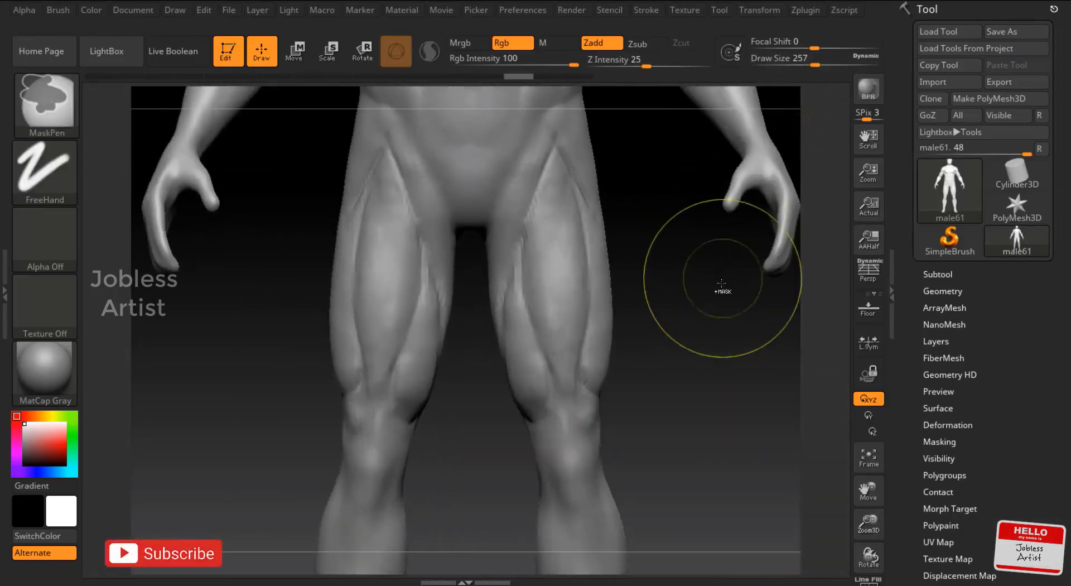
right_click_drag(804, 362, 634, 345, "ctrl")
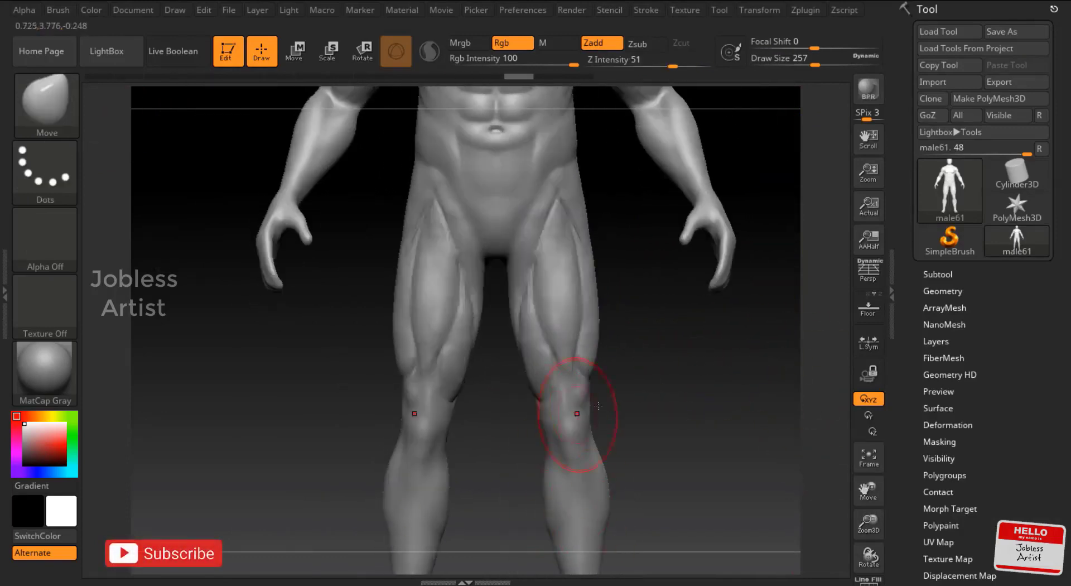
right_click_drag(598, 406, 764, 95, "ctrl")
Switch to the Clay brush and enable Lazy Mouse with a lazy radius of 30
key("b")
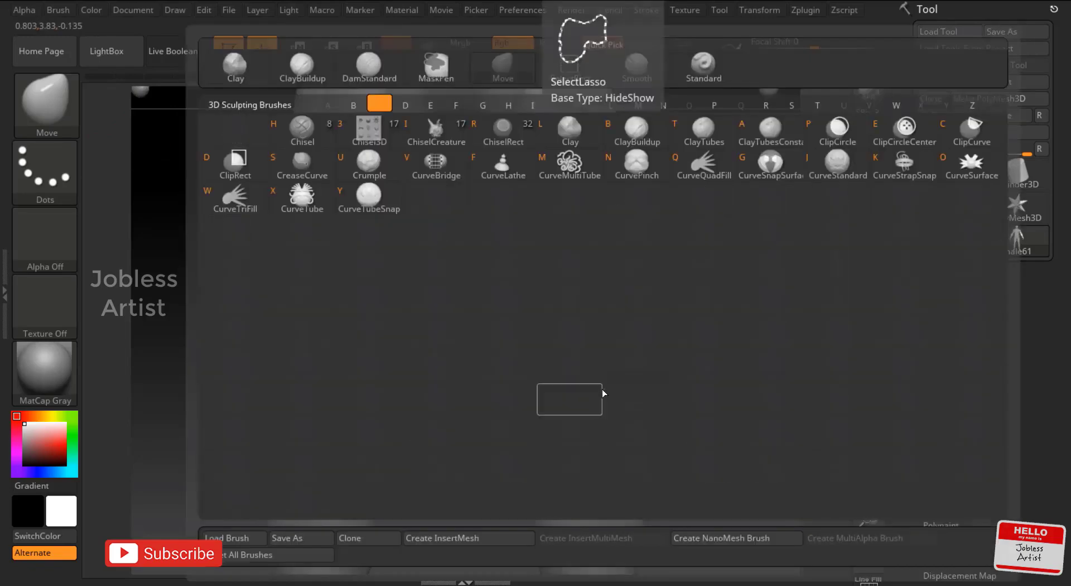
key("l")
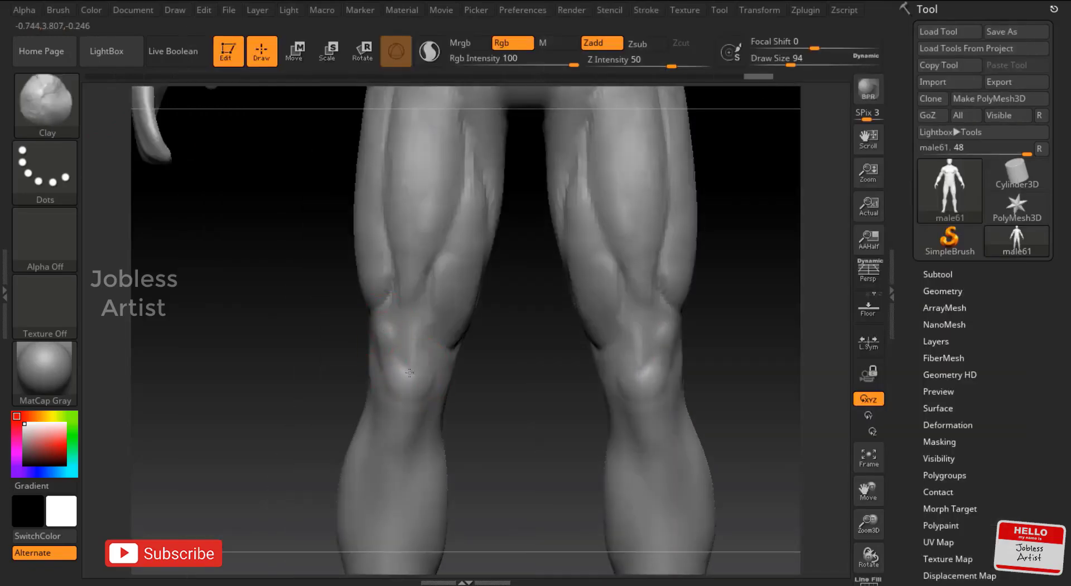
key("ctrl")
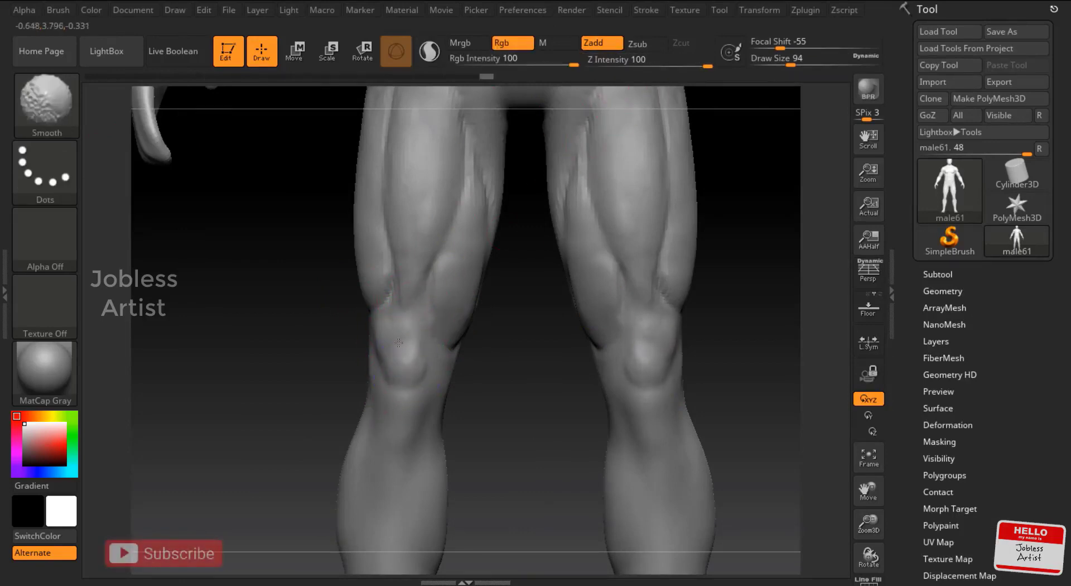
left_click(639, 14)
left_click(682, 239)
left_click(681, 255)
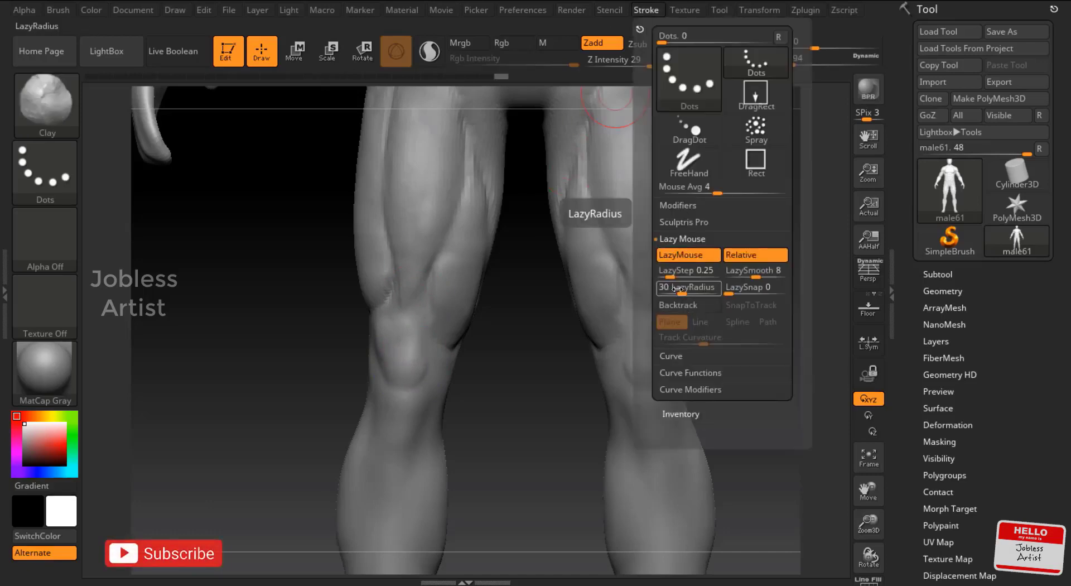
left_click_drag(667, 292, 679, 294)
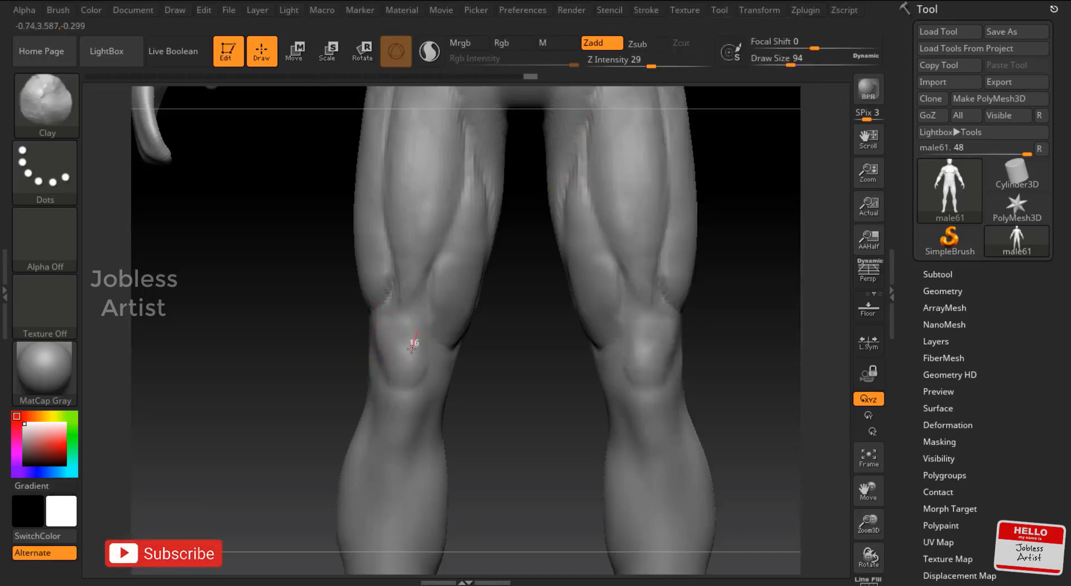
Lower the lazy radius to 12, sculpt the knees from the front, and revert to an earlier undo step
left_click_drag(770, 91, 644, 361, "alt")
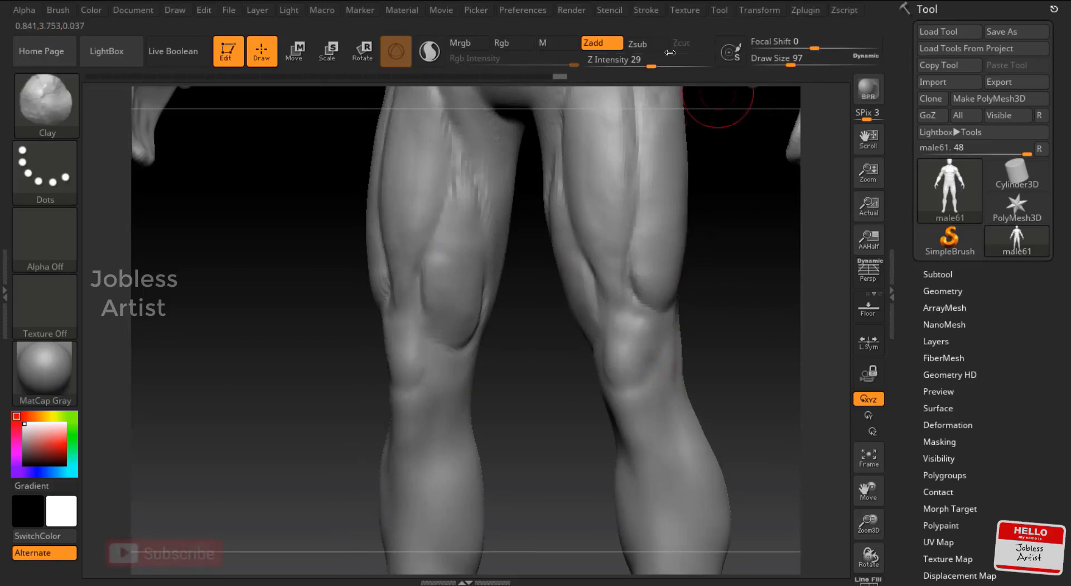
left_click(646, 9)
left_click_drag(697, 289, 684, 288)
left_click_drag(547, 383, 501, 323)
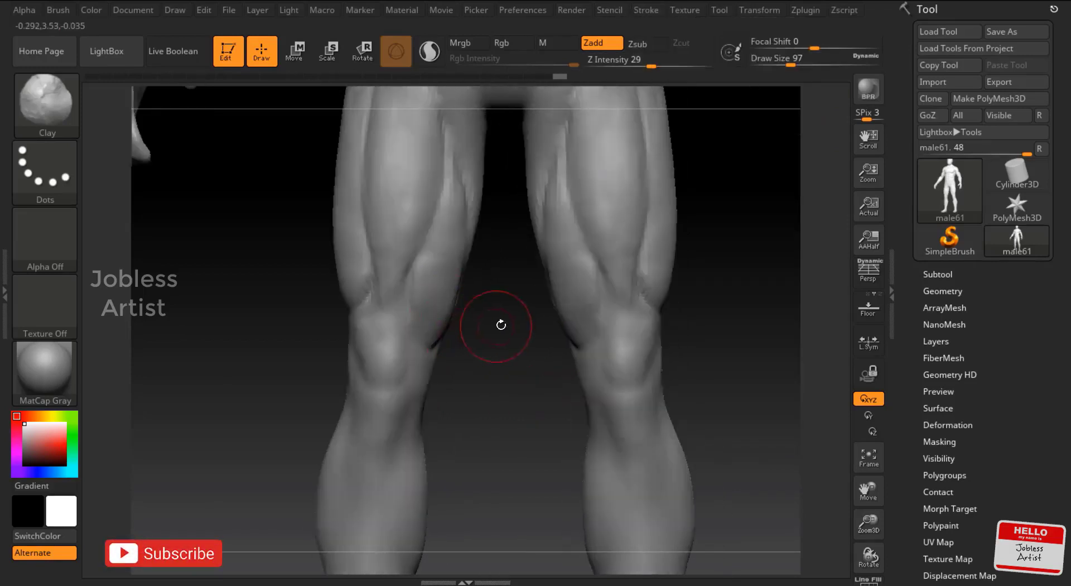
key("ctrl")
left_click_drag(399, 76, 267, 77)
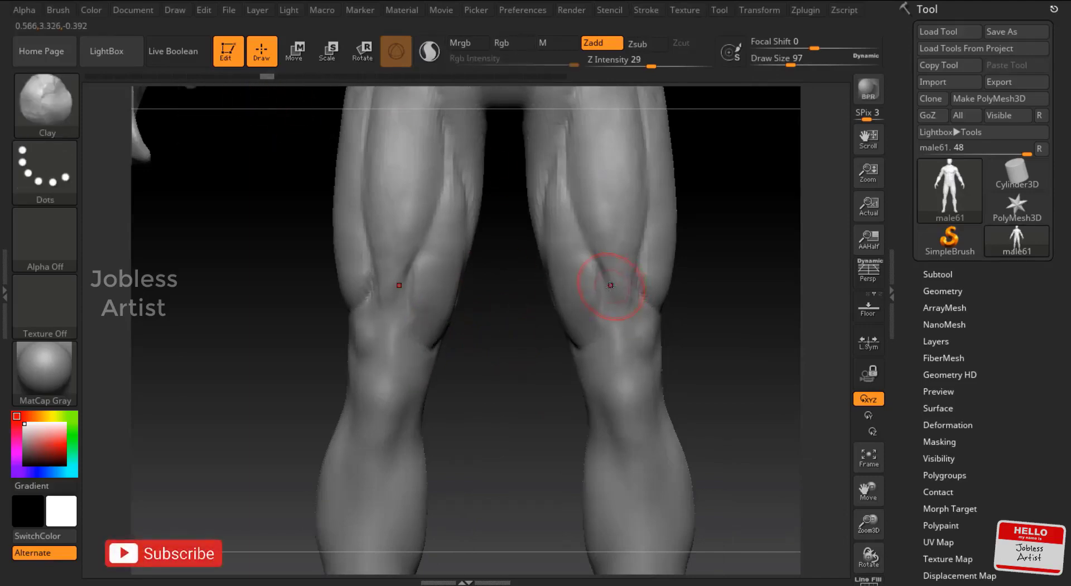
Cycle through the DamStandard, Move and ClayBuildup brushes
key("b")
key("d")
key("s")
key("b")
key("m")
key("v")
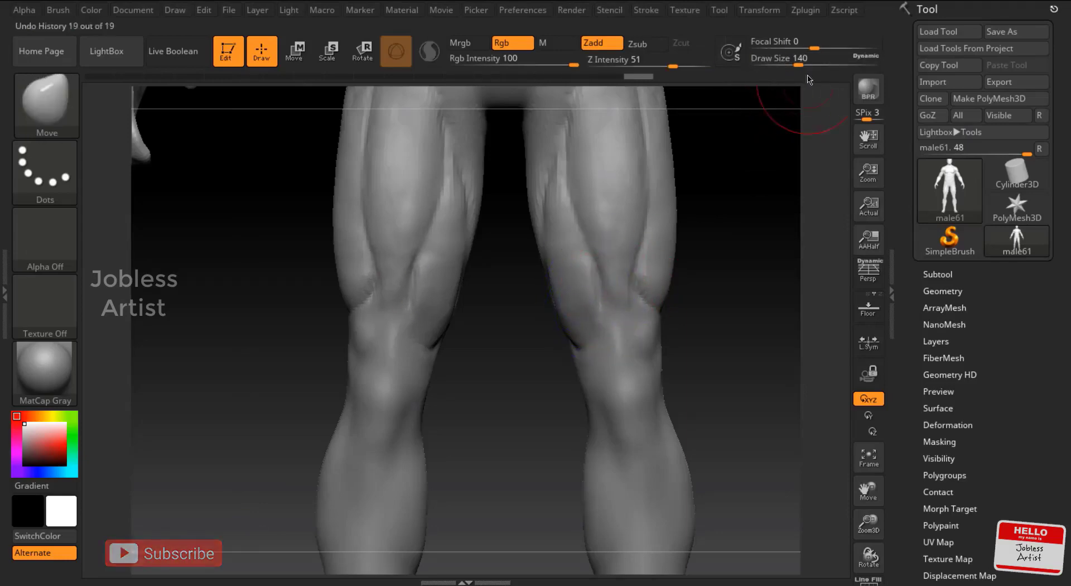
key("b")
key("c")
key("b")
Settle on DamStandard with focal shift 46 and draw size 68
key("b")
key("d")
key("s")
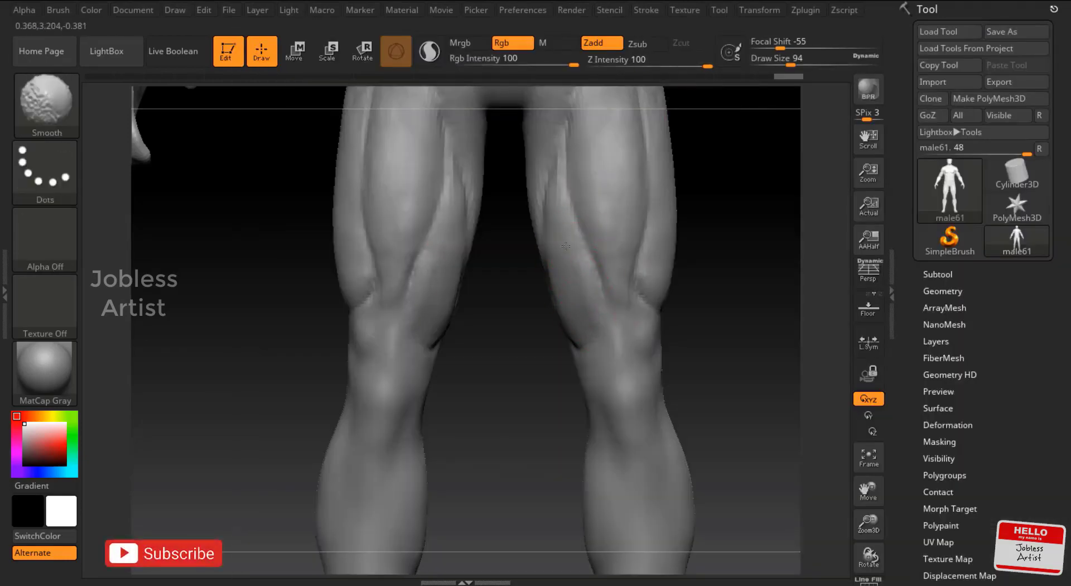
key("b")
key("c")
key("b")
key("b")
key("d")
key("s")
mouse_move(813, 46)
left_mouse_down()
mouse_move(842, 47)
mouse_move(785, 65)
left_mouse_up()
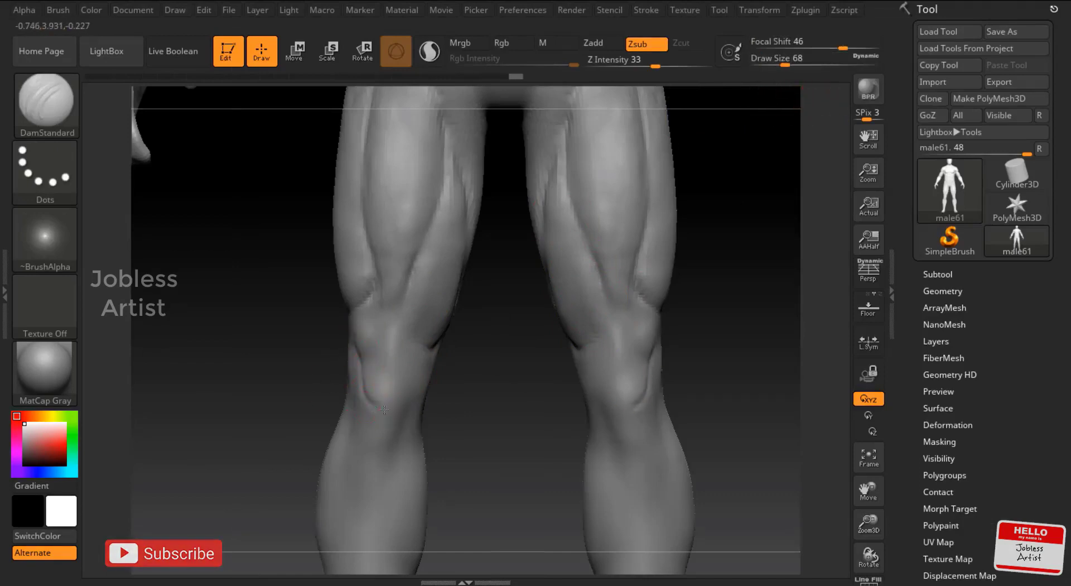
Carve a DamStandard crease under the kneecap and smooth it
left_click_drag(384, 410, 383, 385)
left_click_drag(491, 424, 424, 391, "shift")
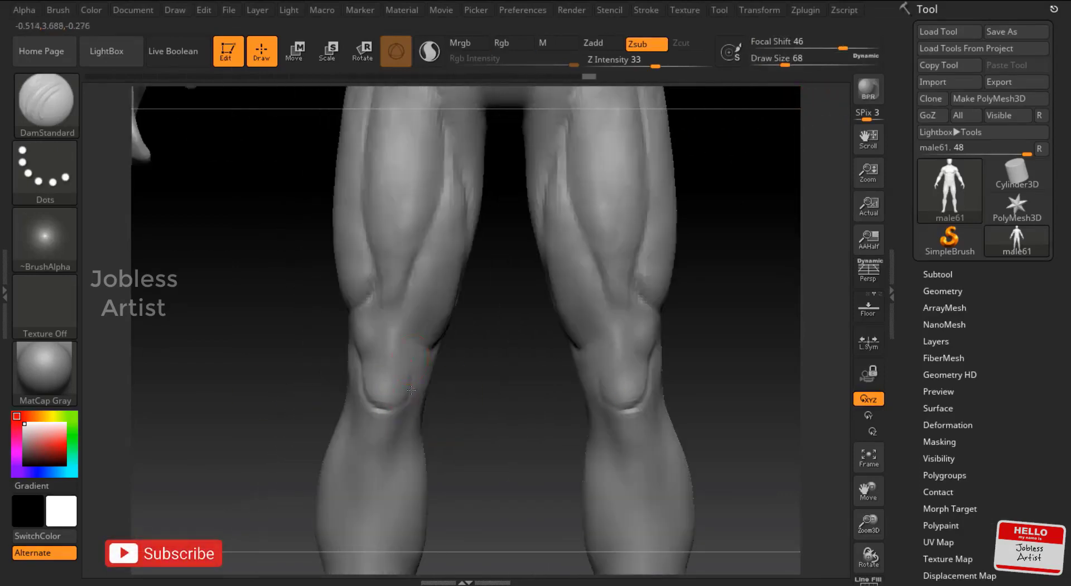
key("shift")
key("shift")
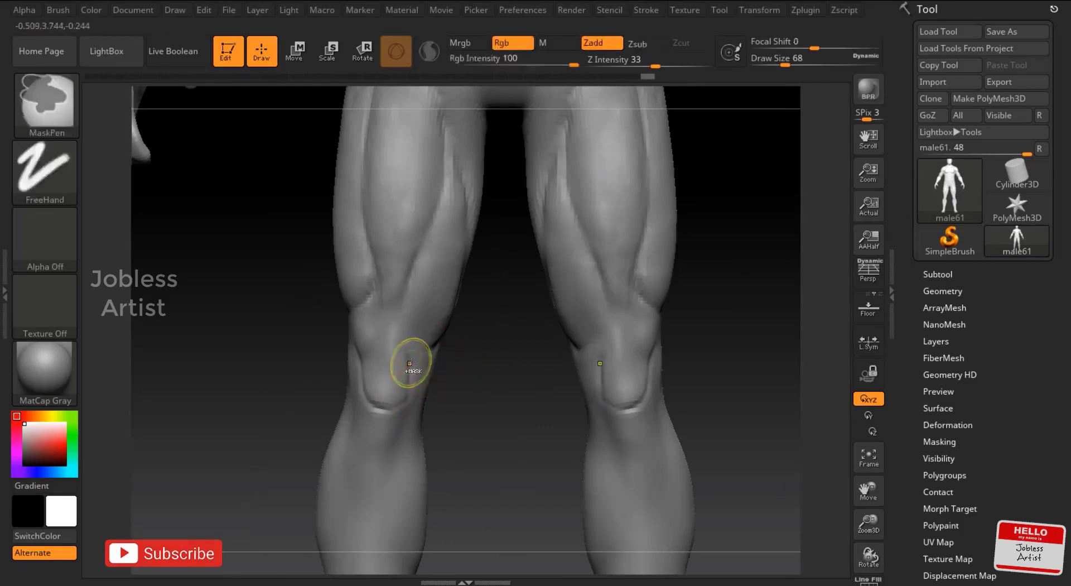
Build up clay on the mirrored knees with ClayBuildup and smooth them into shape
key("b")
key("c")
key("b")
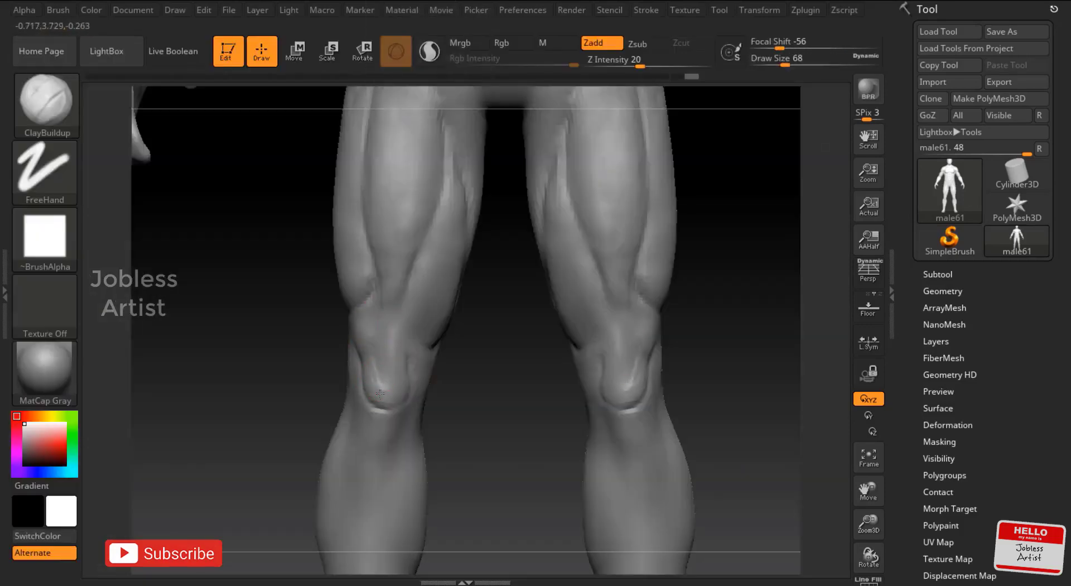
mouse_move(380, 394)
left_mouse_down()
mouse_move(371, 357)
mouse_move(414, 352)
left_mouse_up()
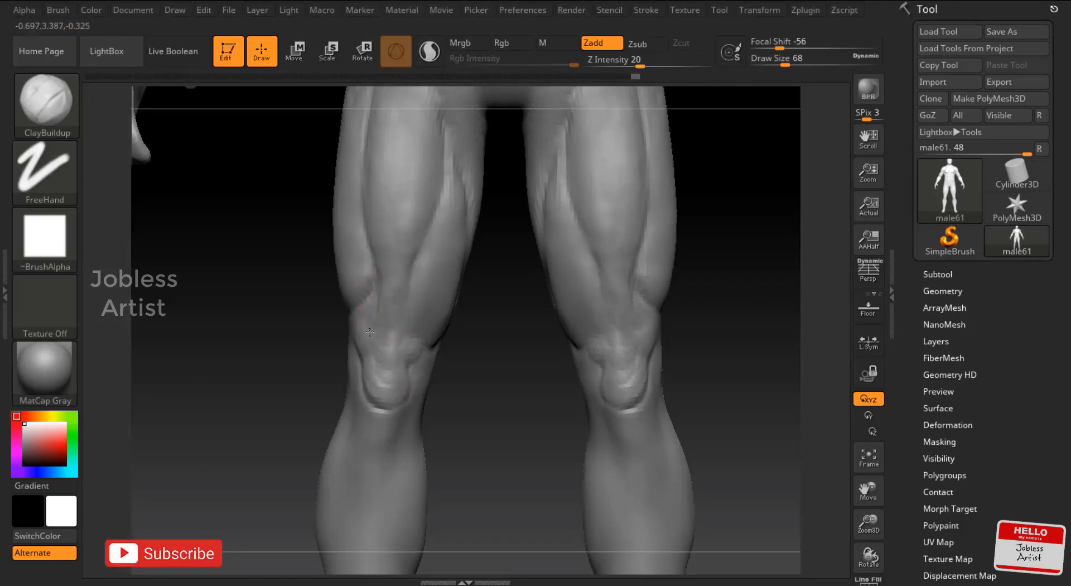
key("shift")
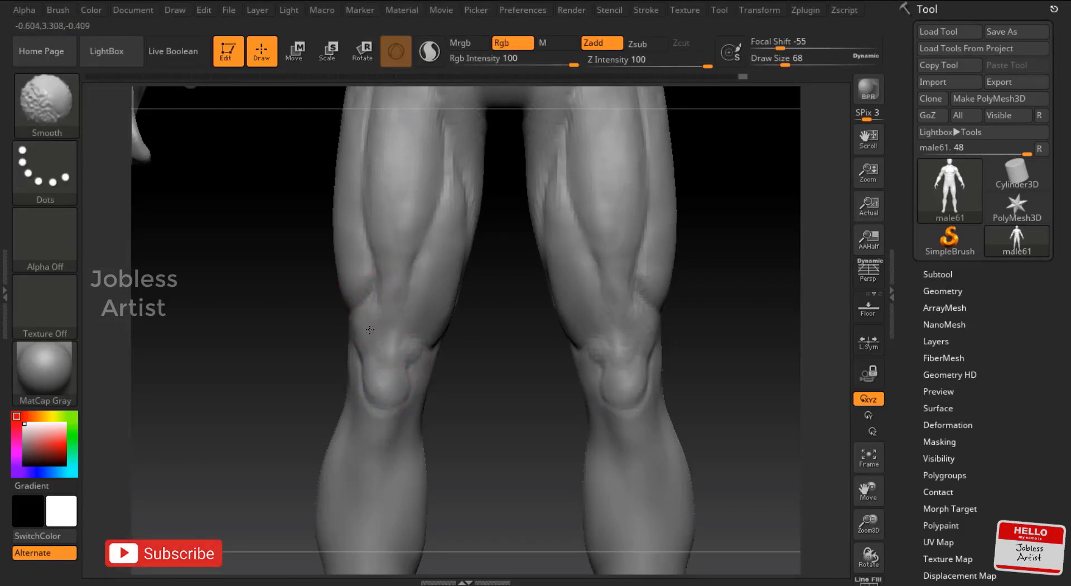
left_click_drag(382, 378, 407, 380)
key("shift")
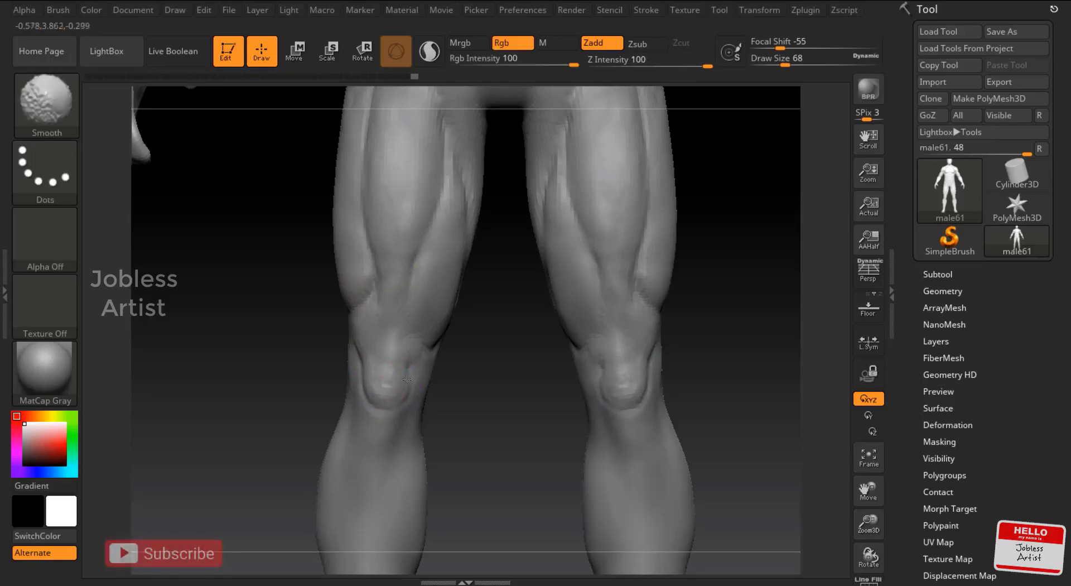
left_click_drag(693, 311, 411, 414)
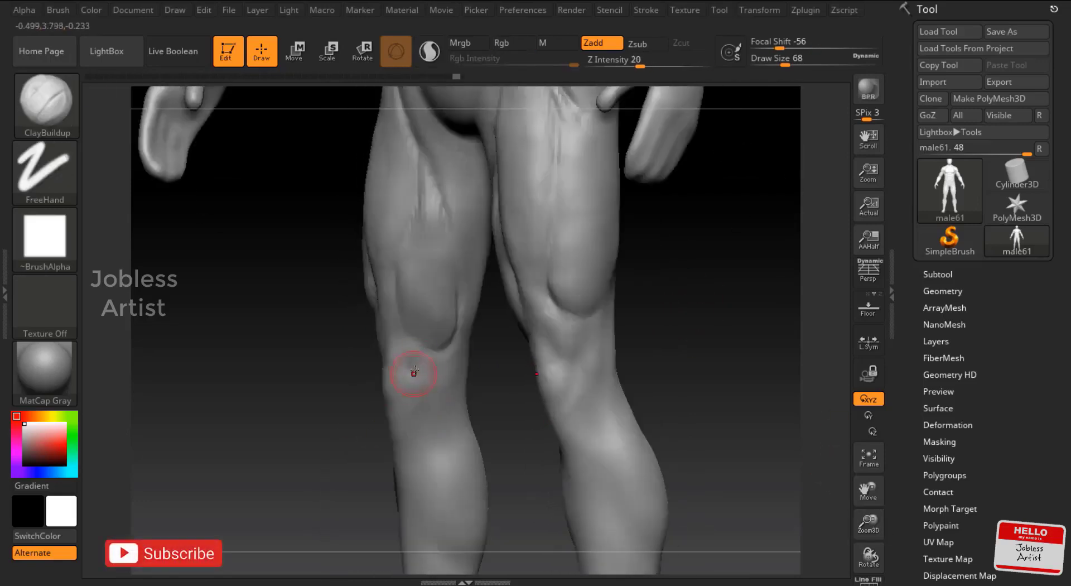
Set ClayBuildup to focal shift -43 and size 62, then inspect the knees and return to front view
left_click_drag(779, 48, 783, 66)
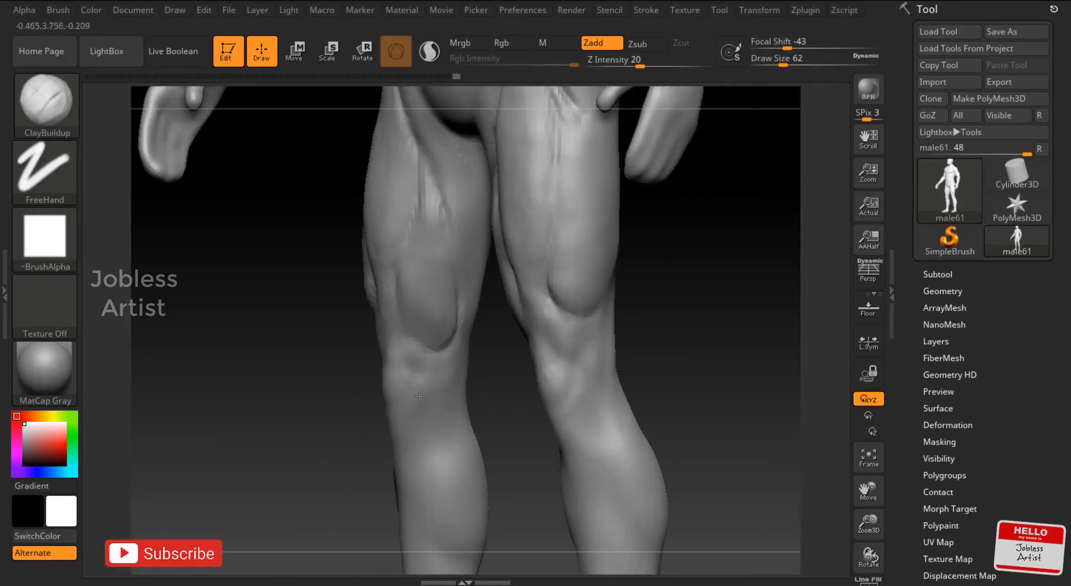
left_click_drag(388, 403, 443, 388)
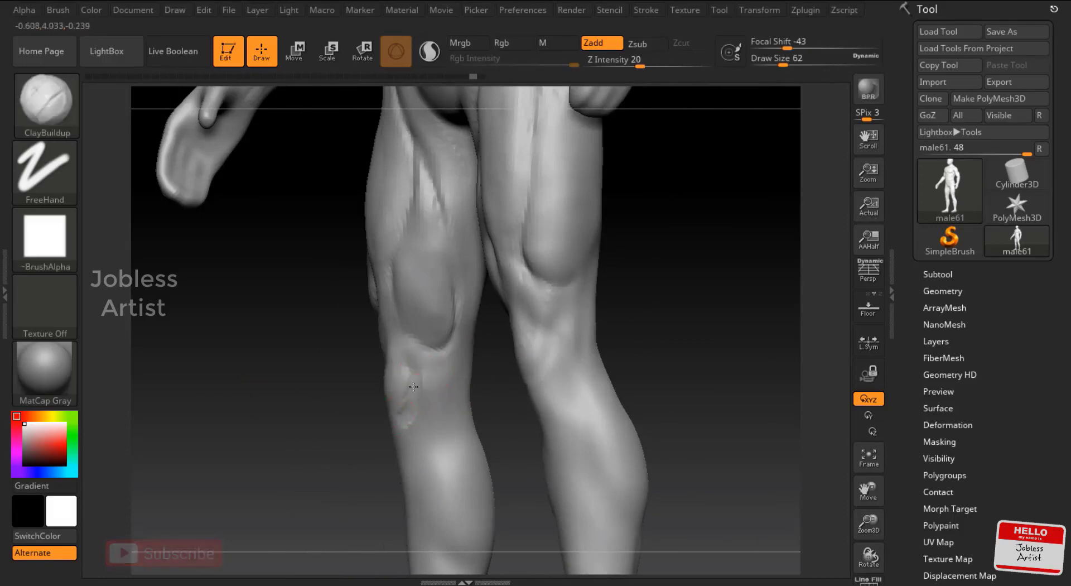
mouse_move(413, 394)
left_mouse_down()
mouse_move(347, 411)
mouse_move(402, 421)
mouse_move(469, 402)
mouse_move(577, 338)
mouse_move(555, 318)
left_mouse_up()
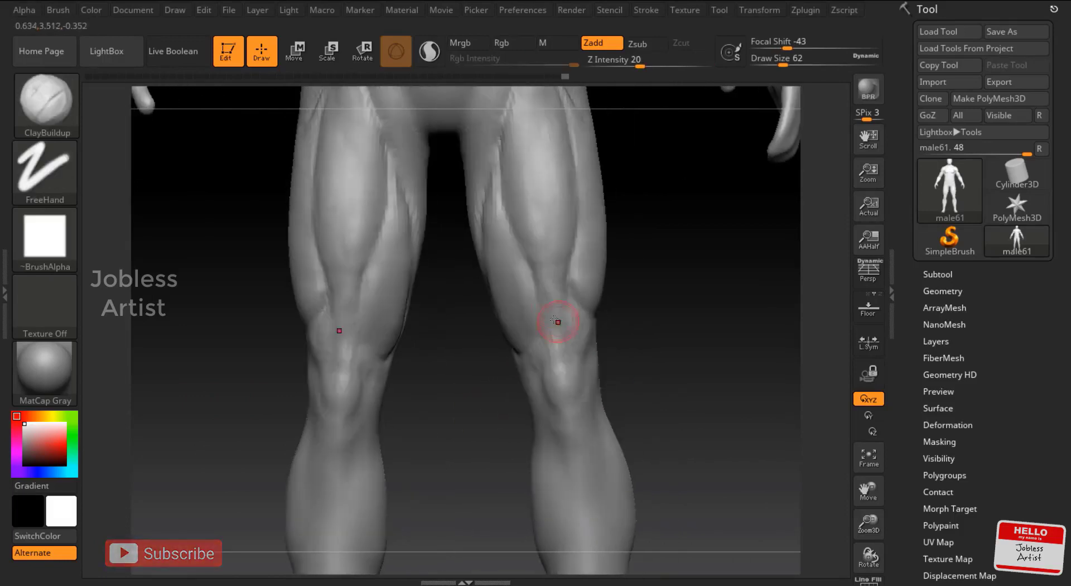
mouse_move(624, 346)
left_mouse_down()
mouse_move(657, 330)
mouse_move(542, 273)
left_mouse_up()
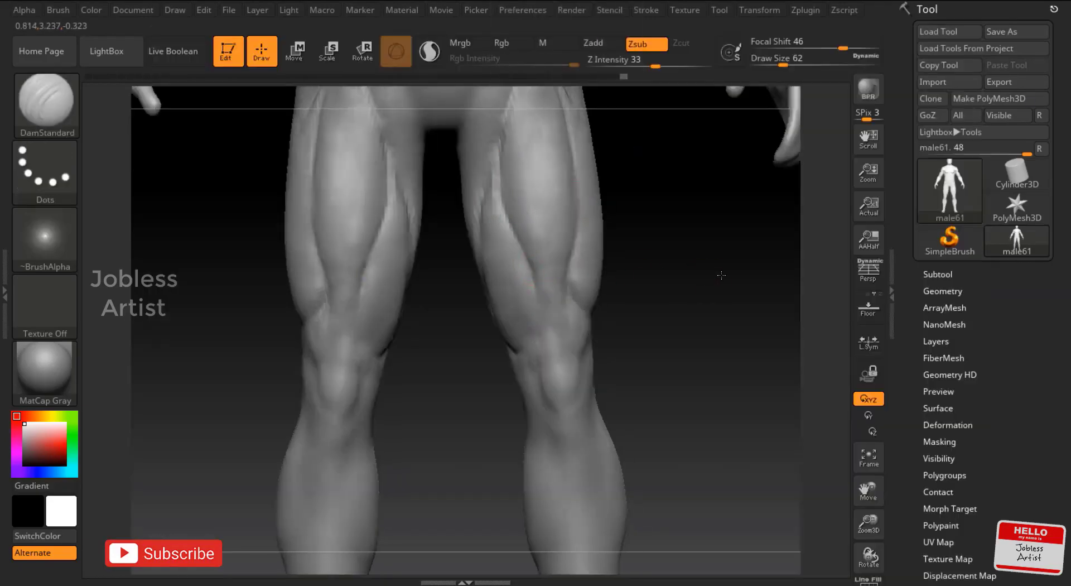
Carve the lower thighs with DamStandard, then build them up with ClayBuildup
key("b")
key("d")
key("s")
key("b")
key("c")
key("b")
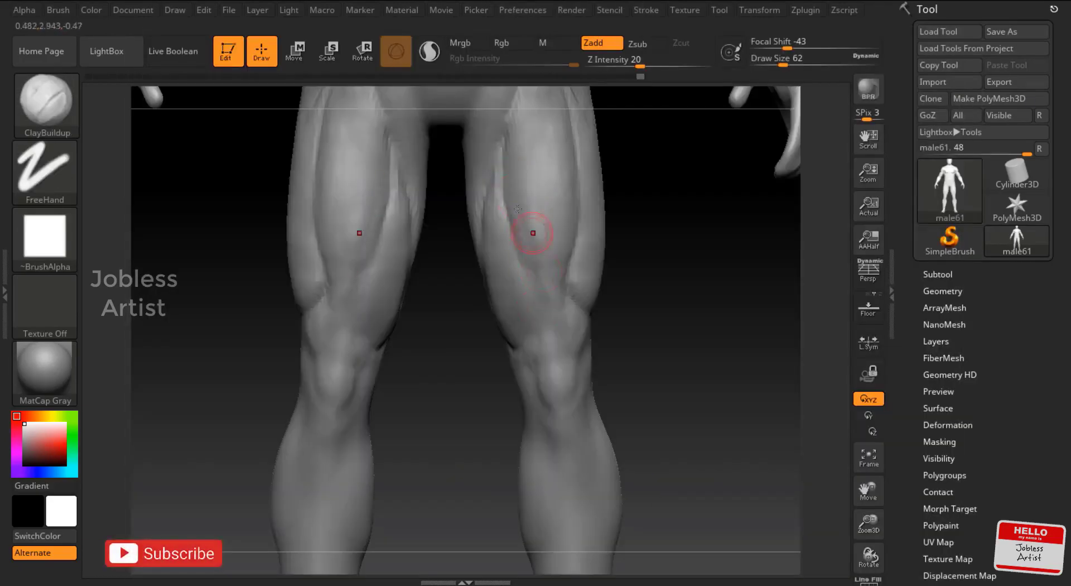
key("s")
Deepen the thigh creases with DamStandard, smooth them, and set the Move brush to size 116
key("b")
key("d")
key("s")
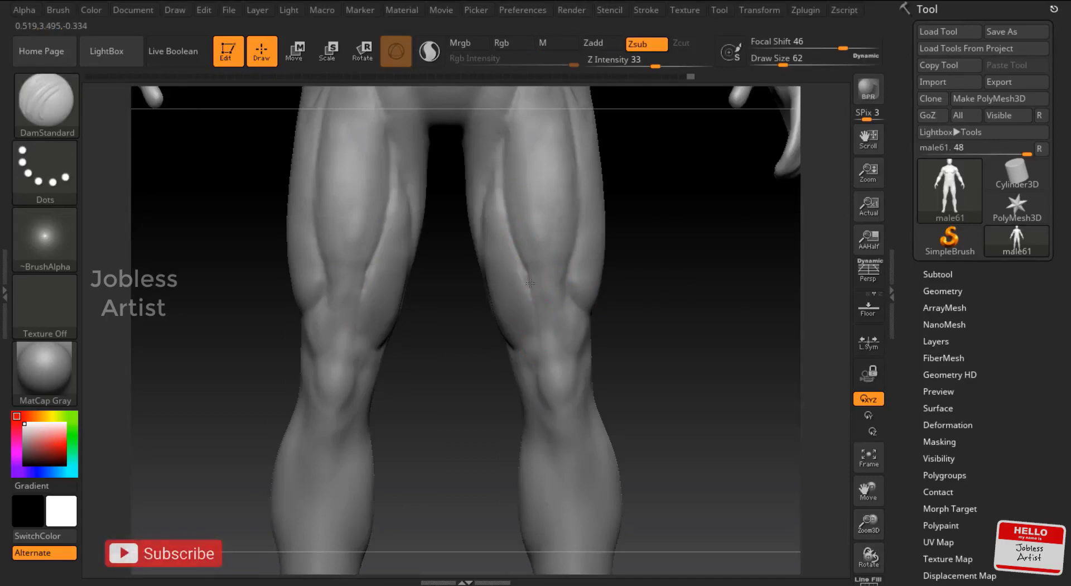
key("shift")
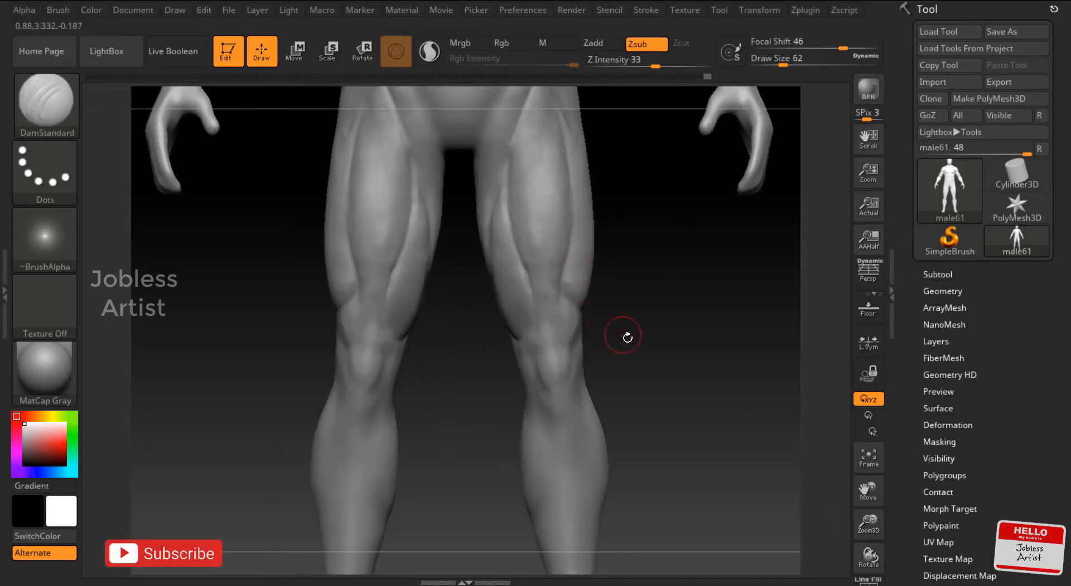
key("b")
key("m")
key("v")
key("s")
left_click_drag(764, 69, 761, 69)
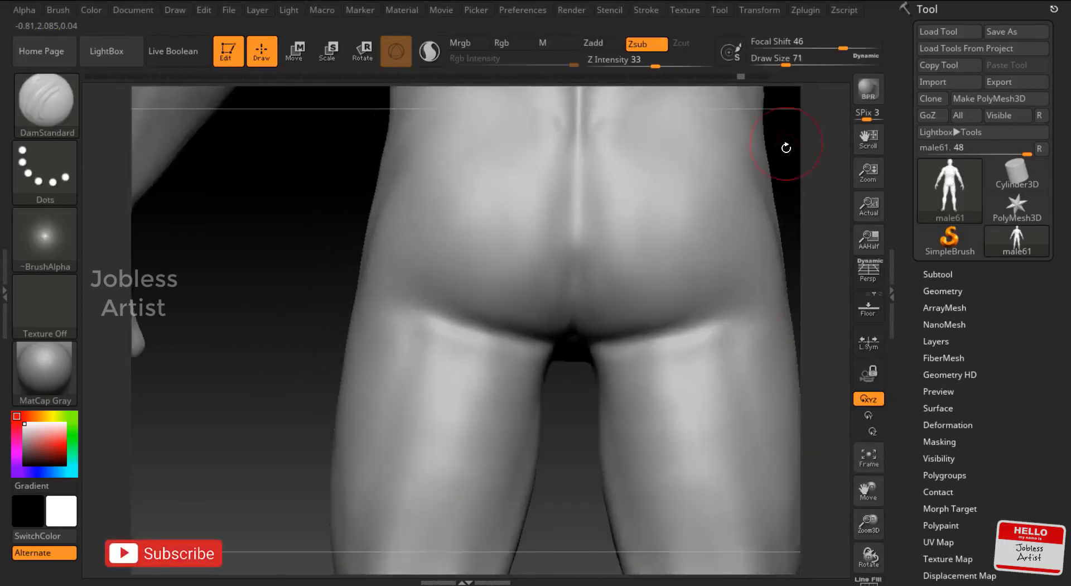
Carve a DamStandard crease down the buttock cleft, then undo strokes to soften it
left_click_drag(786, 65, 781, 65)
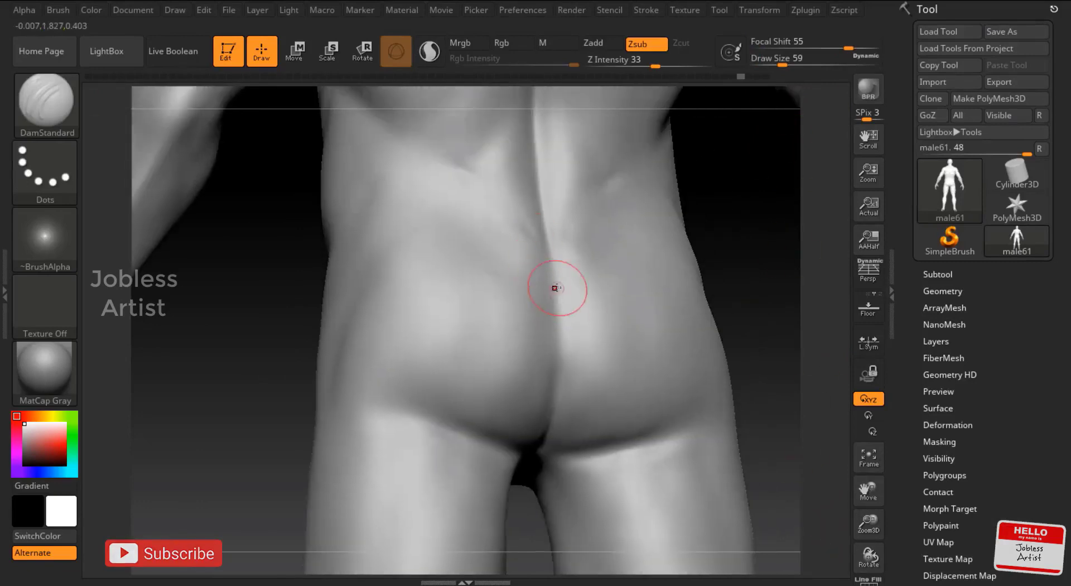
left_click_drag(555, 288, 557, 359)
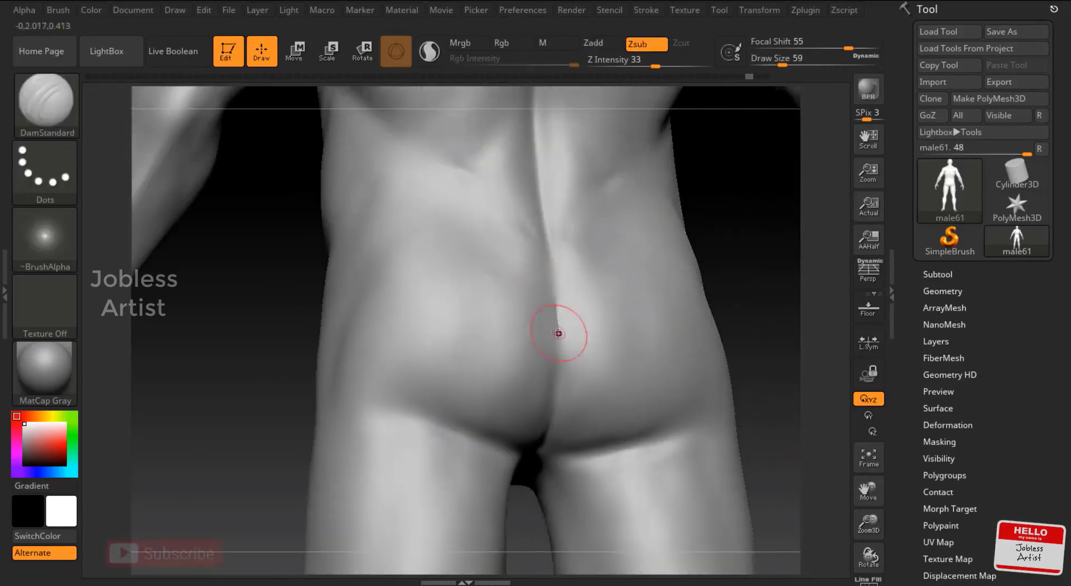
left_click_drag(556, 318, 557, 377)
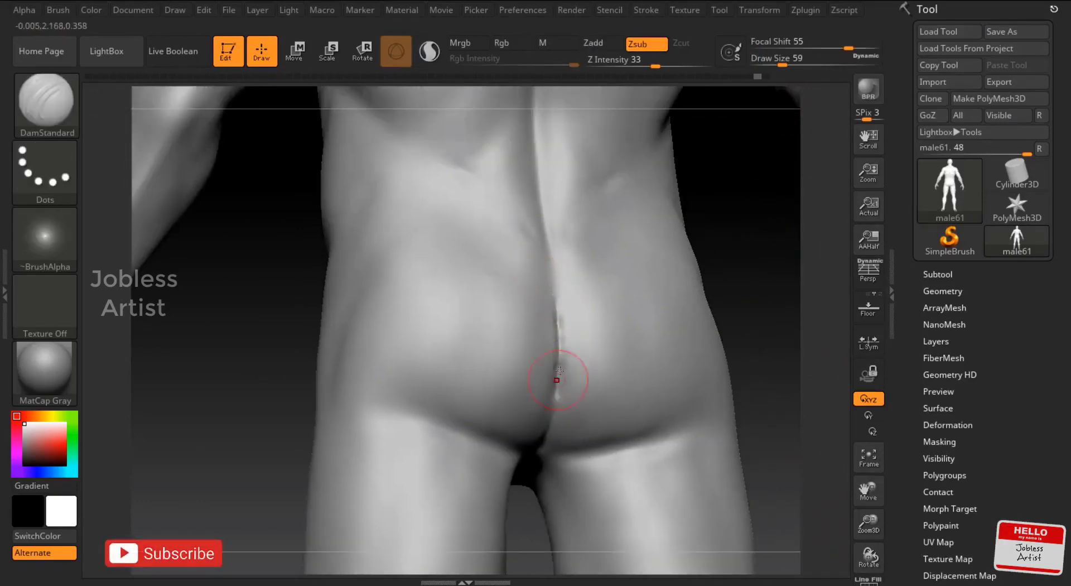
left_click_drag(787, 335, 544, 469)
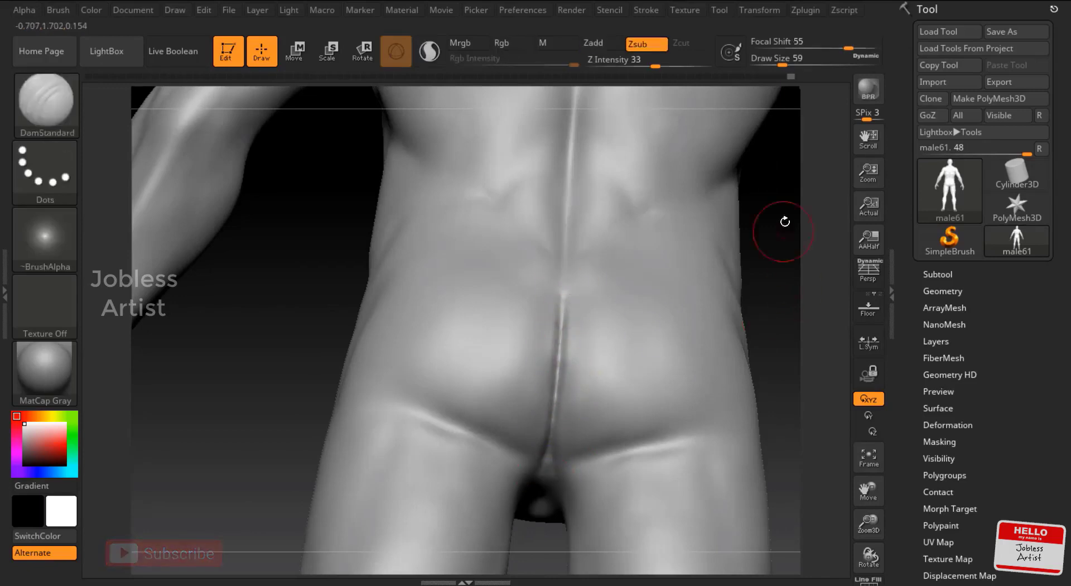
key("ctrl+z")
key("ctrl+z")
key("ctrl+z")
left_click_drag(806, 268, 543, 279)
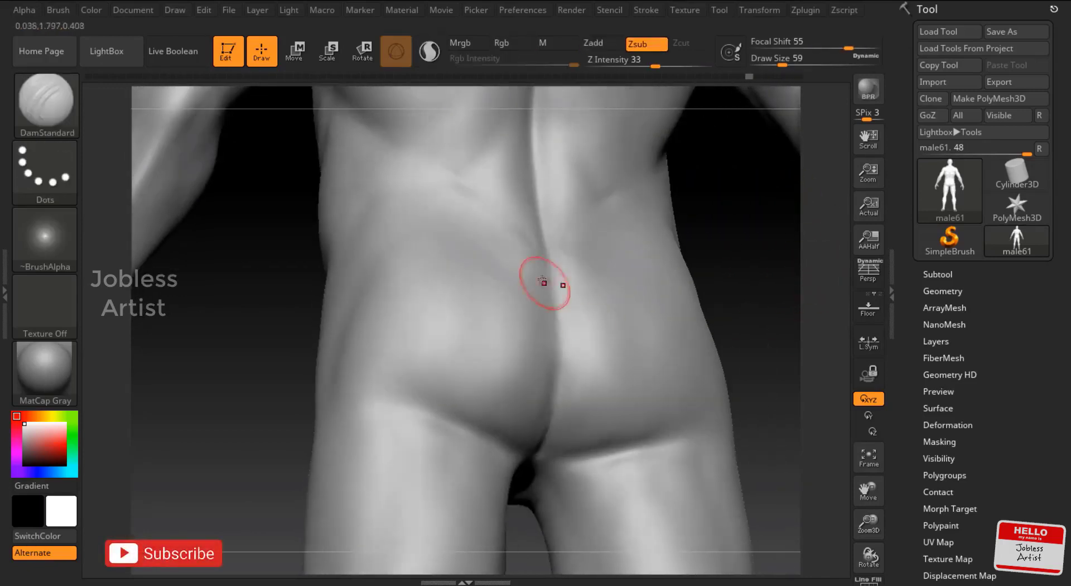
left_click_drag(792, 313, 563, 262)
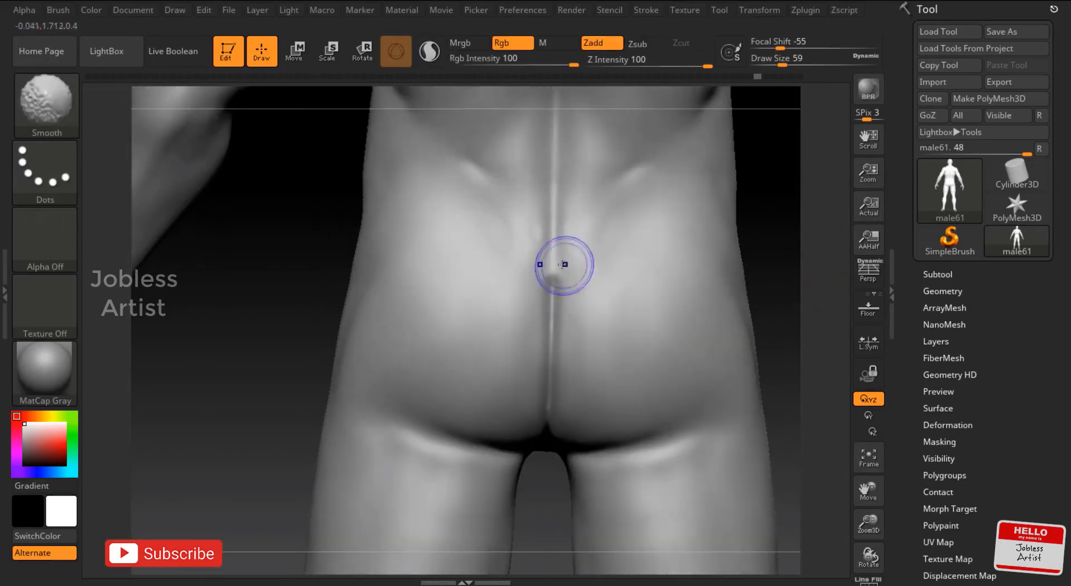
key("ctrl+z")
Shape the hip and lower back with ClayBuildup, smoothing and masking, then frame the backs of the legs
mouse_move(823, 283)
left_mouse_down()
mouse_move(557, 358)
mouse_move(648, 306)
left_mouse_up()
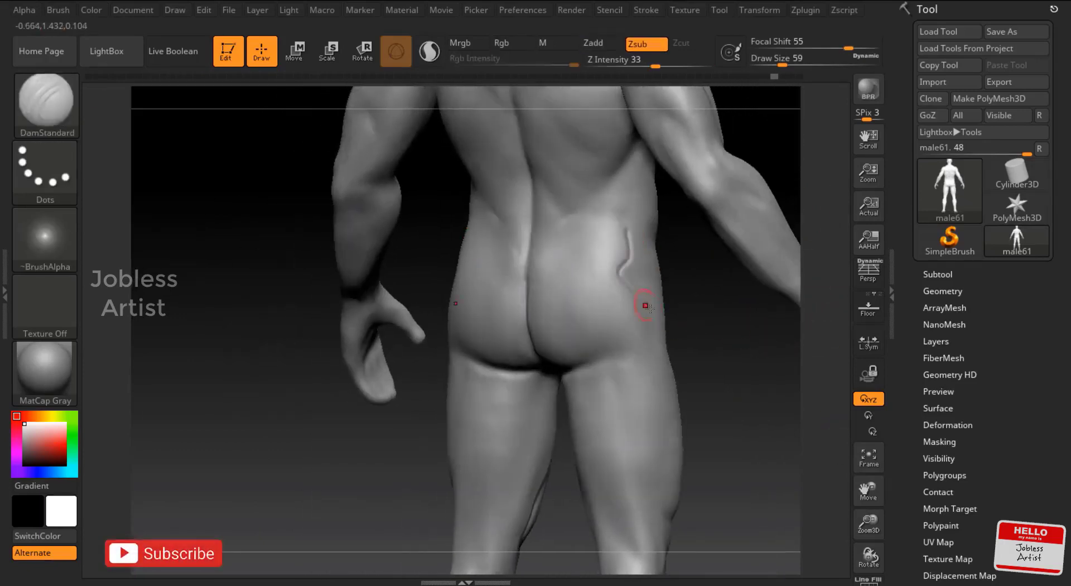
right_click_drag(648, 306, 715, 292)
key("b")
key("c")
key("b")
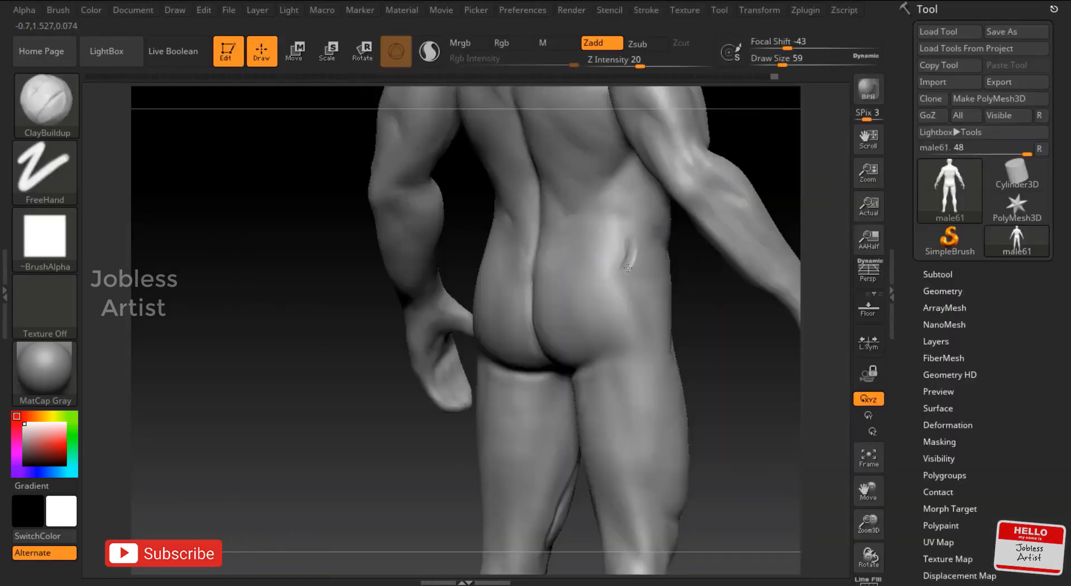
left_click_drag(703, 311, 547, 251)
right_click_drag(547, 251, 637, 270)
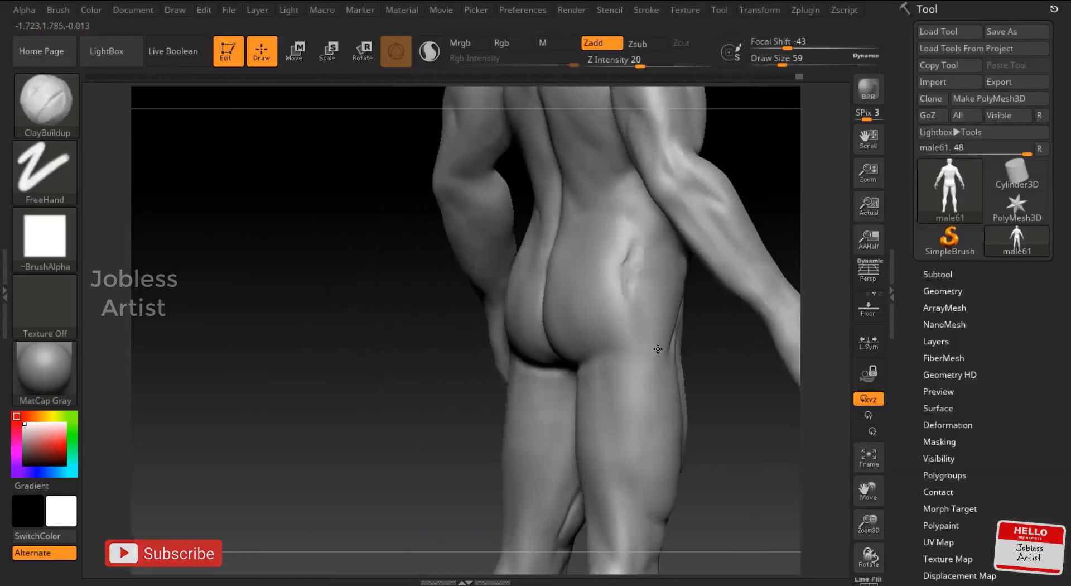
key("shift")
key("ctrl")
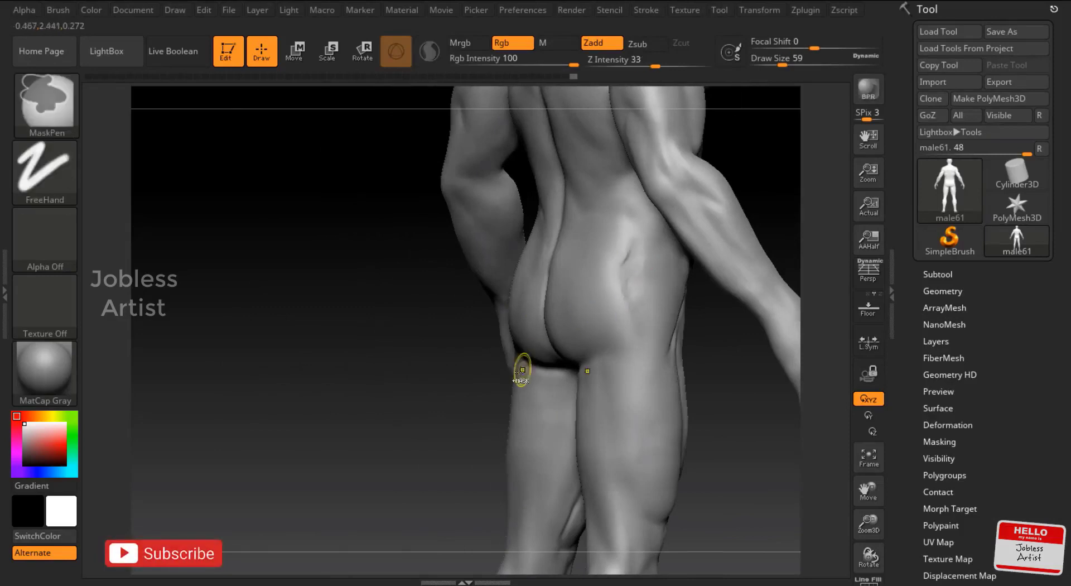
right_click_drag(514, 385, 765, 468)
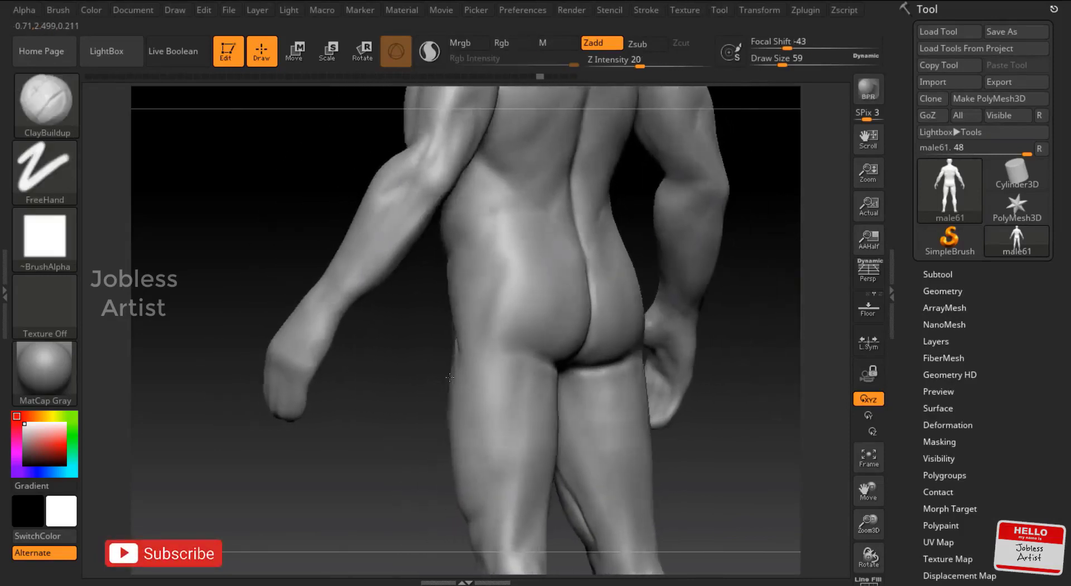
left_click_drag(868, 491, 855, 397)
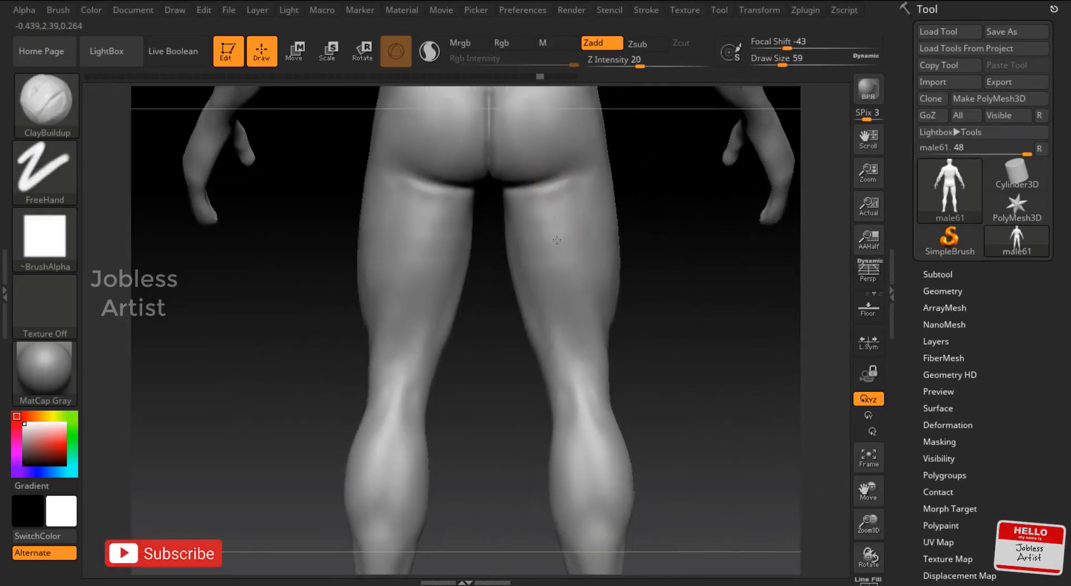
Carve grooves down the back thighs with DamStandard, then set ClayBuildup to size 65
key("b")
key("d")
key("s")
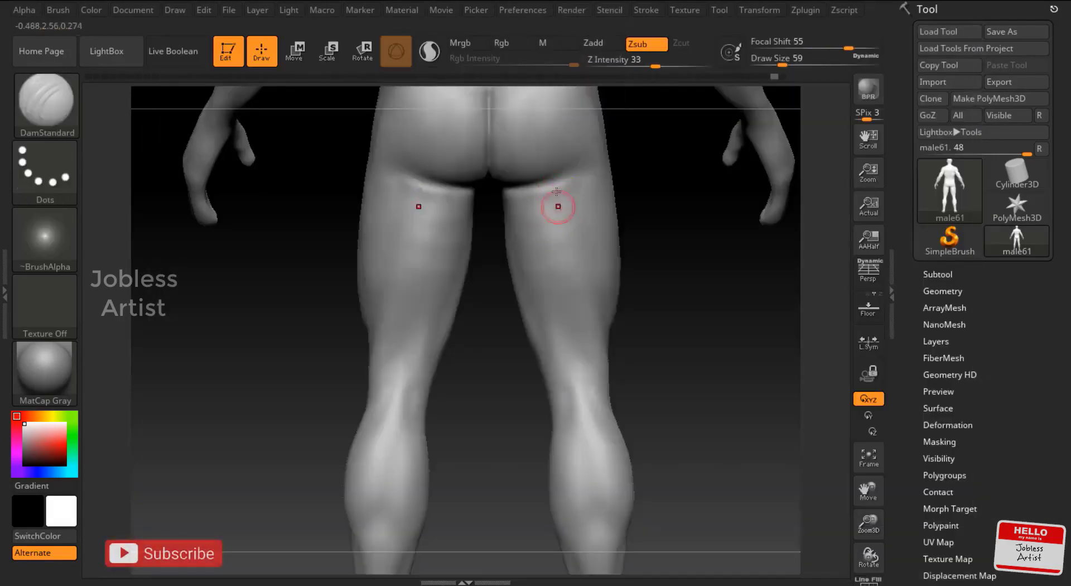
mouse_move(574, 361)
right_mouse_down()
mouse_move(669, 363)
mouse_move(750, 398)
right_mouse_up()
key("b")
key("c")
key("b")
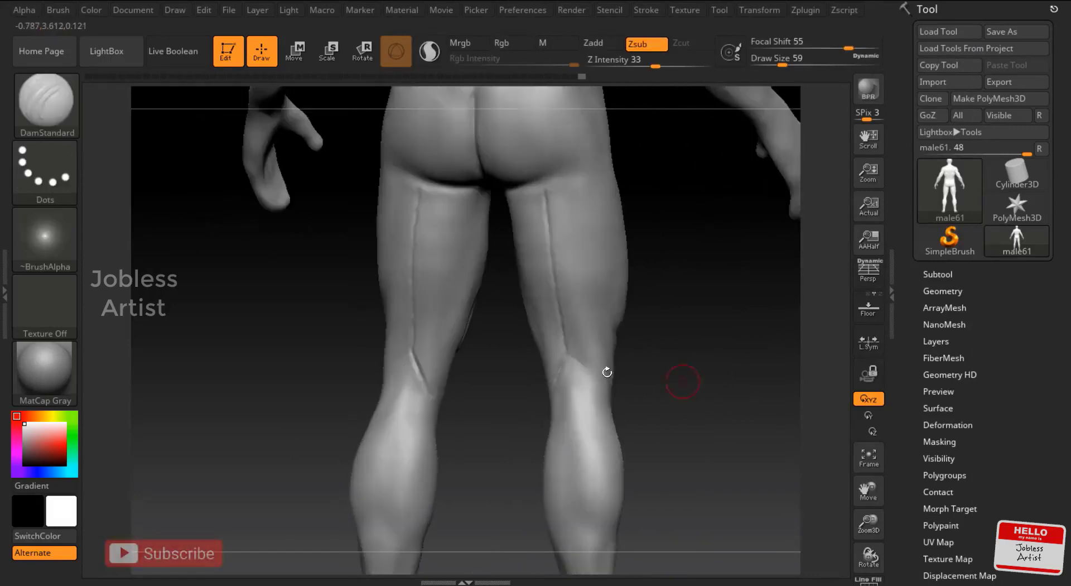
left_click(787, 62)
left_click_drag(787, 62, 784, 62)
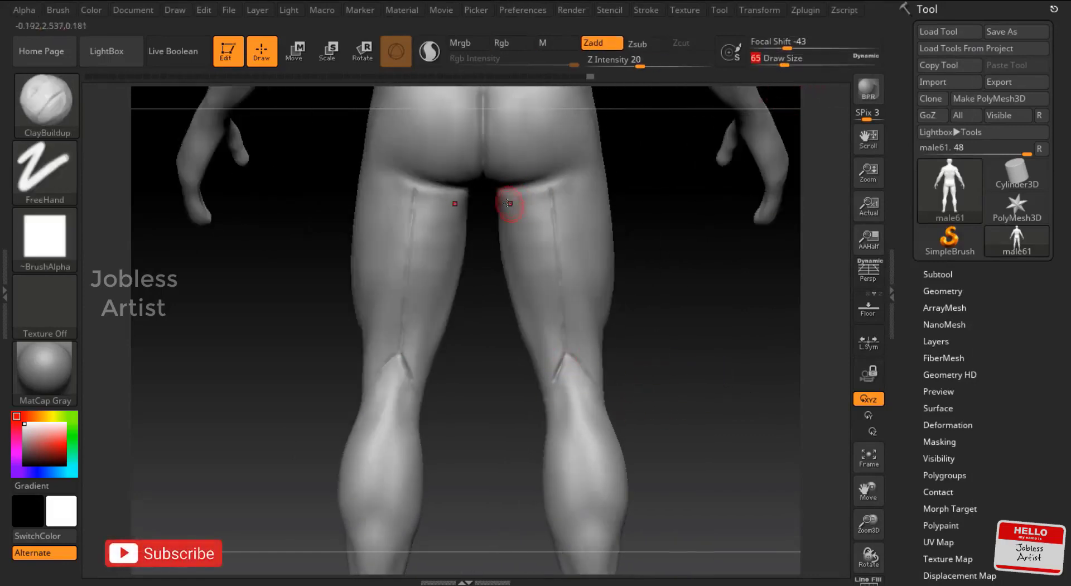
Build up the right hamstring down to the knee at size 97, smoothing the strokes from several angles
right_click_drag(524, 230, 506, 215)
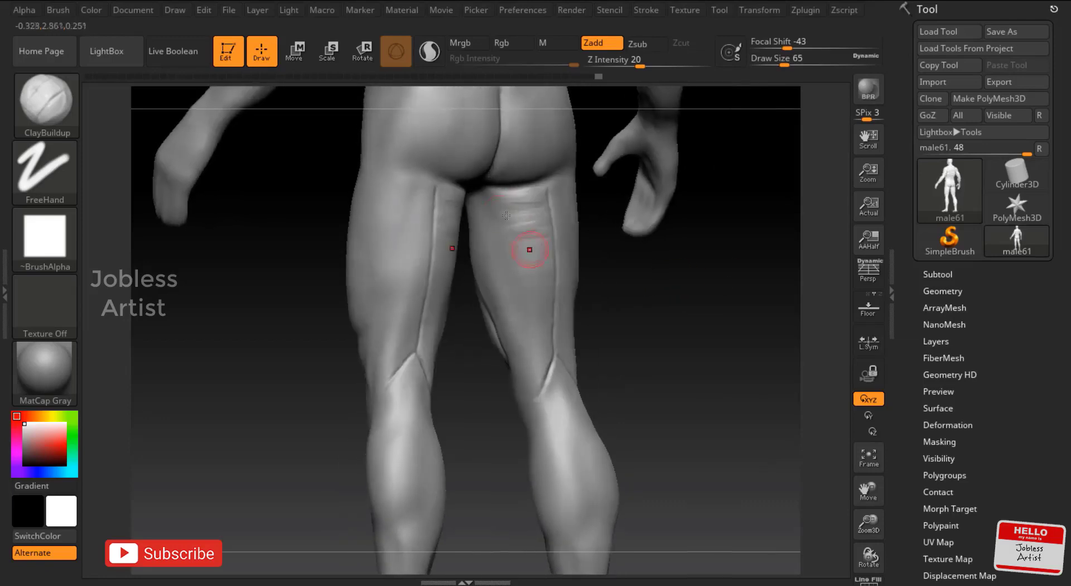
left_click_drag(546, 282, 517, 370)
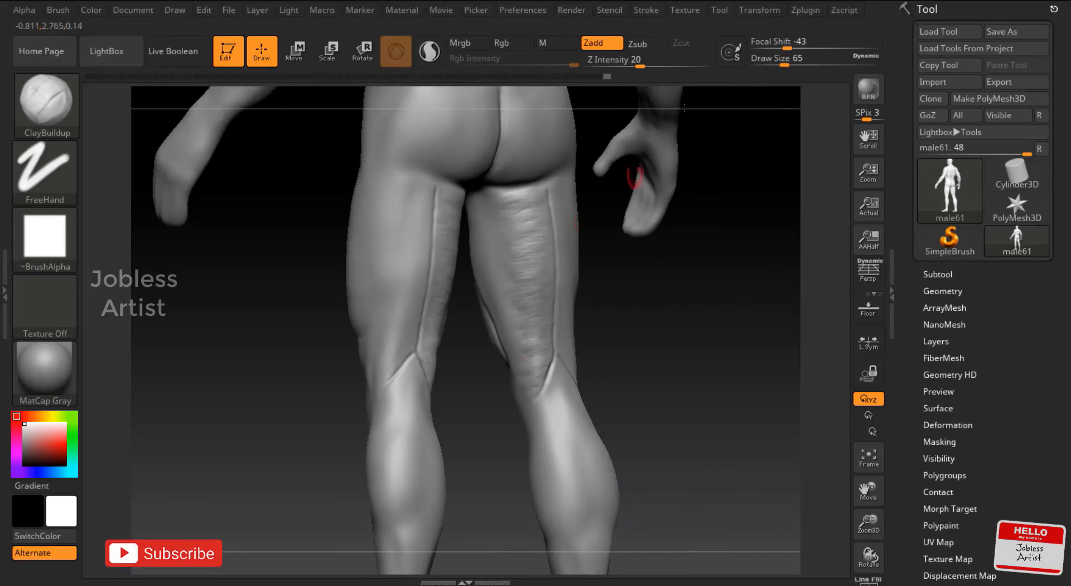
key("bracketright")
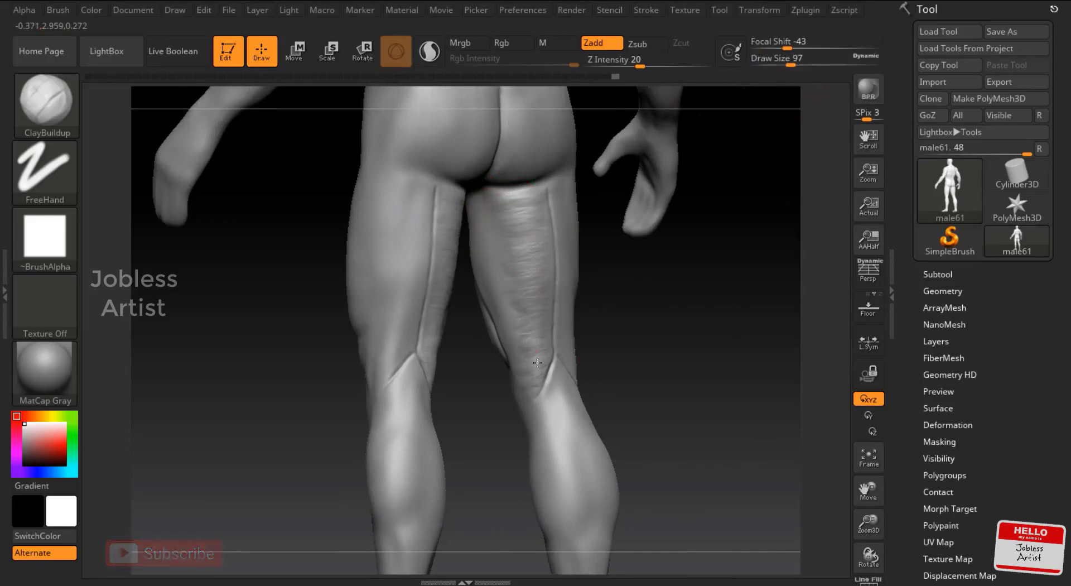
key("shift")
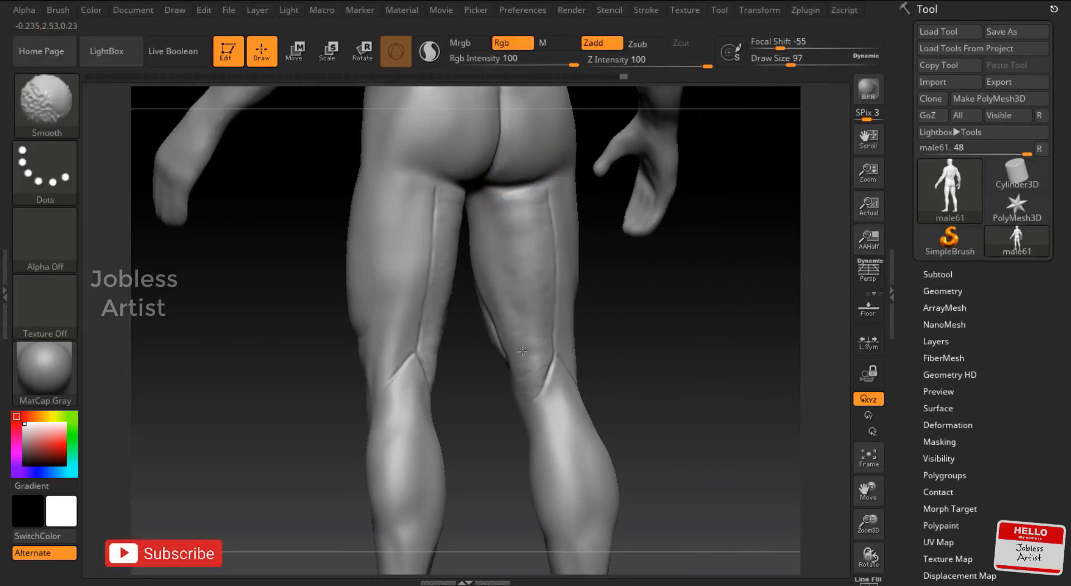
left_click_drag(521, 351, 547, 374, "shift")
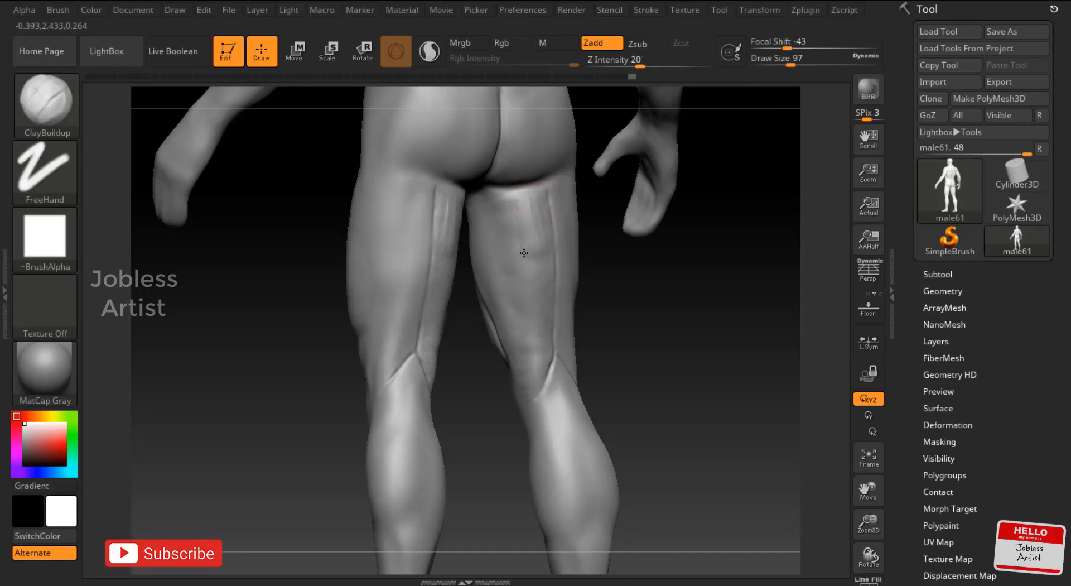
left_click_drag(492, 205, 521, 255)
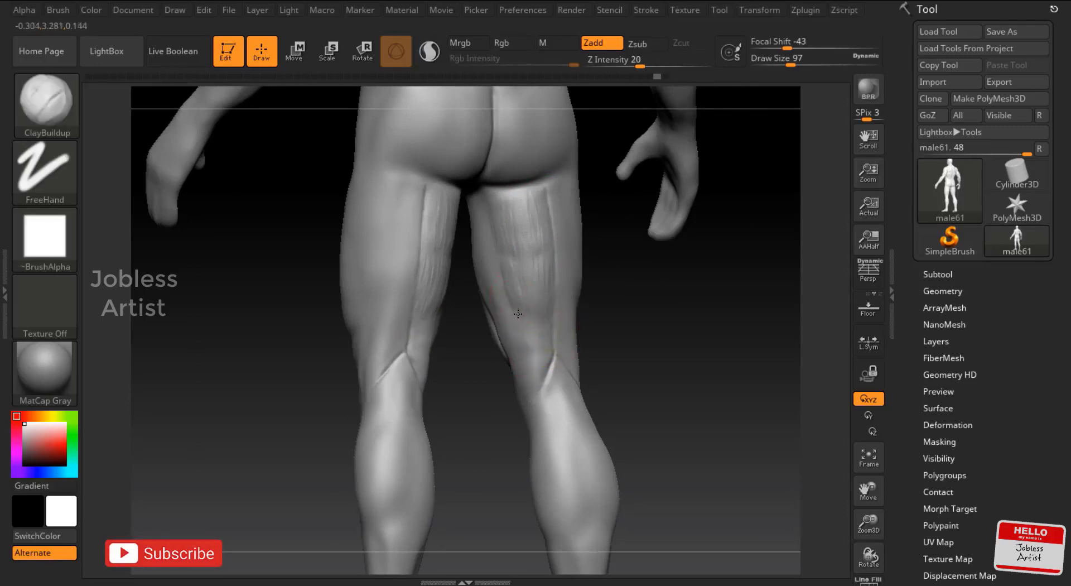
mouse_move(533, 379)
left_mouse_down()
mouse_move(636, 313)
mouse_move(518, 314)
left_mouse_up()
key("shift")
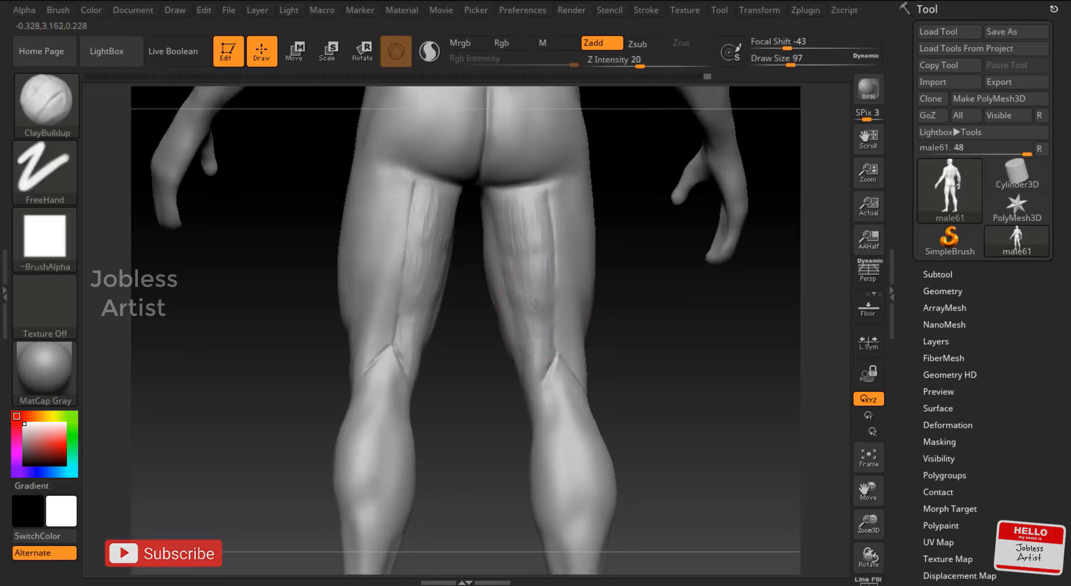
key("shift")
right_click_drag(502, 217, 534, 248)
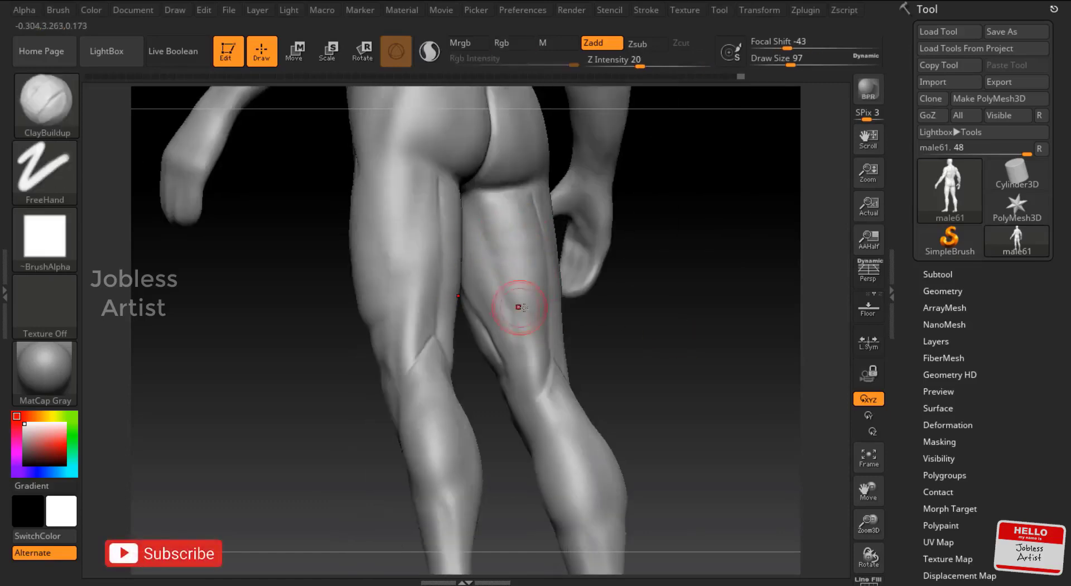
mouse_move(535, 327)
right_mouse_down()
mouse_move(752, 279)
mouse_move(748, 185)
right_mouse_up()
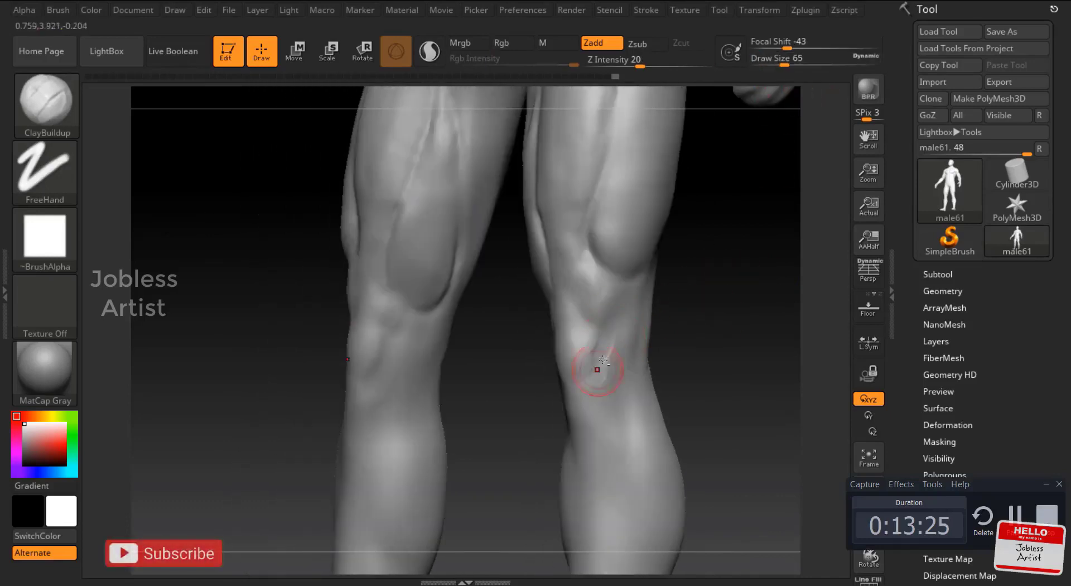
Set draw size 51, choose ClayTubes and lower Z Intensity to 29
mouse_move(609, 339)
right_mouse_down()
mouse_move(556, 357)
mouse_move(600, 394)
right_mouse_up()
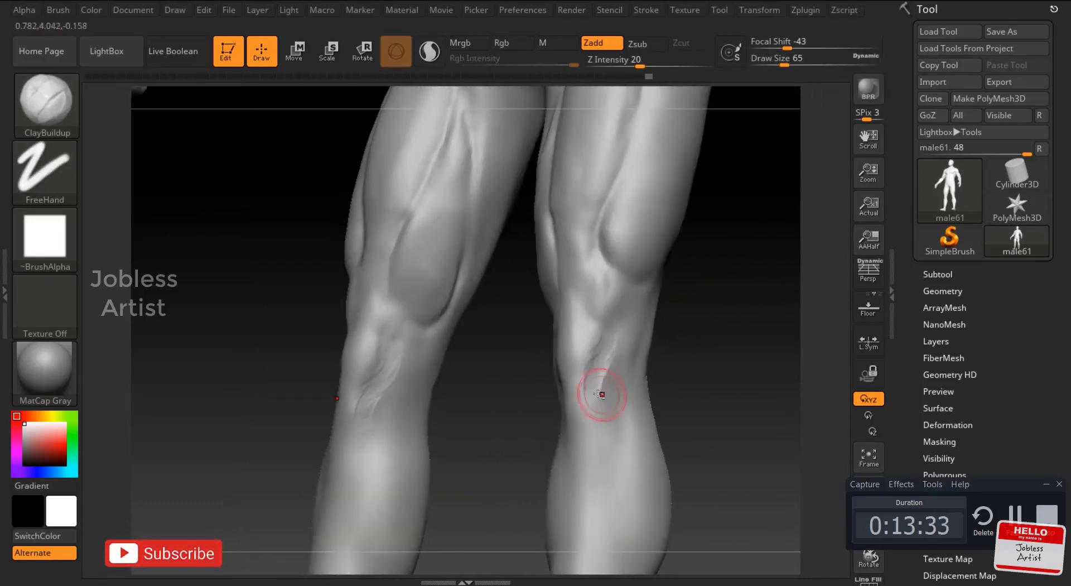
left_click_drag(843, 43, 729, 204)
mouse_move(730, 203)
right_mouse_down()
mouse_move(567, 364)
mouse_move(595, 334)
right_mouse_up()
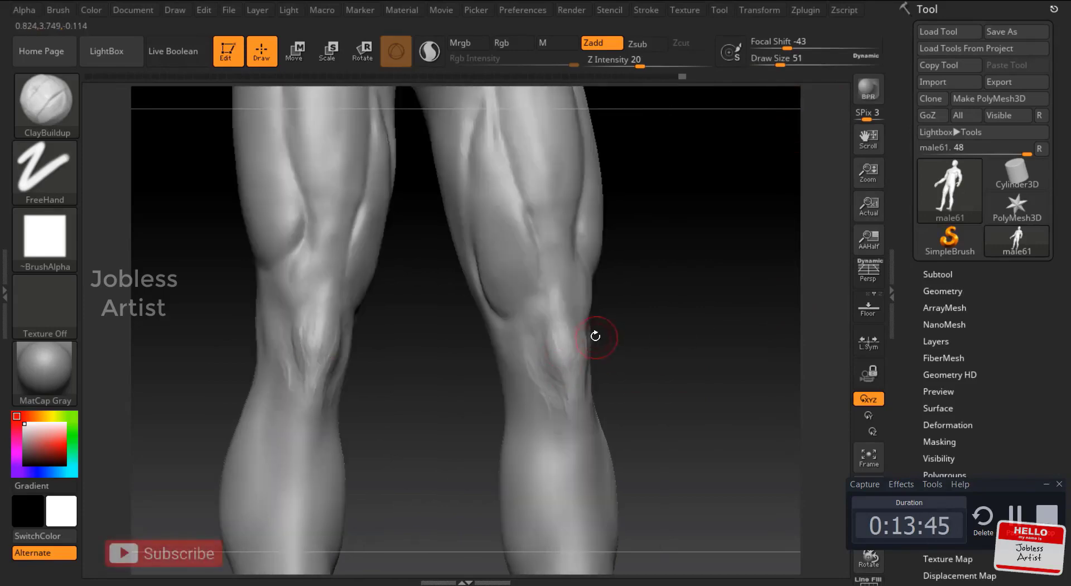
key("b")
left_click(697, 130)
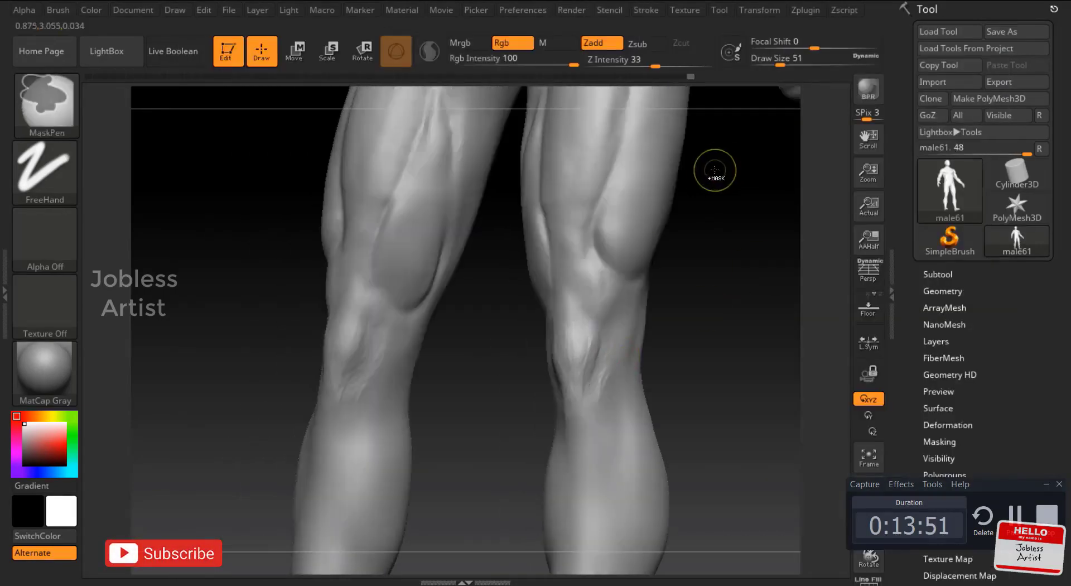
left_click_drag(672, 62, 651, 63)
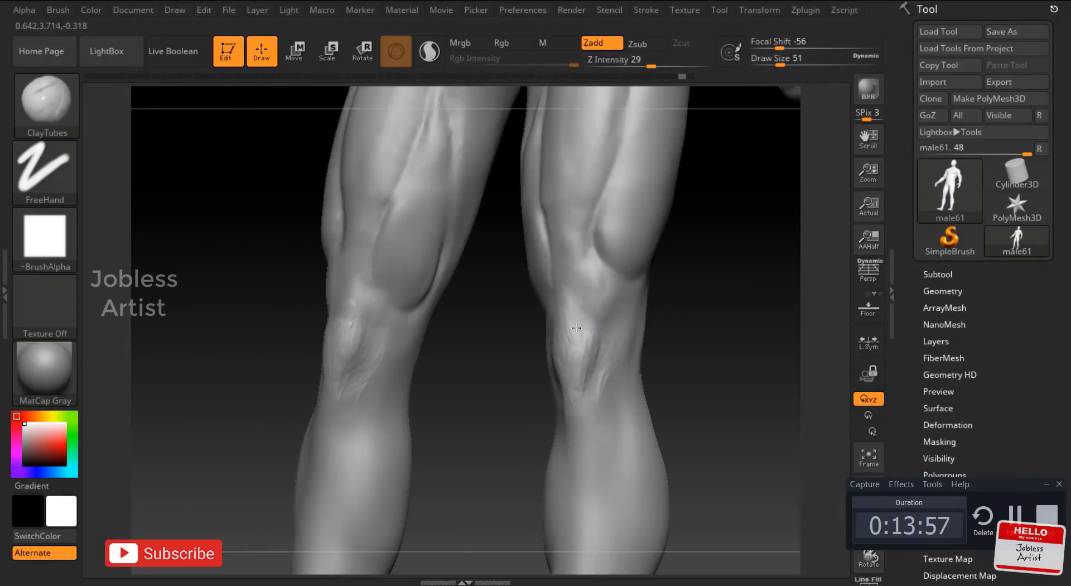
Sculpt and smooth the knee forms with ClayTubes from several angles
right_click_drag(577, 328, 650, 366)
key("shift")
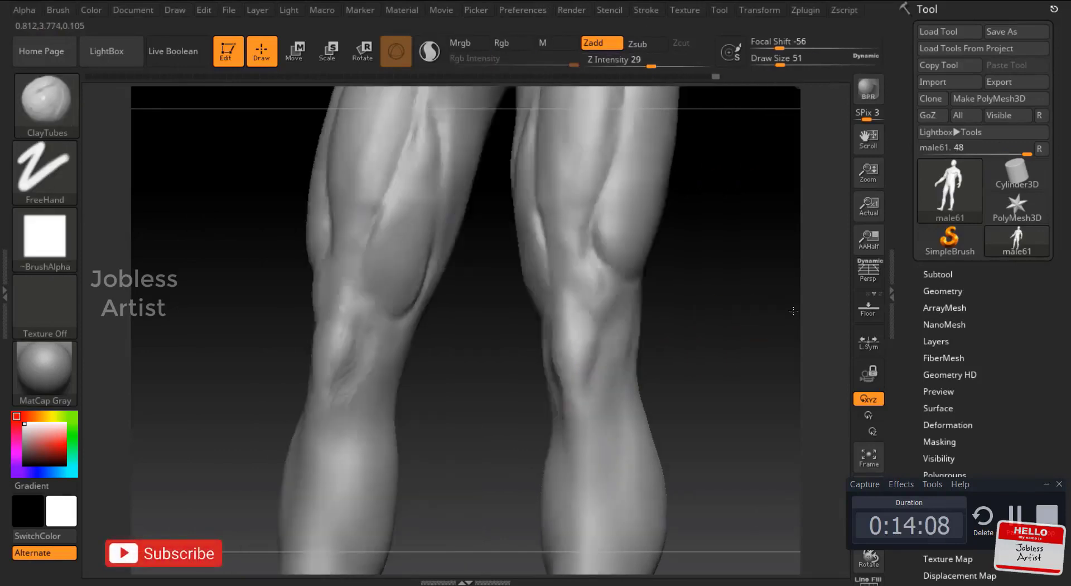
mouse_move(604, 366)
left_mouse_down()
mouse_move(709, 335)
mouse_move(558, 368)
mouse_move(550, 316)
mouse_move(629, 340)
left_mouse_up()
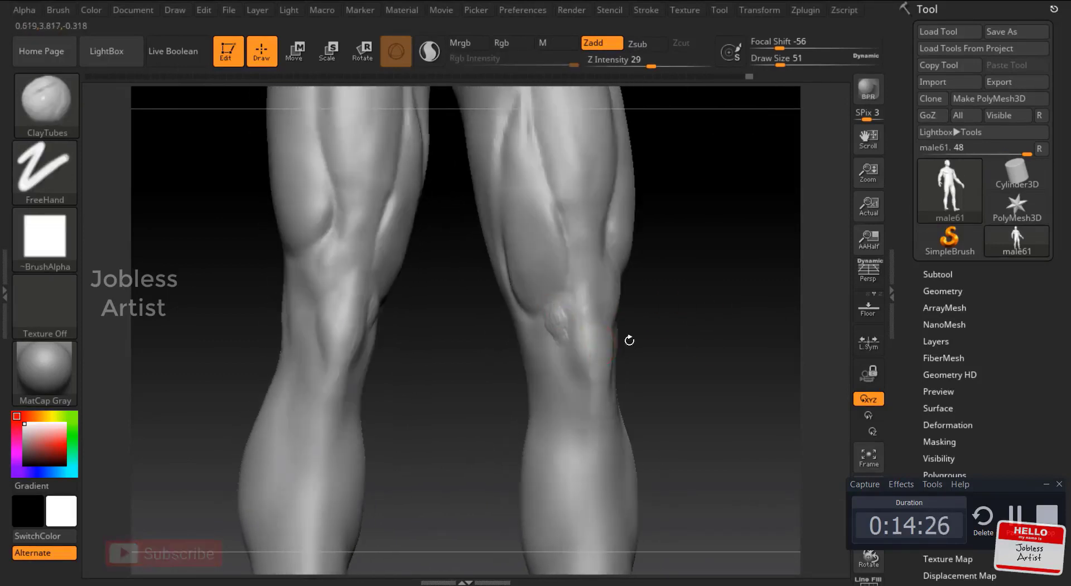
mouse_move(579, 407)
left_mouse_down()
mouse_move(567, 425)
mouse_move(549, 350)
left_mouse_up()
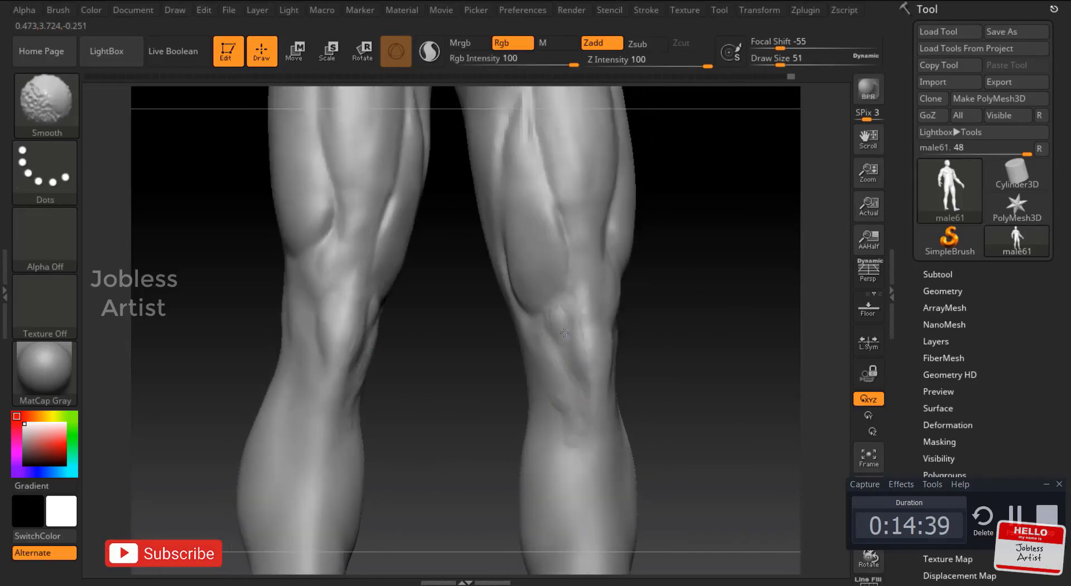
left_click_drag(625, 346, 717, 371)
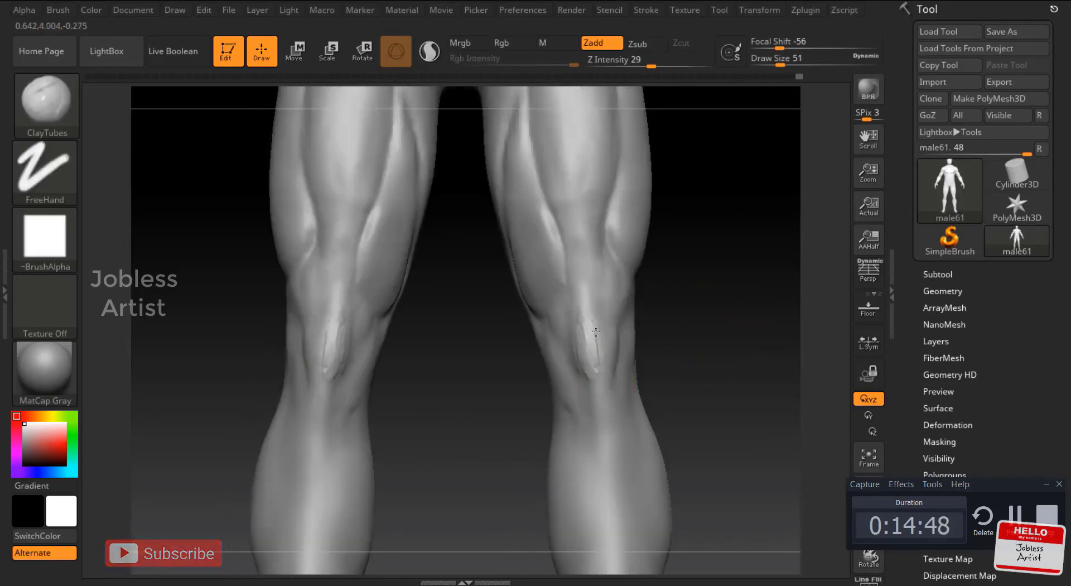
mouse_move(605, 385)
left_mouse_down("shift")
mouse_move(581, 331)
mouse_move(598, 321)
left_mouse_up("shift")
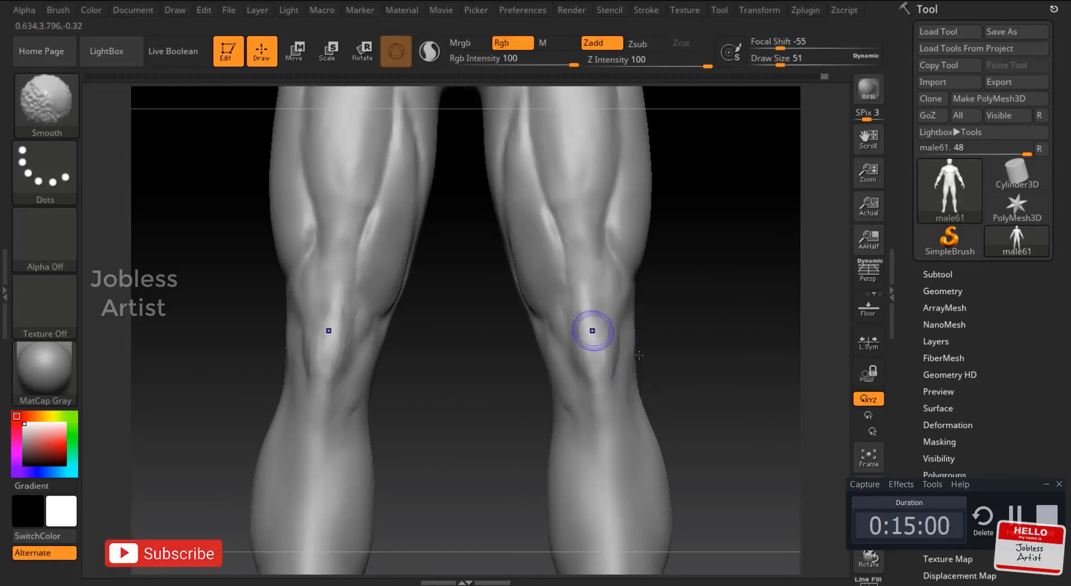
left_click_drag(639, 355, 777, 342)
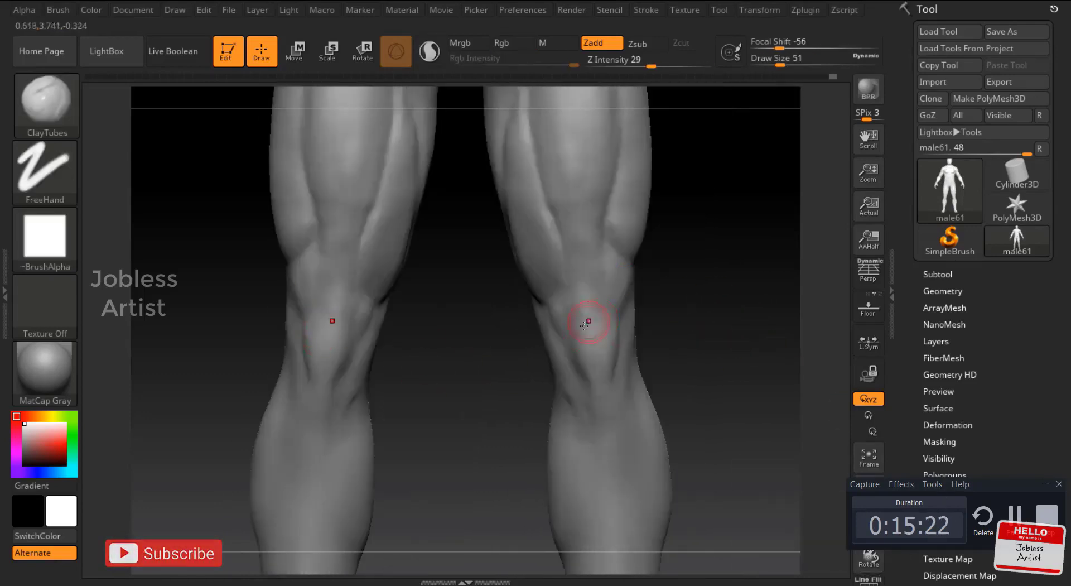
Sculpt trial kneecap shapes with ClayTubes, then undo those strokes
left_click_drag(589, 320, 613, 334)
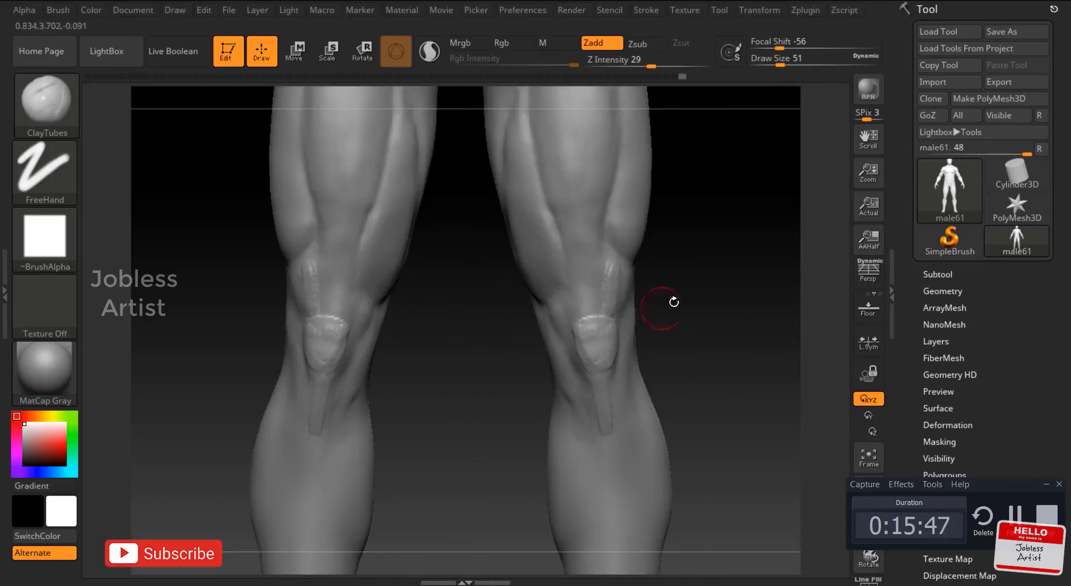
key("ctrl+z")
key("ctrl+z")
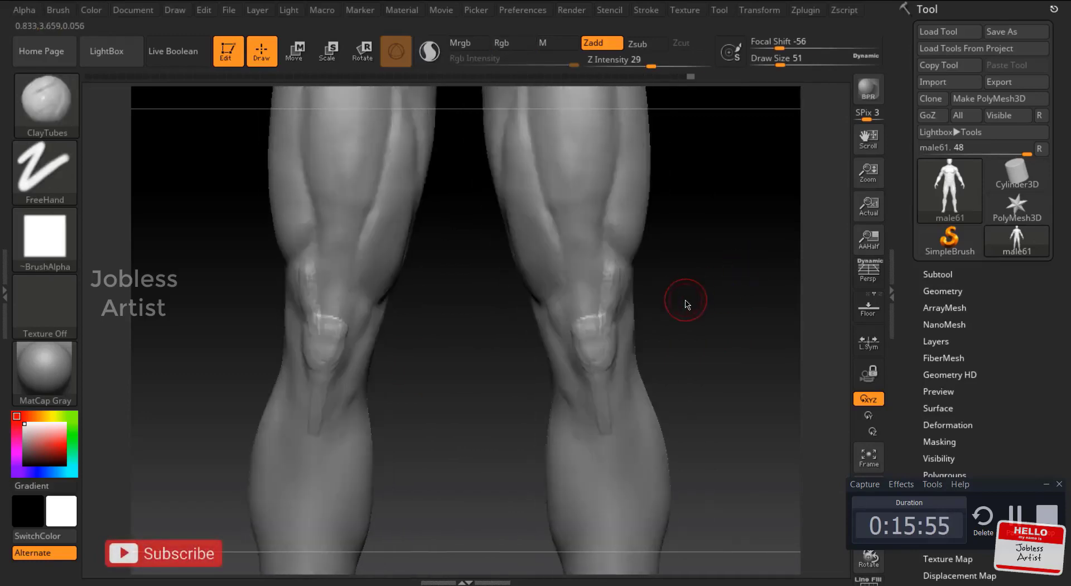
key("ctrl+z")
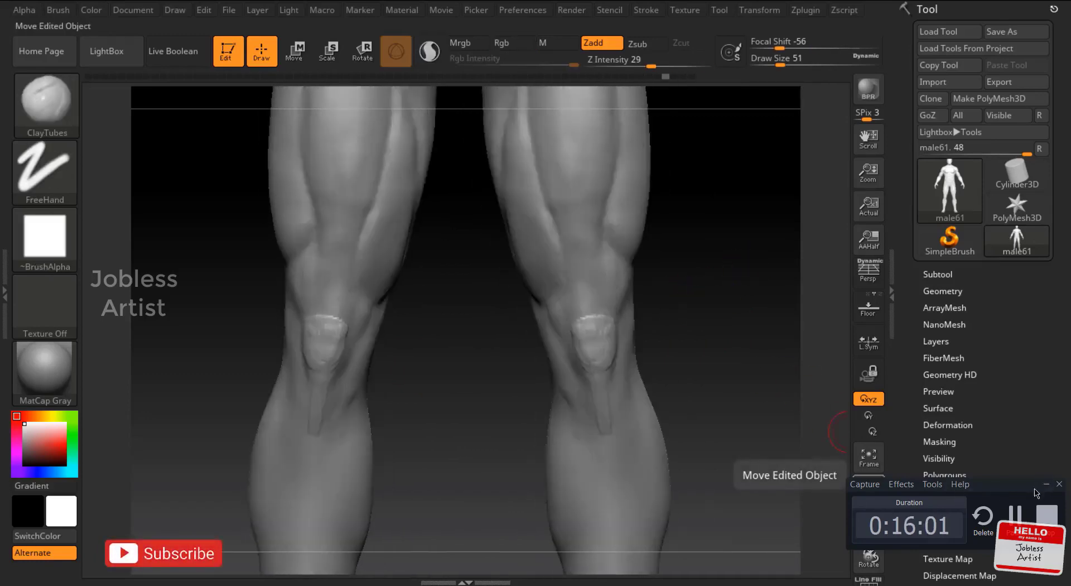
Angle the view on the left knee and add small clay strokes with Shift-smoothing
left_click_drag(868, 485, 595, 271)
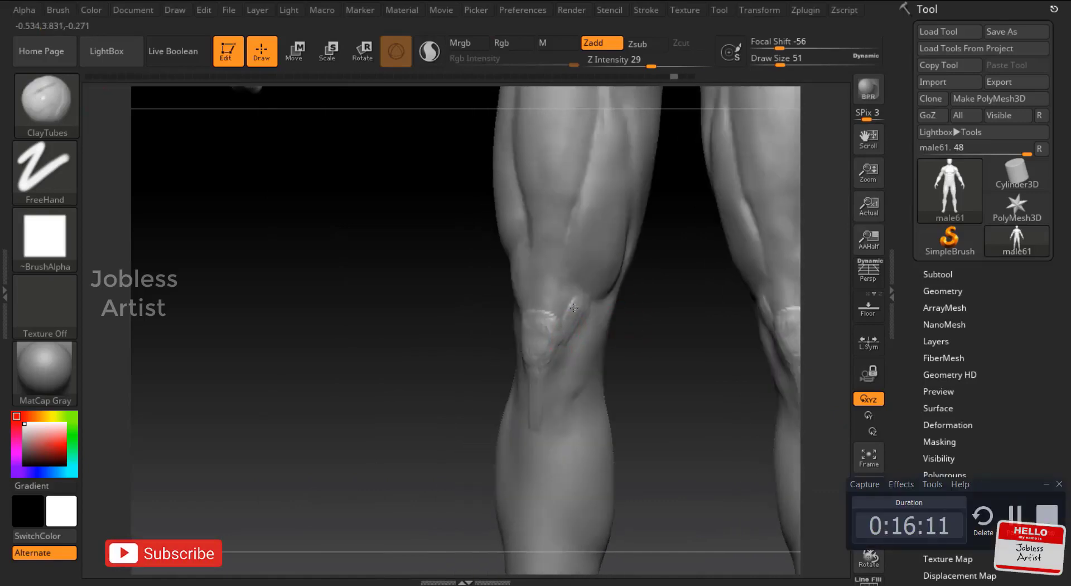
left_click_drag(543, 251, 546, 266)
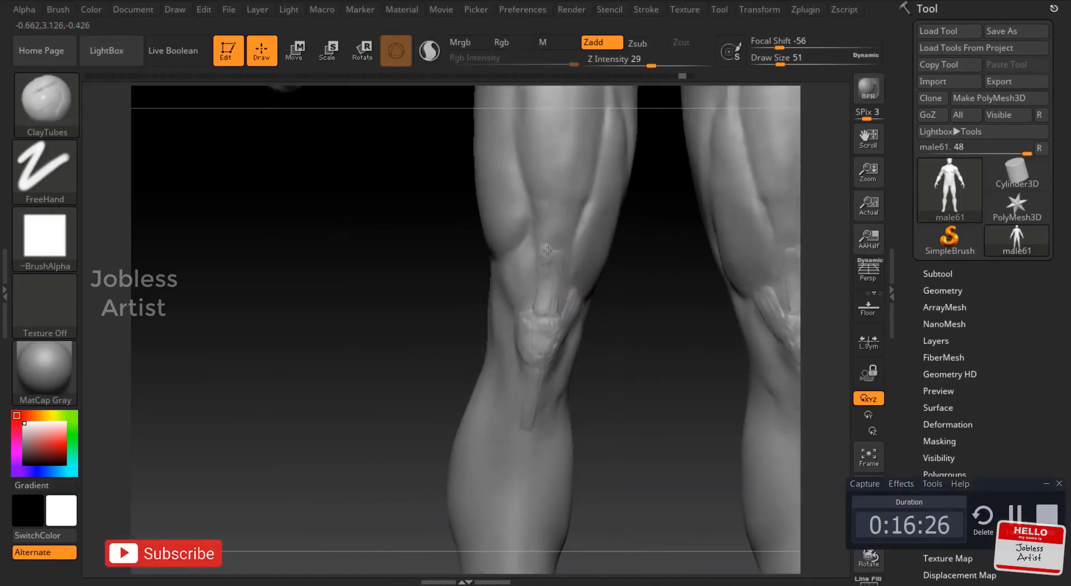
key("ctrl")
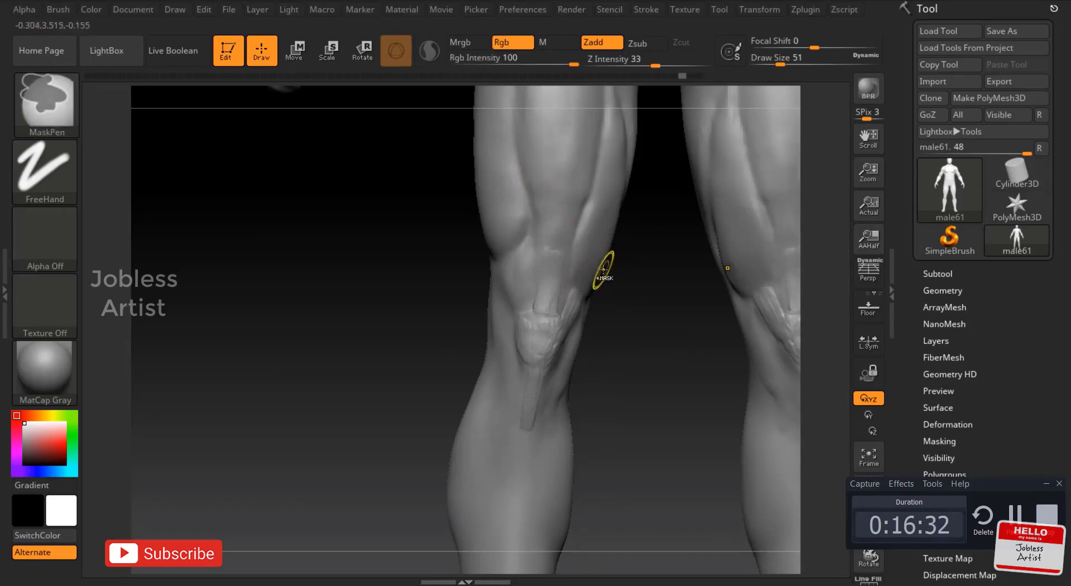
left_click_drag(541, 311, 551, 290)
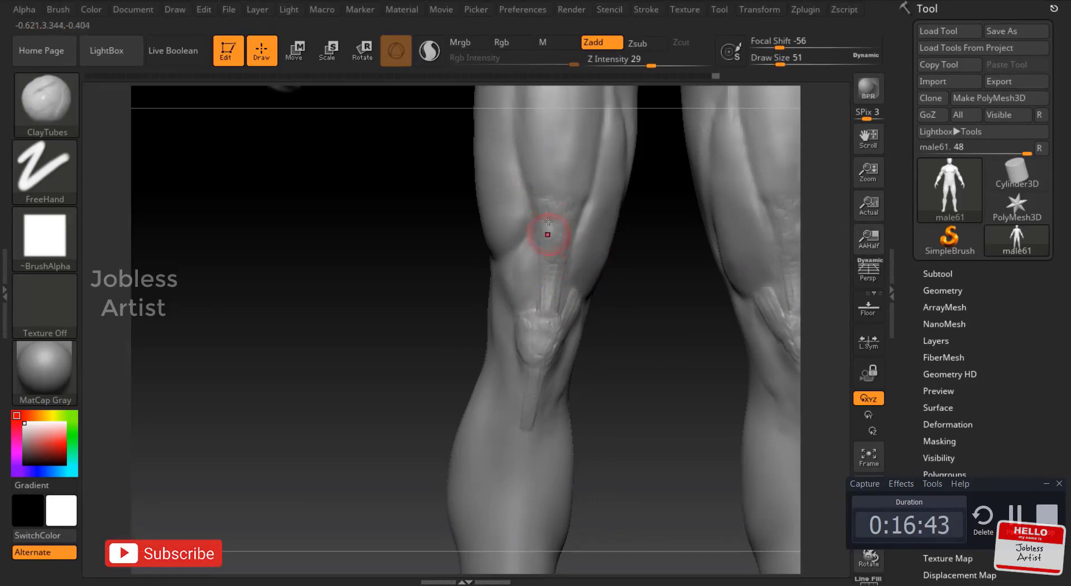
key("shift")
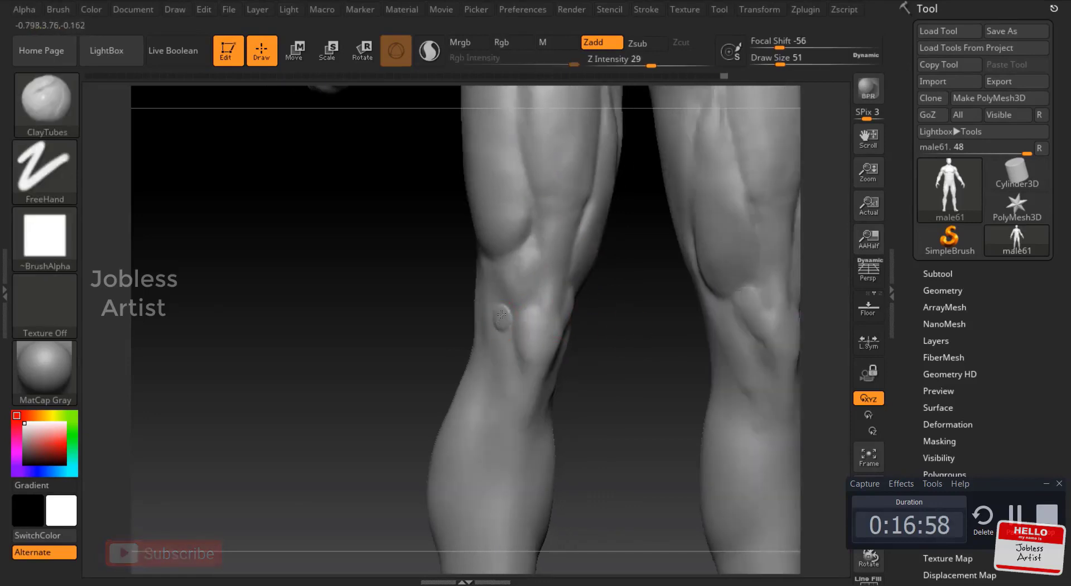
left_click_drag(511, 355, 509, 370)
Undo back through the recent knee strokes to restore a clean left knee
key("ctrl+z")
key("ctrl+z")
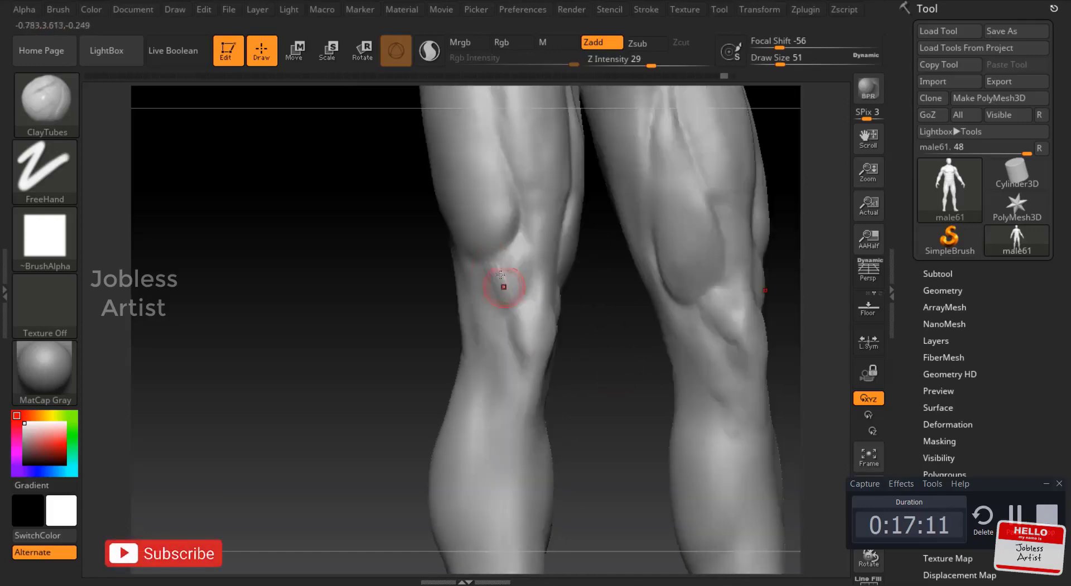
key("ctrl+z")
key("ctrl+z")
key("ctrl+z")
key("ctrl+z")
key("ctrl+z")
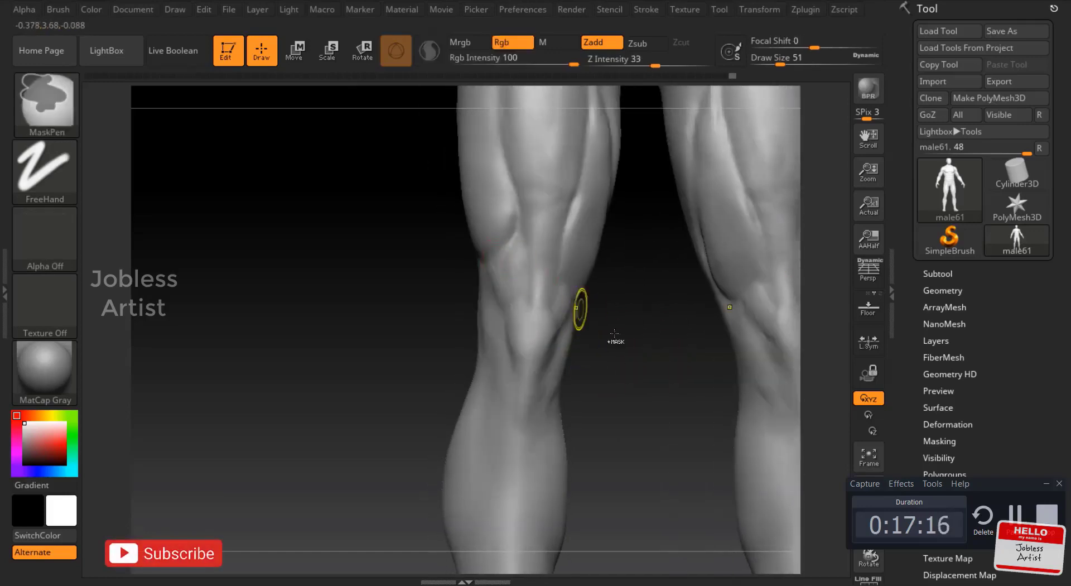
key("ctrl+z")
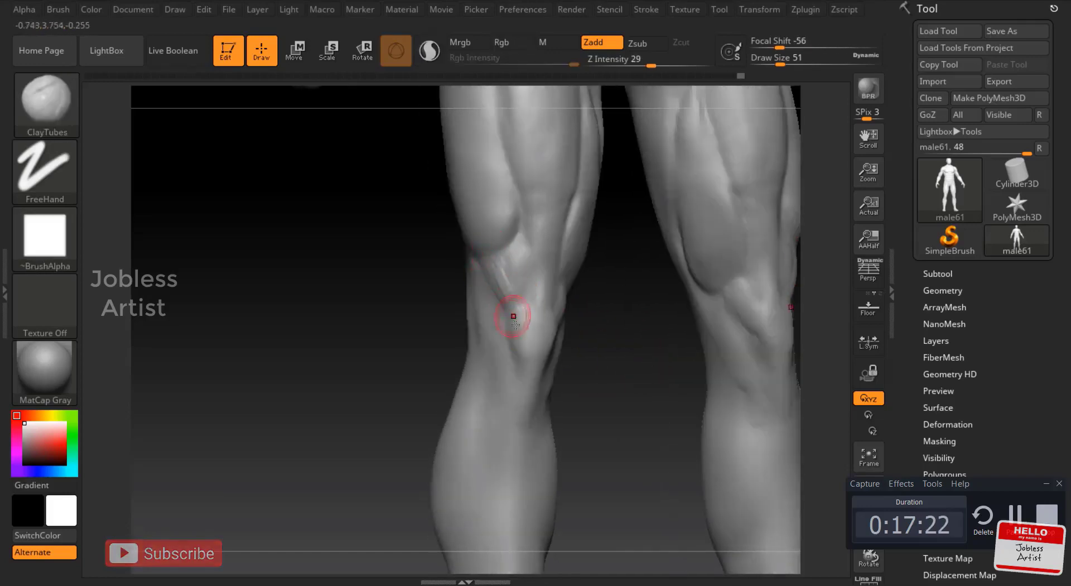
key("ctrl+z")
key("ctrl+z")
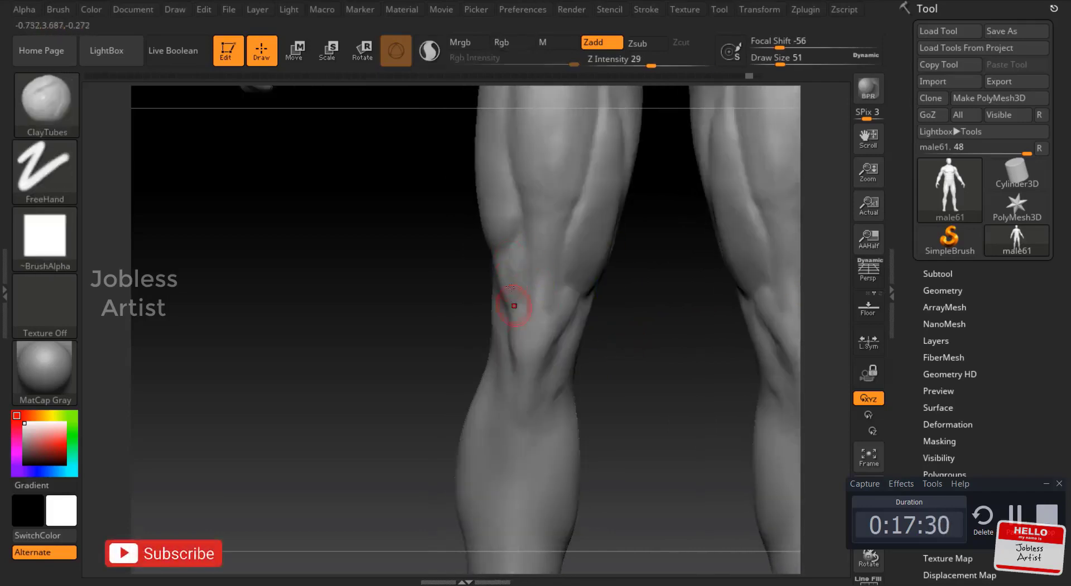
key("ctrl+z")
key("ctrl+z")
key("ctrl+z")
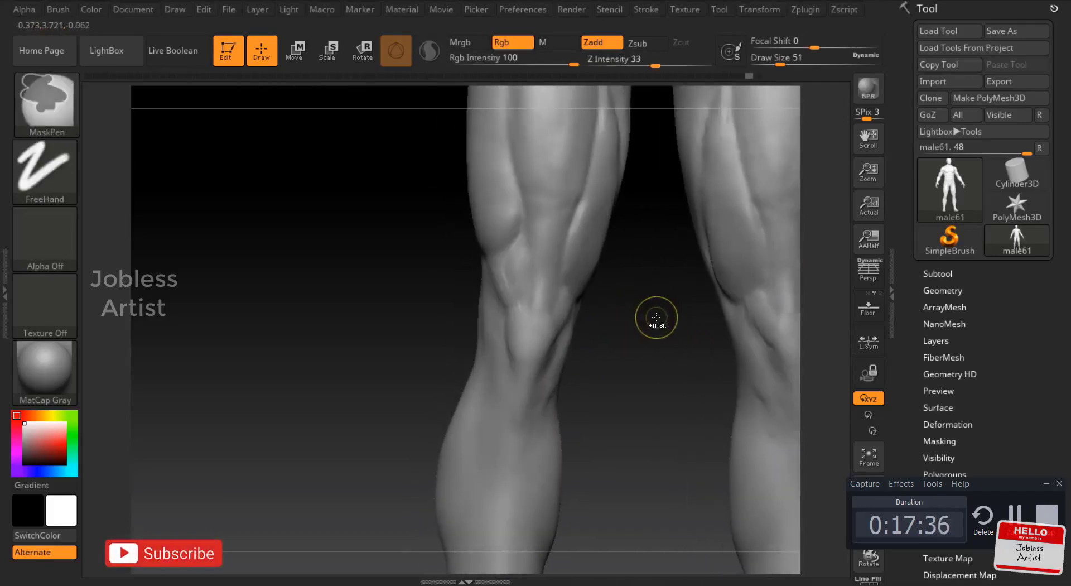
key("ctrl+z")
key("ctrl+z")
key("ctrl+z")
key("ctrl+z")
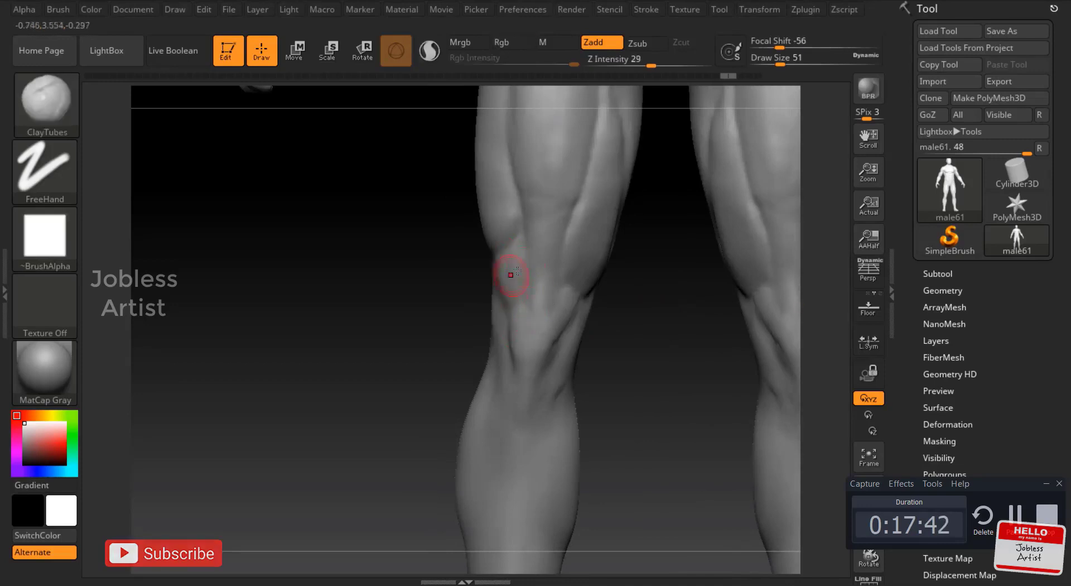
key("ctrl+z")
key("ctrl+z")
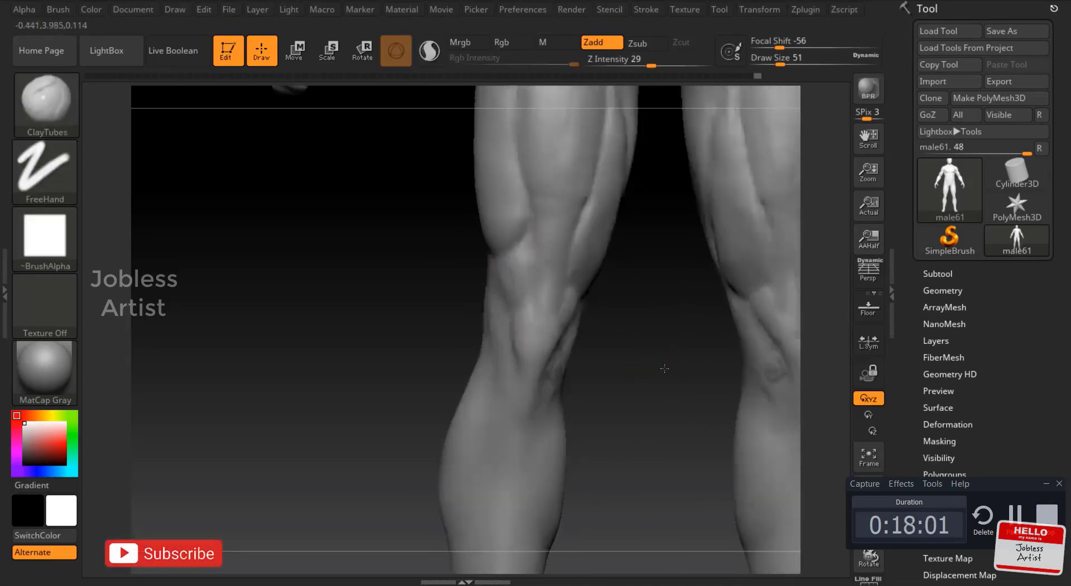
key("ctrl+z")
key("ctrl+z")
key("ctrl+z")
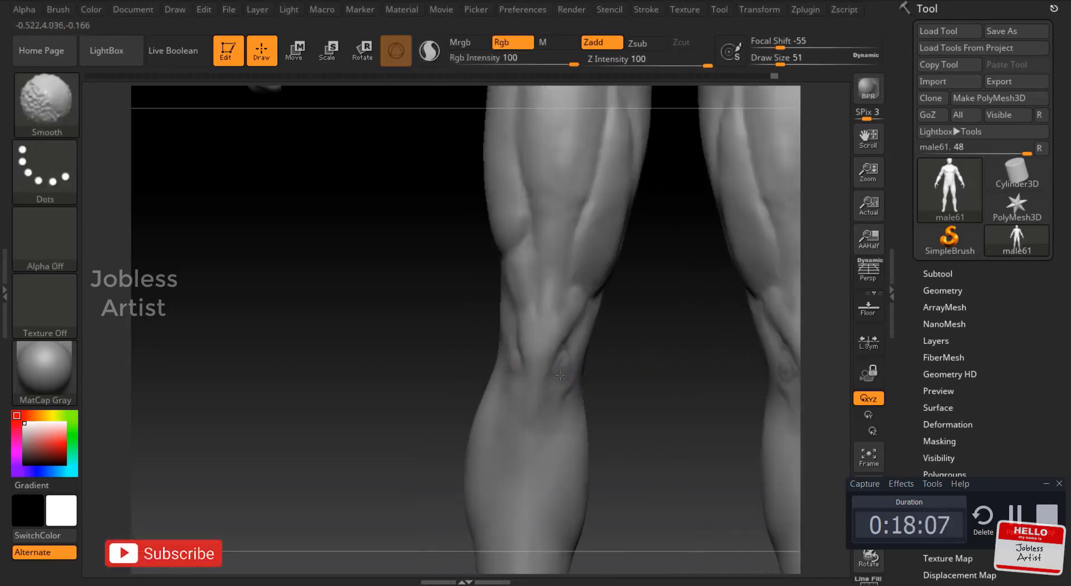
key("ctrl+z")
key("ctrl+z")
key("ctrl+z")
key("ctrl+z")
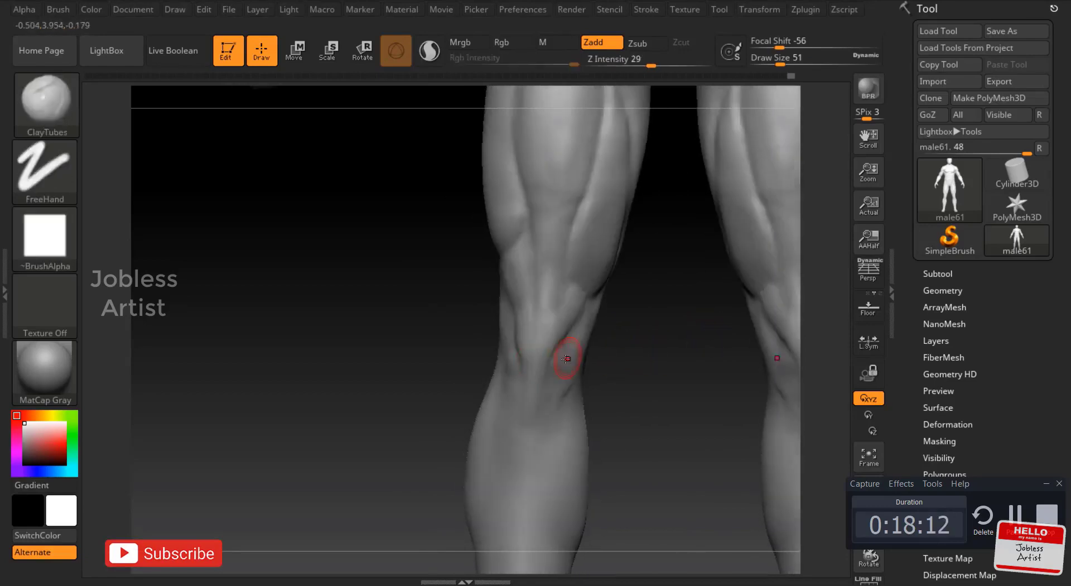
Push the left knee mass with the Move brush at size 90, smooth, then enlarge to 124
key("b")
left_click(687, 340)
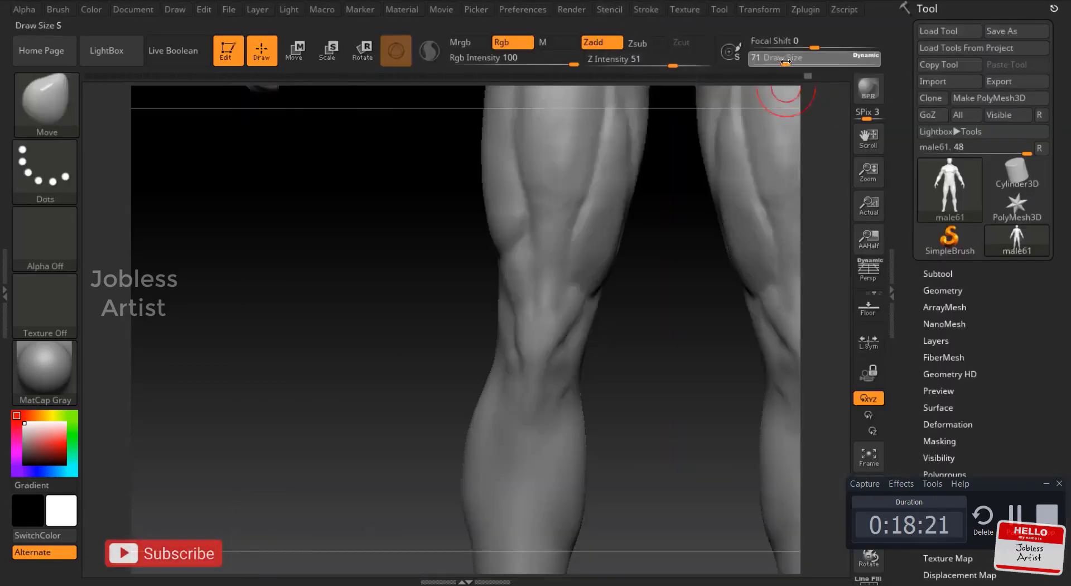
left_click_drag(785, 62, 790, 61)
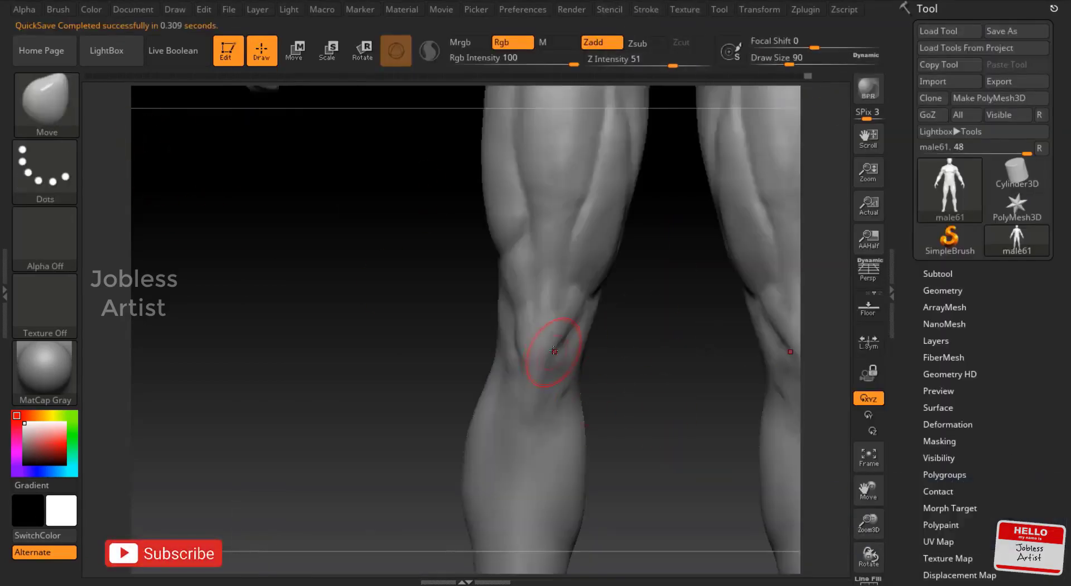
left_click_drag(554, 350, 658, 371)
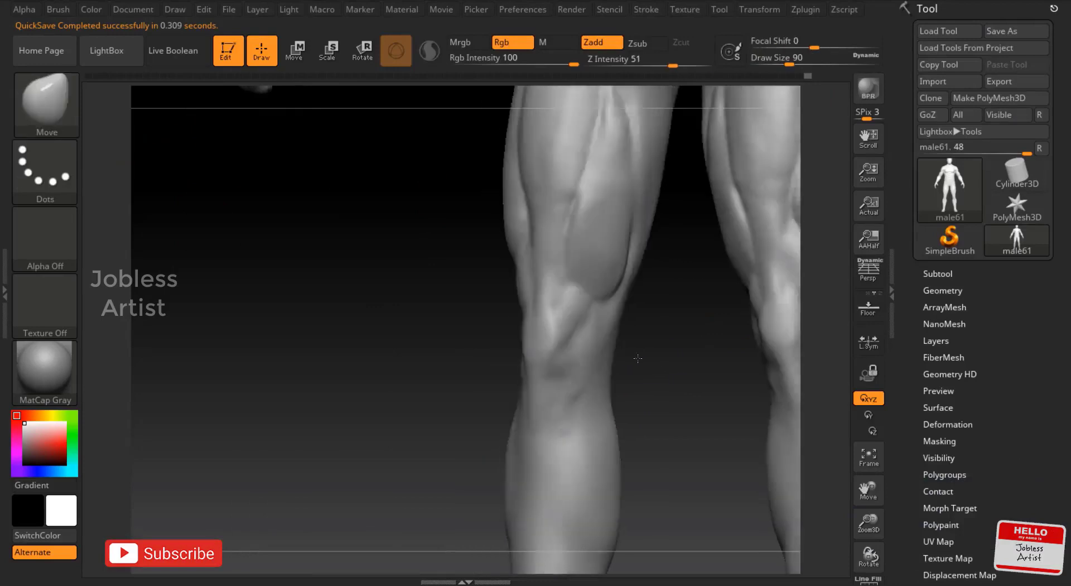
left_click_drag(550, 335, 560, 357, "shift")
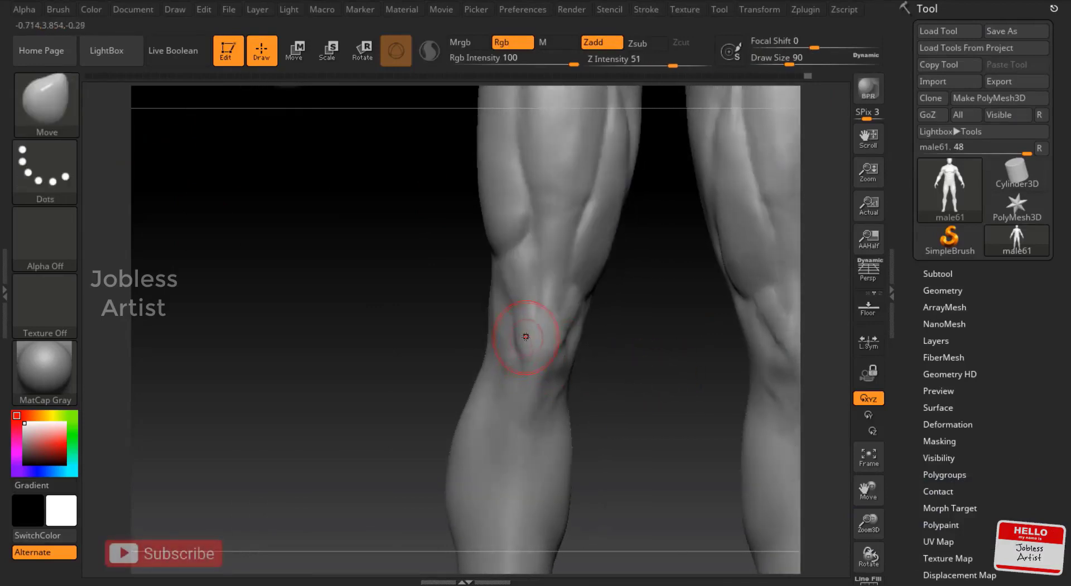
key("bracketright")
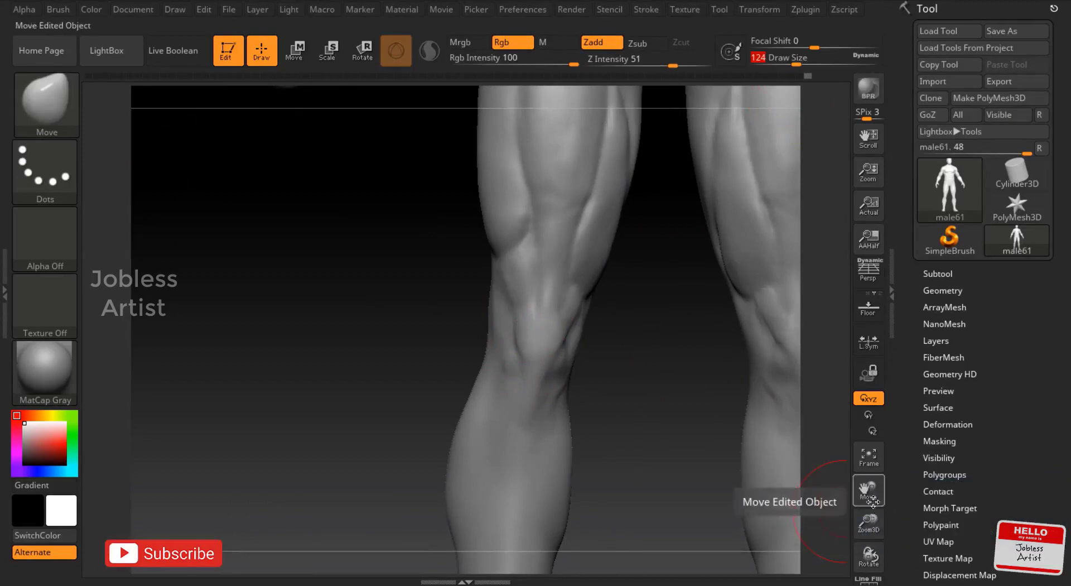
left_click_drag(869, 491, 586, 426)
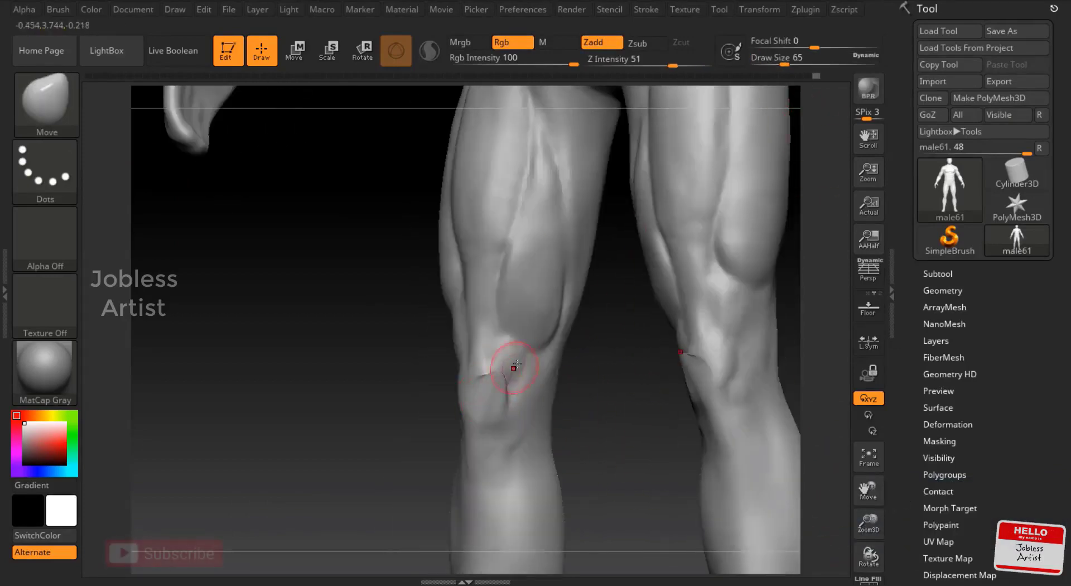
Build up a ClayBuildup crease ridge below the left knee, undoing one stroke
left_click_drag(514, 379, 498, 384)
right_click_drag(509, 359, 514, 405)
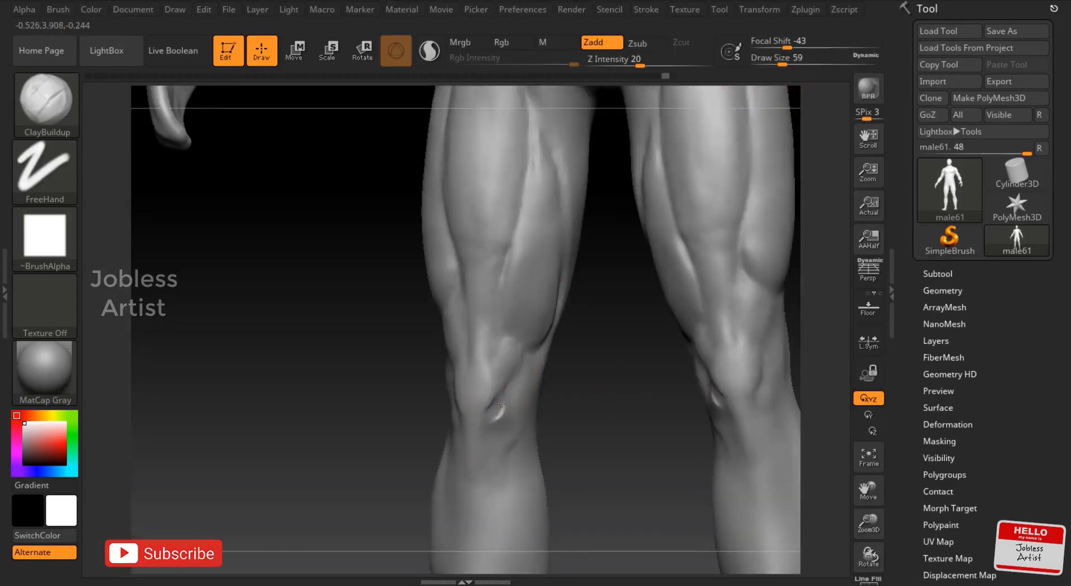
left_click_drag(501, 403, 499, 427)
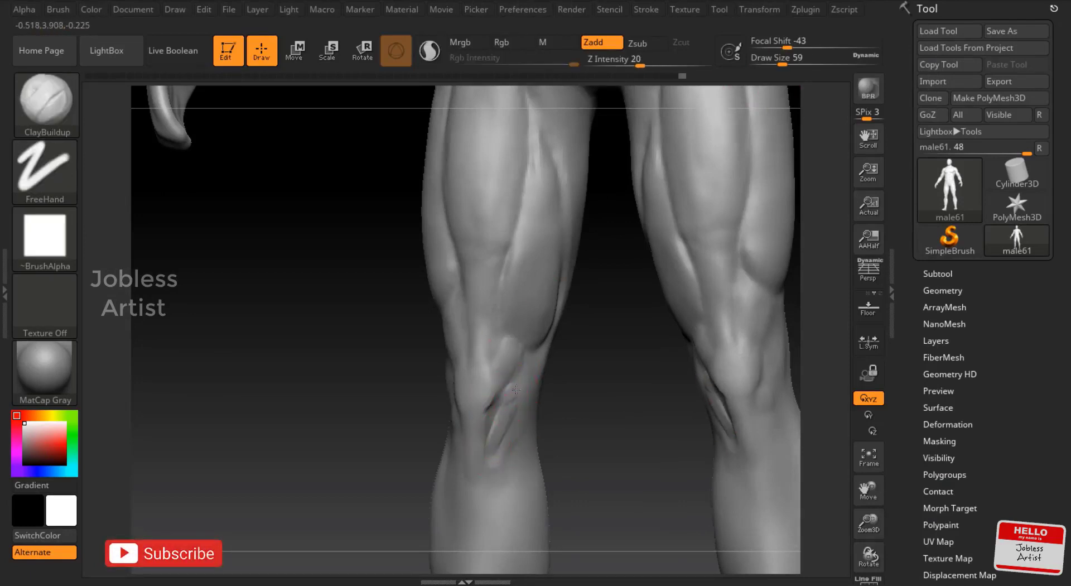
key("ctrl+z")
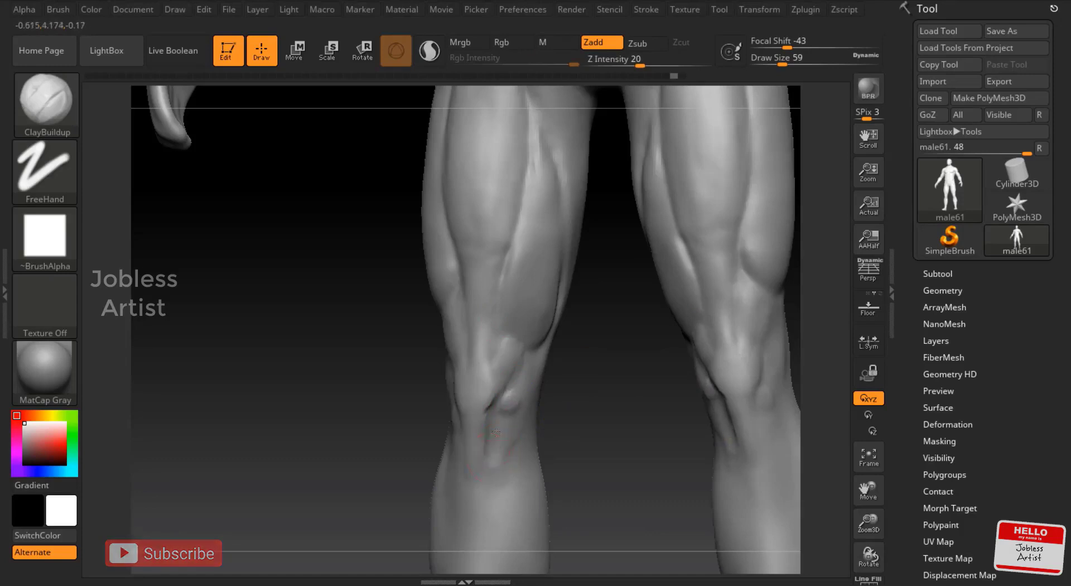
Set Draw Size to 54 then 68 and rotate to a side view of the leg
type("54")
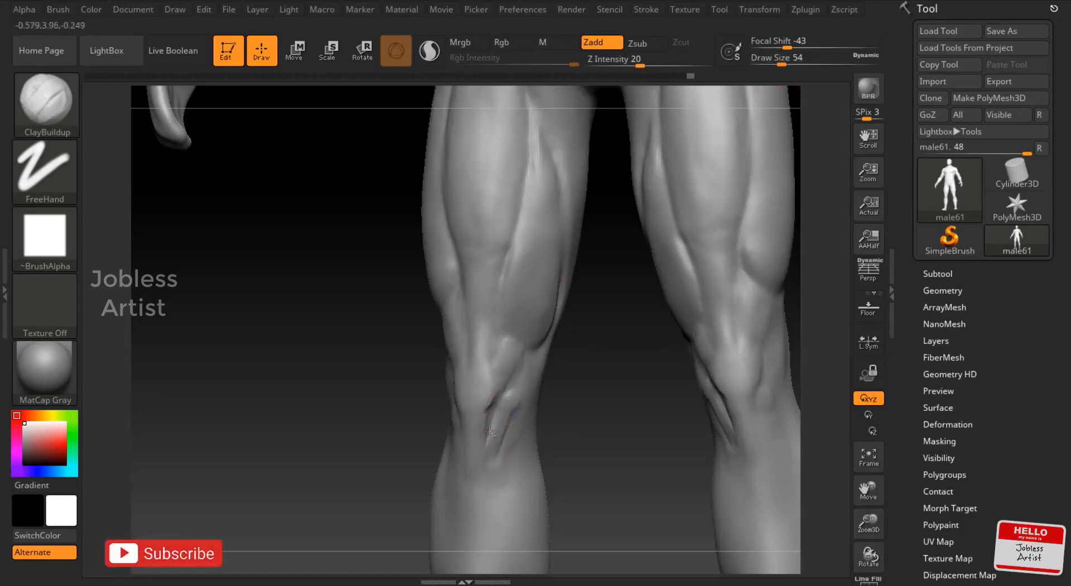
left_click(781, 66)
type("68")
right_click_drag(467, 472, 600, 389)
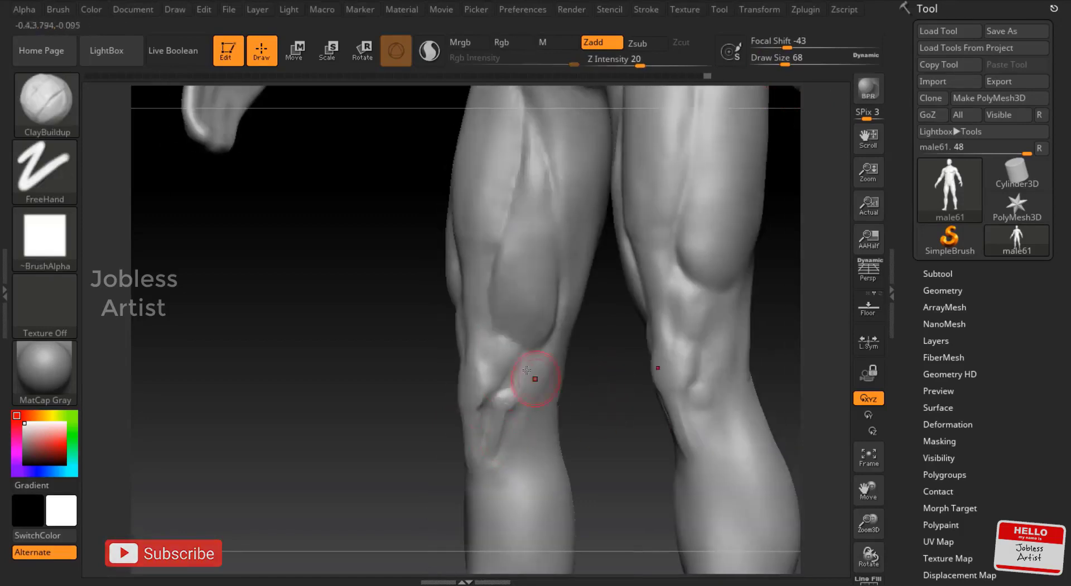
right_click_drag(527, 395, 570, 324)
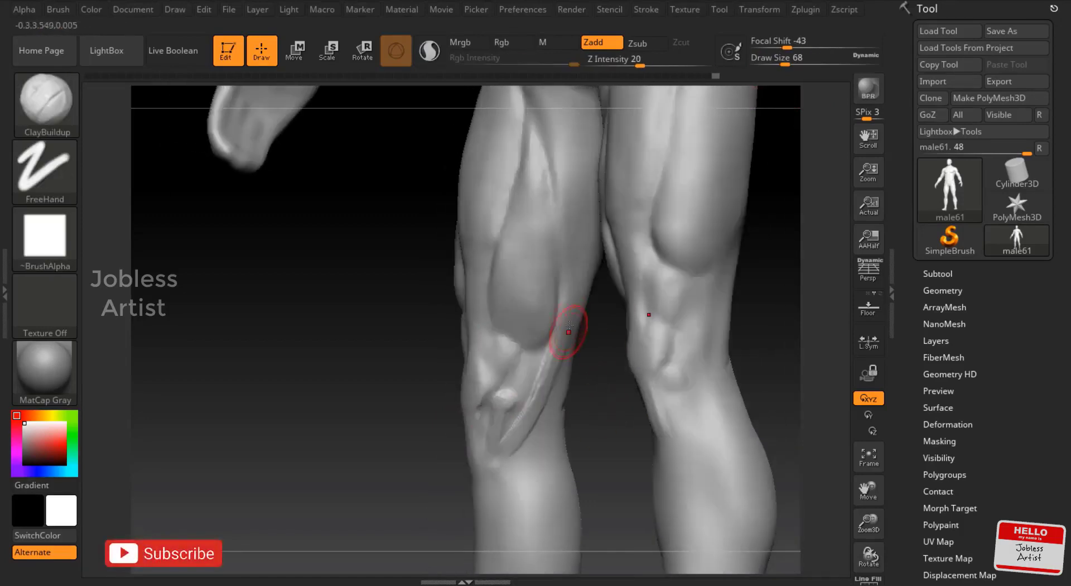
mouse_move(527, 408)
right_mouse_down()
mouse_move(567, 299)
mouse_move(598, 355)
right_mouse_up()
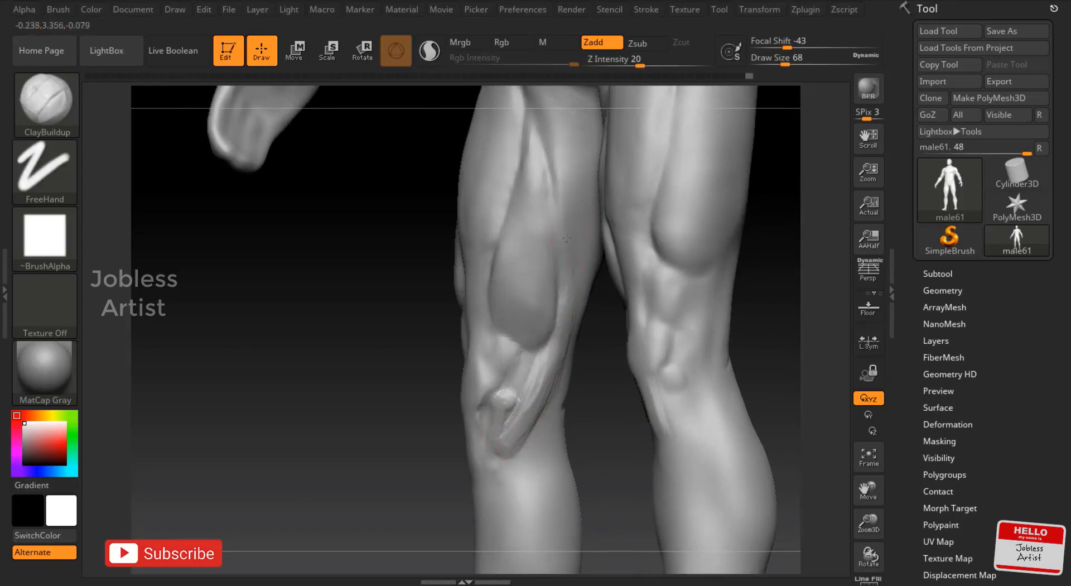
mouse_move(567, 238)
right_mouse_down()
mouse_move(576, 394)
mouse_move(519, 436)
mouse_move(672, 347)
mouse_move(373, 370)
mouse_move(559, 409)
right_mouse_up()
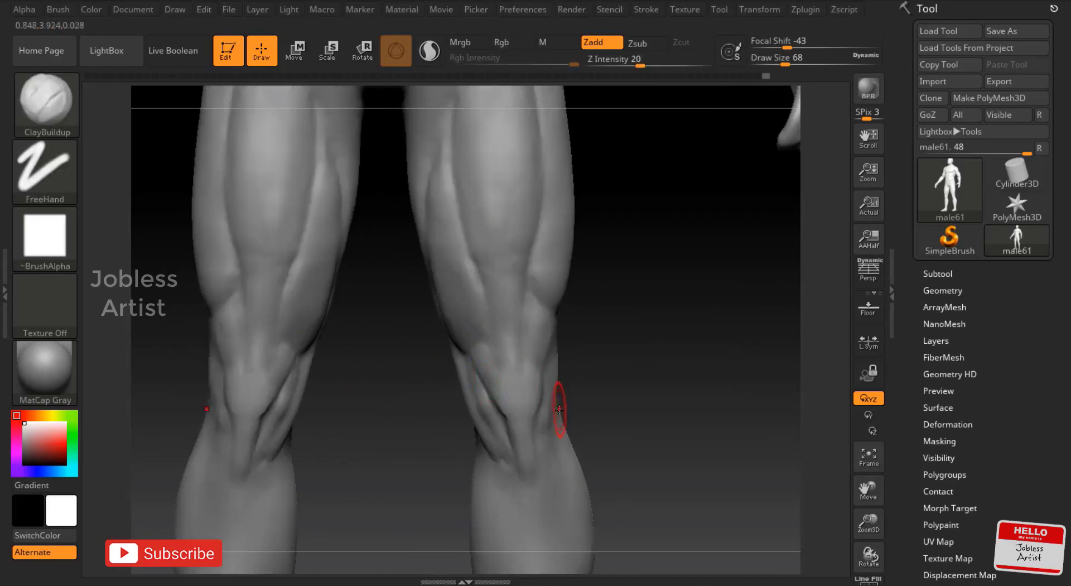
Rotate to a three-quarter view and build up clay on the inner knee
key("ctrl")
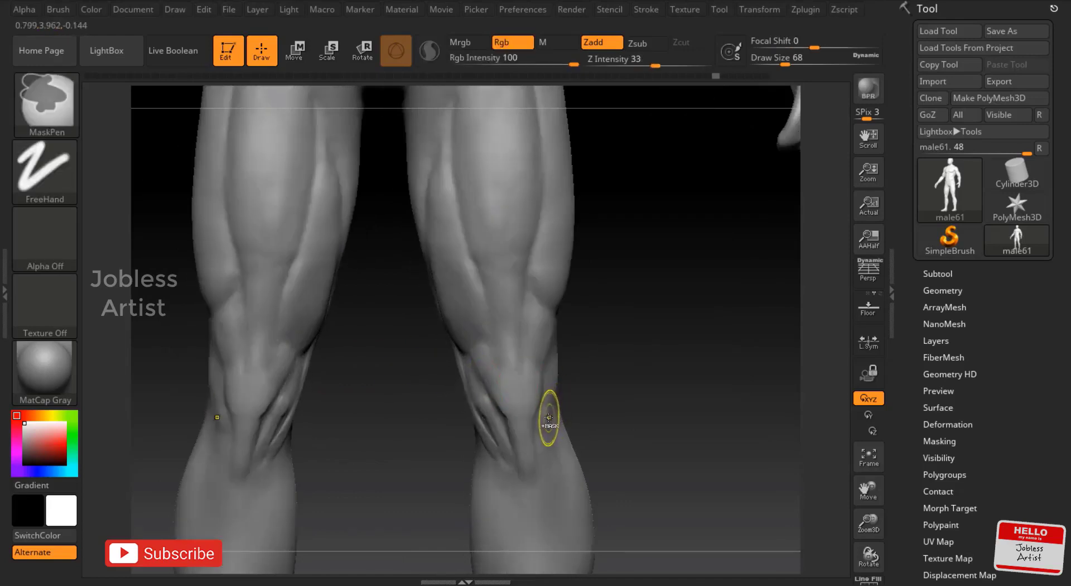
right_click_drag(546, 418, 282, 323)
right_click_drag(531, 241, 280, 415)
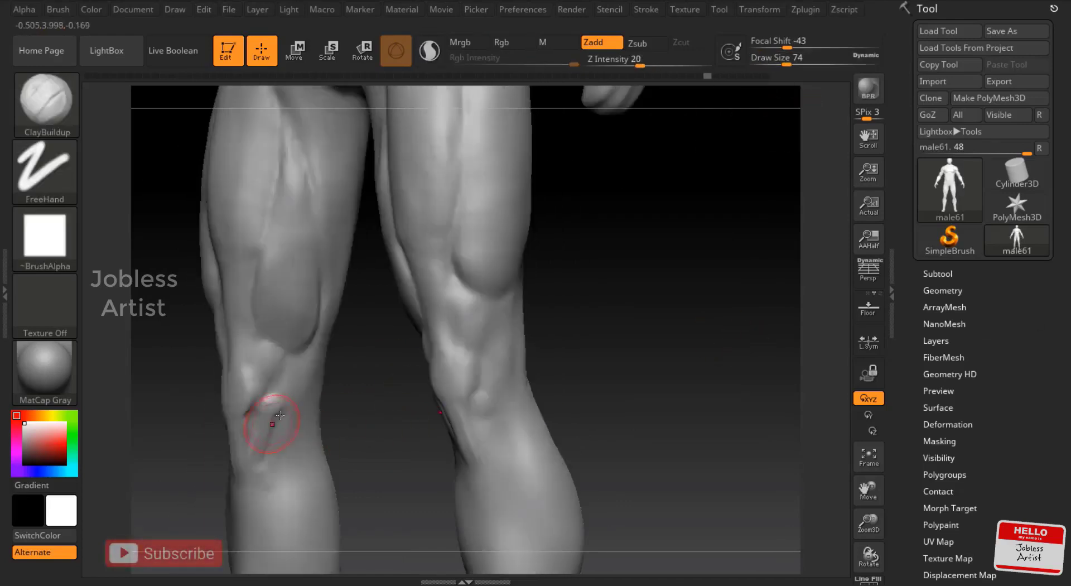
left_click_drag(280, 415, 294, 372)
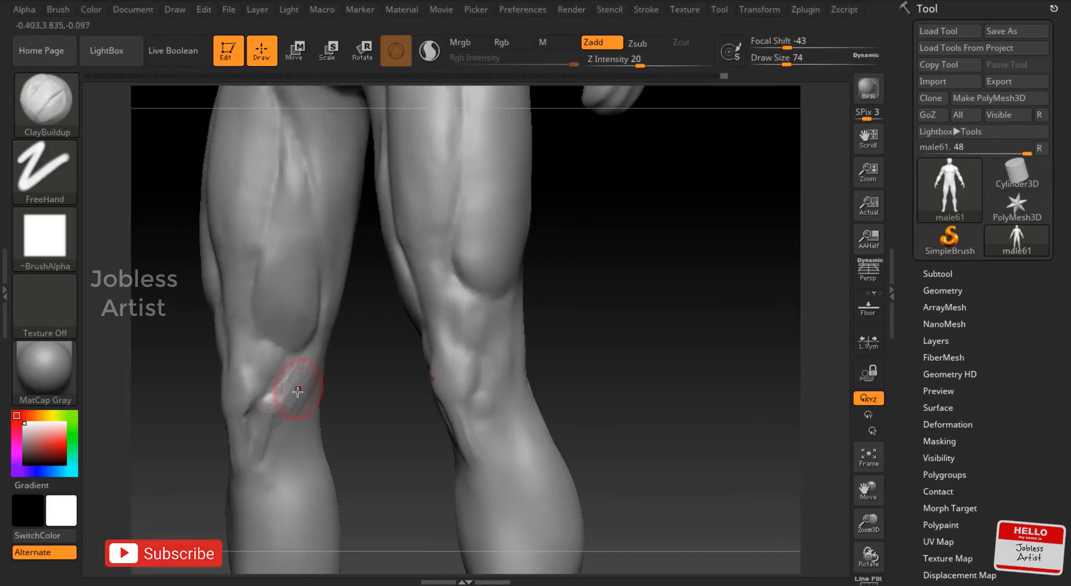
Adjust Draw Size from 65, smooth, and carve a tendon crease along the inner knee edge
right_click_drag(397, 302, 885, 451)
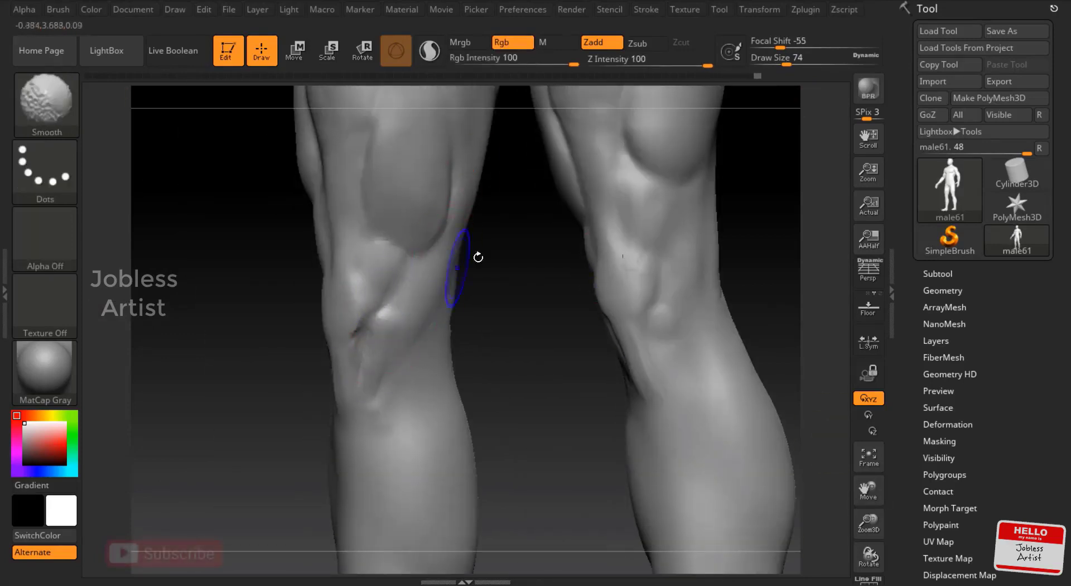
mouse_move(478, 254)
right_mouse_down()
mouse_move(459, 202)
mouse_move(634, 340)
right_mouse_up()
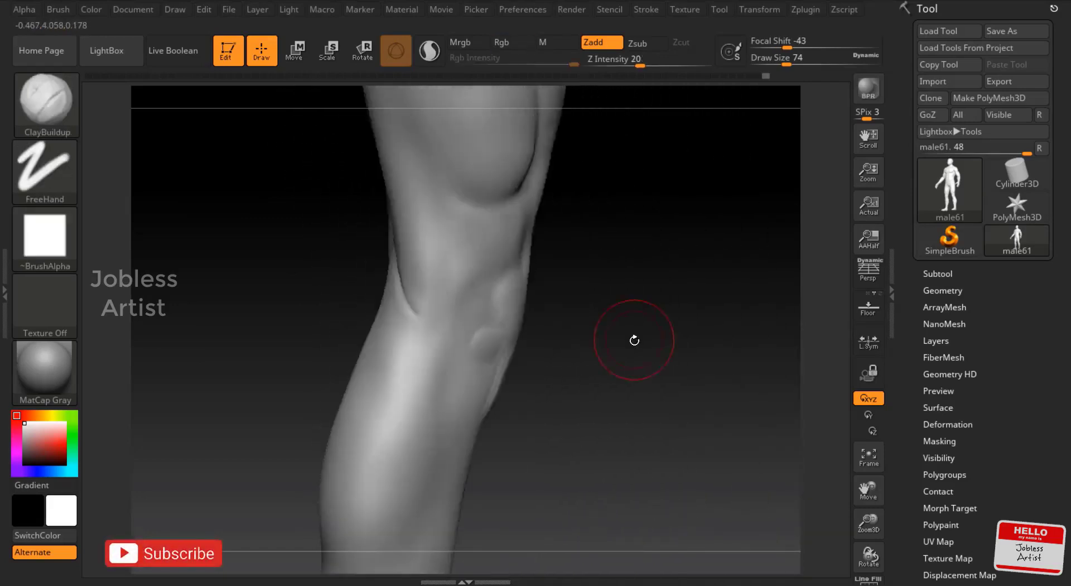
left_click_drag(786, 60, 783, 61)
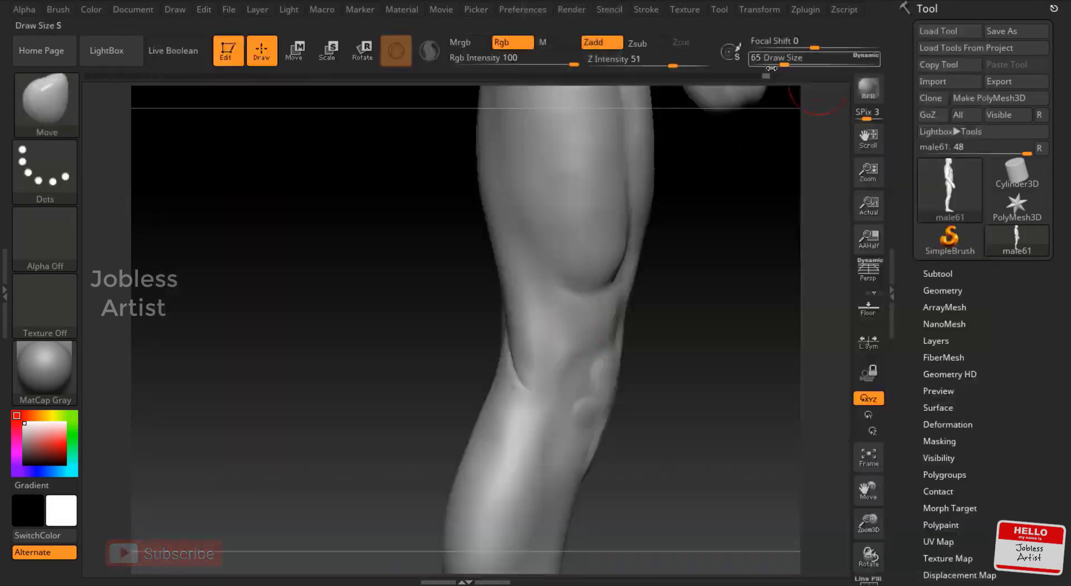
left_click_drag(792, 64, 803, 64)
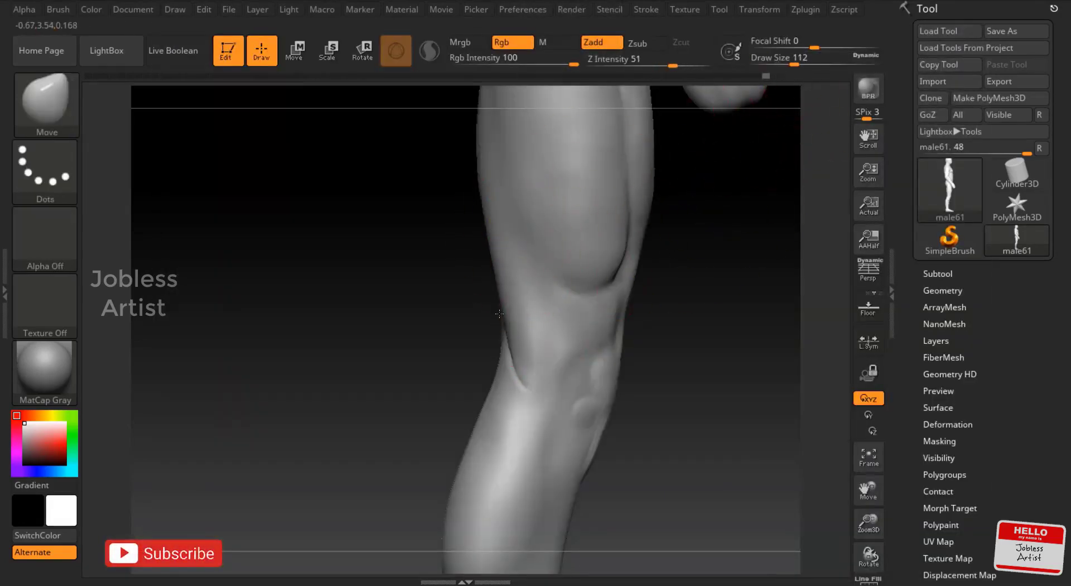
key("shift")
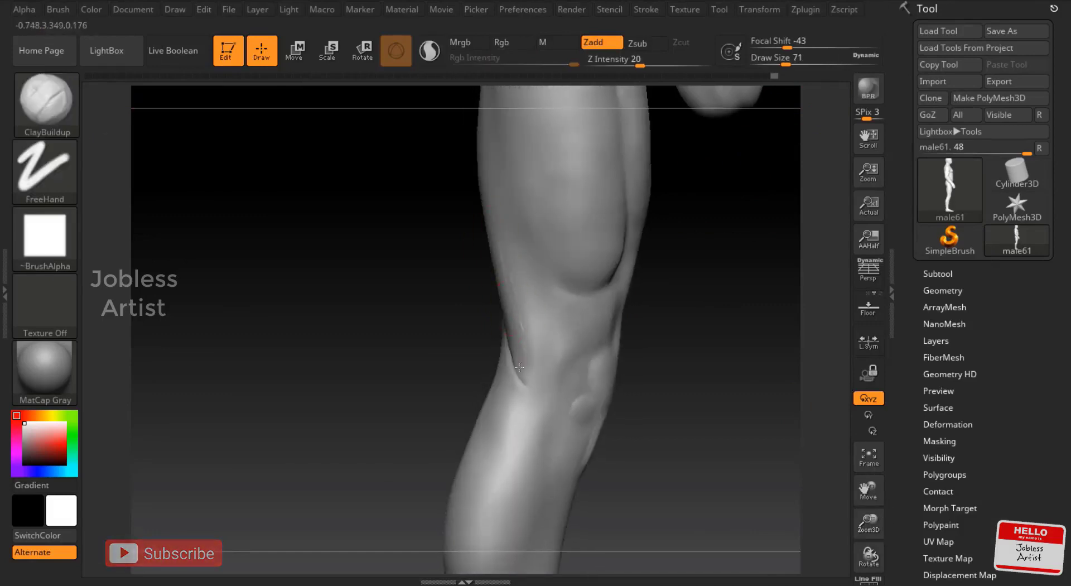
left_click_drag(504, 291, 546, 378)
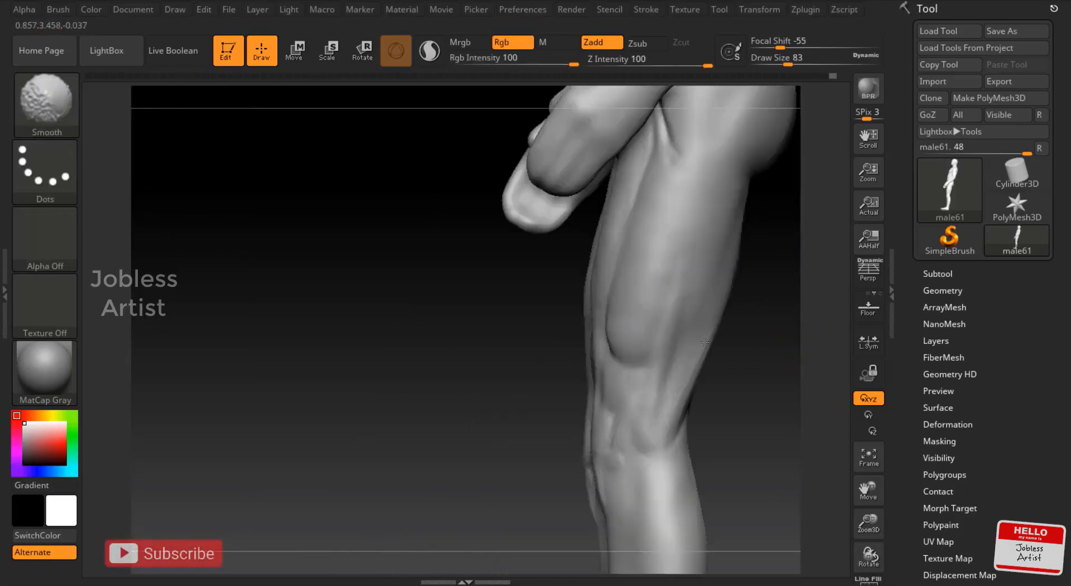
Smooth the horizontal and vertical ridges on the back of both thighs at Draw Size 101
right_click_drag(705, 342, 643, 346)
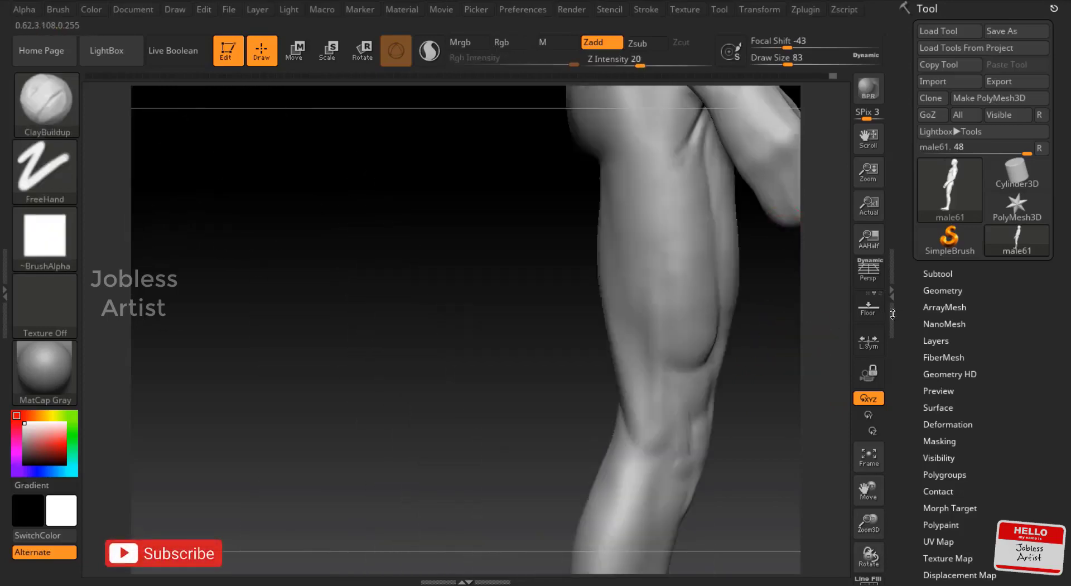
mouse_move(766, 77)
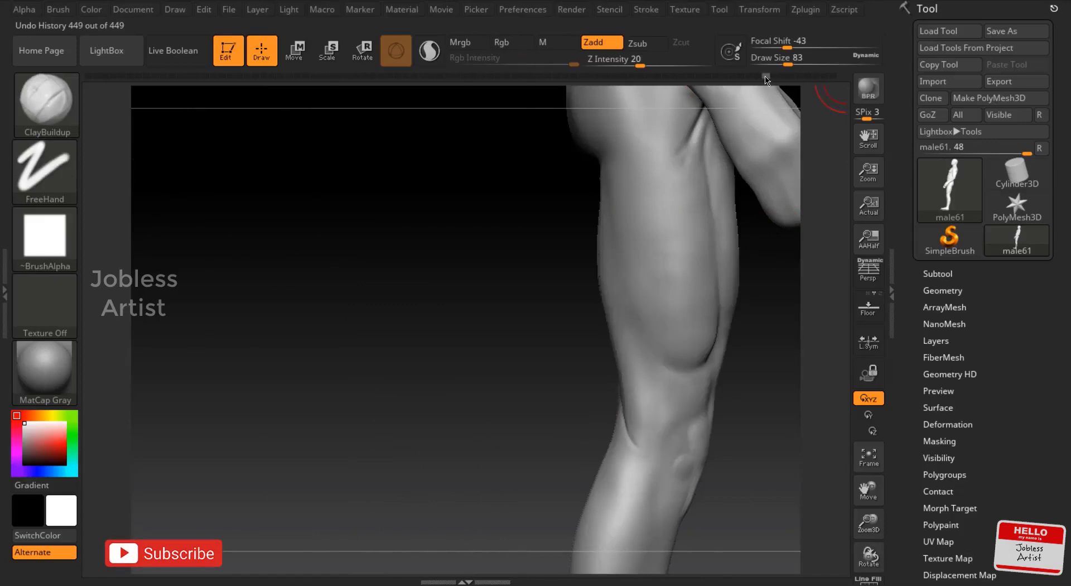
mouse_move(750, 317)
left_mouse_down()
mouse_move(580, 162)
mouse_move(551, 287)
left_mouse_up()
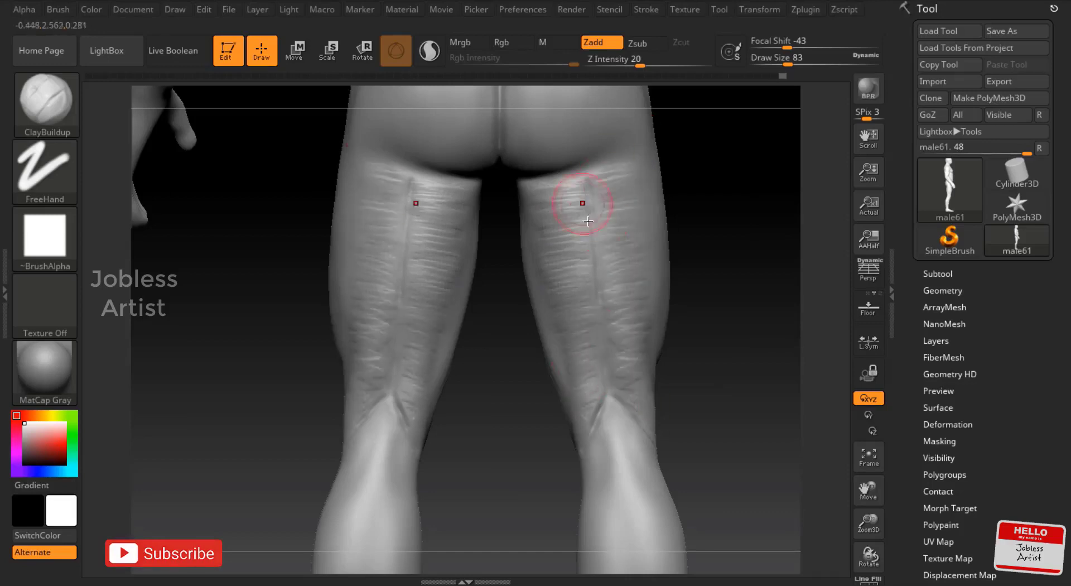
mouse_move(694, 263)
left_mouse_down("shift")
mouse_move(665, 179)
mouse_move(639, 192)
left_mouse_up("shift")
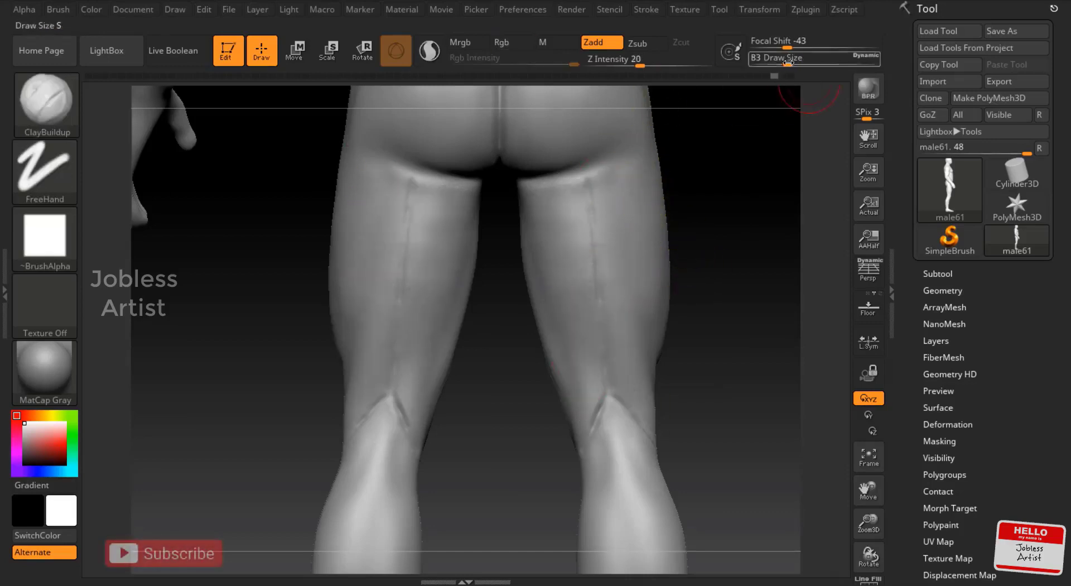
left_click_drag(788, 62, 792, 62)
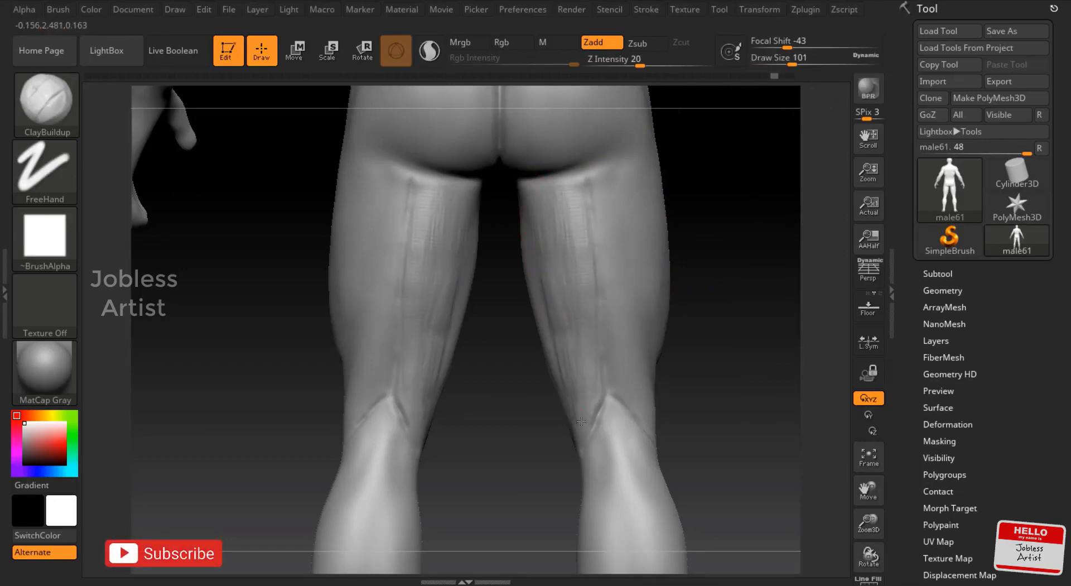
mouse_move(563, 324)
left_mouse_down("shift")
mouse_move(550, 248)
mouse_move(596, 182)
mouse_move(642, 213)
left_mouse_up("shift")
right_click_drag(622, 329, 645, 395)
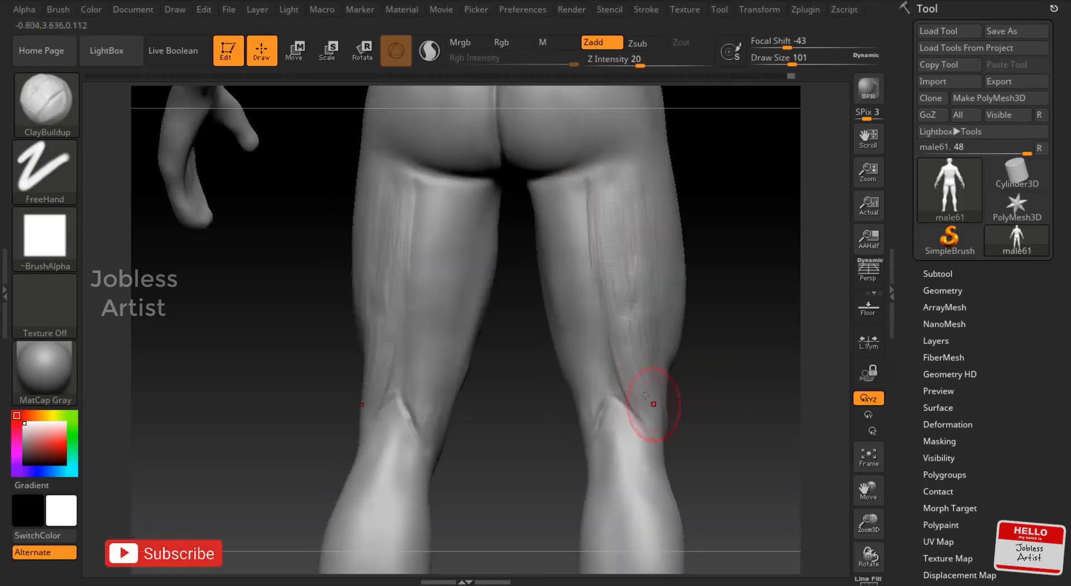
Revert to an earlier sculpt state and carve the buttock-thigh fold crease
key("shift")
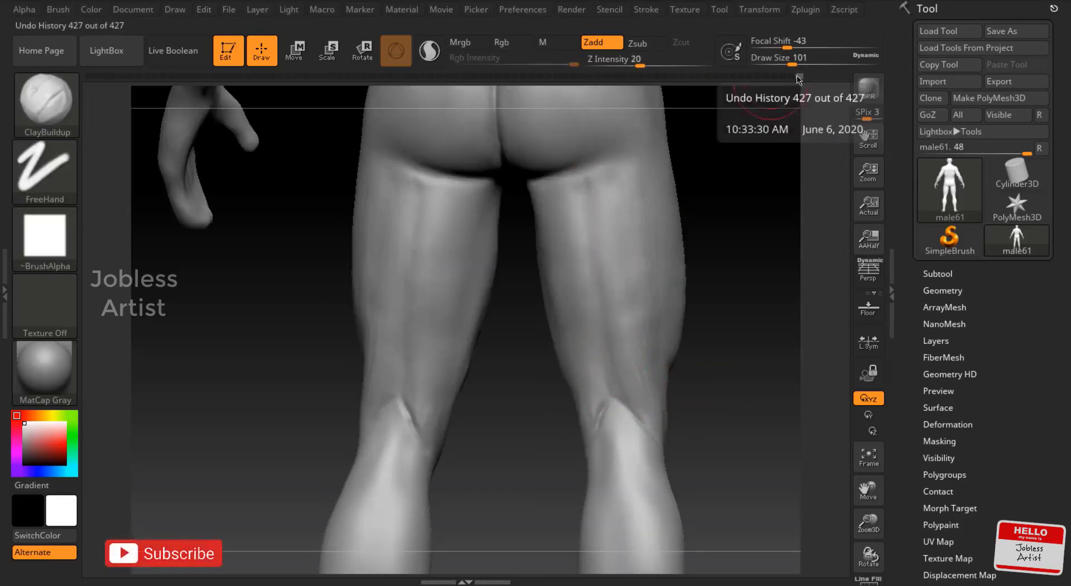
left_click_drag(799, 76, 767, 78)
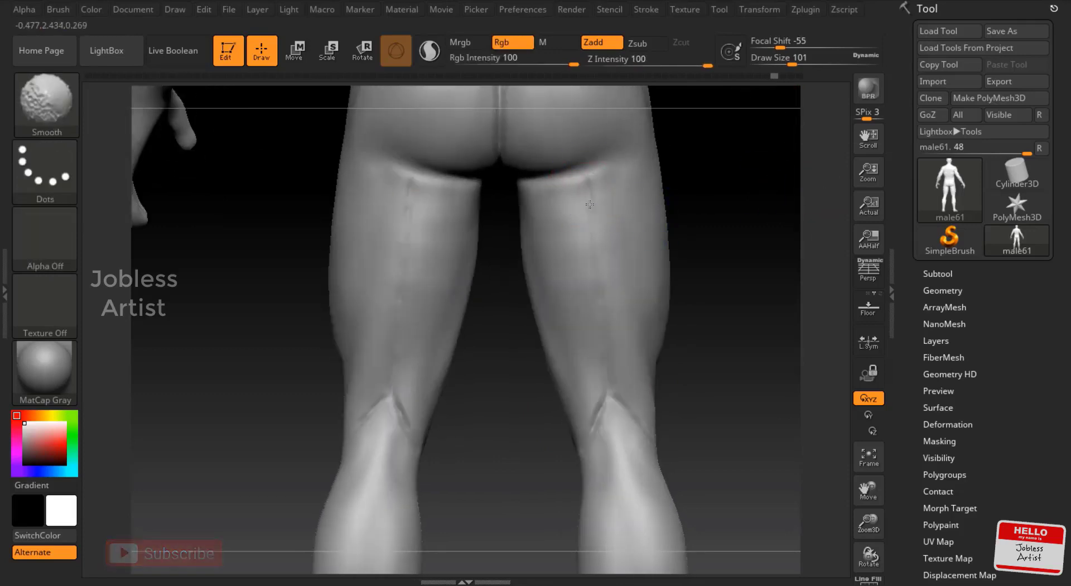
right_click_drag(761, 210, 685, 169)
left_click_drag(493, 170, 579, 186)
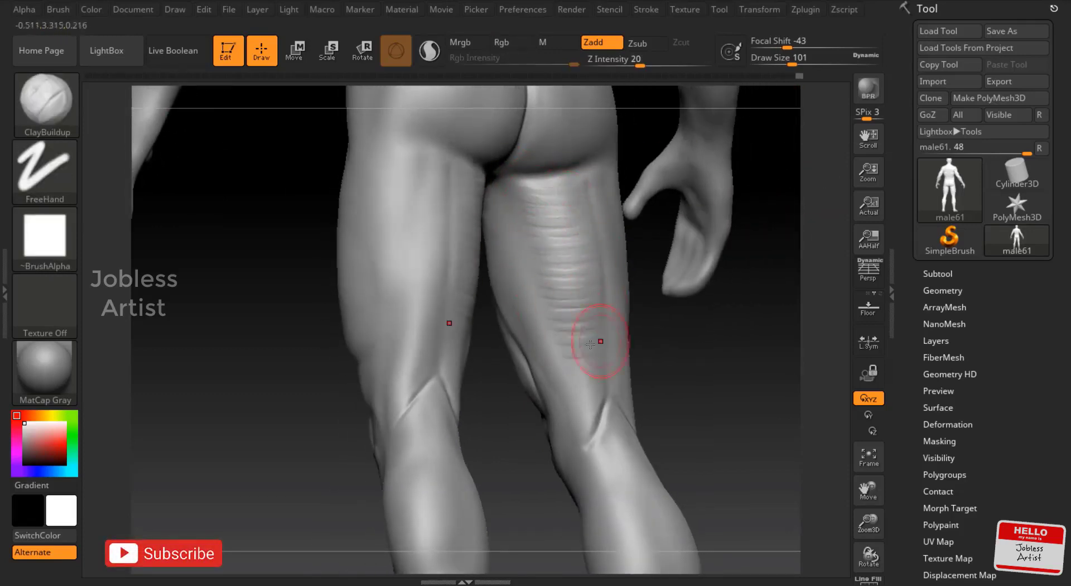
mouse_move(725, 184)
left_mouse_down()
mouse_move(694, 155)
mouse_move(788, 207)
mouse_move(748, 158)
mouse_move(534, 194)
left_mouse_up()
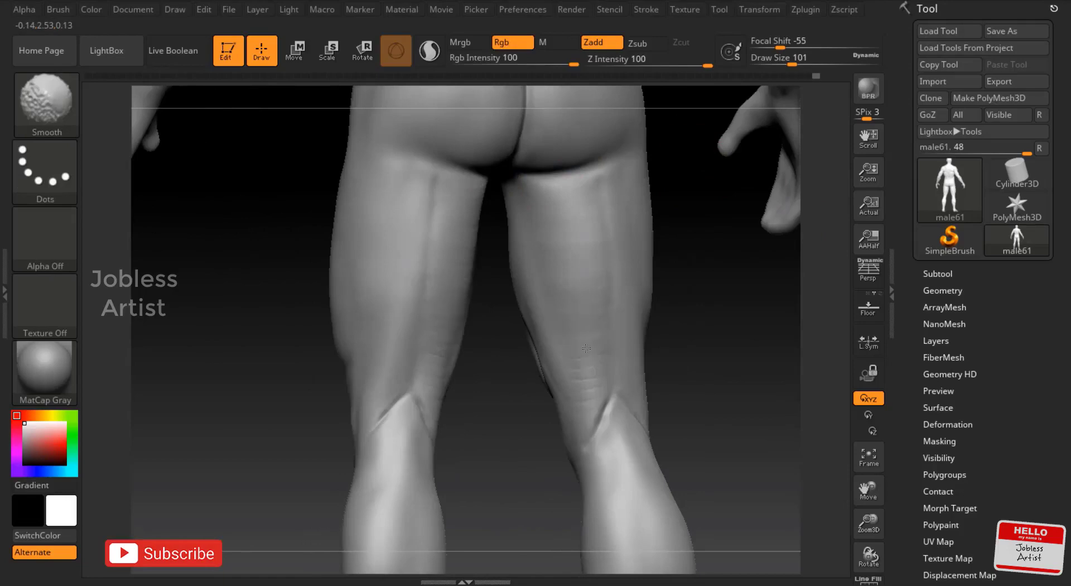
Rotate around the calves, knees and buttocks from back and side-back views
mouse_move(711, 318)
left_mouse_down("alt")
mouse_move(598, 318)
mouse_move(781, 80)
left_mouse_up("alt")
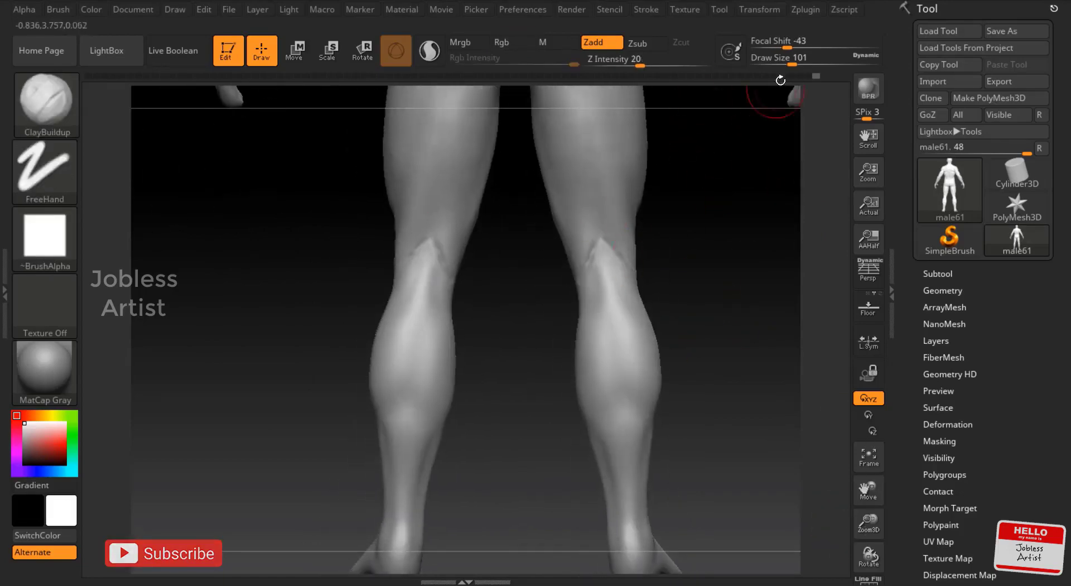
mouse_move(705, 246)
left_mouse_down()
mouse_move(610, 291)
mouse_move(612, 425)
left_mouse_up()
key("ctrl")
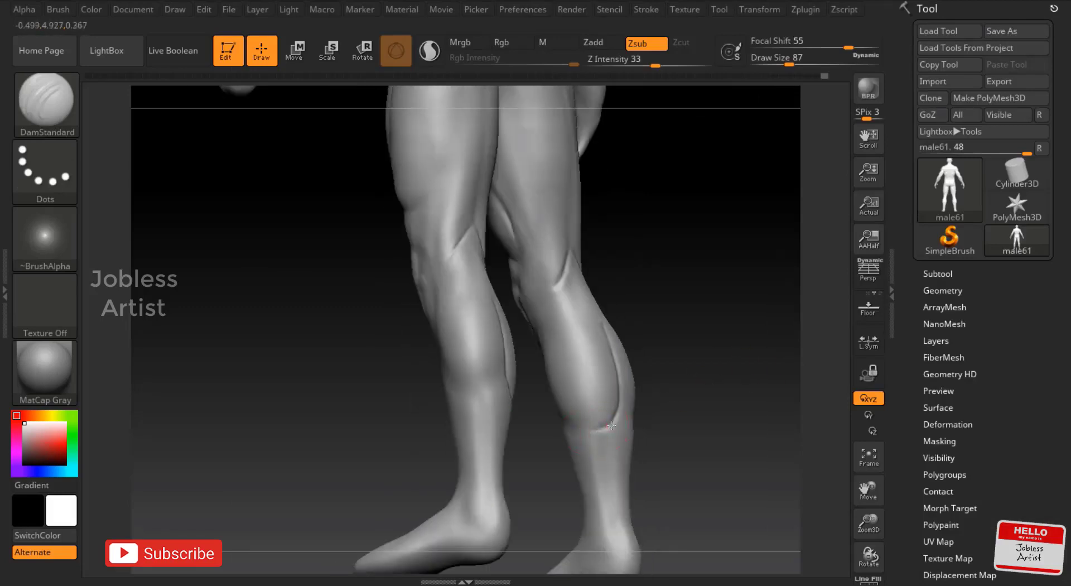
mouse_move(709, 391)
left_mouse_down()
mouse_move(608, 407)
mouse_move(584, 289)
left_mouse_up()
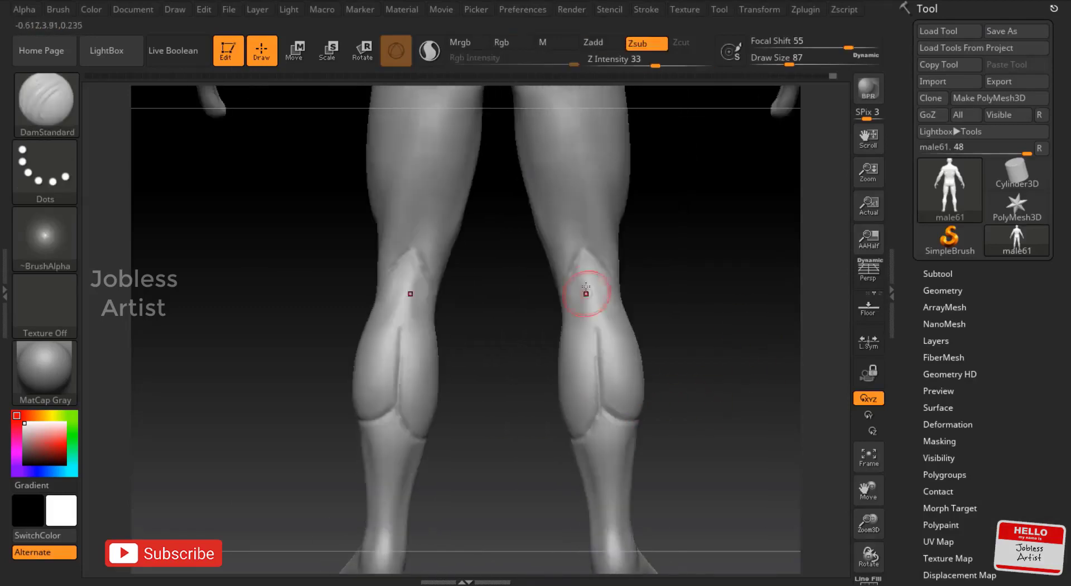
left_click_drag(689, 310, 677, 310)
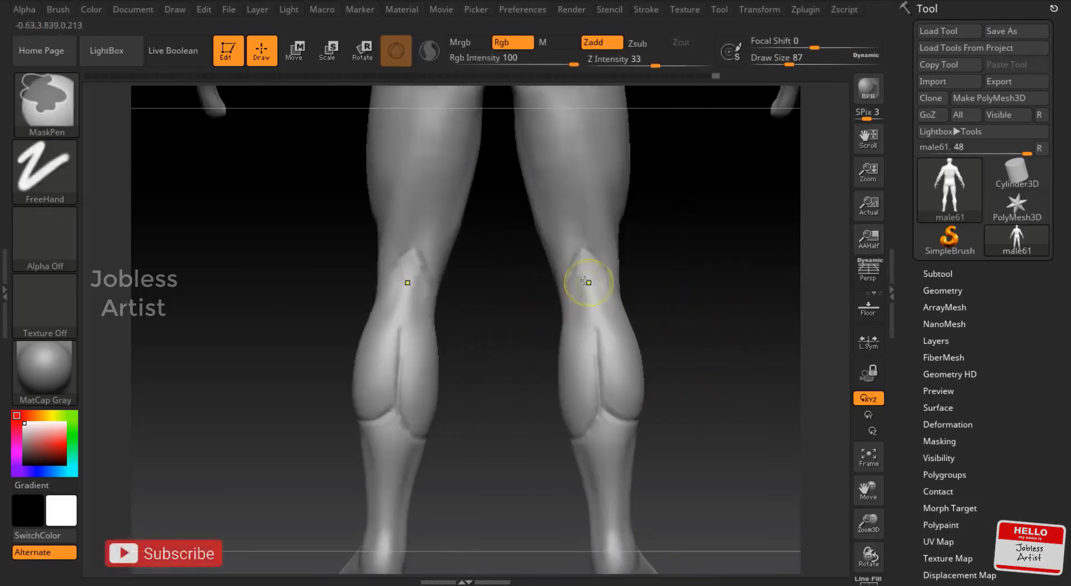
key("b")
key("c")
key("b")
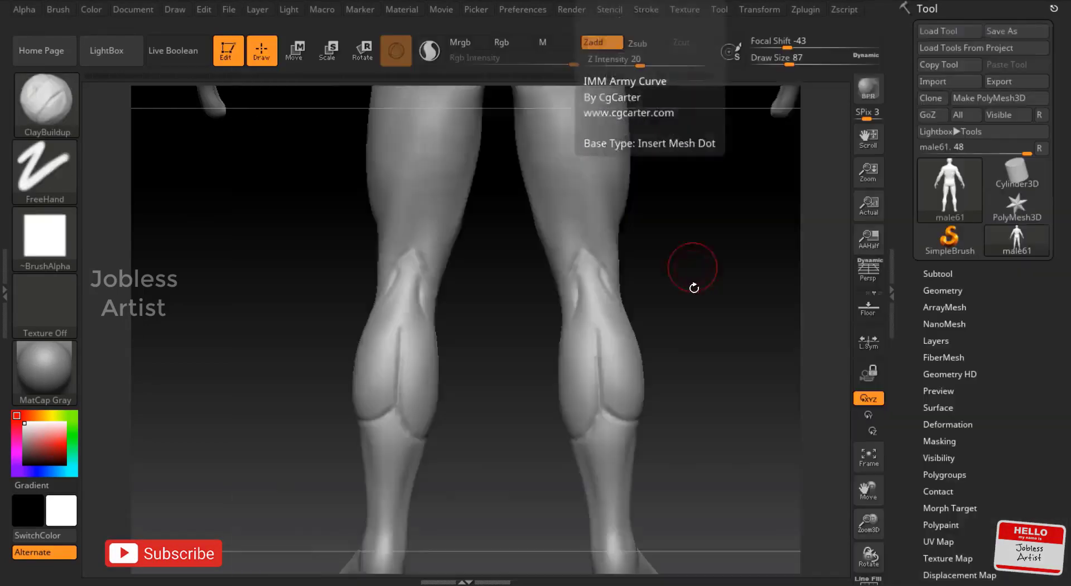
left_click_drag(693, 287, 610, 311)
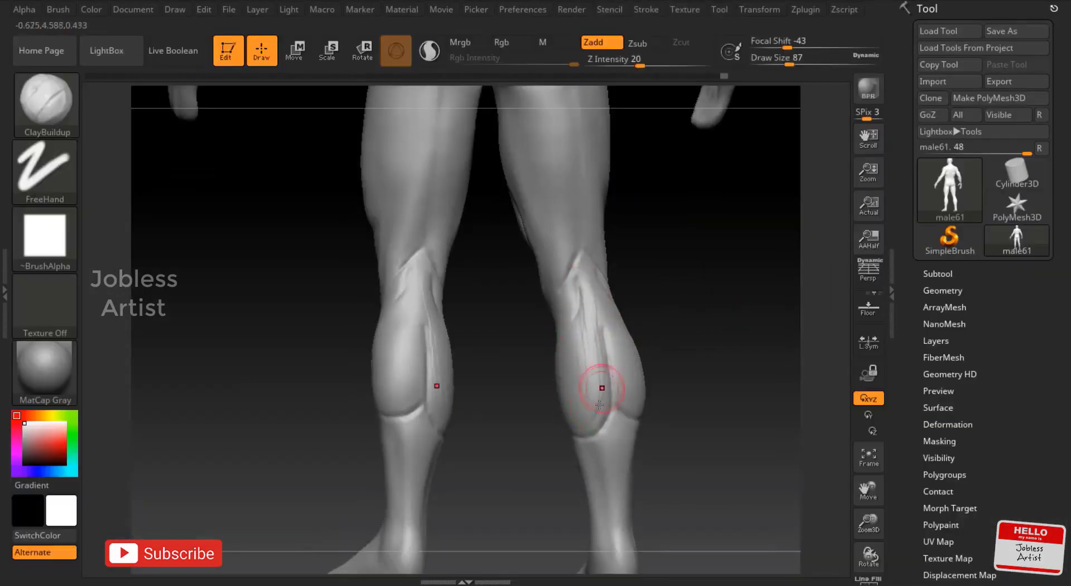
left_click_drag(569, 417, 557, 346)
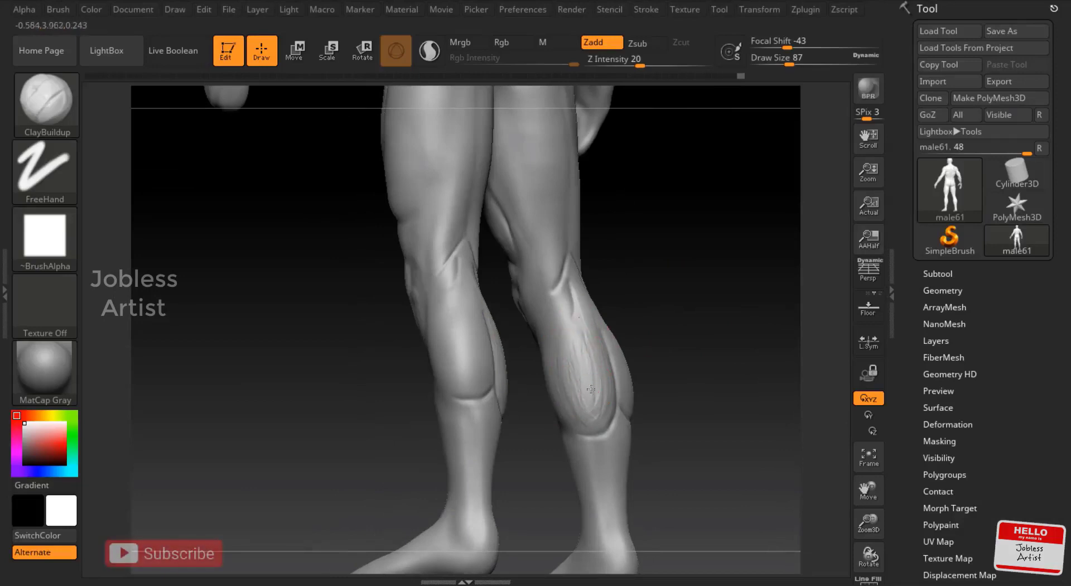
left_click_drag(743, 364, 627, 353)
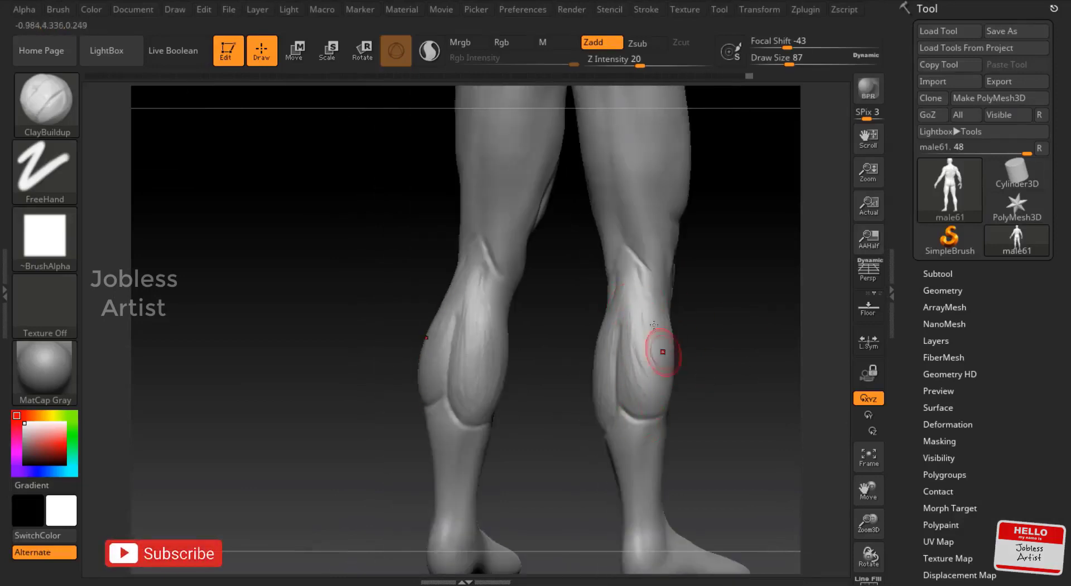
key("shift")
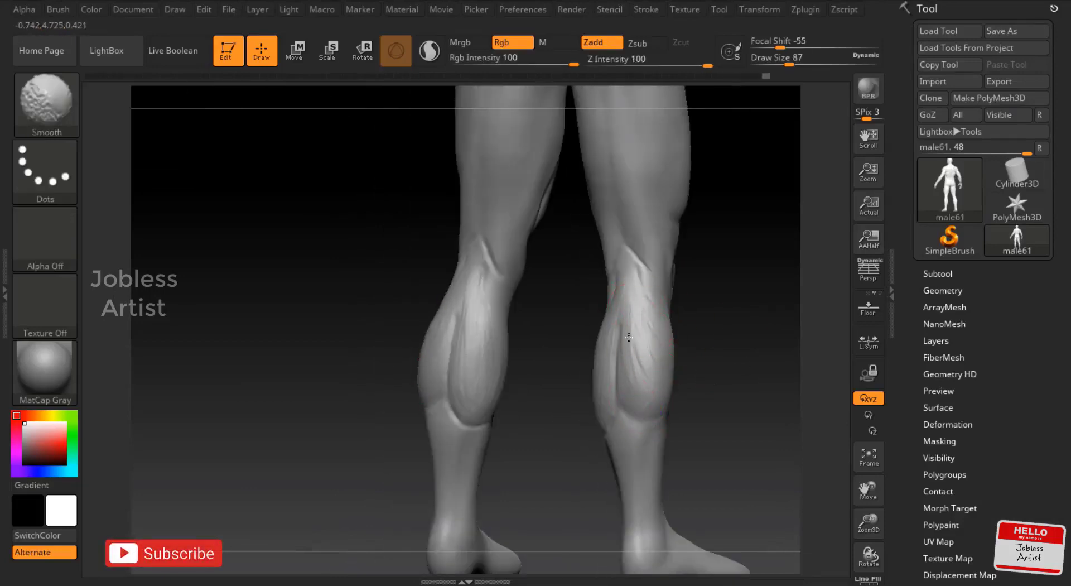
left_click_drag(641, 412, 605, 352, "shift")
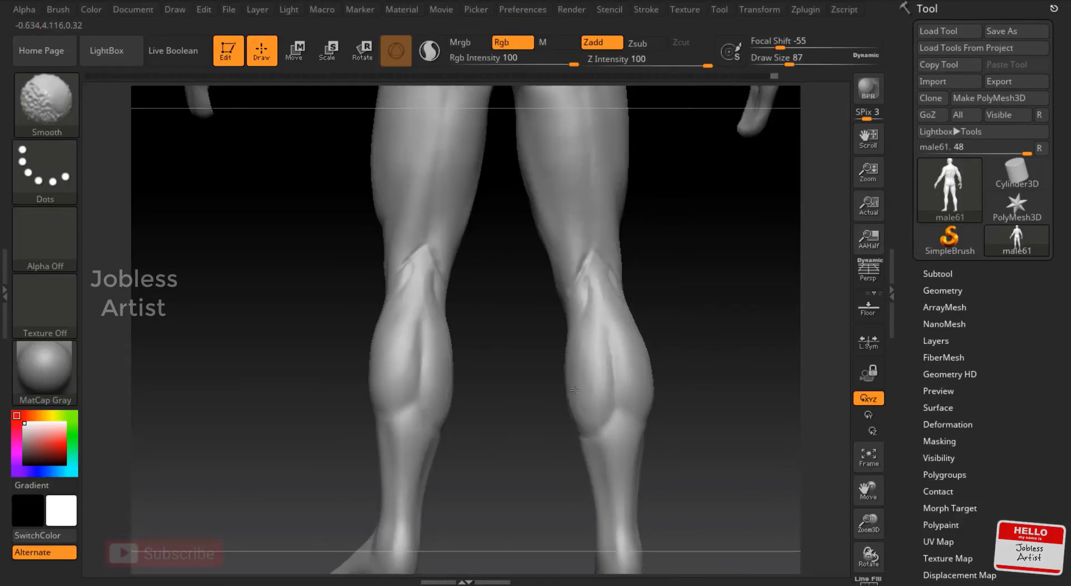
left_click_drag(742, 349, 696, 364, "alt")
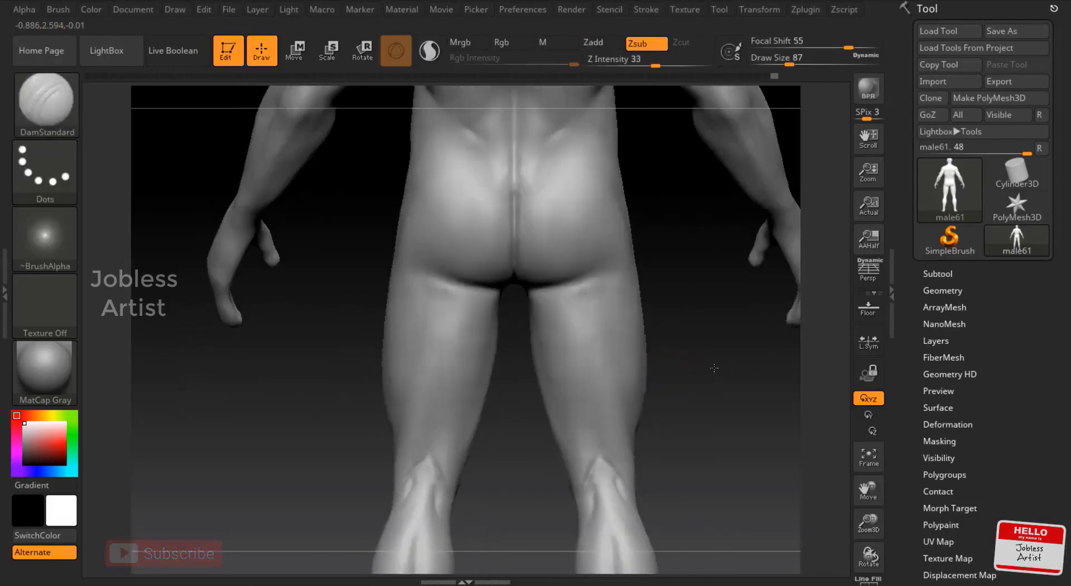
Save the sculpt as male62.ZTL
left_click(1002, 29)
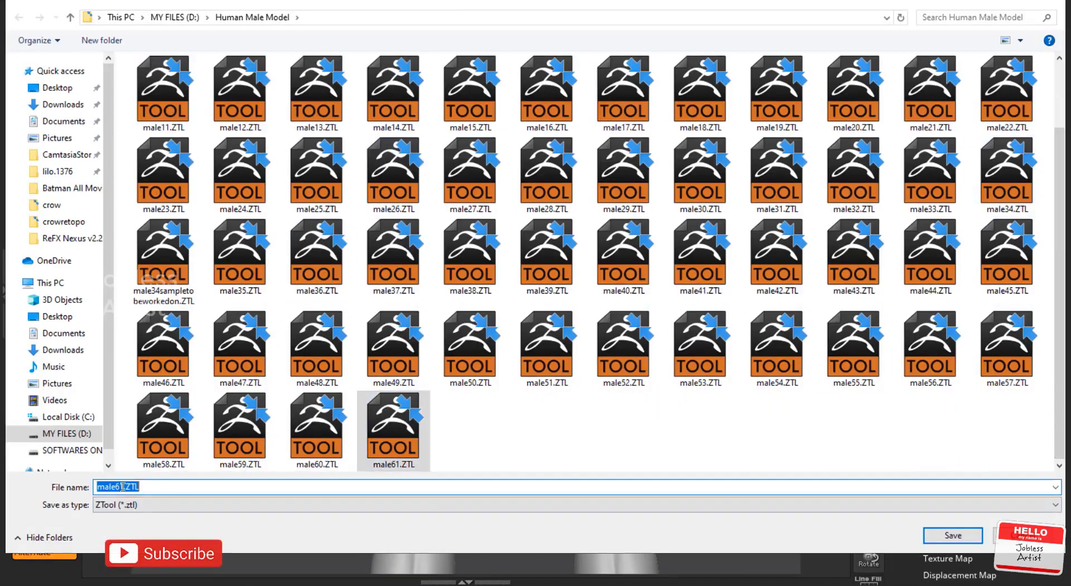
type("male62")
left_click(940, 534)
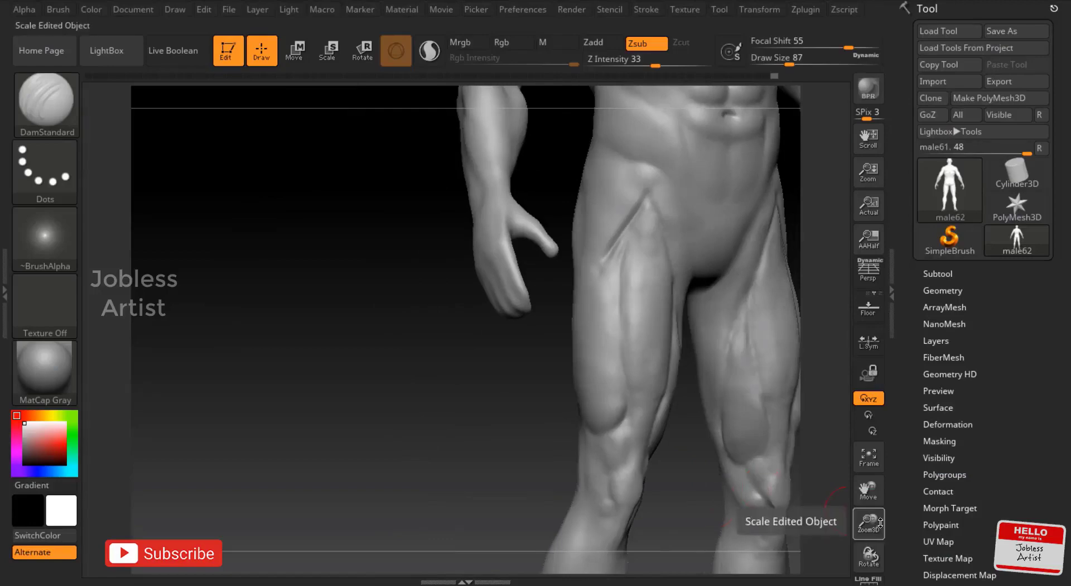
Frame the knees and calves and select the ClayBuildup brush
left_click_drag(869, 491, 693, 395)
key("b")
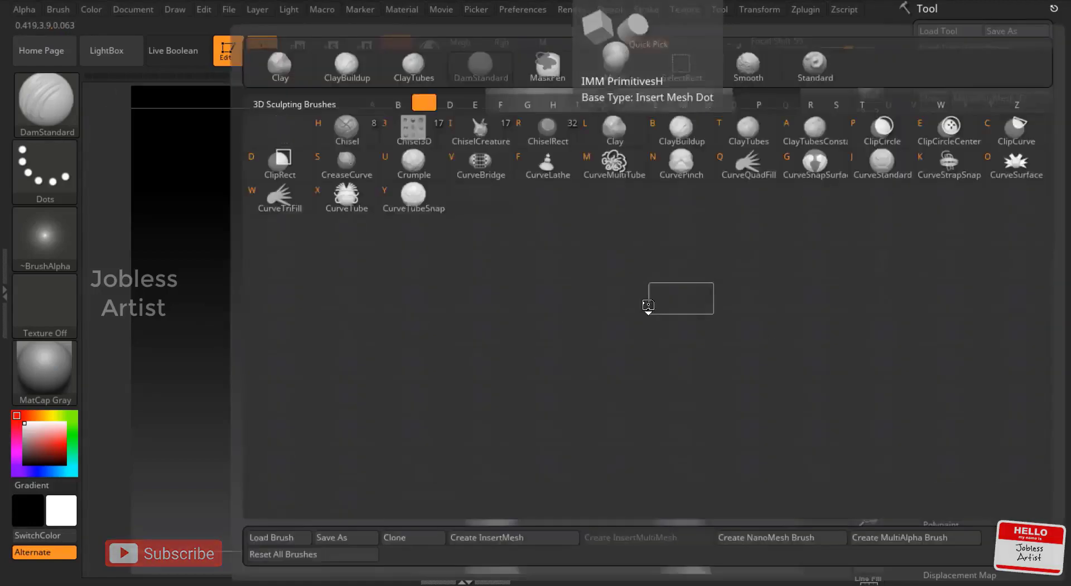
key("c")
key("b")
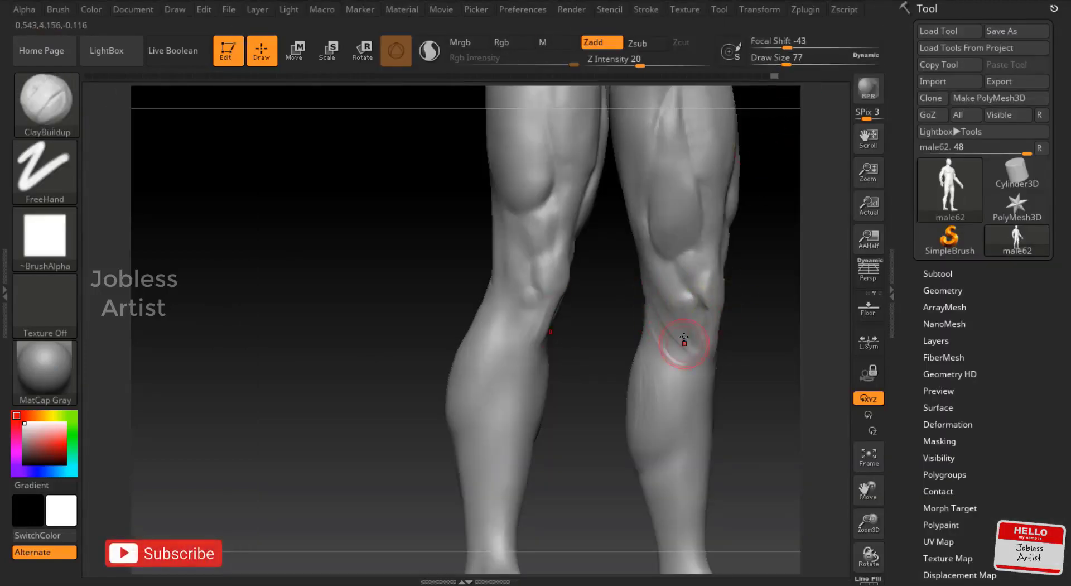
Build up muscle detail on the right calf with ClayBuildup and smoothing
right_click_drag(699, 310, 645, 402)
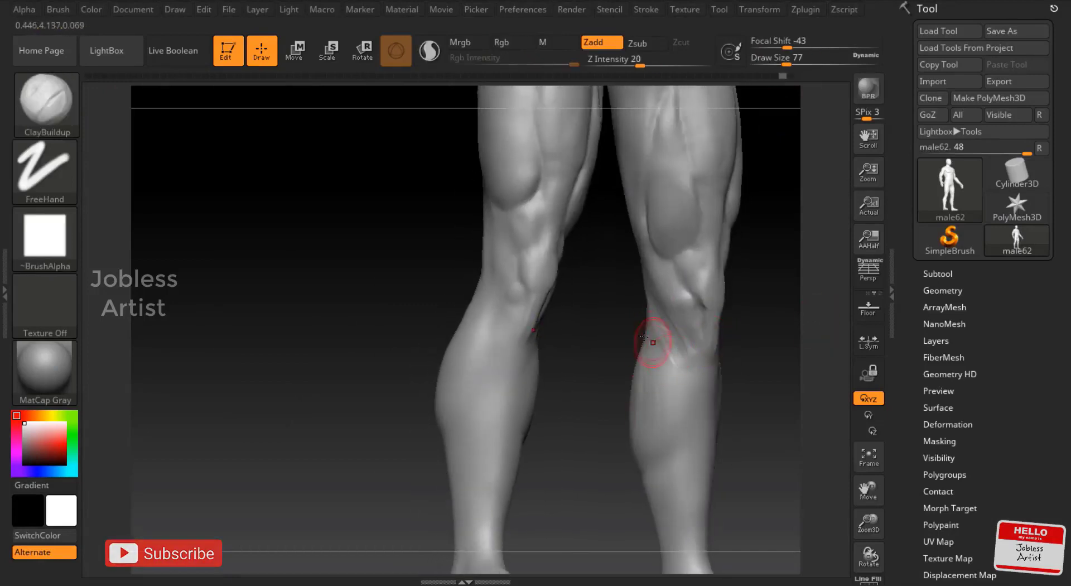
left_click_drag(644, 337, 644, 360)
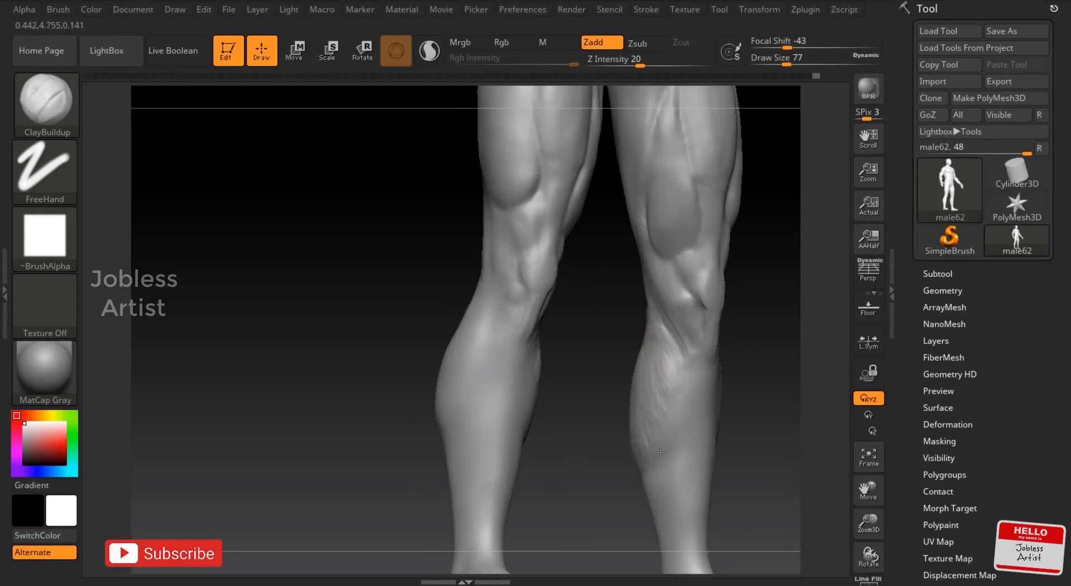
right_click_drag(660, 451, 667, 371, "shift")
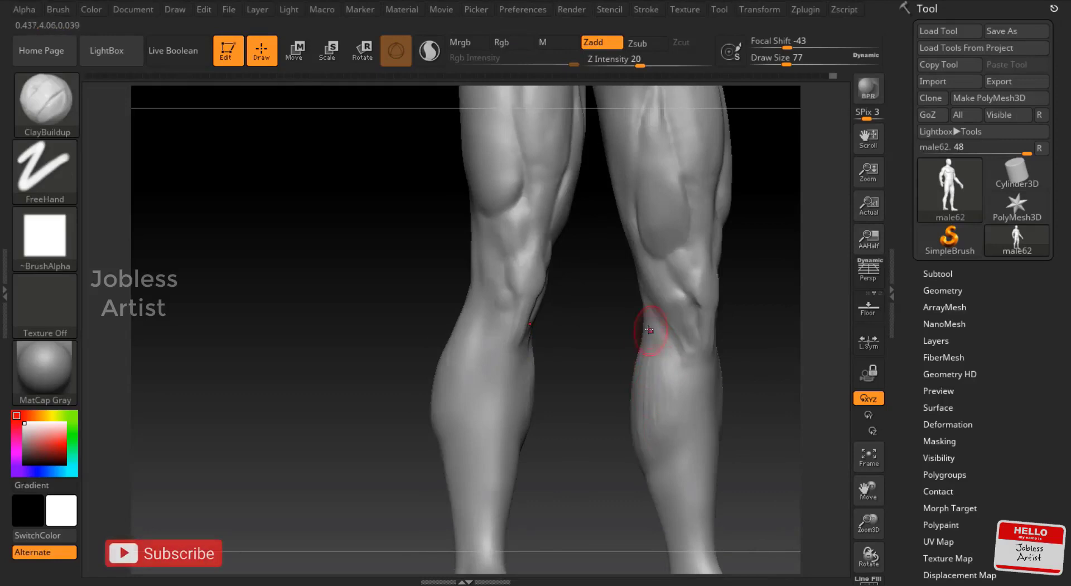
key("shift")
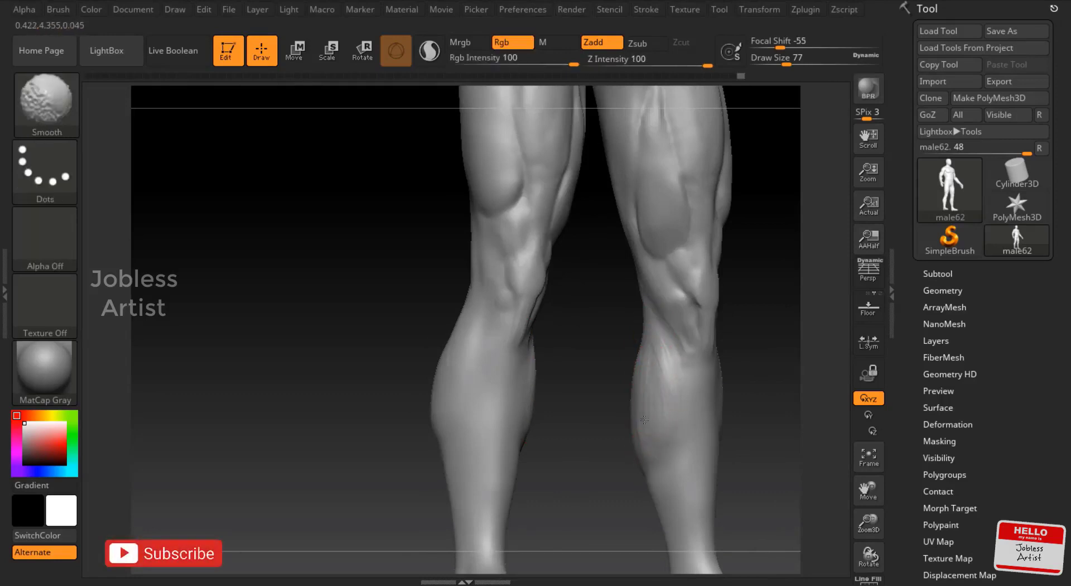
Reshape both knees symmetrically with the Move brush at Draw Size 74
right_click_drag(672, 355, 533, 384, "shift")
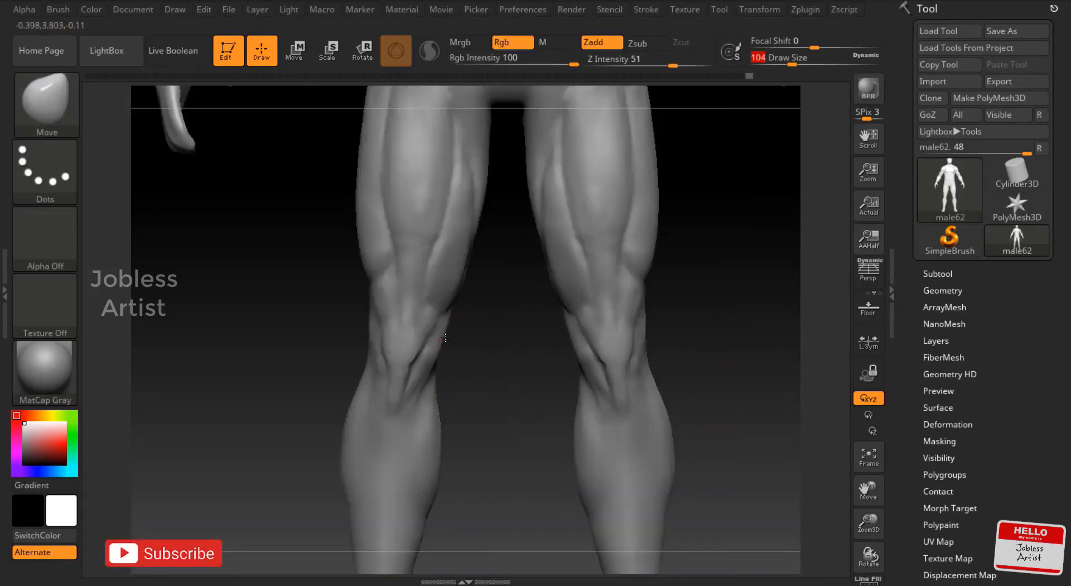
scroll(452, 335, "up", 3)
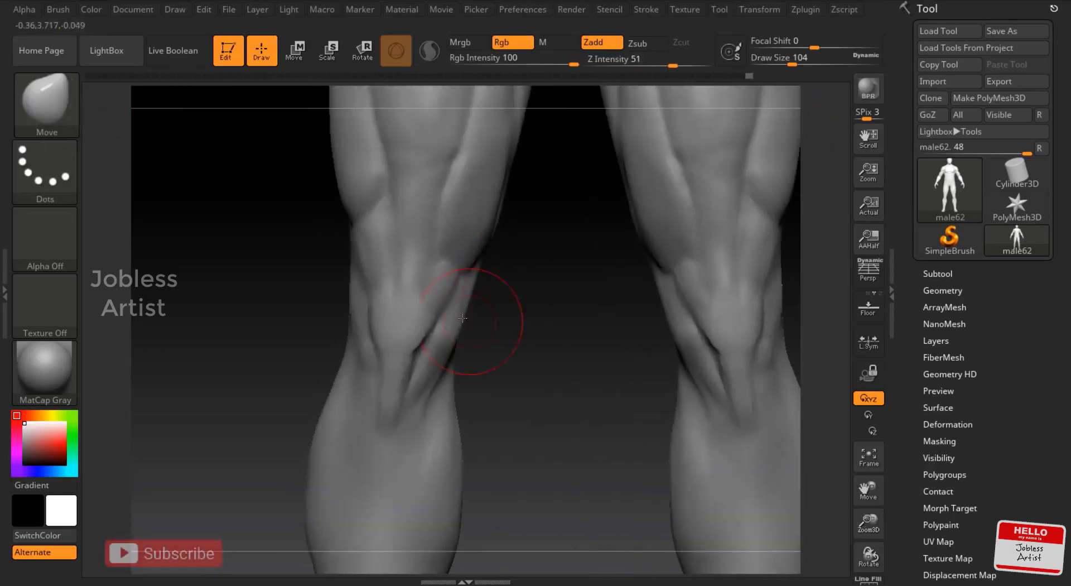
left_click_drag(466, 313, 441, 391)
key("bracketleft")
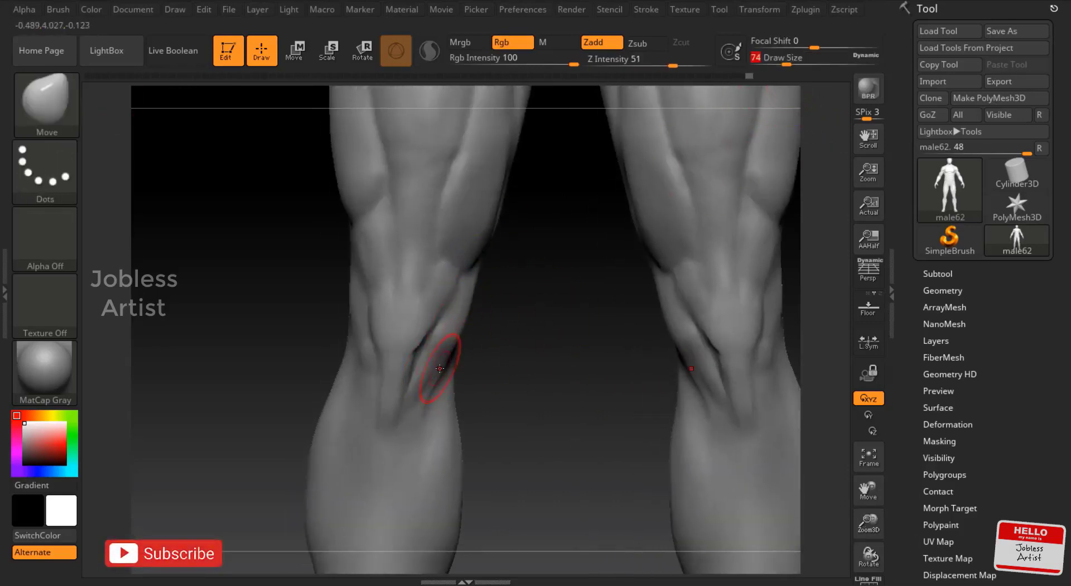
left_click_drag(453, 338, 431, 377)
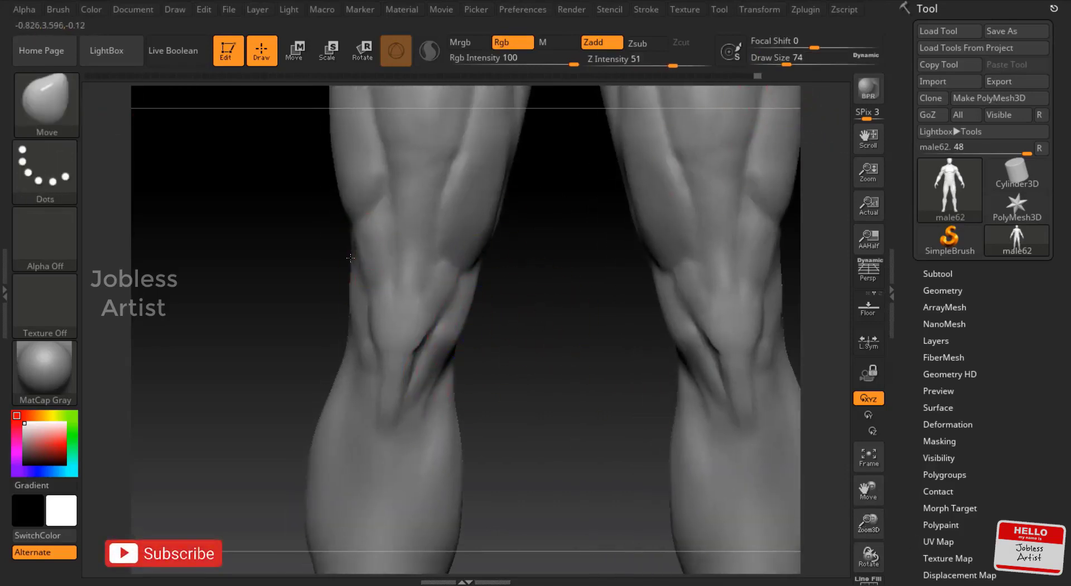
left_click_drag(877, 508, 871, 530)
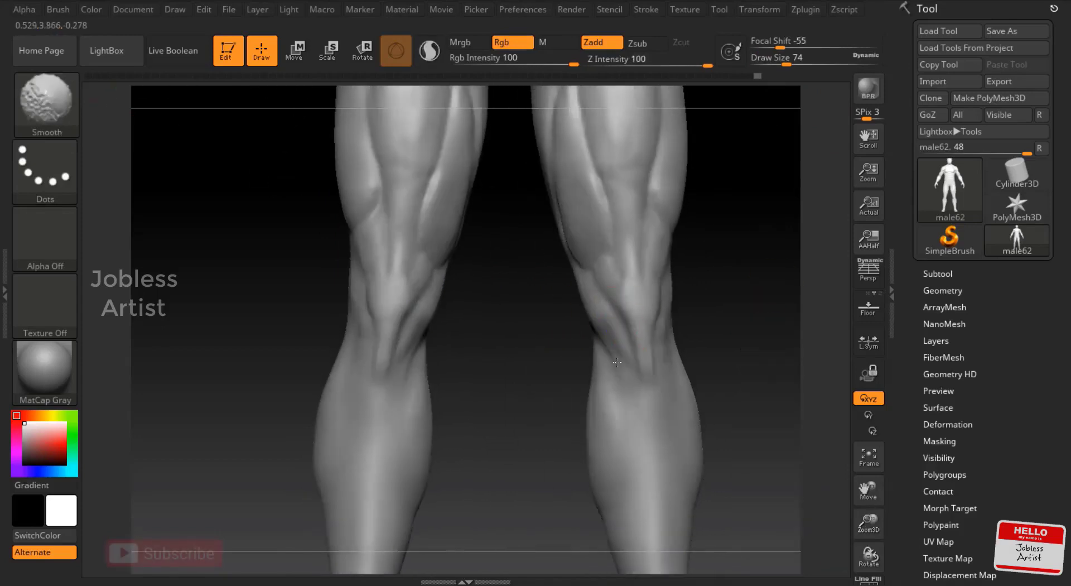
left_click_drag(782, 273, 624, 302, "shift")
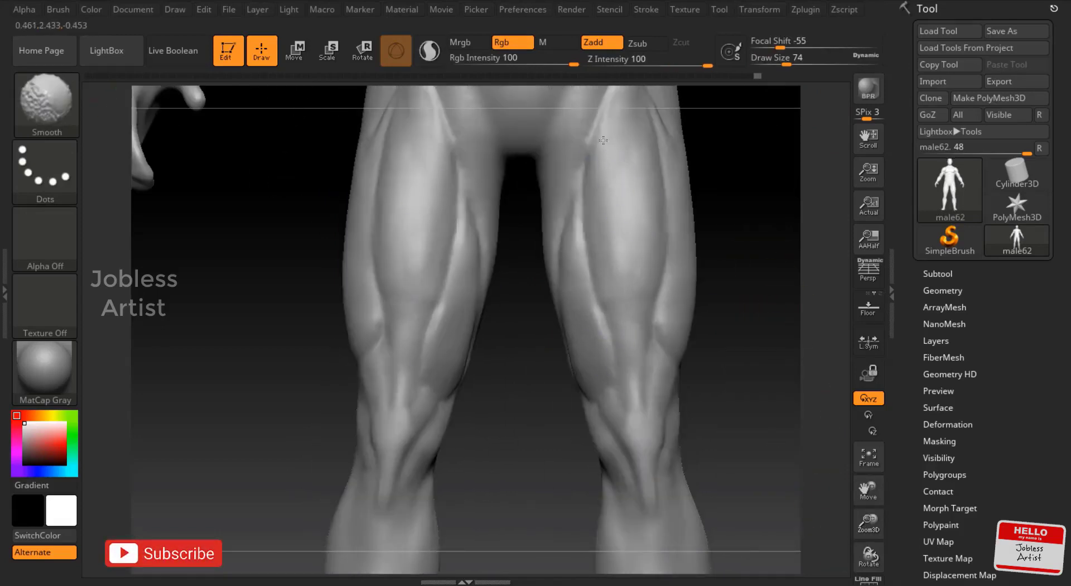
left_click_drag(572, 361, 796, 324, "shift")
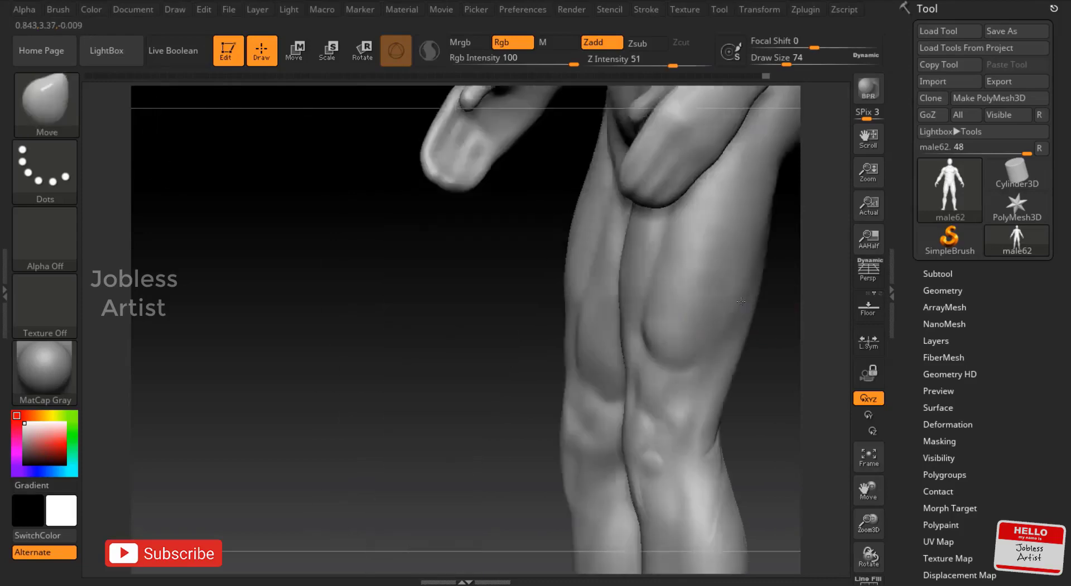
Frame the upper thighs and hips and reselect the ClayBuildup brush
mouse_move(844, 425)
left_mouse_down("alt")
mouse_move(677, 234)
mouse_move(581, 163)
left_mouse_up("alt")
mouse_move(663, 271)
left_mouse_down("alt")
mouse_move(754, 363)
mouse_move(586, 371)
mouse_move(560, 291)
left_mouse_up("alt")
key("b")
key("c")
key("b")
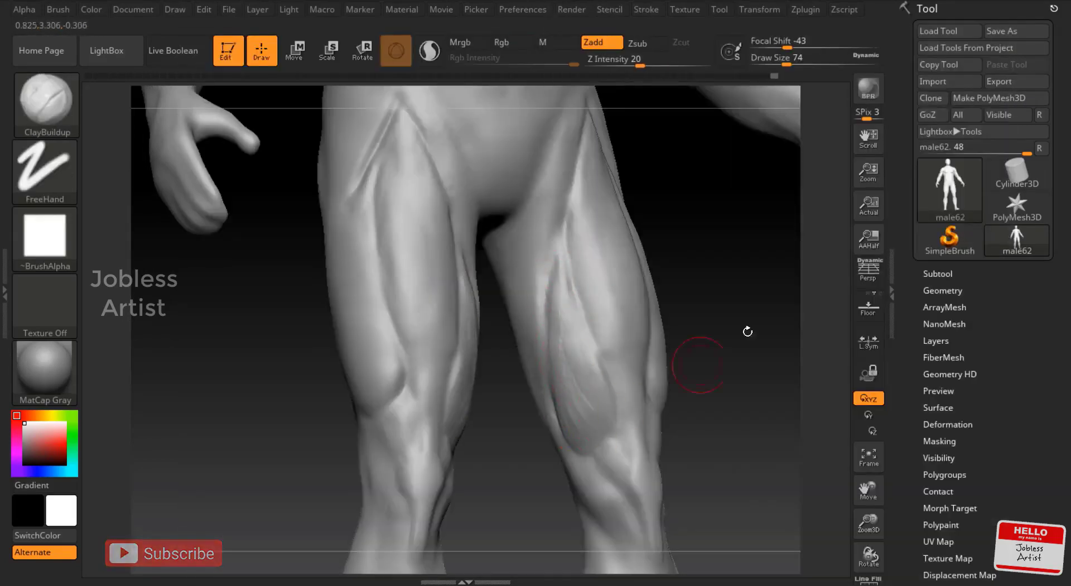
left_click_drag(748, 328, 567, 294, "alt")
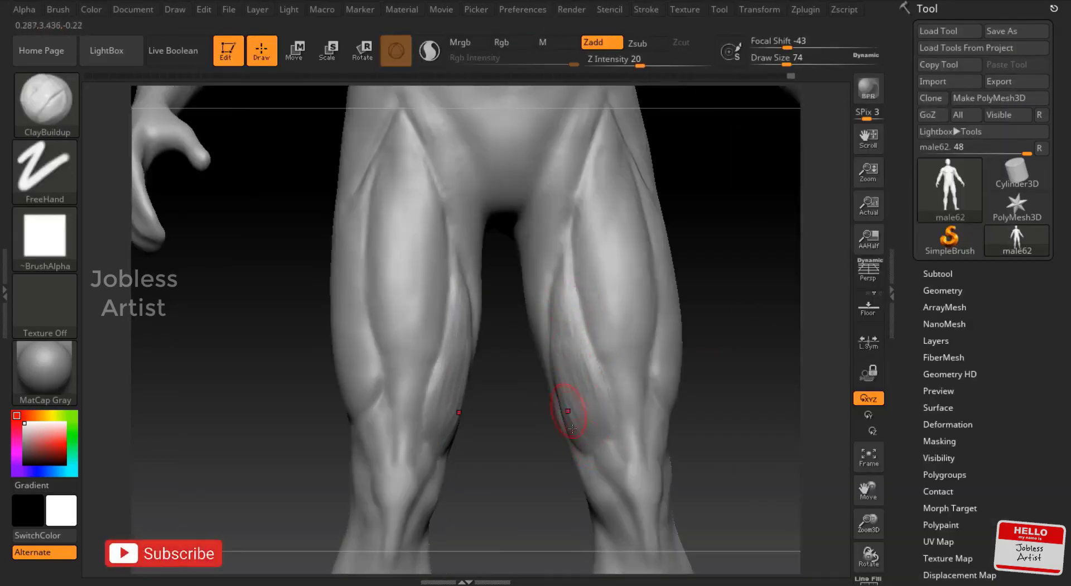
left_click_drag(573, 429, 615, 272)
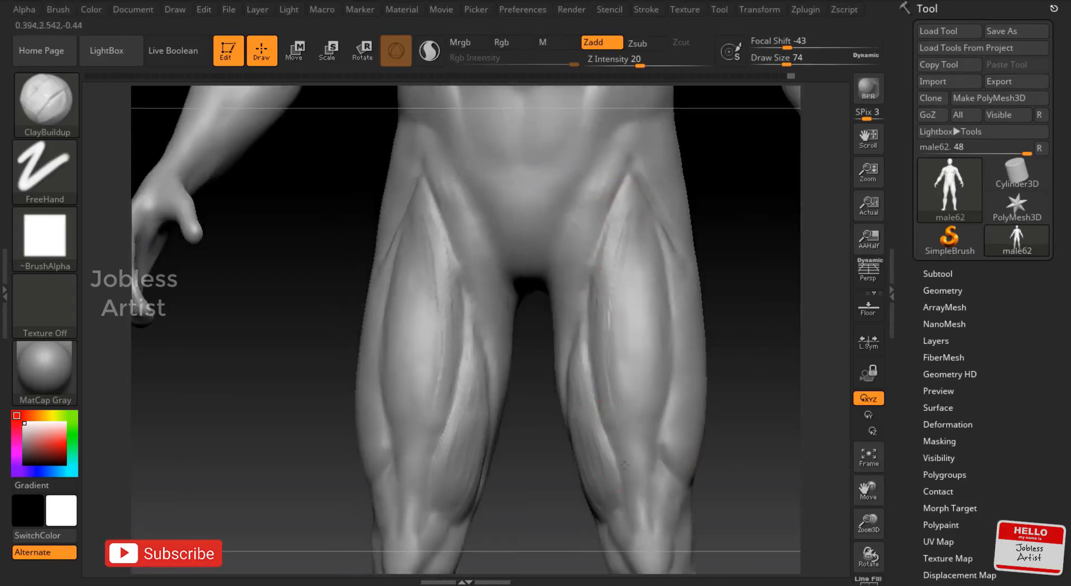
mouse_move(632, 329)
left_mouse_down()
mouse_move(648, 222)
mouse_move(729, 340)
mouse_move(664, 169)
mouse_move(716, 201)
left_mouse_up()
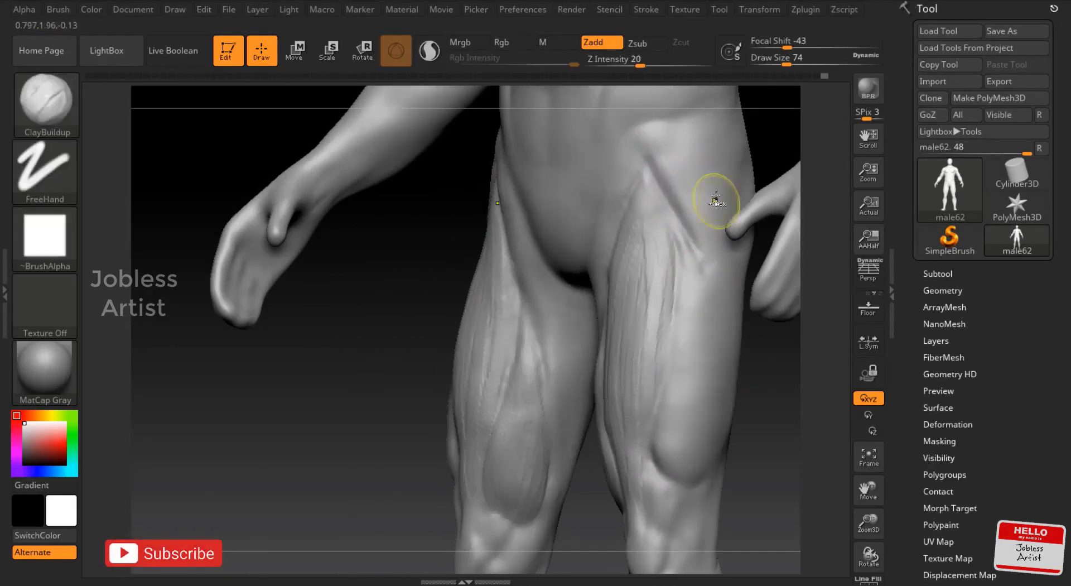
Stroke the inner-thigh crease, undo three bad strokes, and smooth the front thigh
left_click_drag(655, 162, 709, 235, "shift")
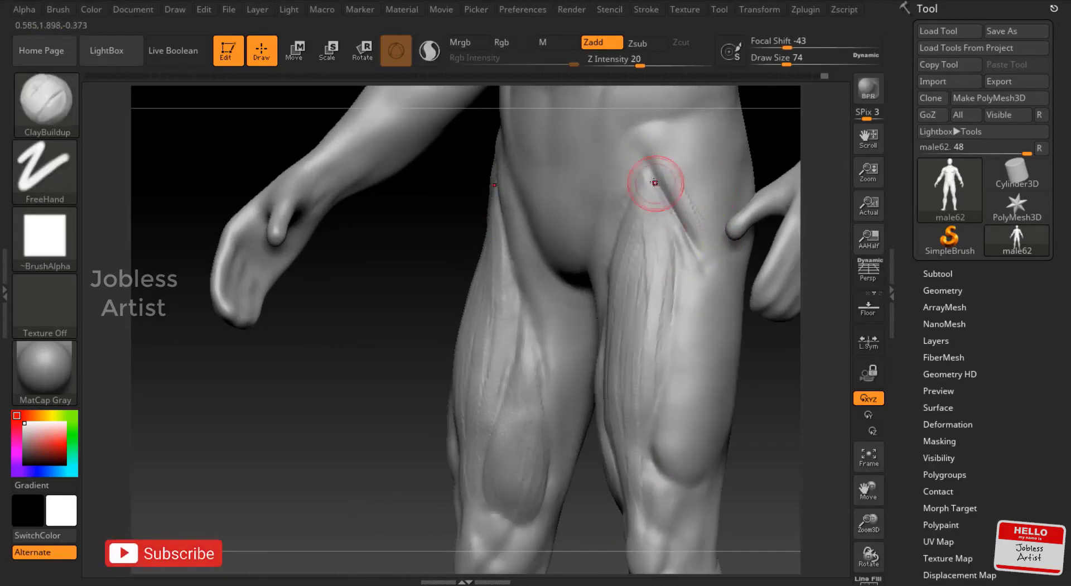
key("ctrl+z")
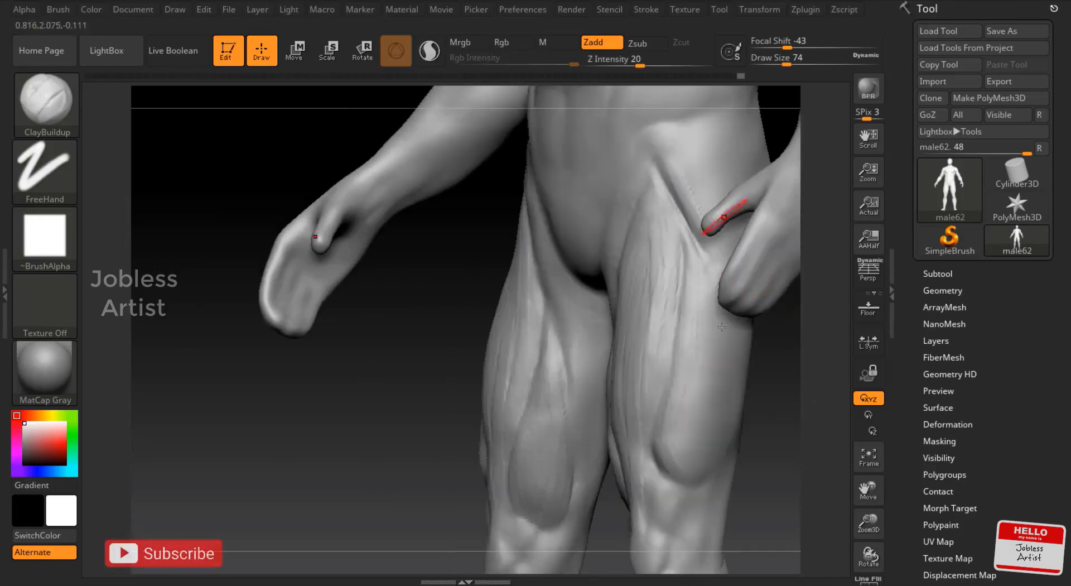
key("ctrl+z")
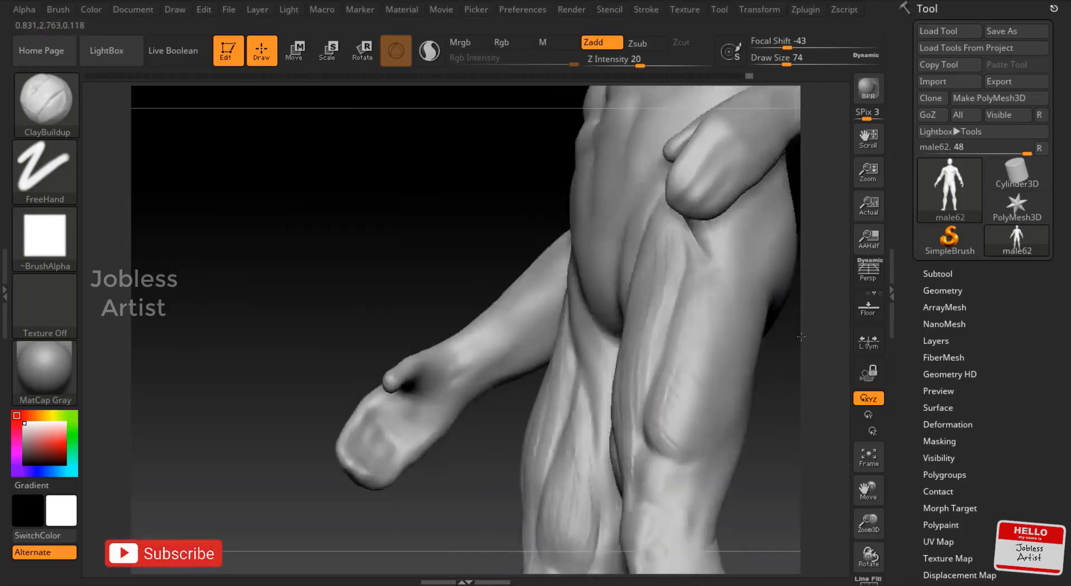
key("ctrl+z")
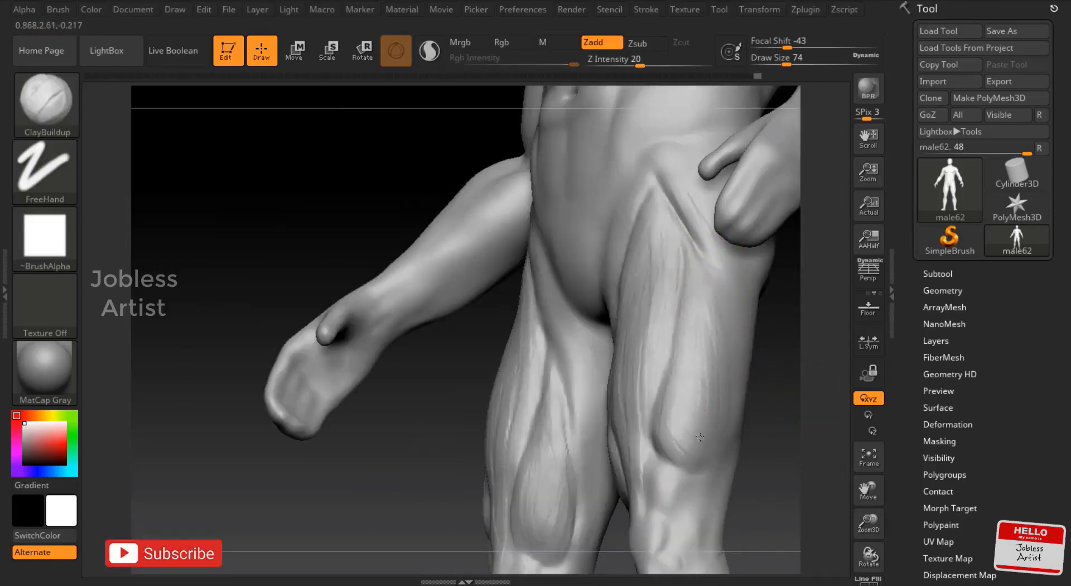
left_click_drag(748, 409, 723, 384, "shift")
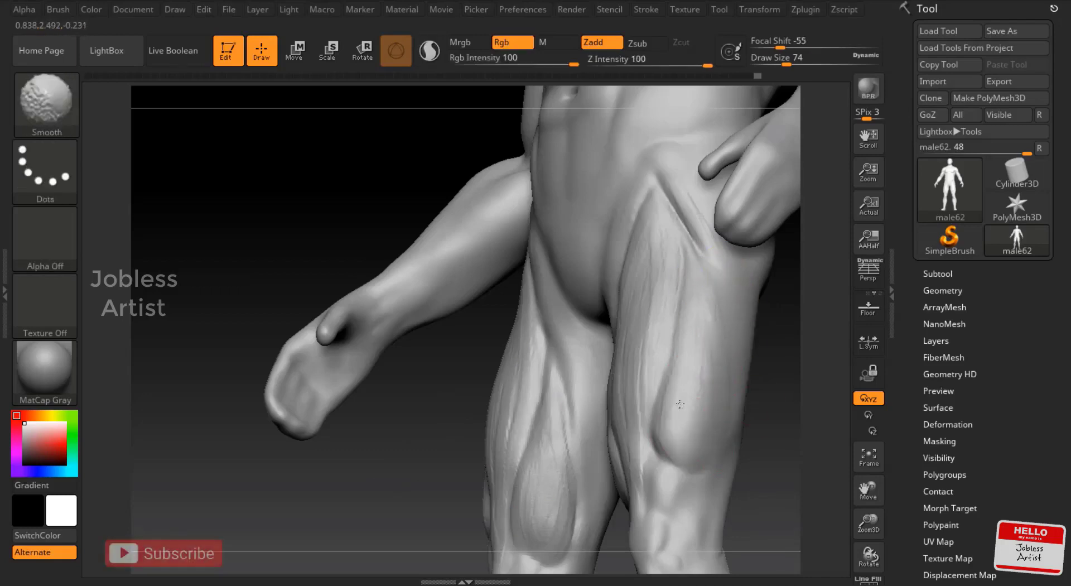
right_click_drag(680, 404, 673, 322, "shift")
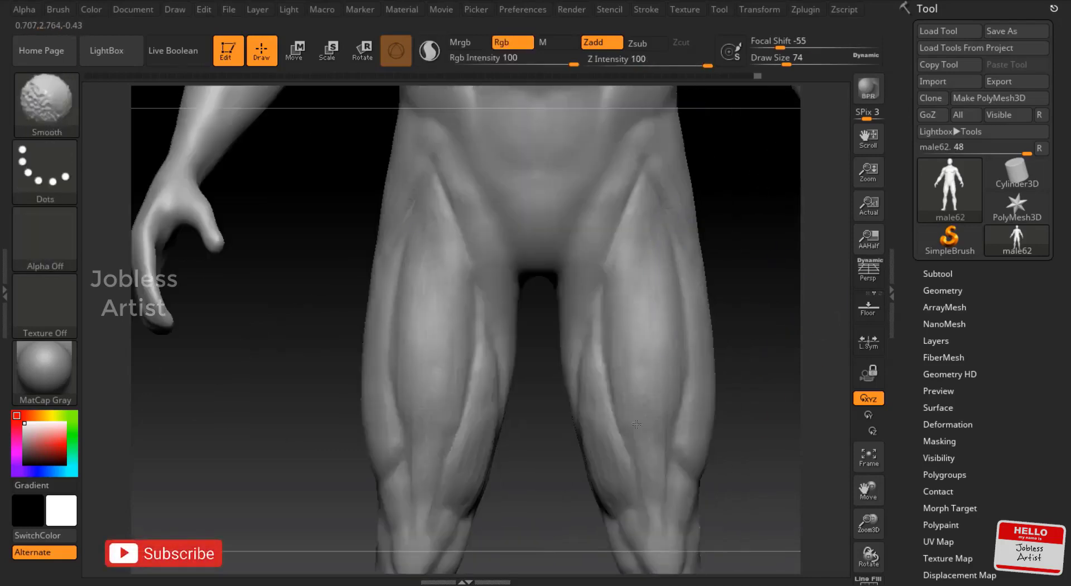
mouse_move(694, 423)
right_mouse_down()
mouse_move(693, 223)
mouse_move(694, 239)
right_mouse_up()
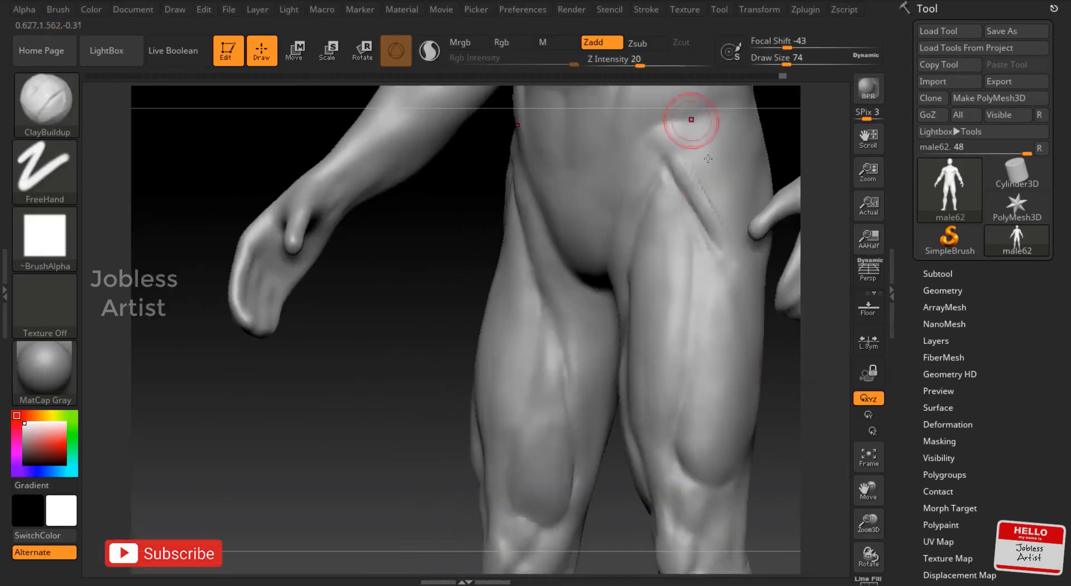
key("shift")
key("shift")
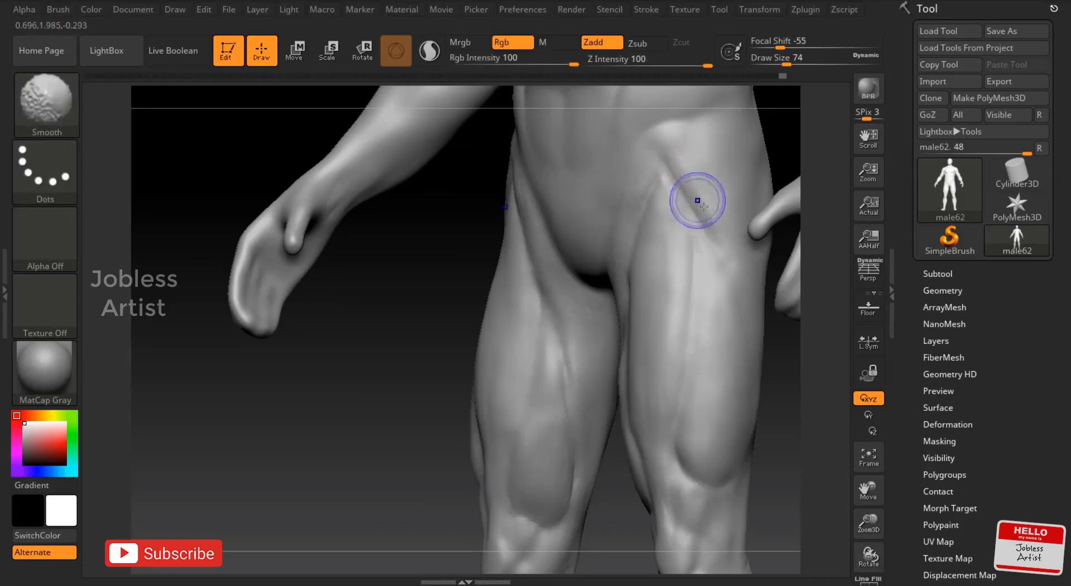
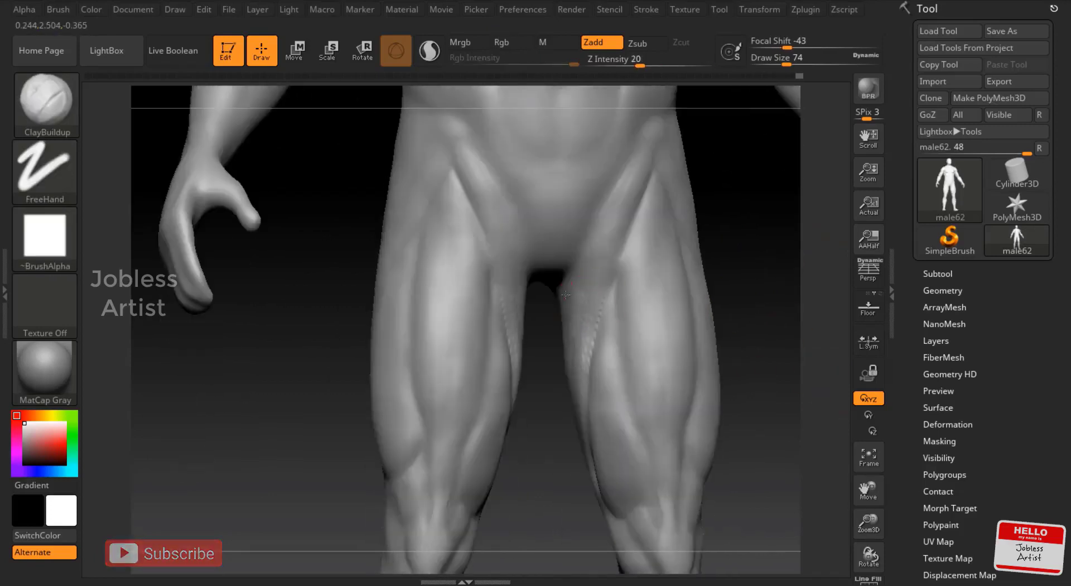
Smooth the inner thigh surface while turning the legs toward a front view
key("shift")
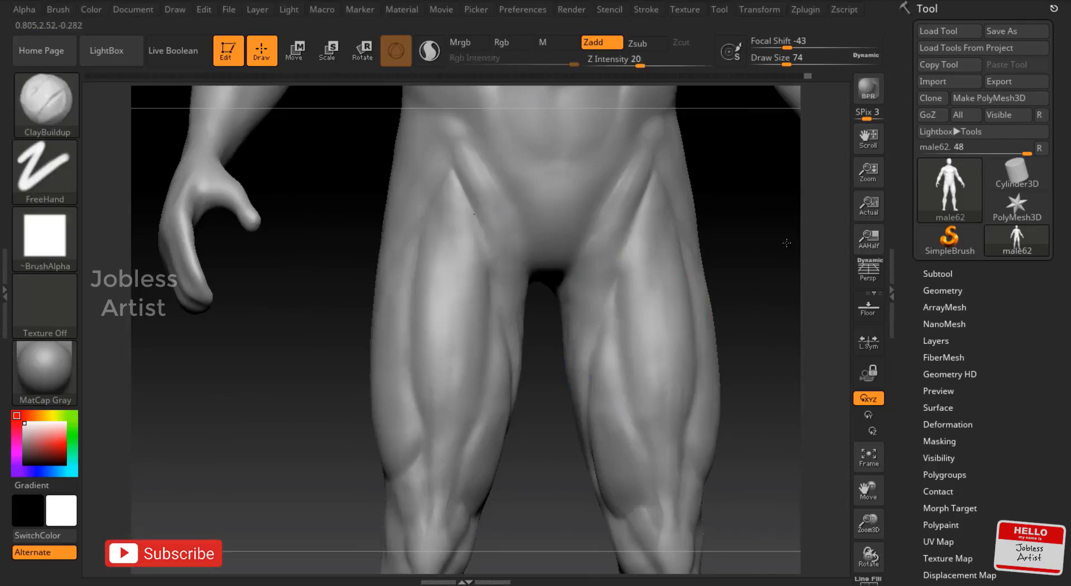
mouse_move(599, 254)
right_mouse_down()
mouse_move(641, 328)
mouse_move(637, 265)
right_mouse_up()
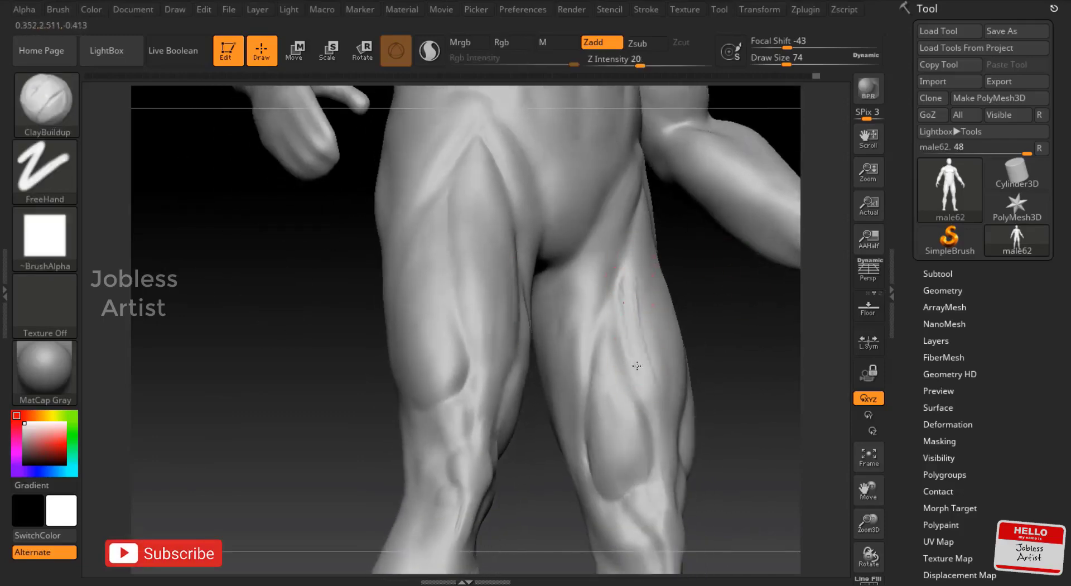
right_click_drag(636, 365, 647, 237)
key("shift")
right_click_drag(659, 388, 622, 303)
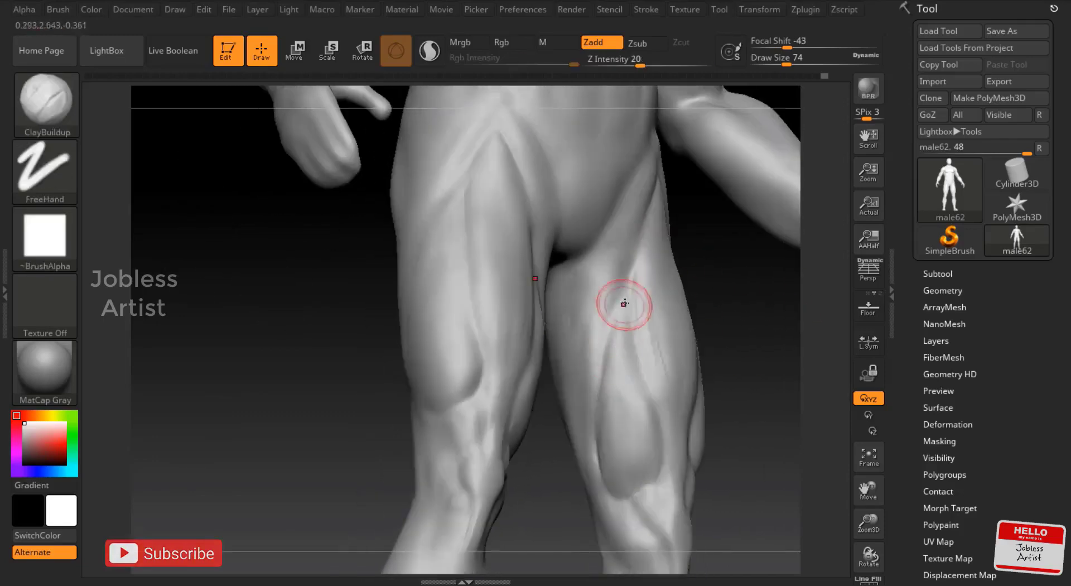
key("shift")
right_click_drag(617, 474, 638, 459, "shift")
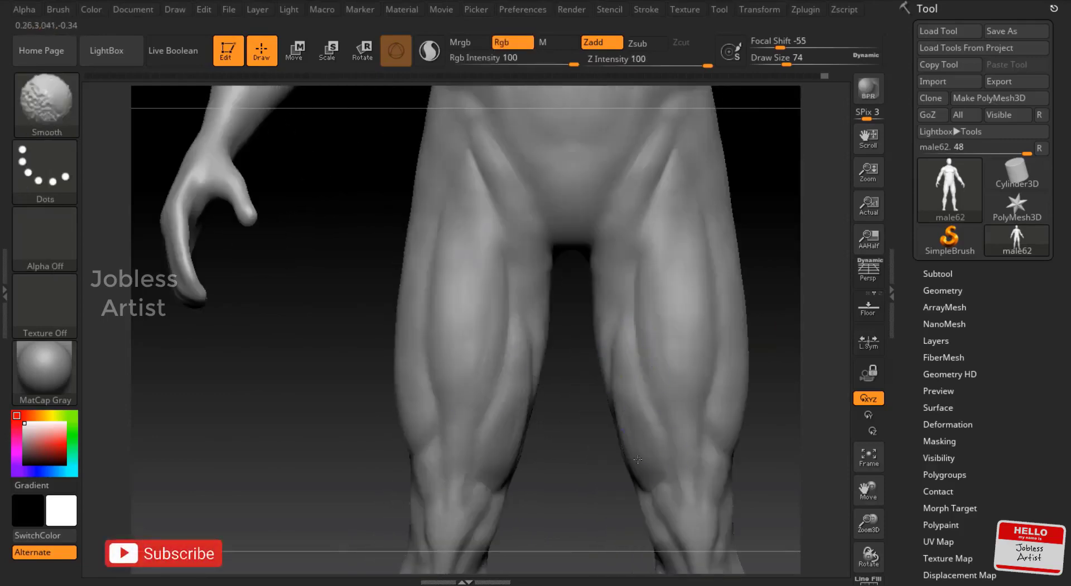
Smooth the inner thigh near the groin, then frame the figure and square the leg view
right_click_drag(657, 354, 572, 474, "alt")
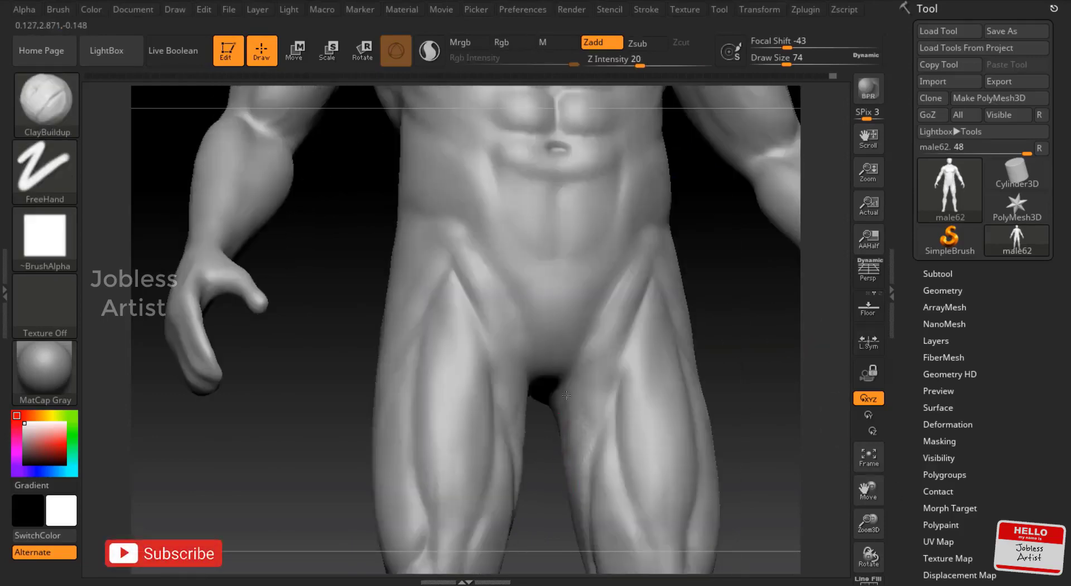
right_click_drag(566, 395, 591, 254, "shift")
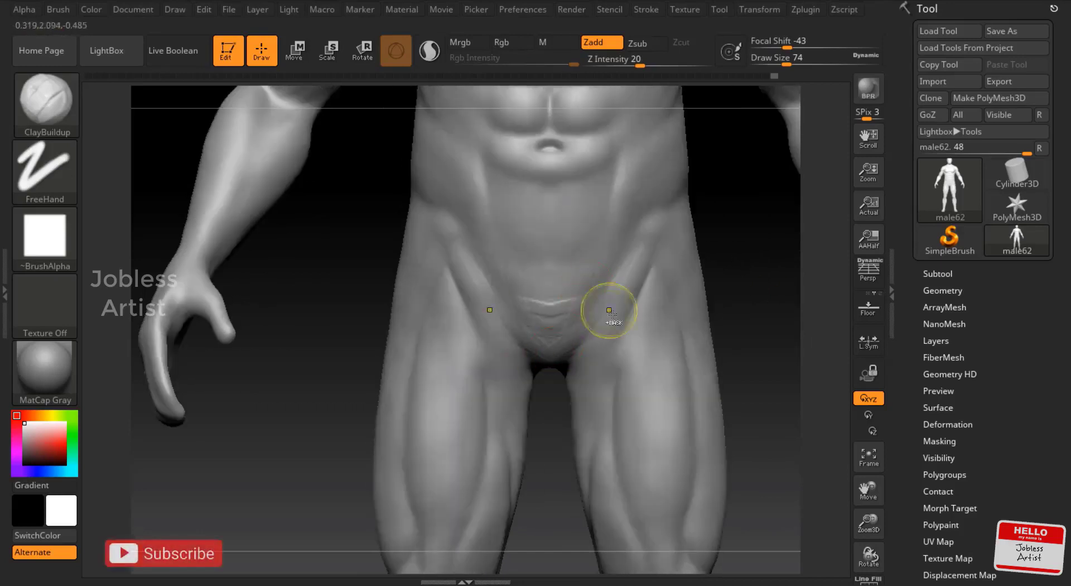
key("shift")
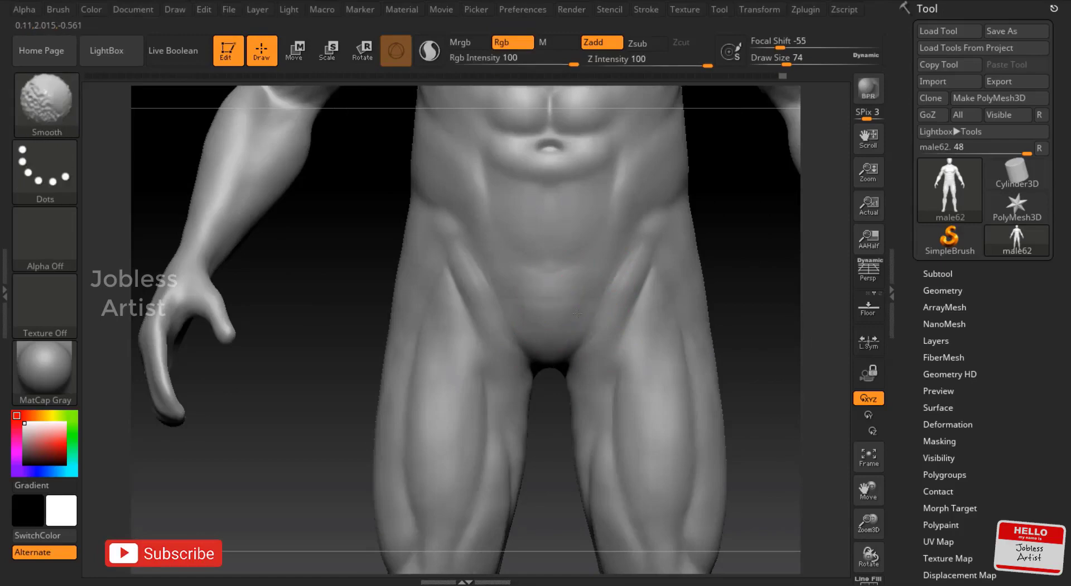
right_click_drag(559, 265, 551, 430)
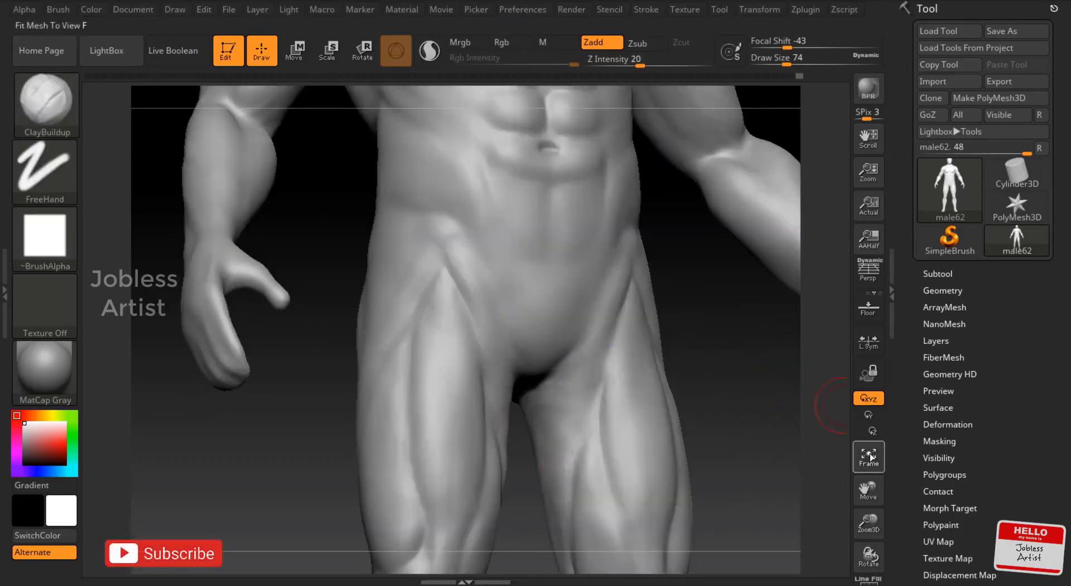
key("f")
mouse_move(868, 490)
left_mouse_down()
mouse_move(681, 371)
mouse_move(775, 95)
left_mouse_up()
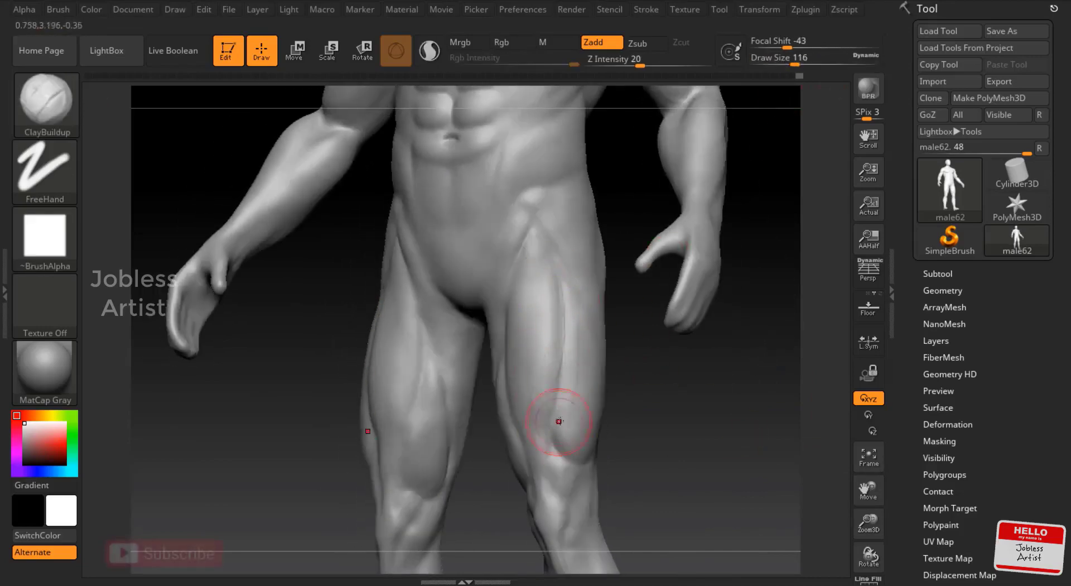
right_click_drag(557, 420, 512, 325, "shift")
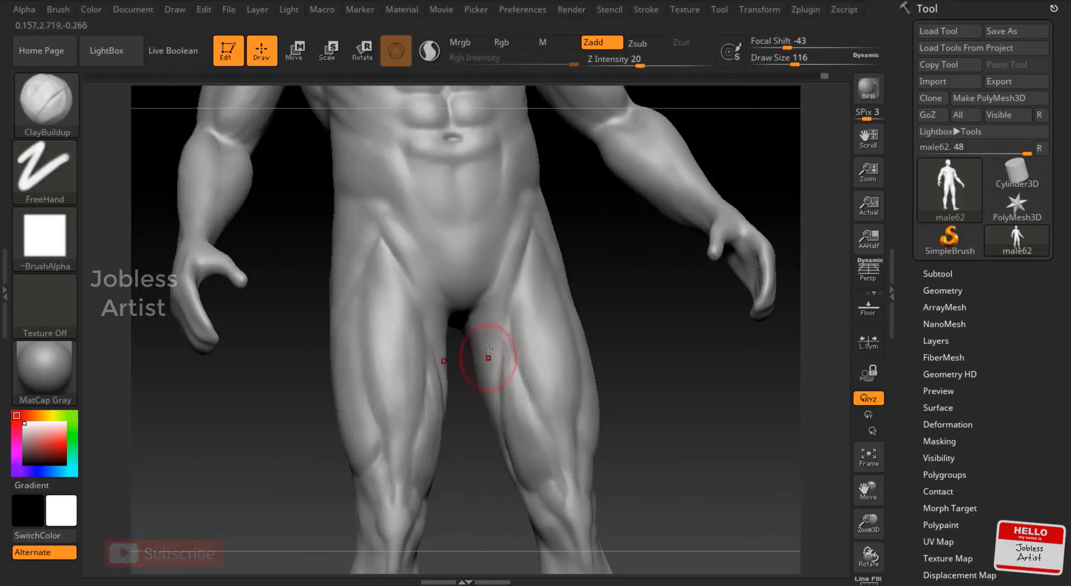
mouse_move(490, 359)
right_mouse_down("shift")
mouse_move(614, 275)
mouse_move(521, 239)
right_mouse_up("shift")
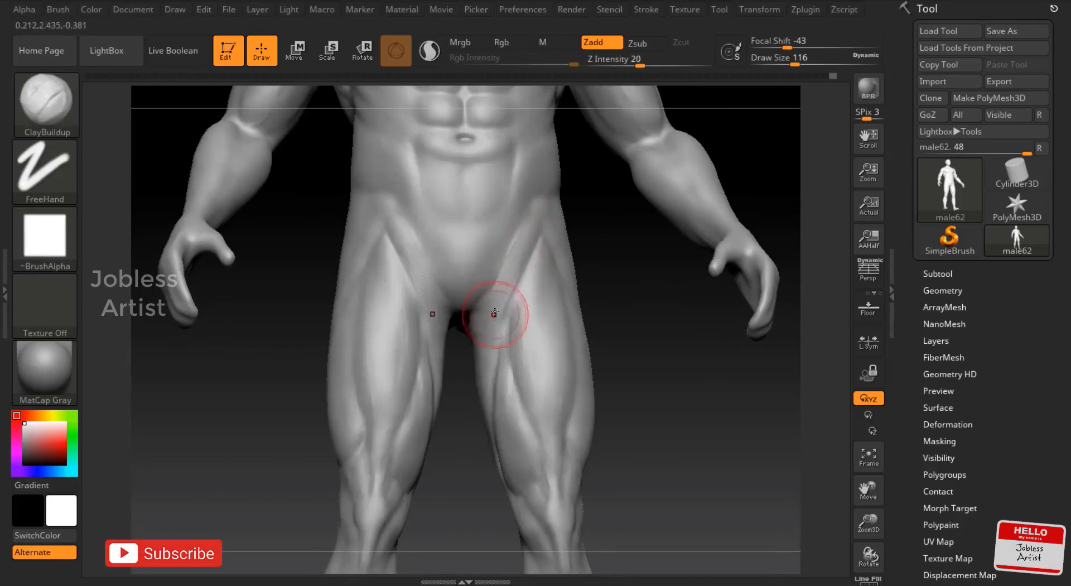
key("shift")
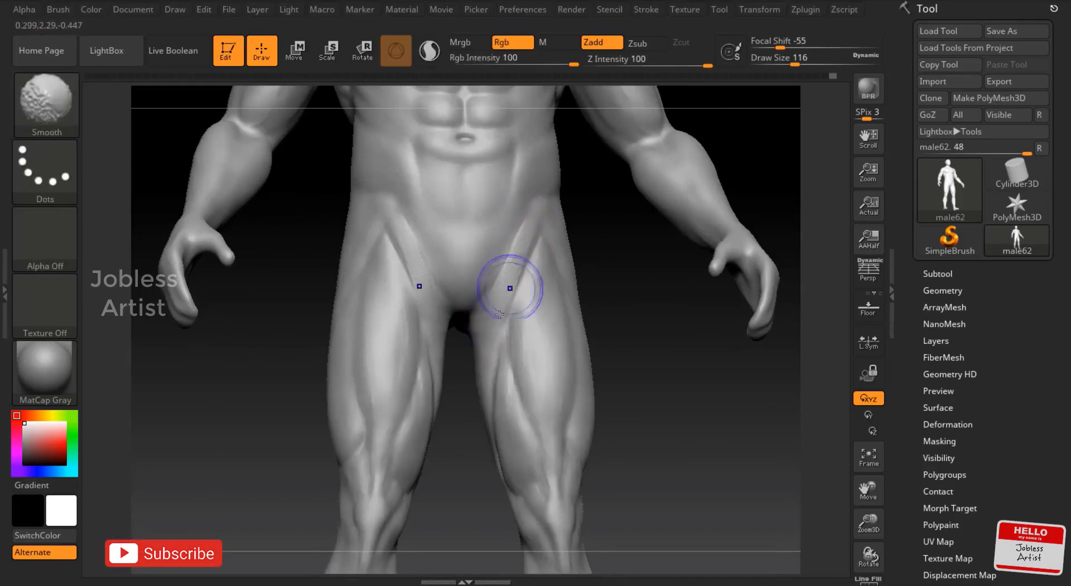
Bring the lower legs into a close side view and smooth the surface
right_click_drag(640, 302, 614, 278)
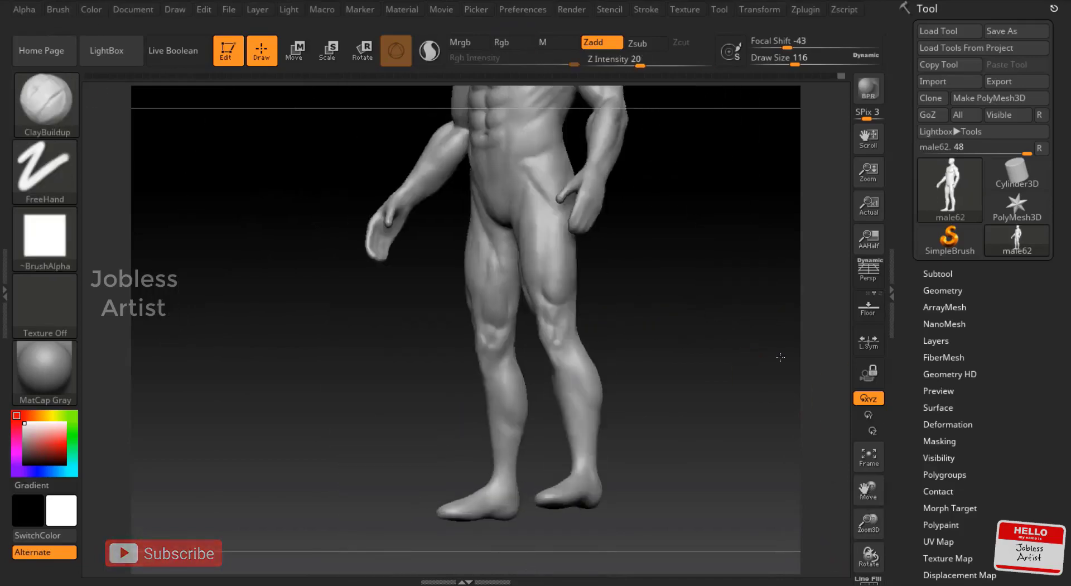
mouse_move(869, 523)
left_mouse_down()
mouse_move(878, 582)
mouse_move(669, 258)
left_mouse_up()
mouse_move(670, 258)
right_mouse_down()
mouse_move(549, 316)
mouse_move(685, 290)
mouse_move(540, 300)
right_mouse_up()
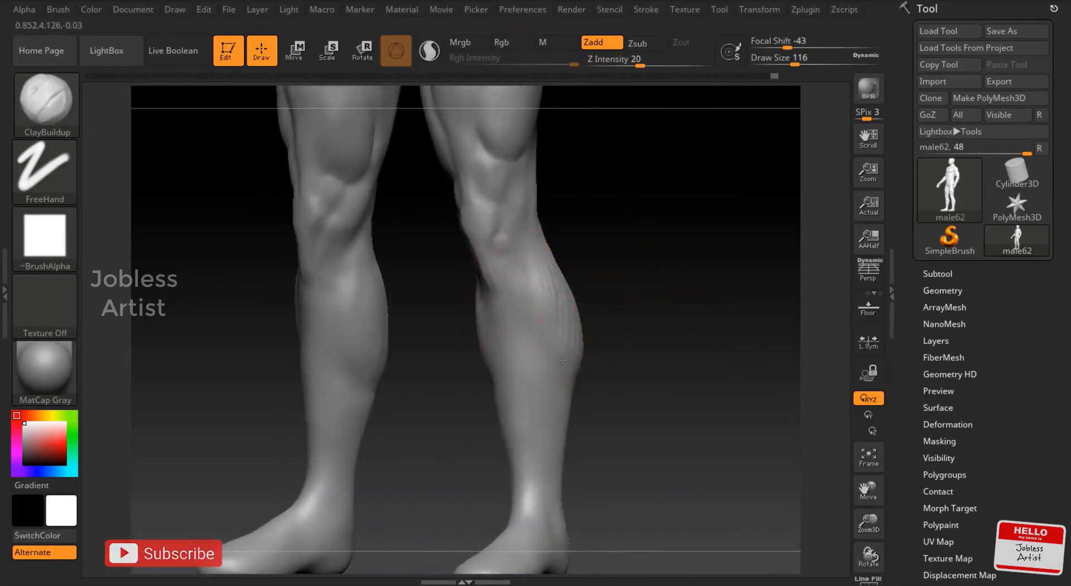
right_click_drag(562, 361, 605, 311)
key("shift")
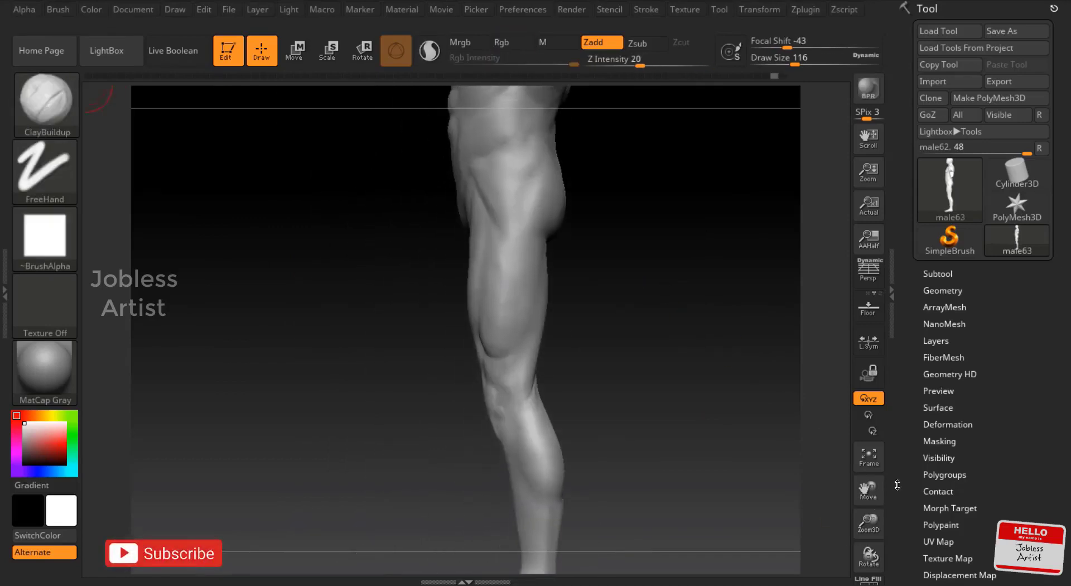
Pull the back of the thigh outward with the Move brush, then frame the knee at brush size 124
key("b")
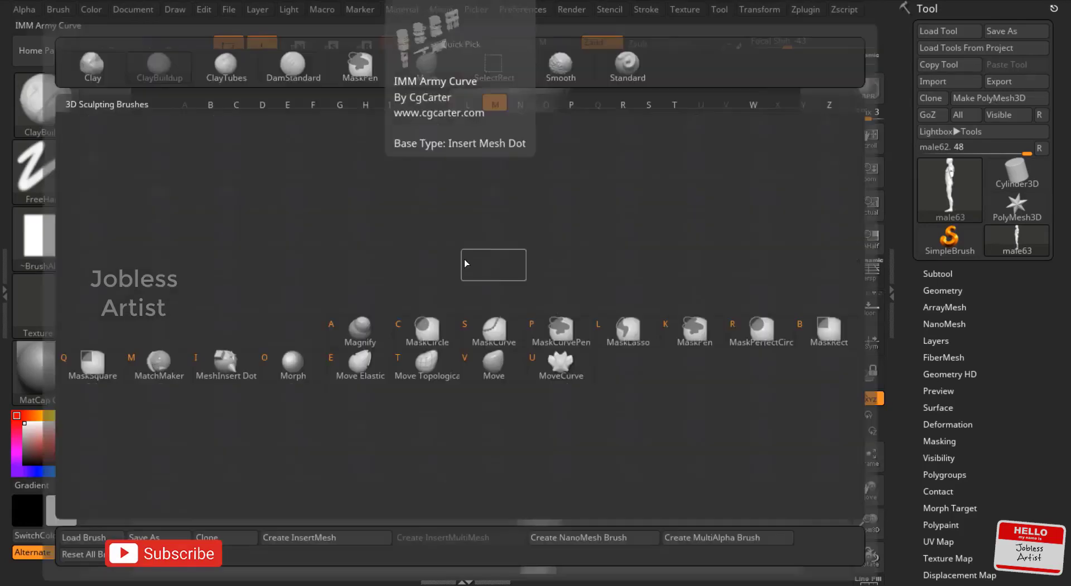
key("v")
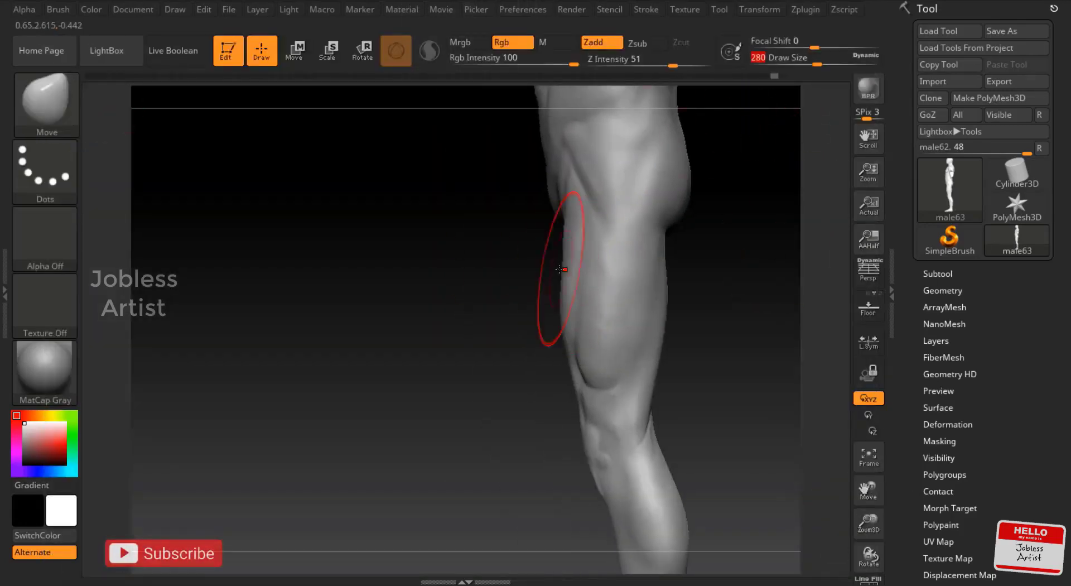
left_click_drag(561, 270, 554, 254)
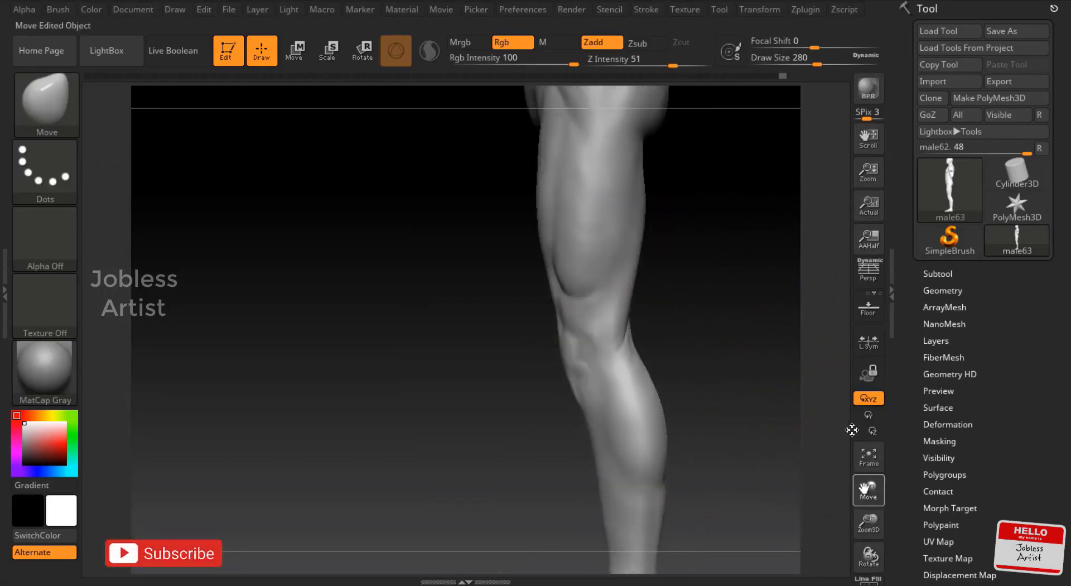
left_click_drag(817, 63, 793, 57)
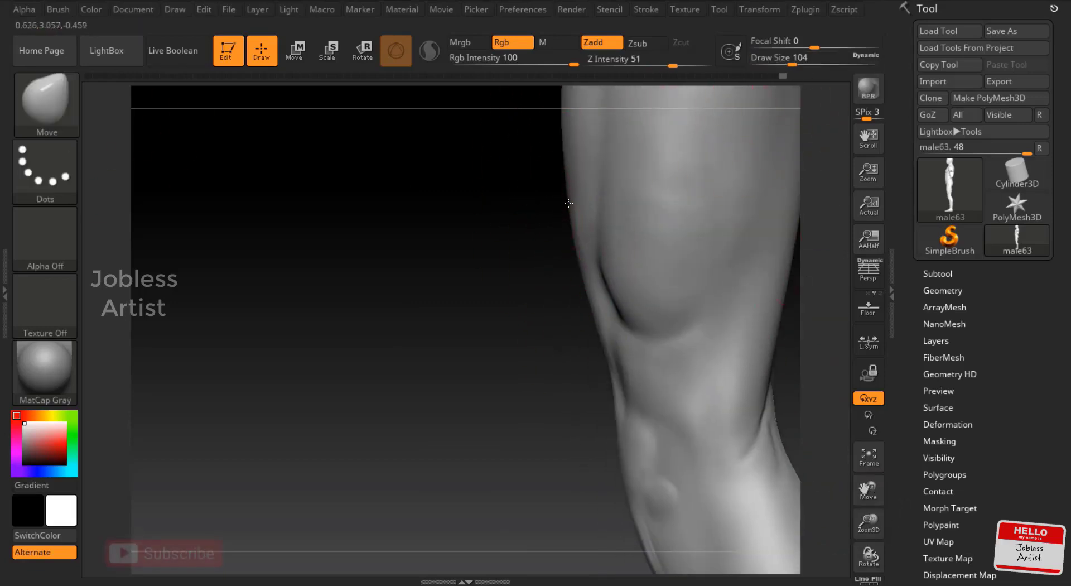
left_click_drag(868, 555, 610, 349)
key("bracketright")
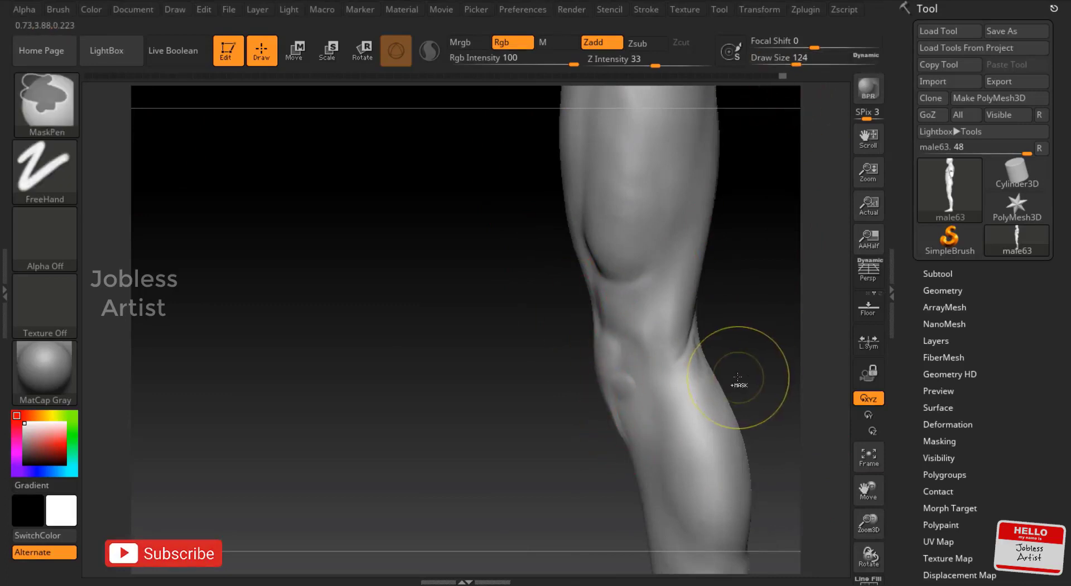
Select ClayBuildup and orbit to view both thighs from behind
mouse_move(741, 383)
left_mouse_down()
mouse_move(750, 119)
mouse_move(768, 263)
left_mouse_up()
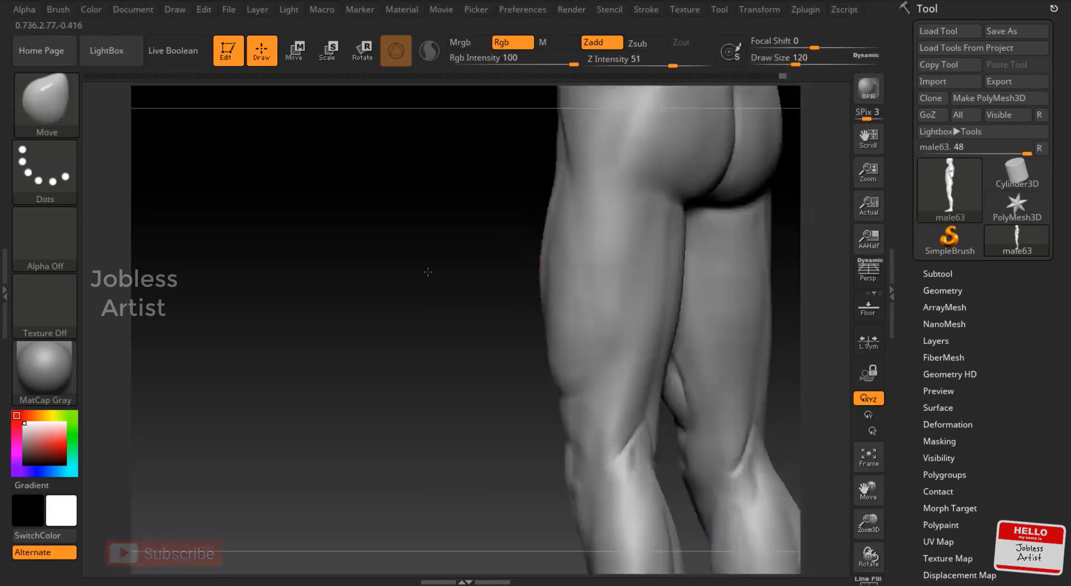
left_click(806, 58)
key("b")
key("c")
key("b")
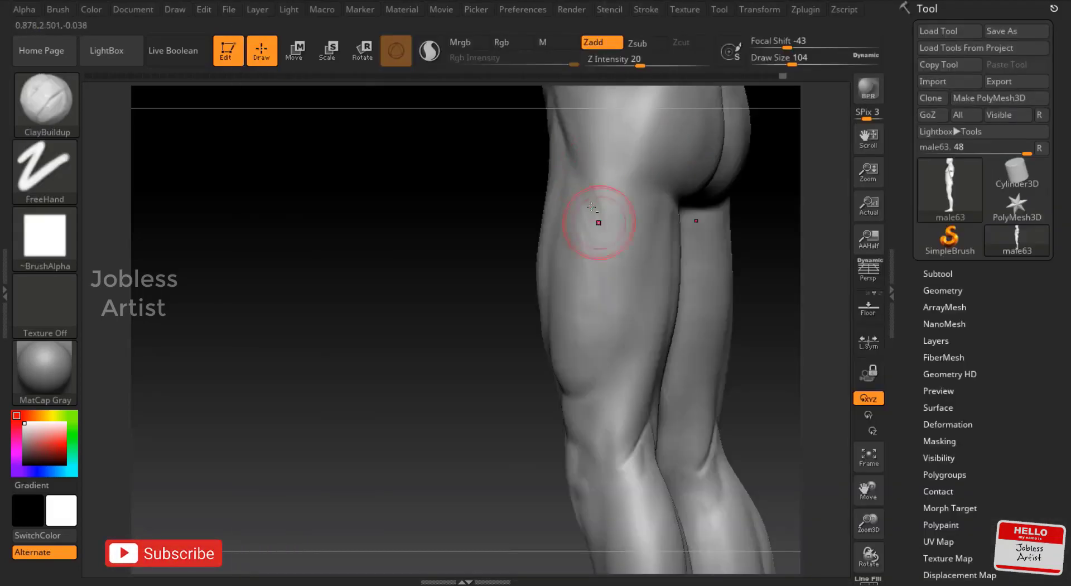
mouse_move(815, 223)
left_mouse_down()
mouse_move(854, 197)
mouse_move(597, 186)
left_mouse_up()
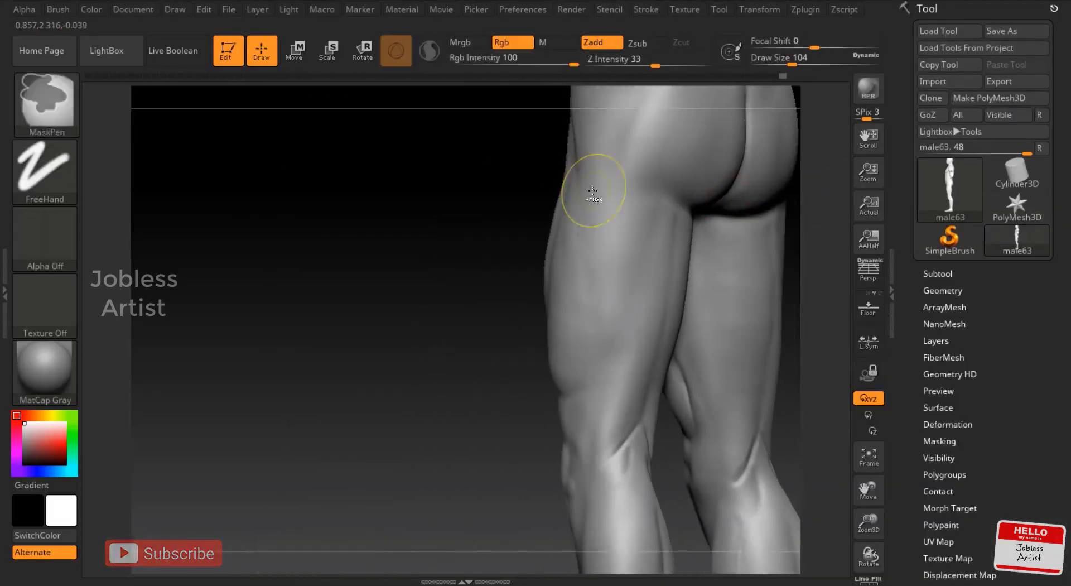
left_click_drag(812, 273, 803, 271)
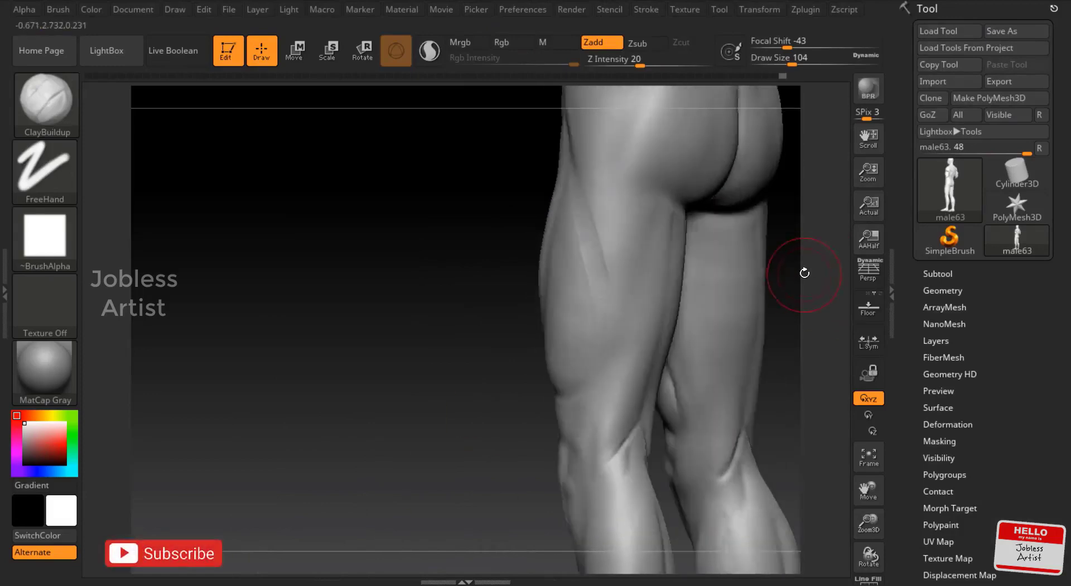
left_click_drag(846, 464, 817, 251)
Try ClayTubes, lower Z Intensity to 16, and return to ClayBuildup
key("b")
key("c")
key("t")
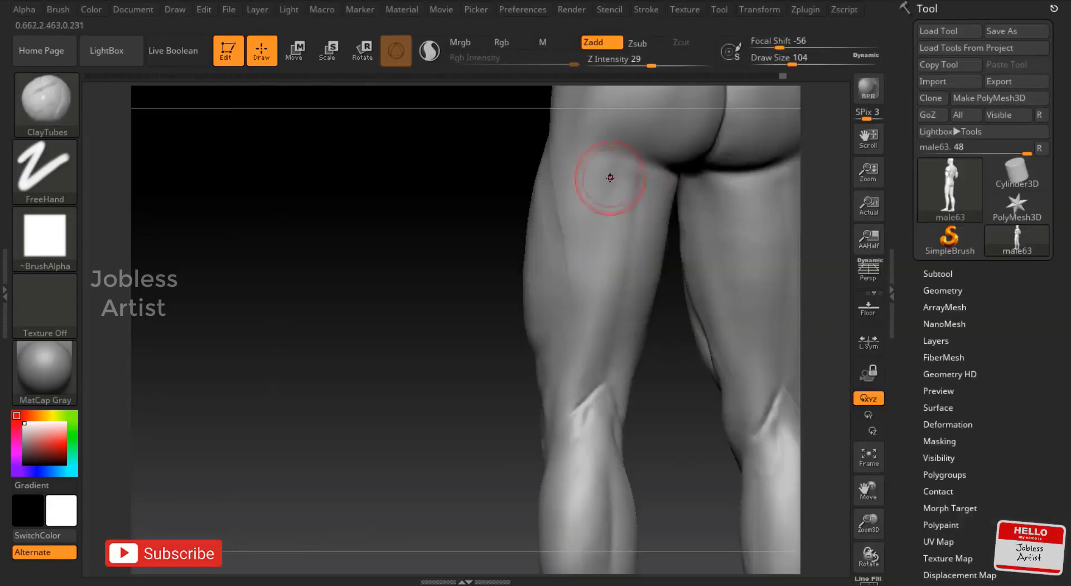
key("u")
type("16")
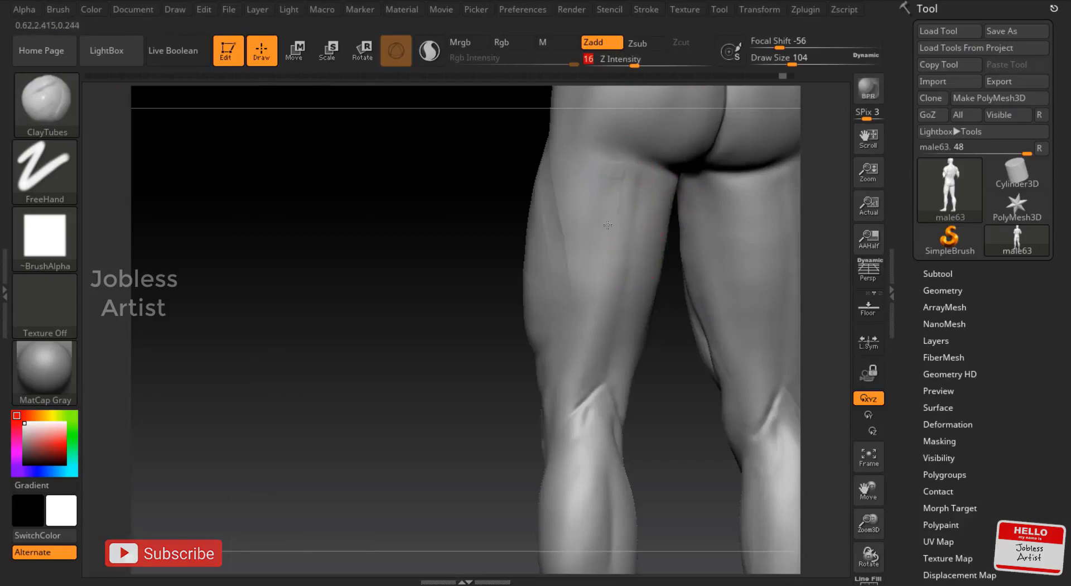
key("b")
key("c")
key("l")
key("b")
key("c")
key("b")
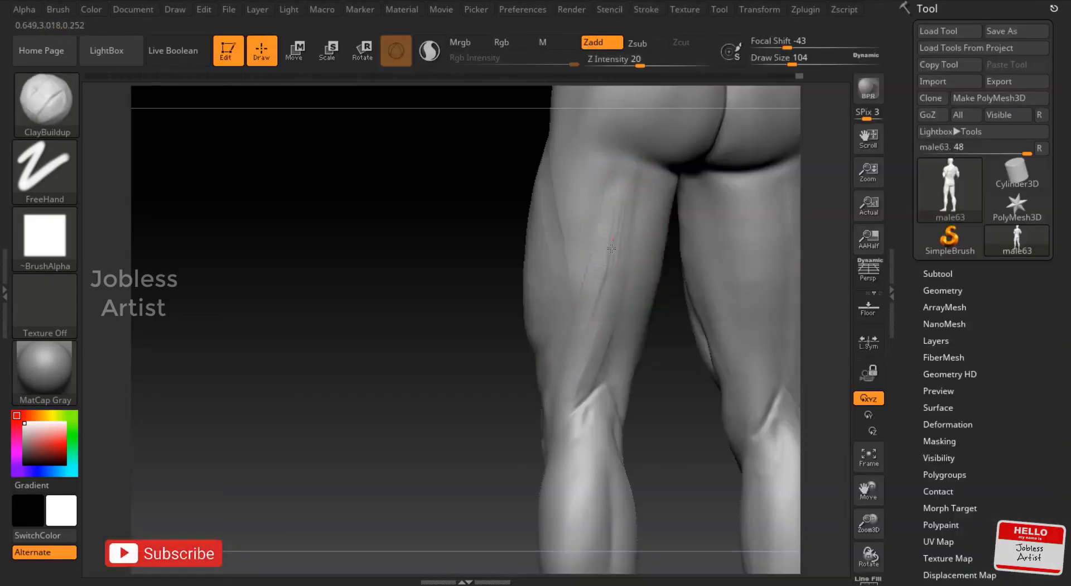
Smooth the back of the thigh and dismiss the undo-history warning
left_click_drag(665, 360, 575, 403, "shift")
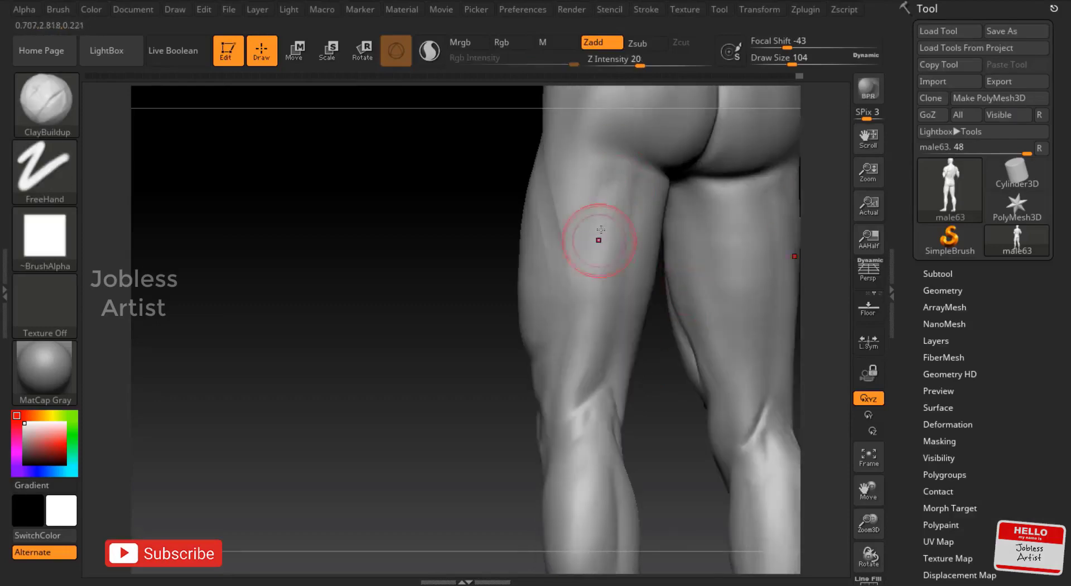
mouse_move(580, 315)
left_mouse_down("shift")
mouse_move(652, 366)
mouse_move(581, 402)
mouse_move(698, 413)
mouse_move(607, 389)
left_mouse_up("shift")
left_click(581, 403, "shift")
left_click(593, 422)
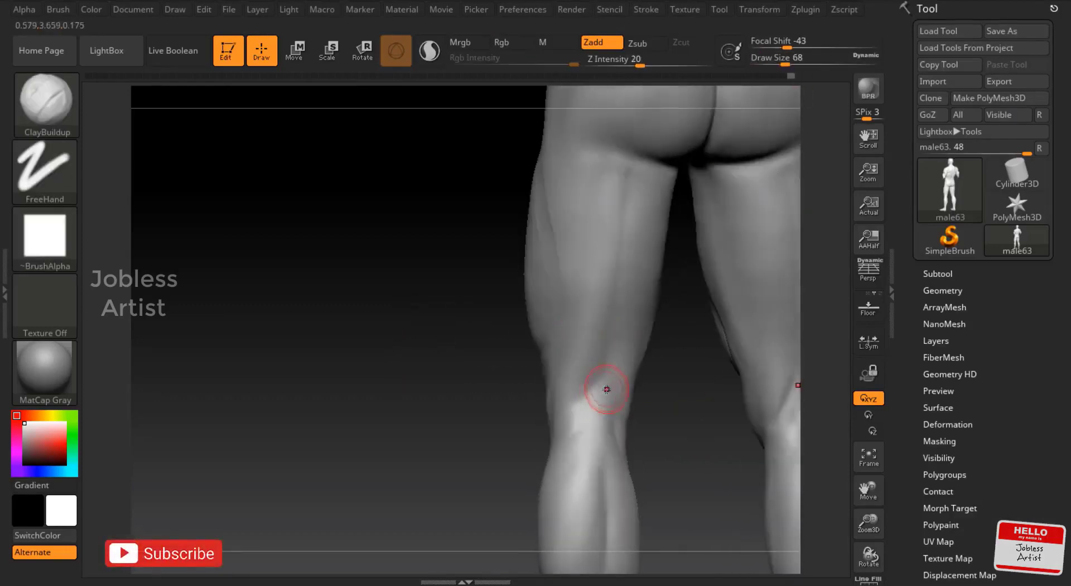
Pick DamStandard, then undo the last four sculpting steps
key("b")
key("d")
key("s")
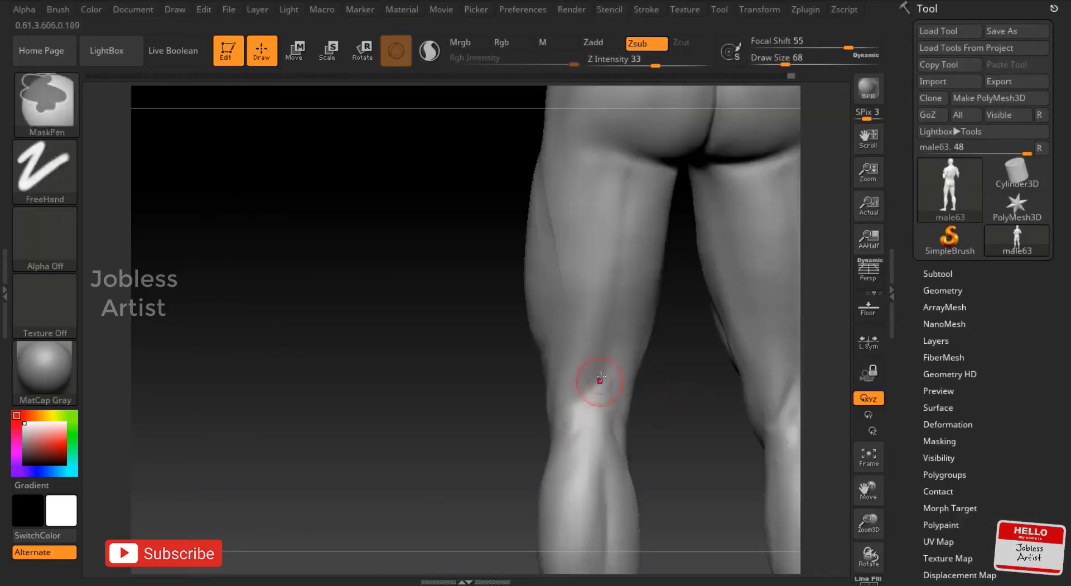
key("ctrl+z")
key("ctrl+z")
key("ctrl+z")
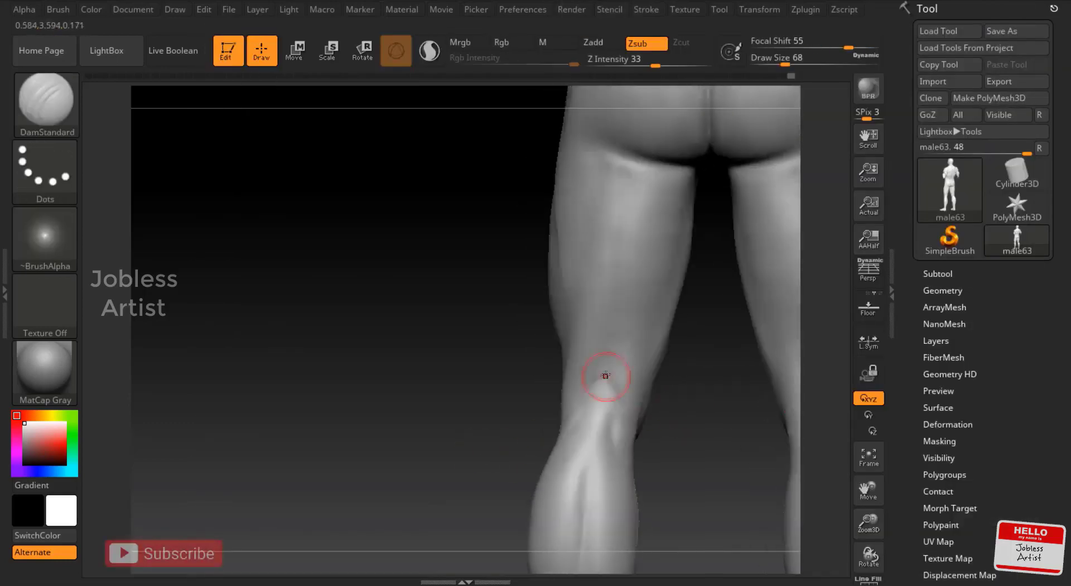
key("ctrl+z")
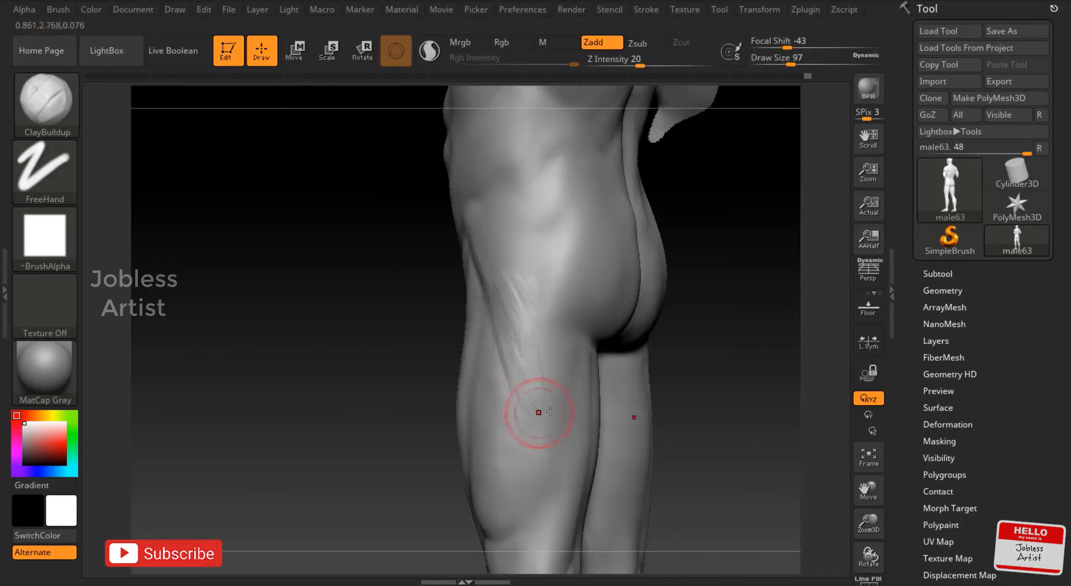
key("ctrl+z")
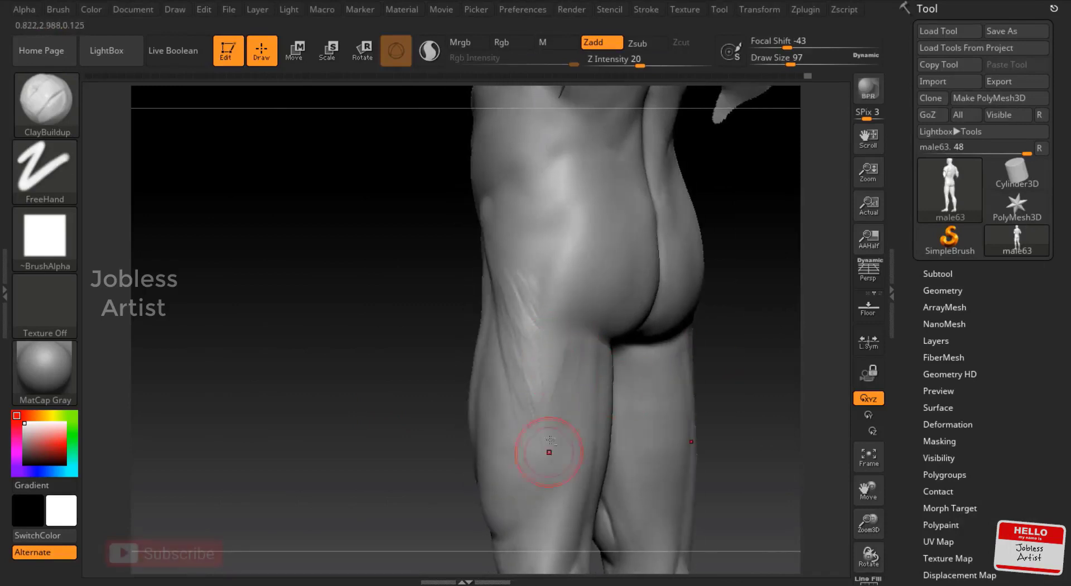
key("ctrl+z")
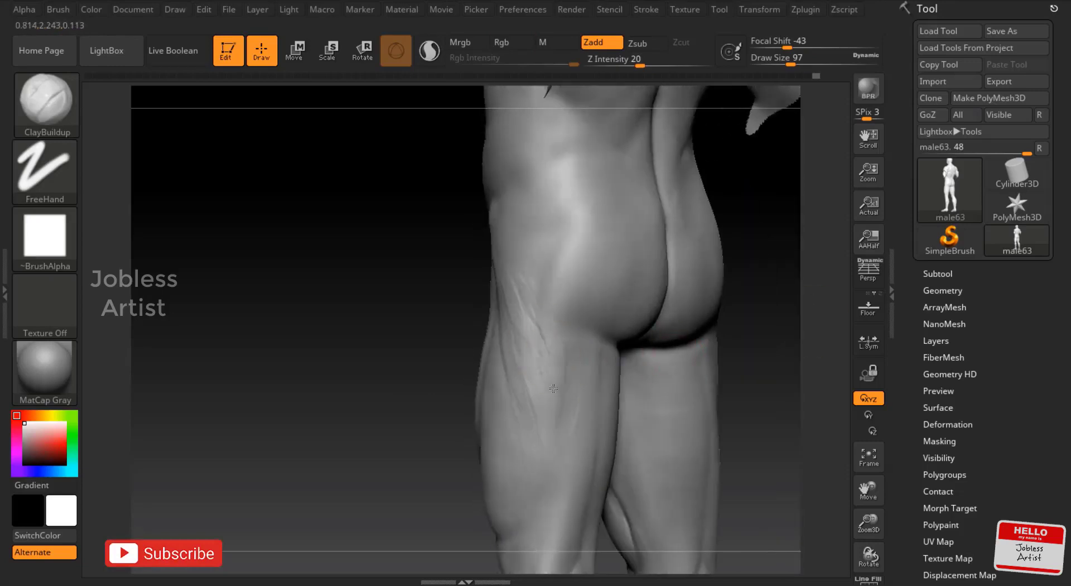
Build up clay on the back of the thigh while orbiting around the hip and leg
key("shift")
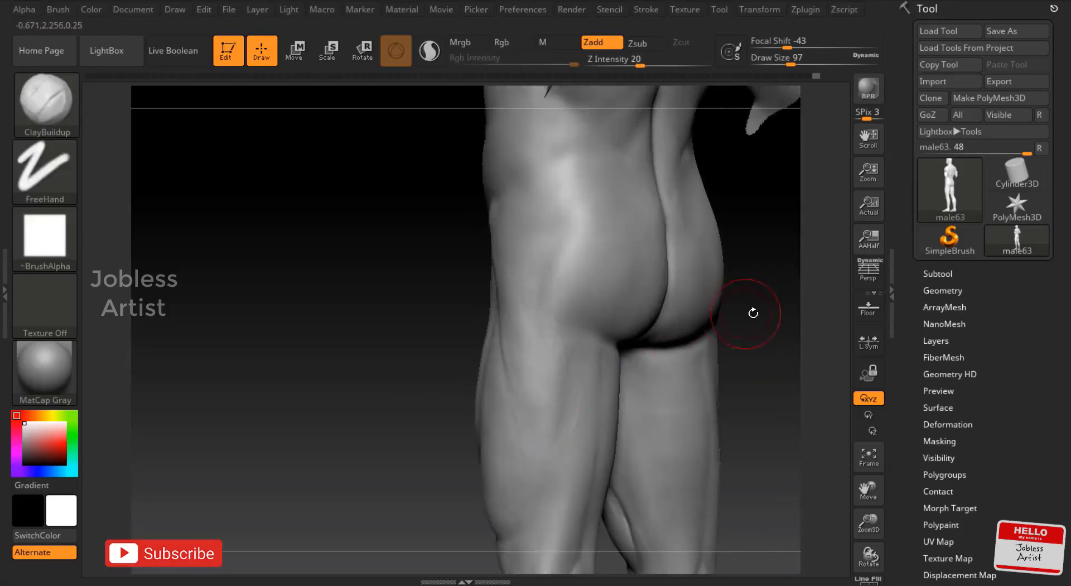
mouse_move(753, 311)
left_mouse_down()
mouse_move(707, 333)
mouse_move(641, 324)
left_mouse_up()
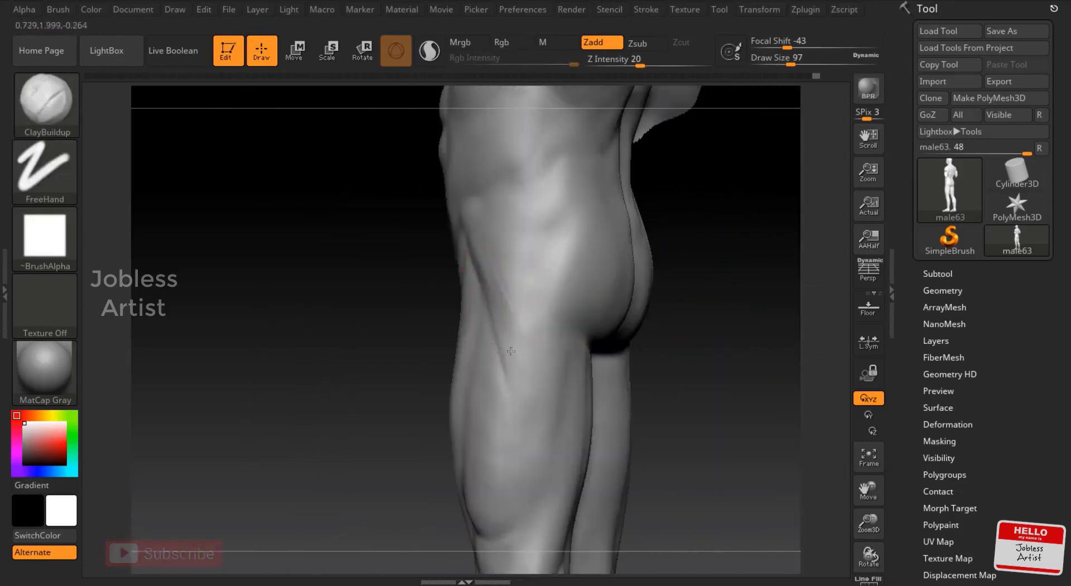
left_click_drag(508, 322, 487, 241)
left_click_drag(749, 294, 717, 286)
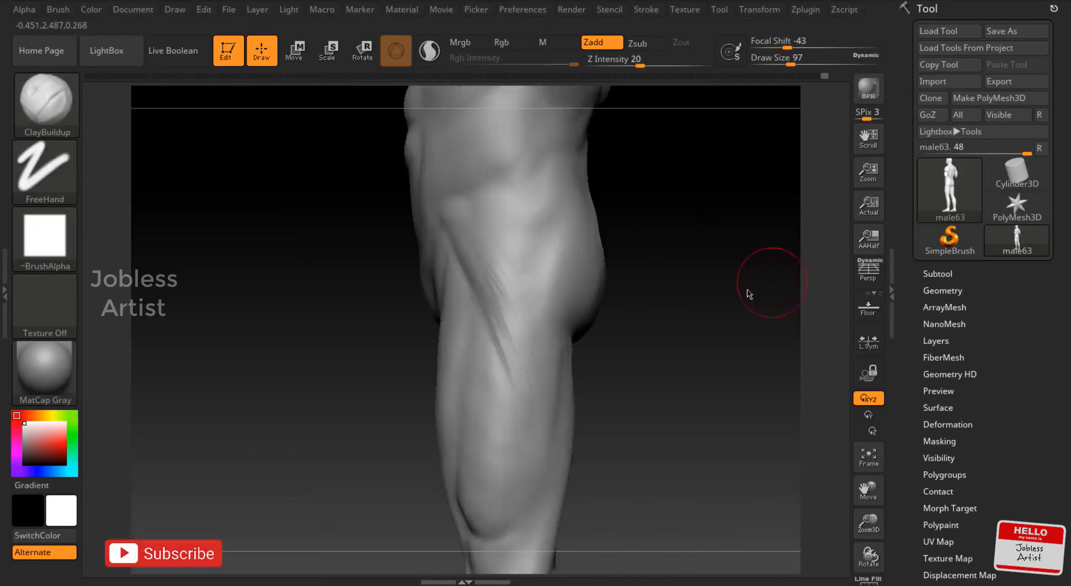
Select DamStandard and orbit around the hips, dismissing the undo-history warning
key("b")
key("d")
key("s")
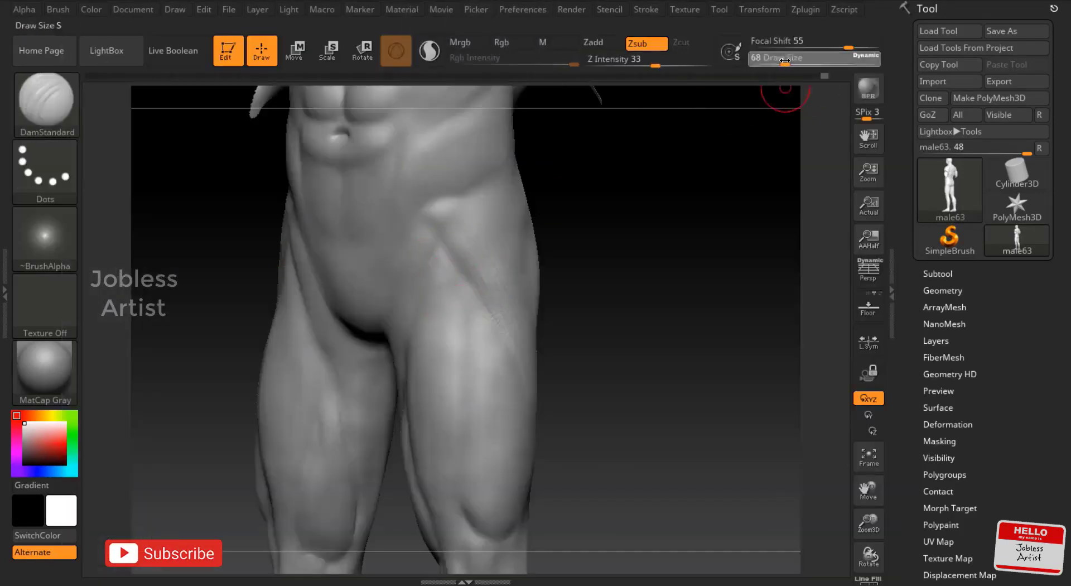
mouse_move(648, 318)
left_mouse_down()
mouse_move(565, 334)
mouse_move(536, 363)
left_mouse_up()
key("ctrl")
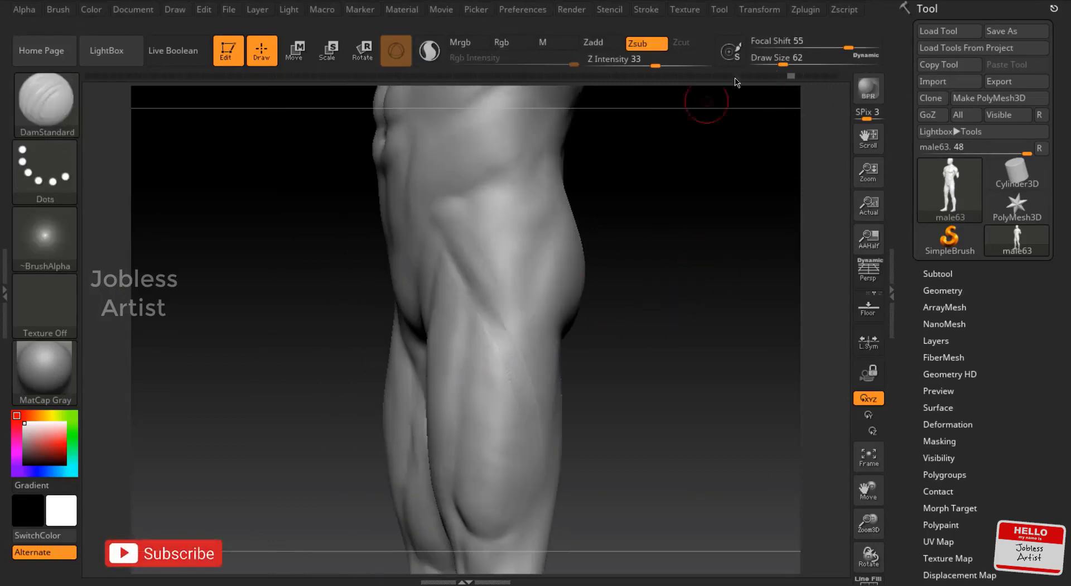
left_click_drag(806, 79, 543, 205)
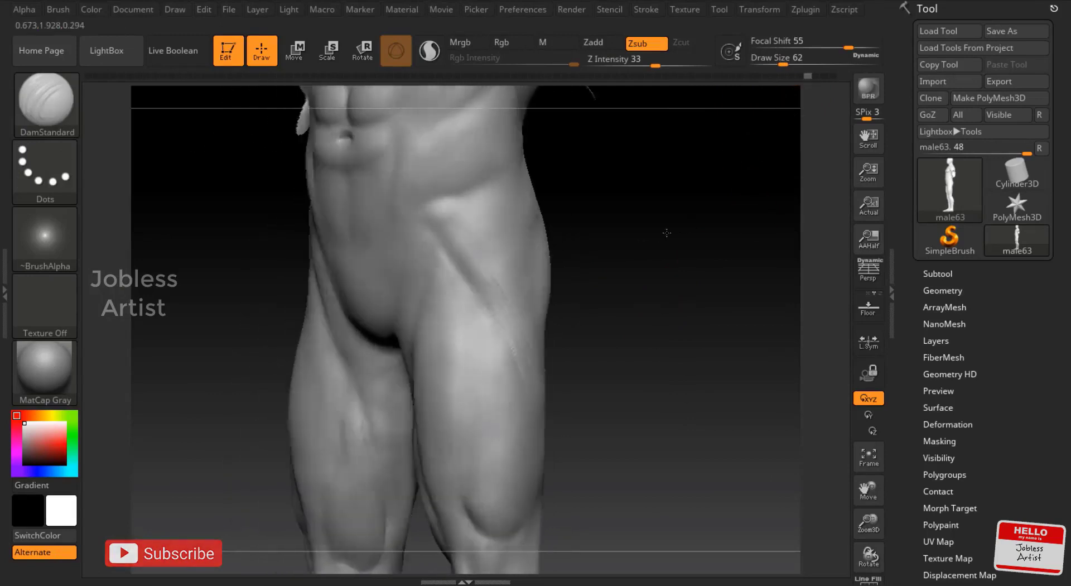
left_click(544, 204)
key("Return")
mouse_move(603, 299)
left_mouse_down()
mouse_move(626, 294)
mouse_move(480, 233)
left_mouse_up()
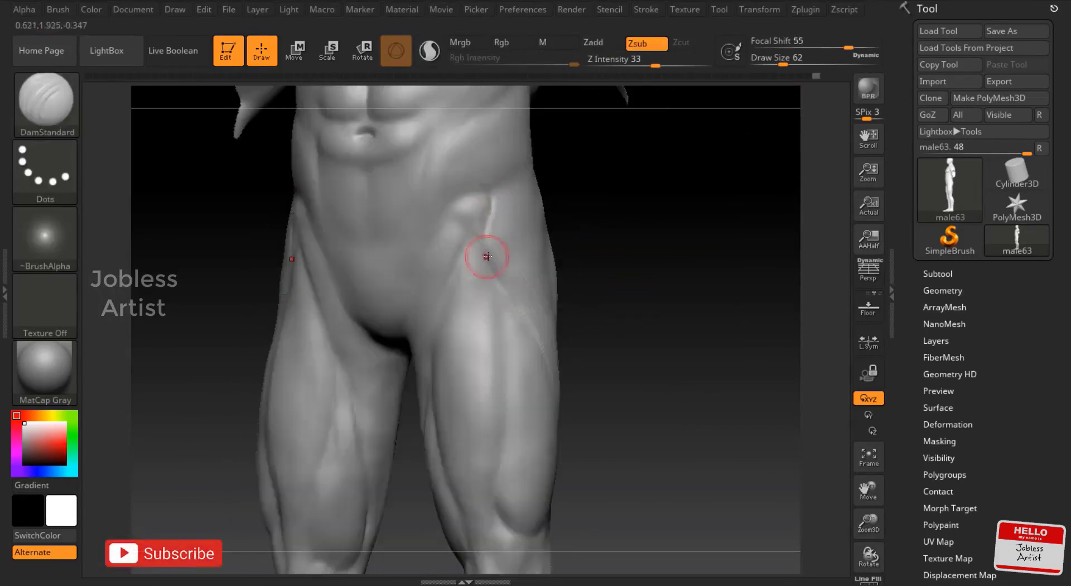
mouse_move(531, 202)
left_mouse_down()
mouse_move(545, 311)
mouse_move(613, 278)
mouse_move(705, 265)
left_mouse_up()
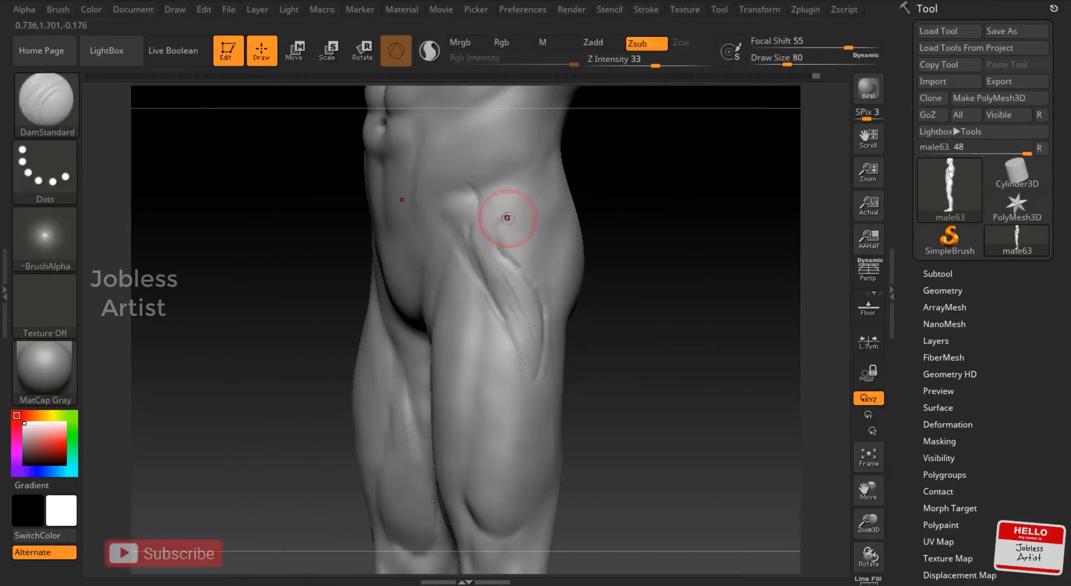
left_click_drag(584, 344, 502, 240)
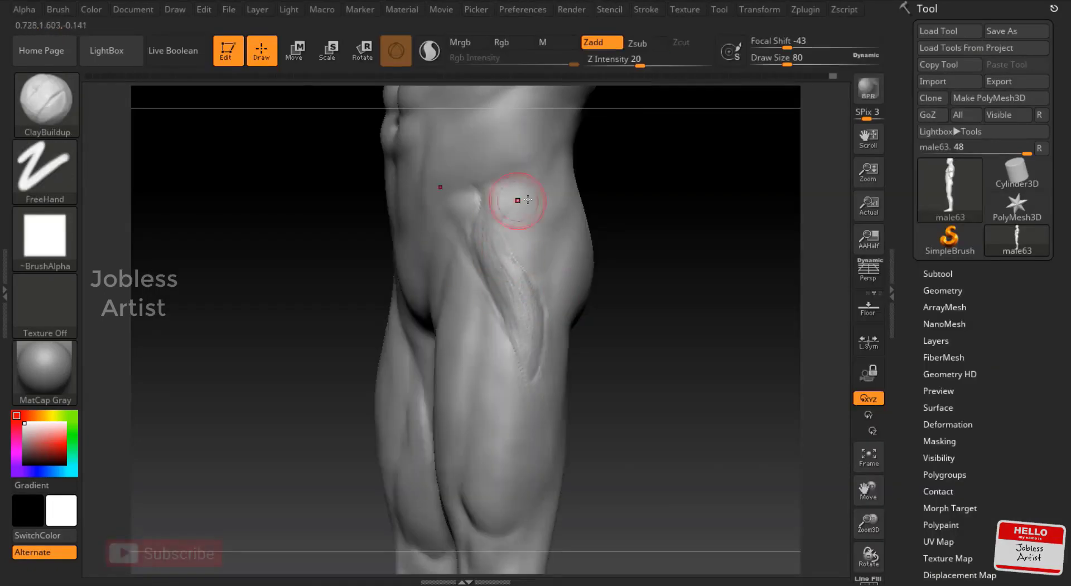
Build up the hip muscle mass and smooth the striated thigh detail, orbiting to check the form
left_click_drag(514, 196, 528, 184)
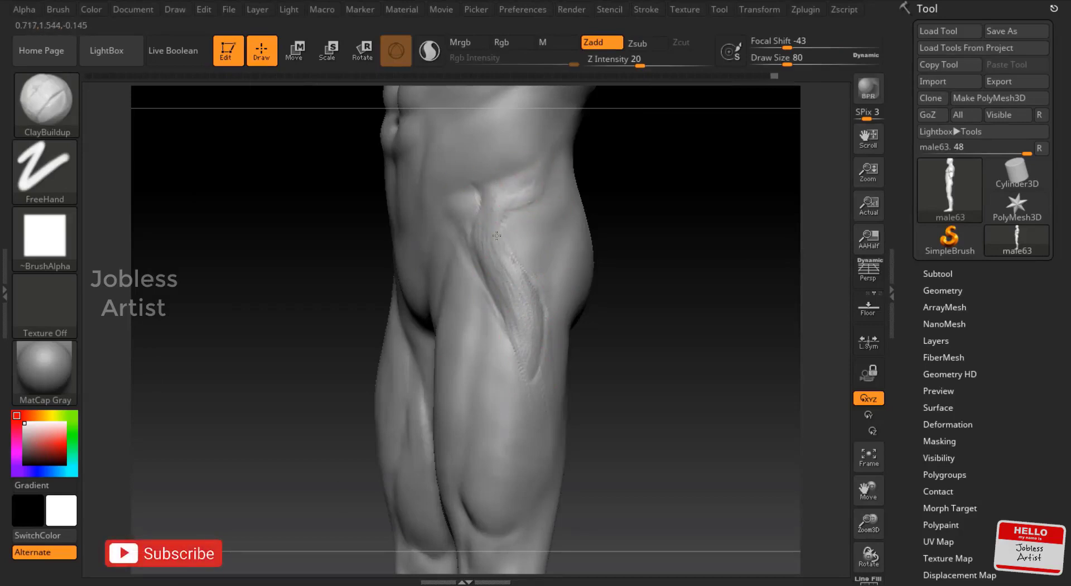
left_click_drag(497, 236, 526, 346, "shift")
left_click_drag(551, 282, 515, 325, "shift")
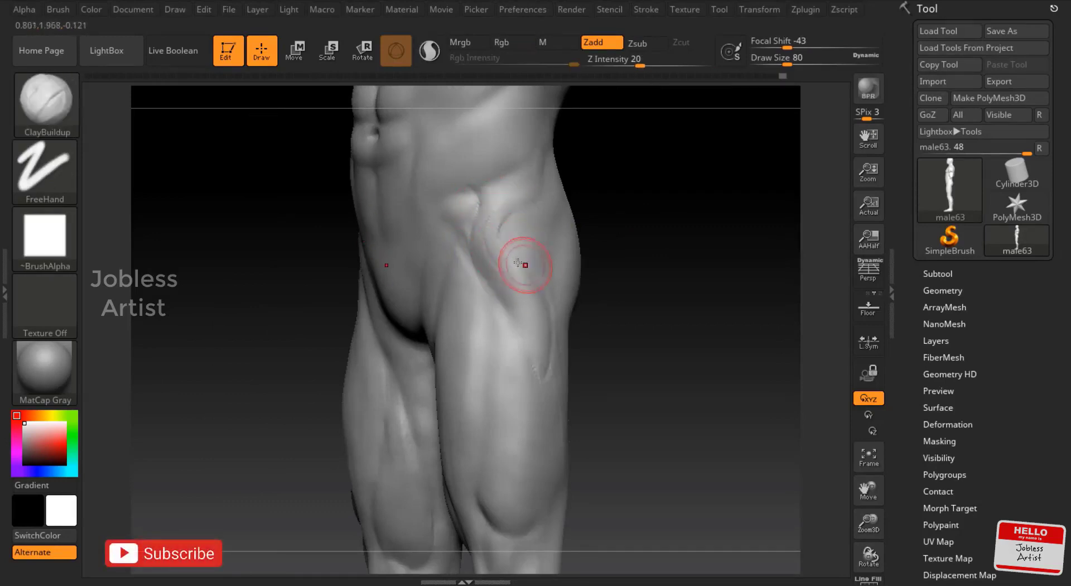
key("shift")
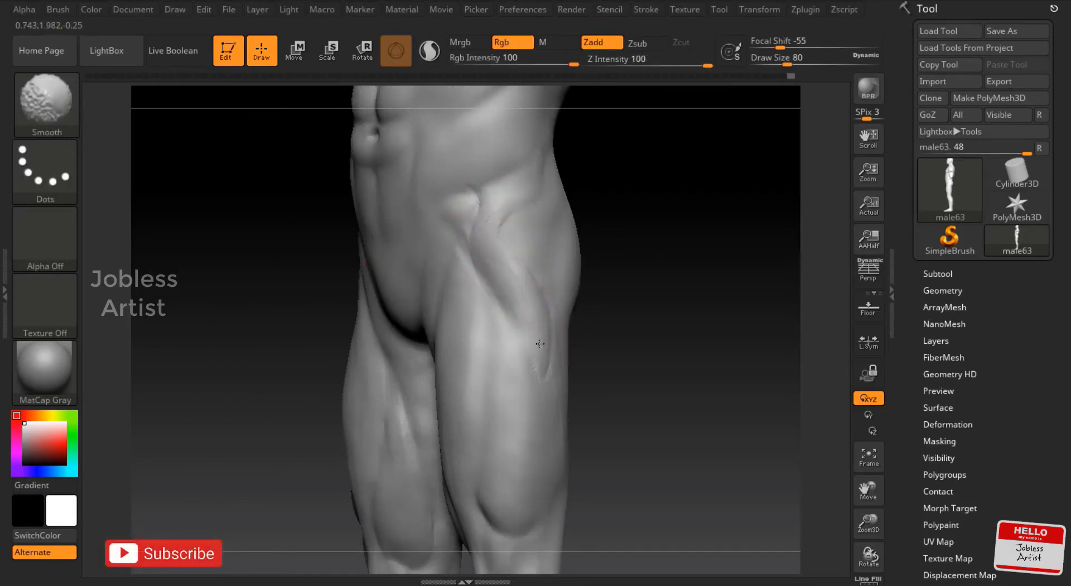
right_click_drag(513, 185, 534, 413)
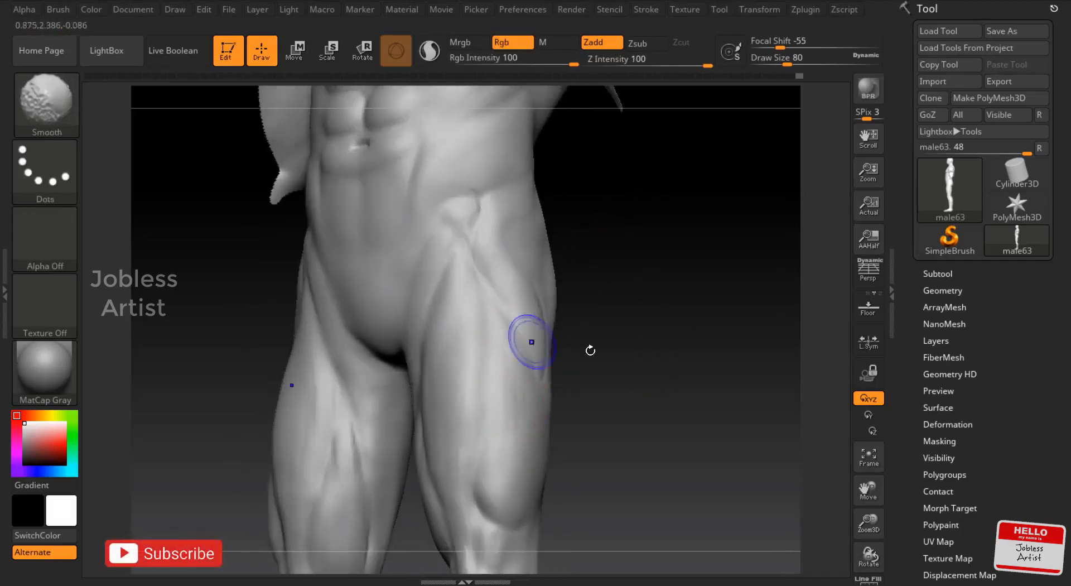
mouse_move(590, 349)
left_mouse_down("shift")
mouse_move(735, 274)
mouse_move(503, 187)
left_mouse_up("shift")
left_click_drag(607, 275, 356, 317)
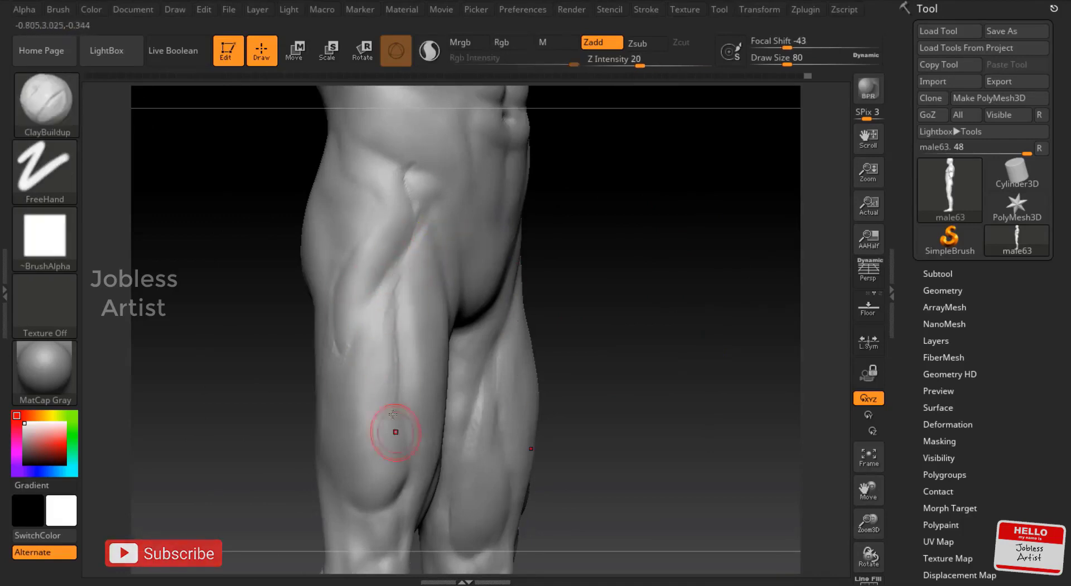
mouse_move(390, 431)
right_mouse_down()
mouse_move(595, 295)
mouse_move(406, 435)
mouse_move(402, 359)
right_mouse_up()
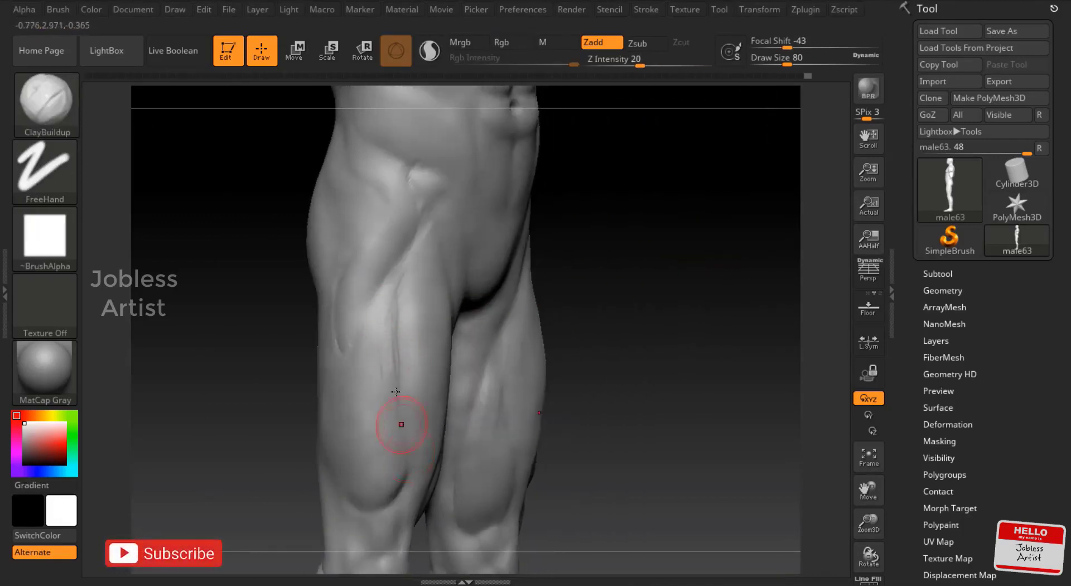
mouse_move(401, 423)
right_mouse_down()
mouse_move(636, 295)
mouse_move(533, 210)
right_mouse_up()
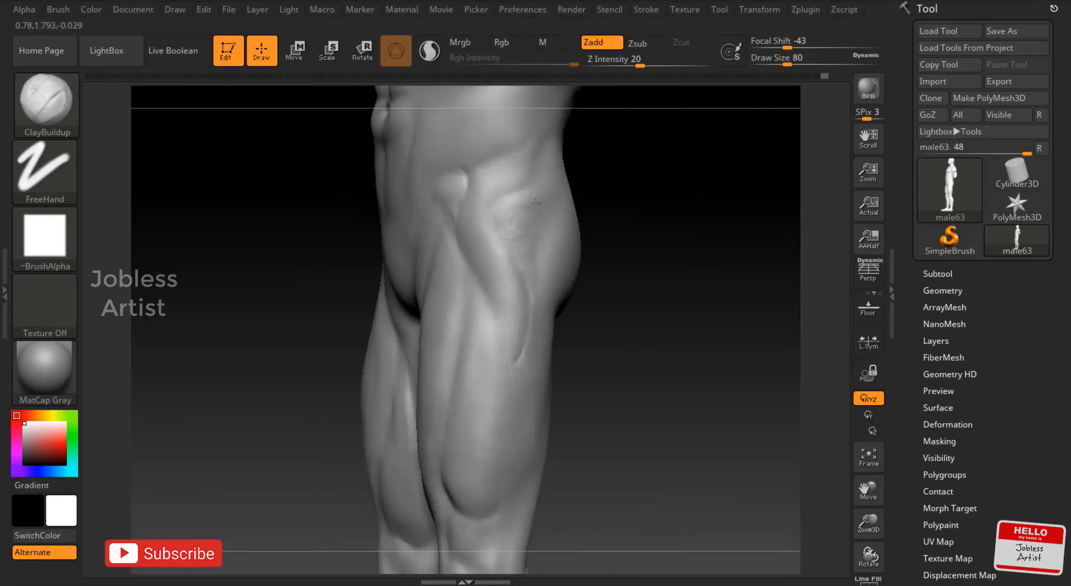
right_click_drag(631, 220, 517, 246)
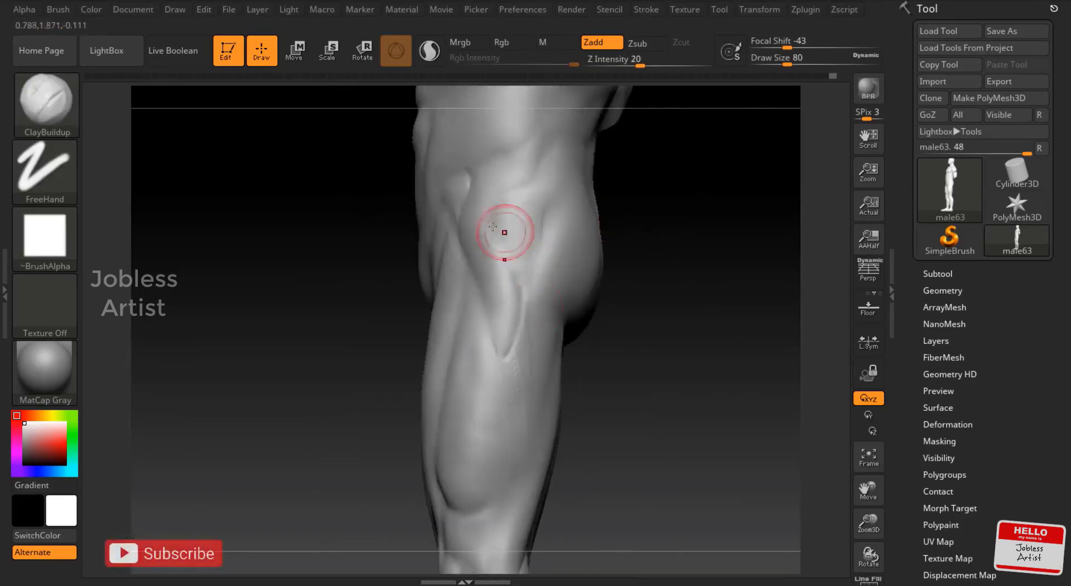
mouse_move(500, 304)
right_mouse_down()
mouse_move(530, 280)
mouse_move(681, 254)
right_mouse_up()
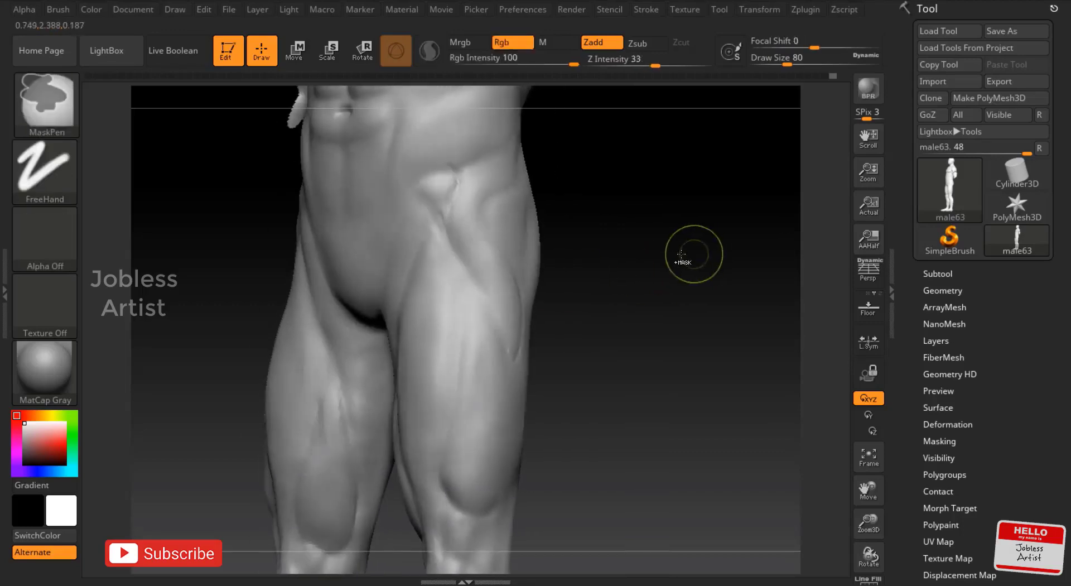
mouse_move(693, 192)
right_mouse_down()
mouse_move(830, 80)
mouse_move(675, 268)
right_mouse_up()
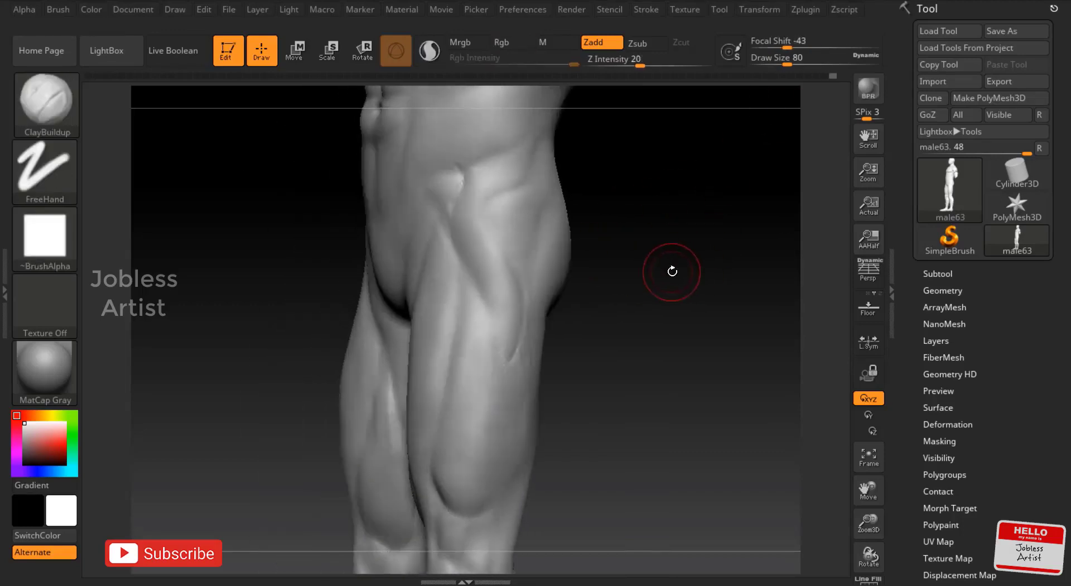
Reselect DamStandard and orbit to a front view of the chest and abs
key("b")
key("d")
key("s")
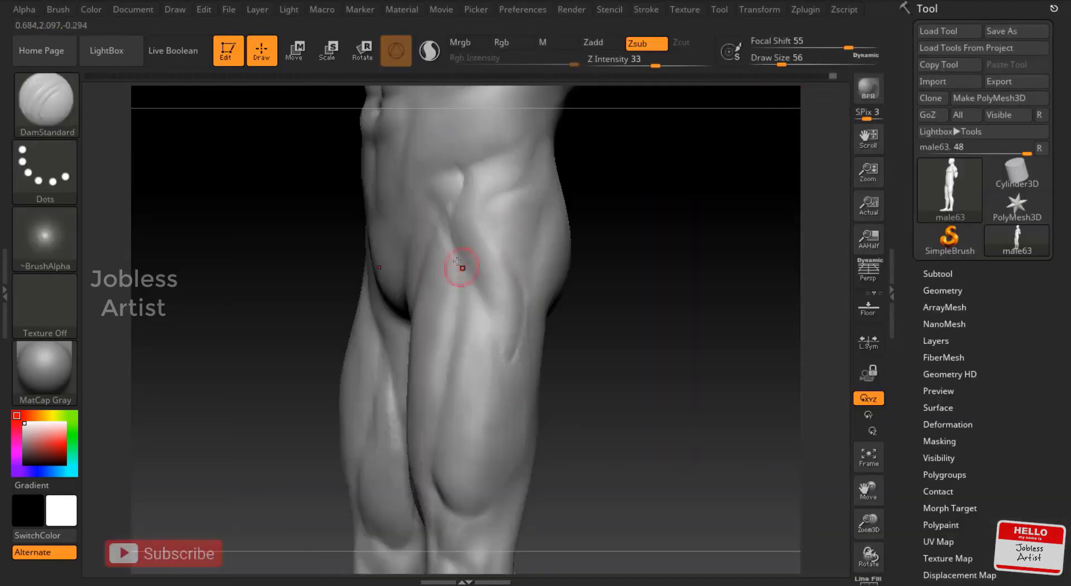
right_click_drag(454, 263, 602, 287)
right_click_drag(707, 250, 848, 450)
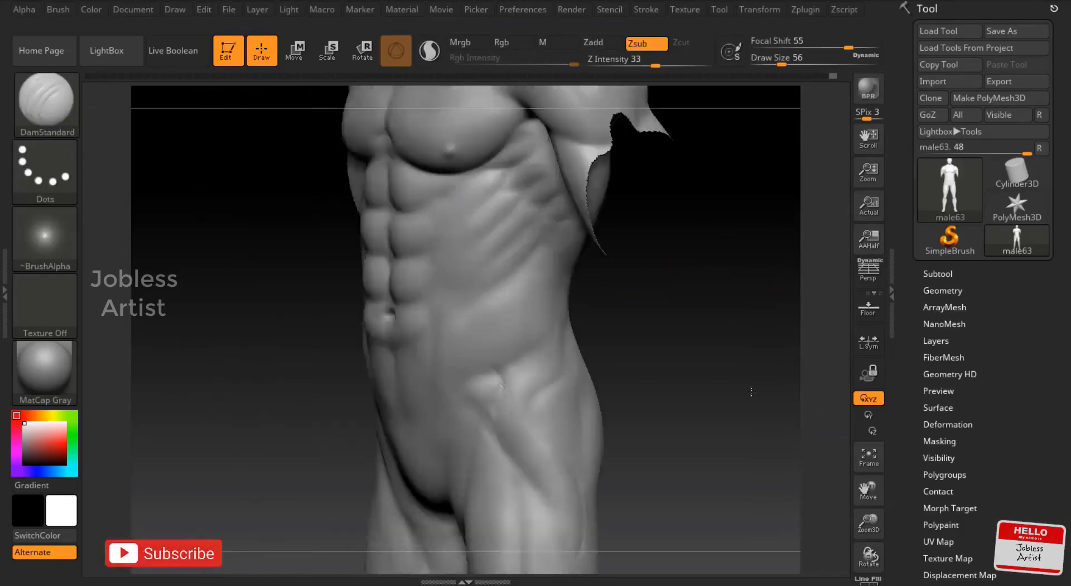
Sculpt the six-pack segments with ClayBuildup at Z Intensity 20 and smooth around the navel
key("b")
key("c")
key("b")
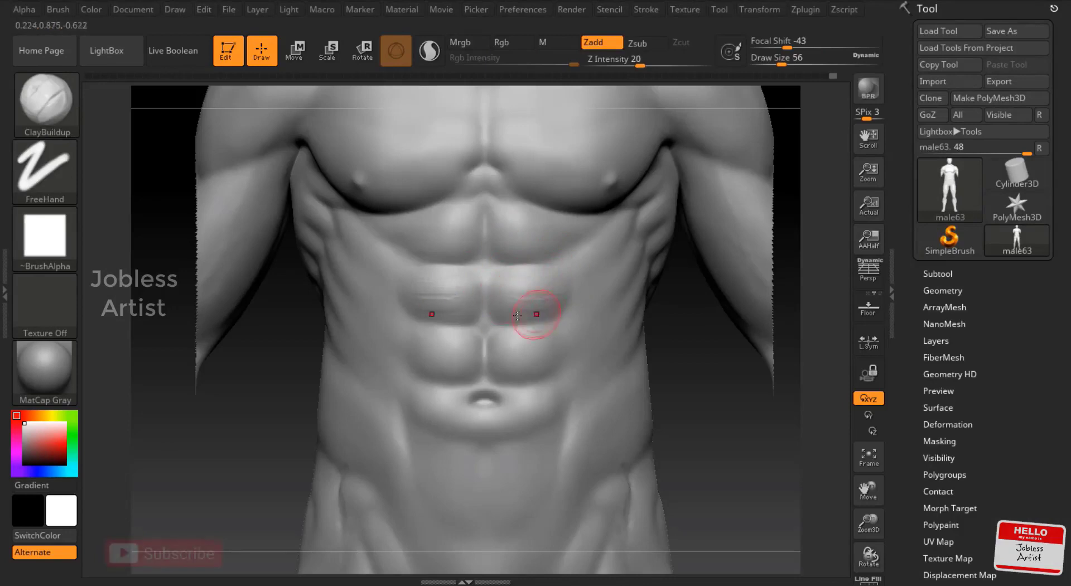
key("ctrl")
key("ctrl")
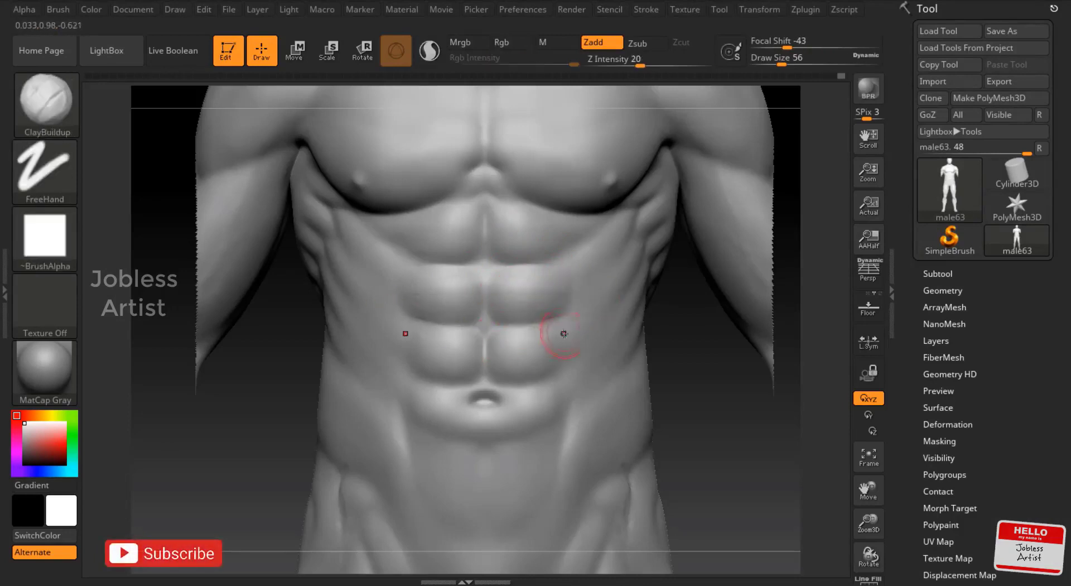
key("ctrl")
key("ctrl")
key("ctrl")
key("ctrl")
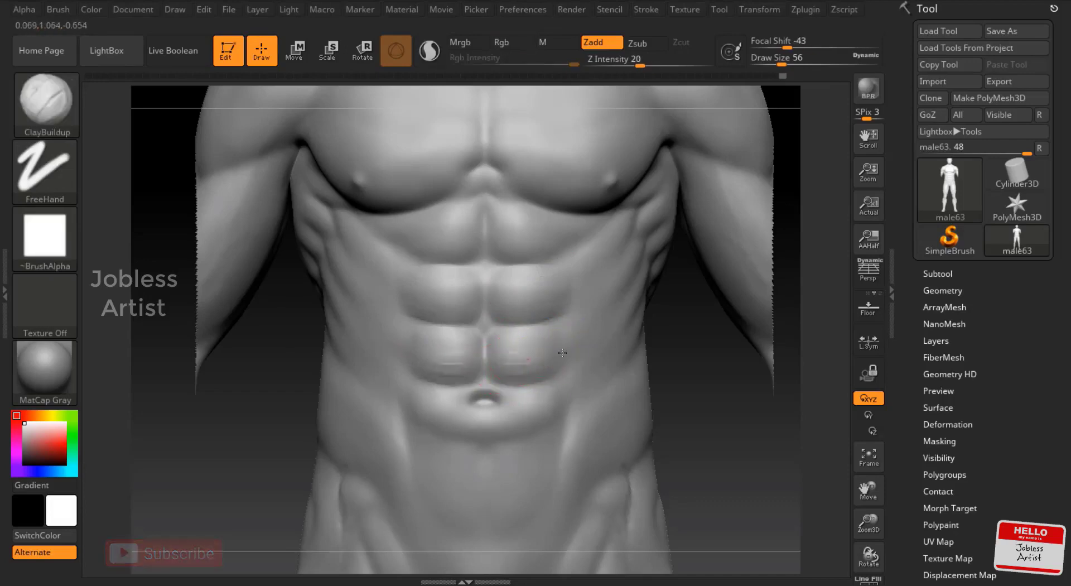
key("ctrl")
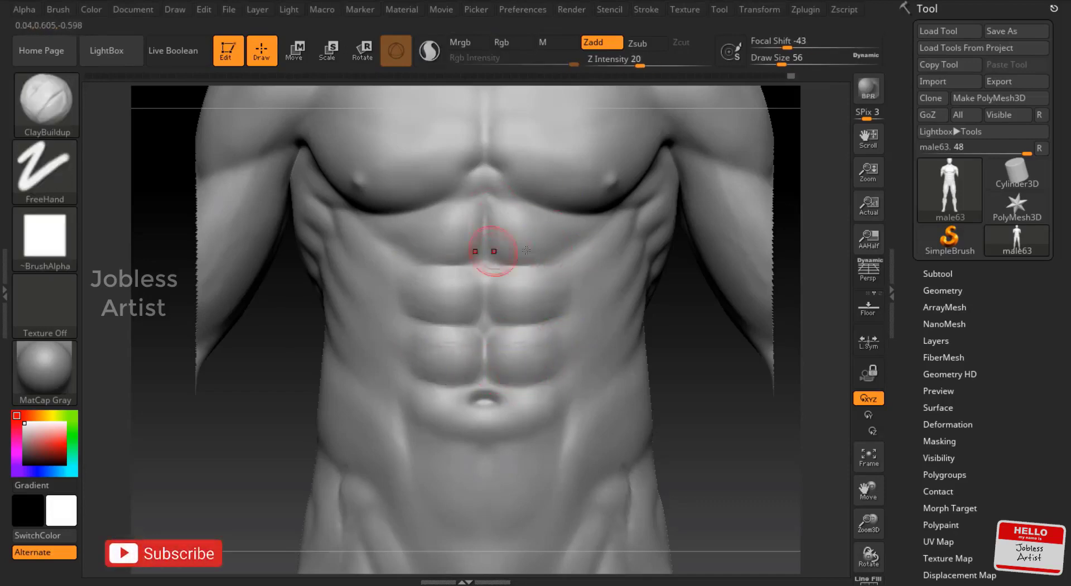
key("ctrl")
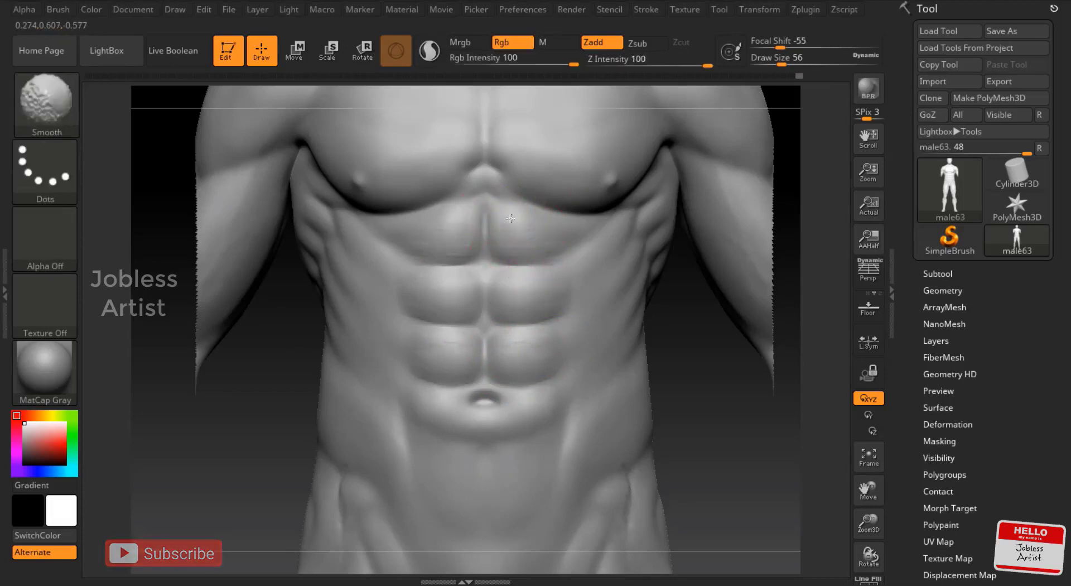
key("ctrl")
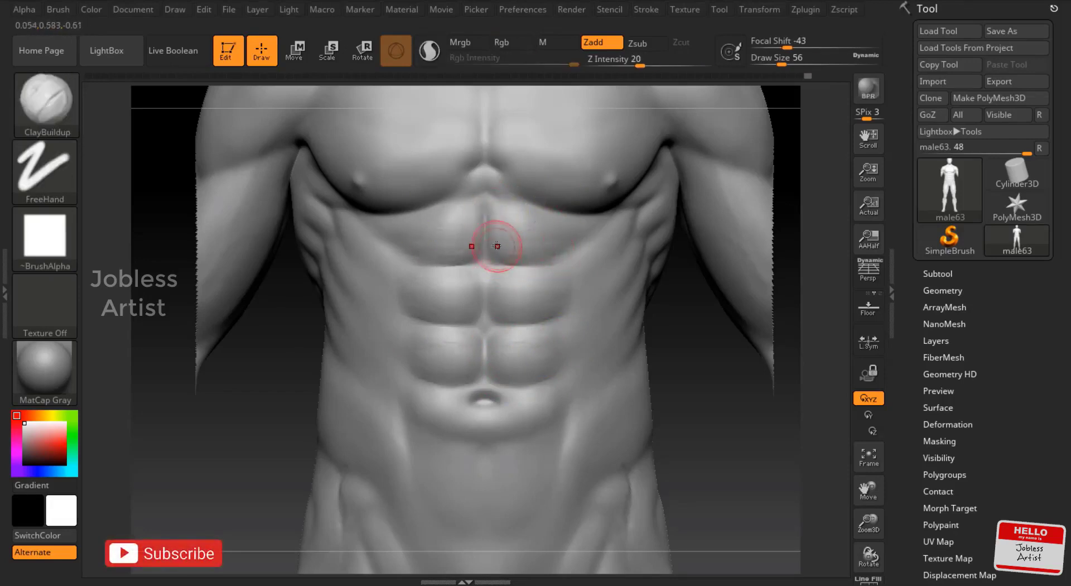
key("shift")
key("shift")
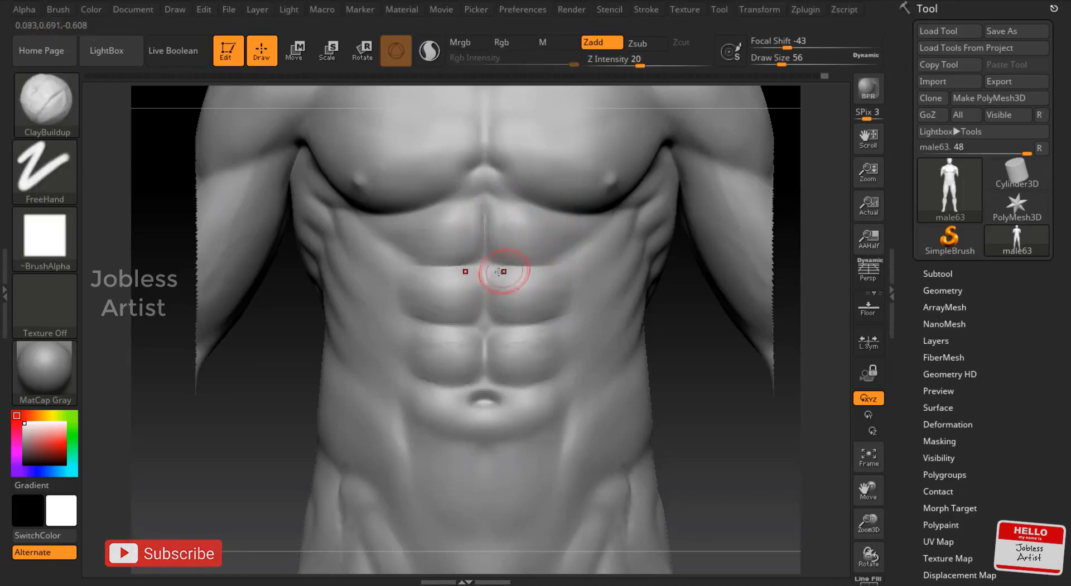
key("shift")
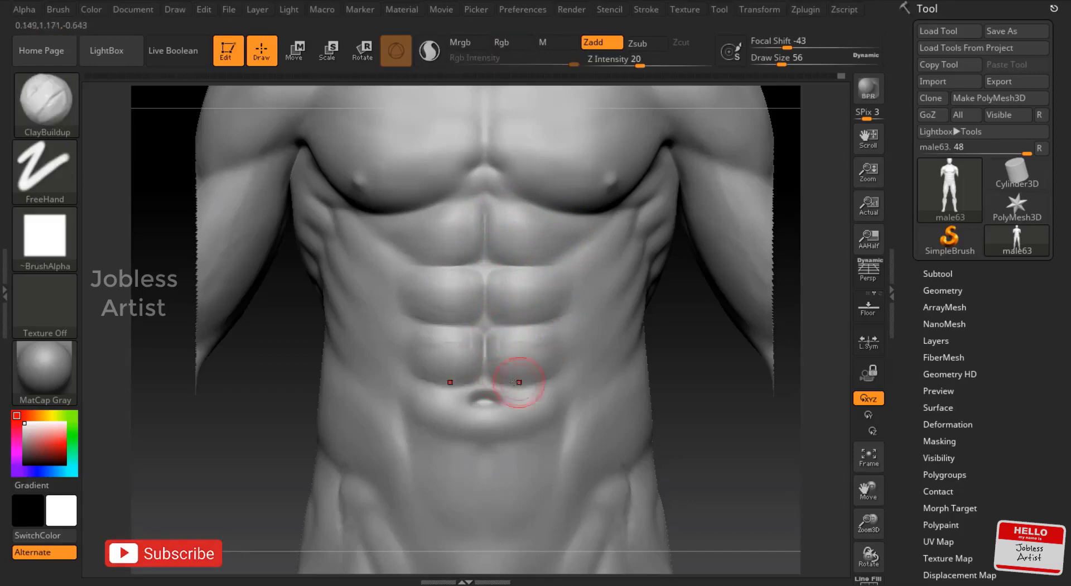
key("shift")
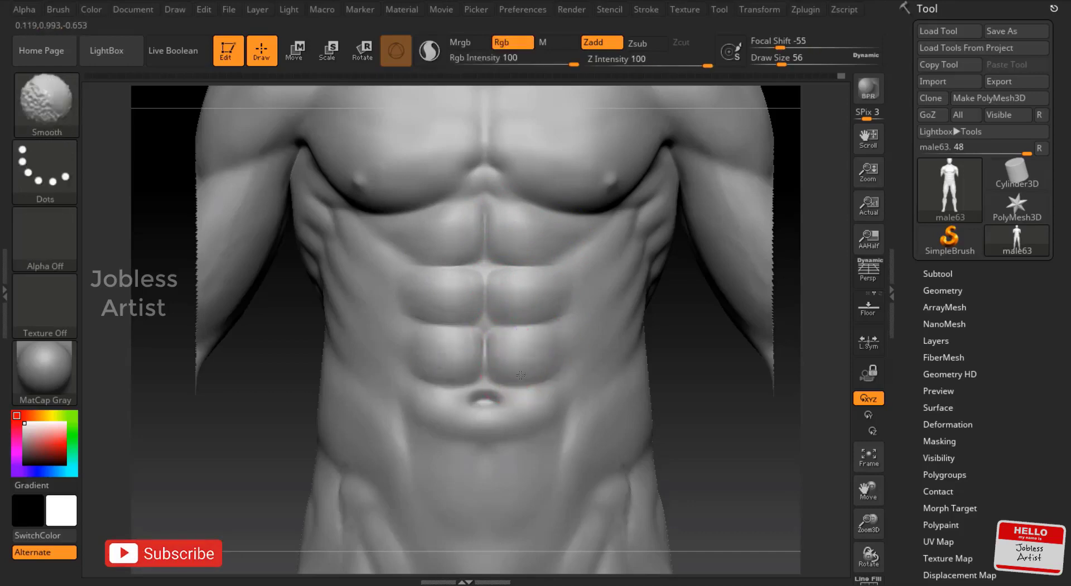
mouse_move(521, 375)
right_mouse_down()
mouse_move(557, 241)
mouse_move(390, 244)
right_mouse_up()
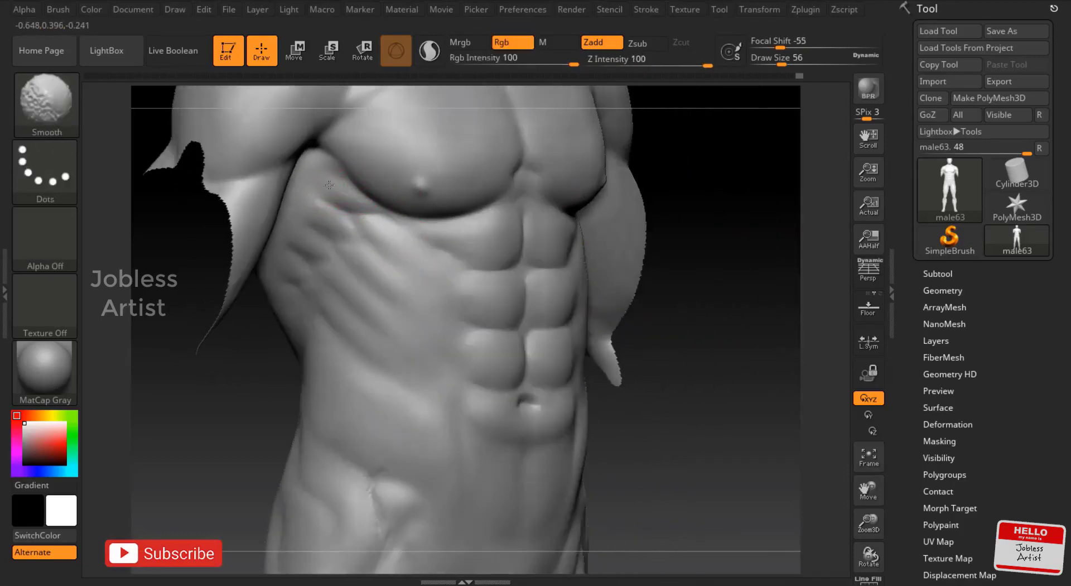
Smooth the surface over the side ribs and dismiss the low-battery warning
right_click_drag(331, 179, 430, 210)
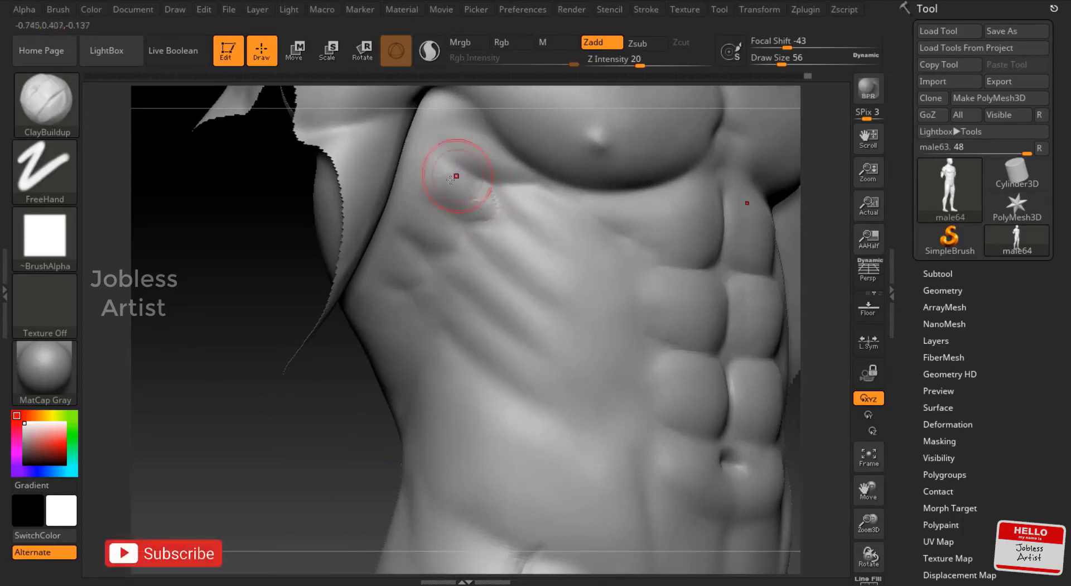
left_click_drag(474, 201, 482, 205, "shift")
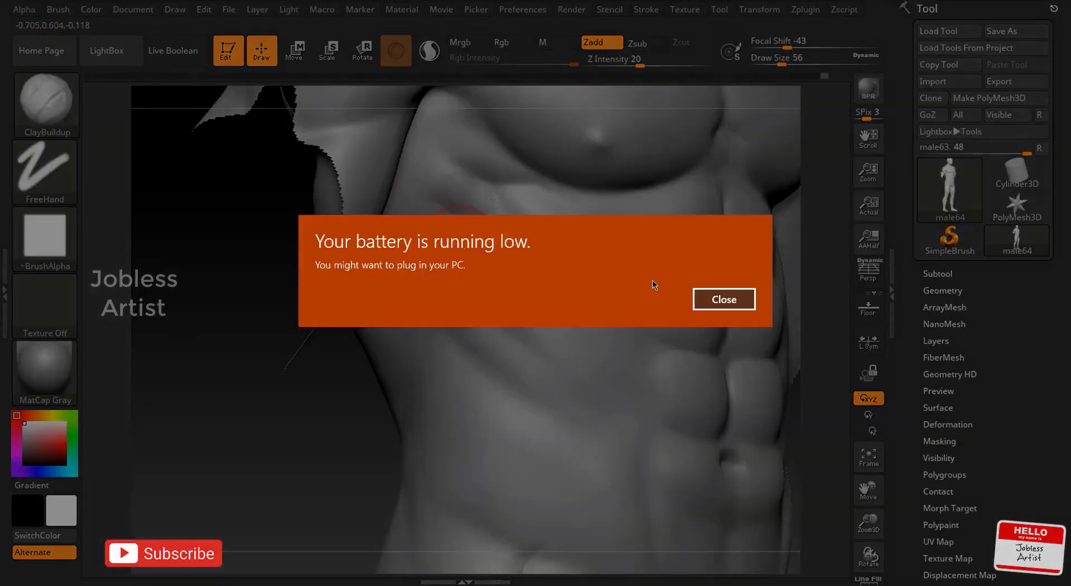
left_click(703, 297)
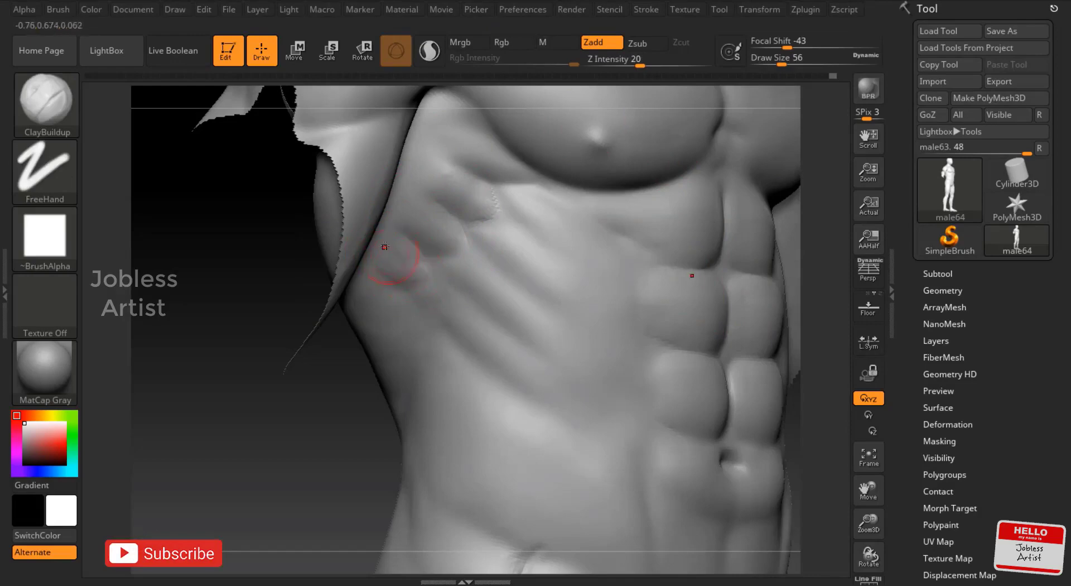
Carve the serratus grooves with DamStandard at draw size 23 and smooth them in
key("b")
key("d")
key("s")
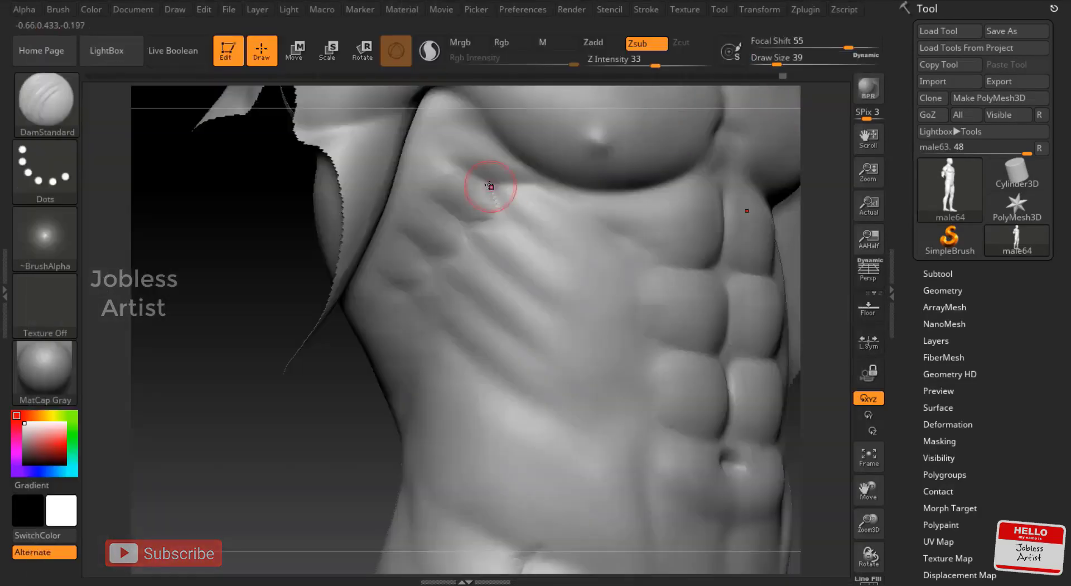
key("bracketleft")
key("bracketleft")
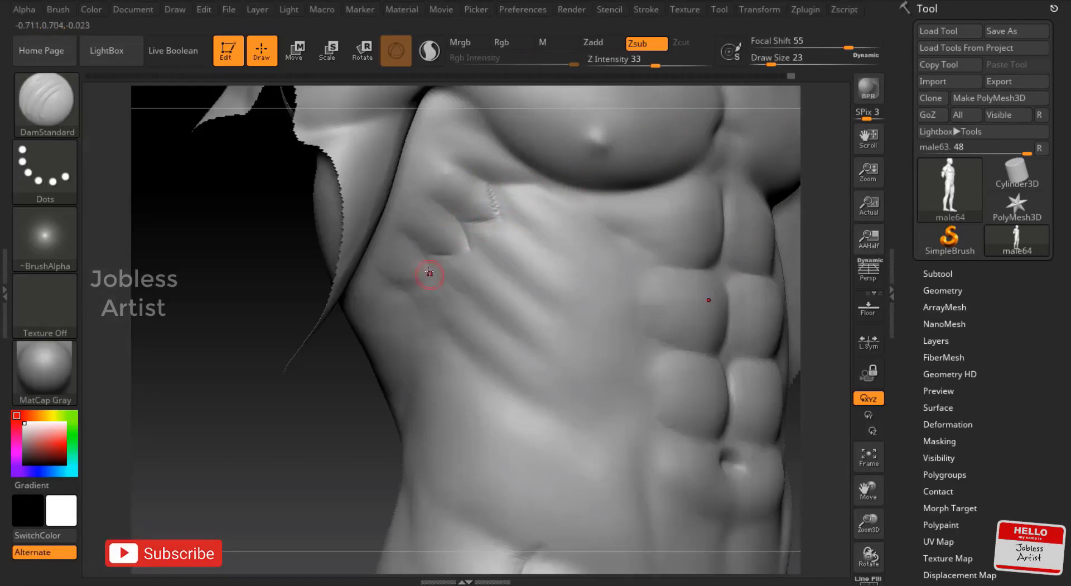
right_click_drag(389, 283, 443, 282)
left_click_drag(442, 282, 482, 217, "shift")
right_click_drag(516, 220, 755, 163)
Build up the pectorals with ClayBuildup at brush size 62, smoothing as you go
key("f")
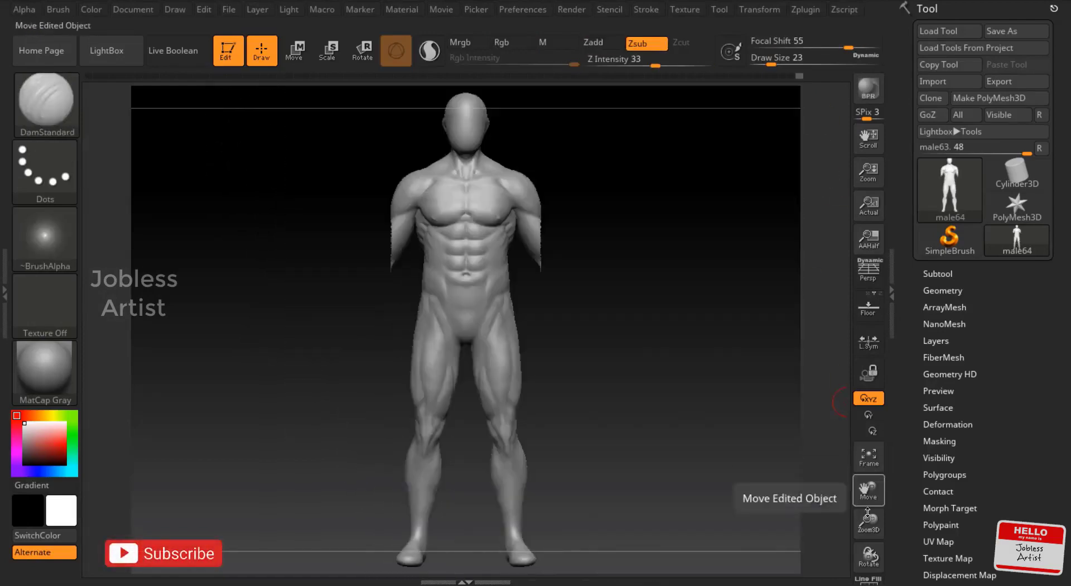
mouse_move(869, 522)
left_mouse_down()
mouse_move(870, 504)
mouse_move(808, 538)
left_mouse_up()
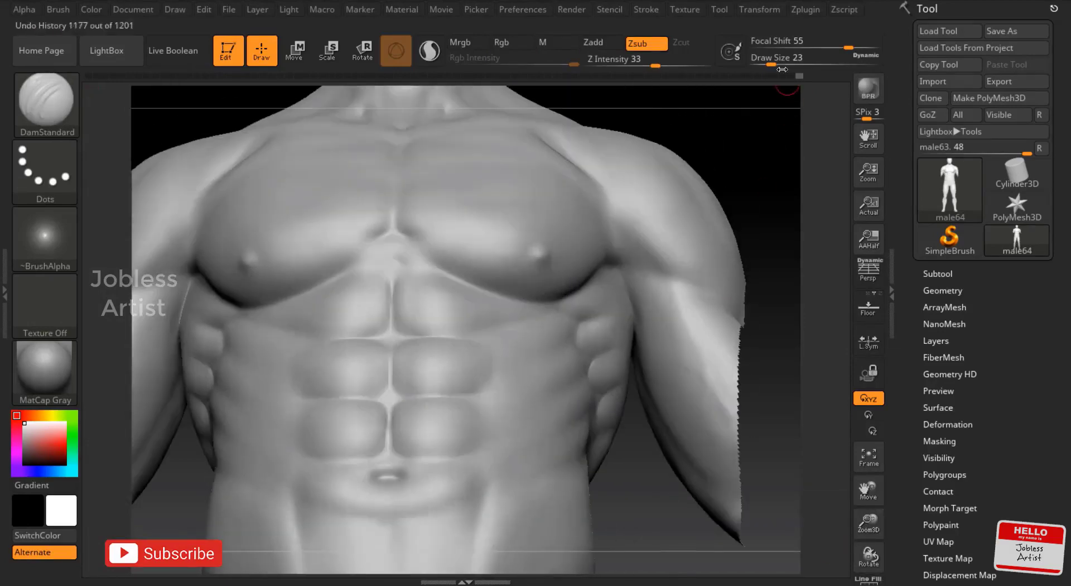
key("bracketright")
key("bracketright")
key("bracketright")
key("b")
key("c")
key("b")
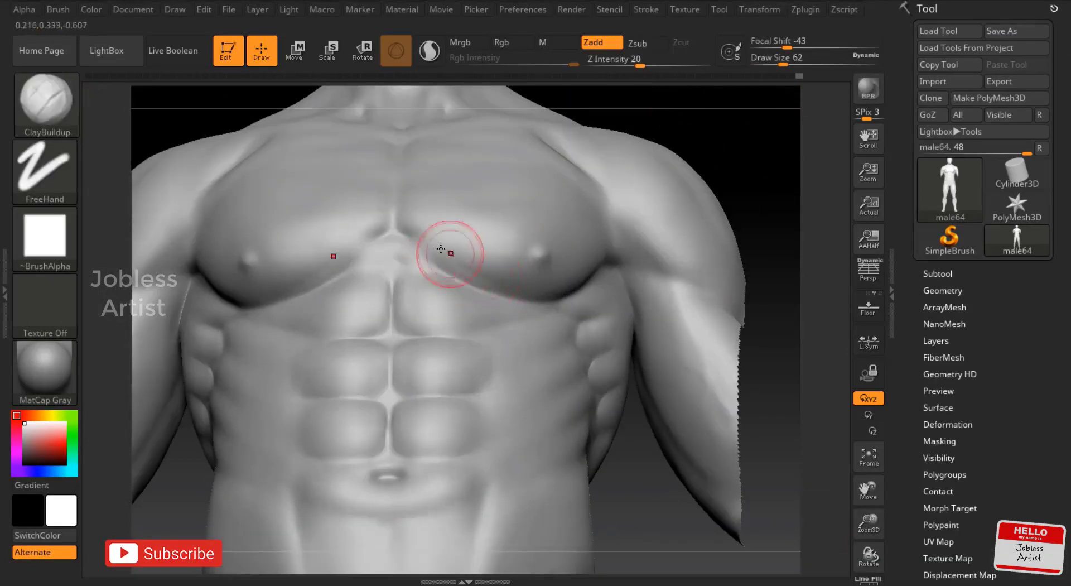
right_click_drag(490, 251, 576, 273)
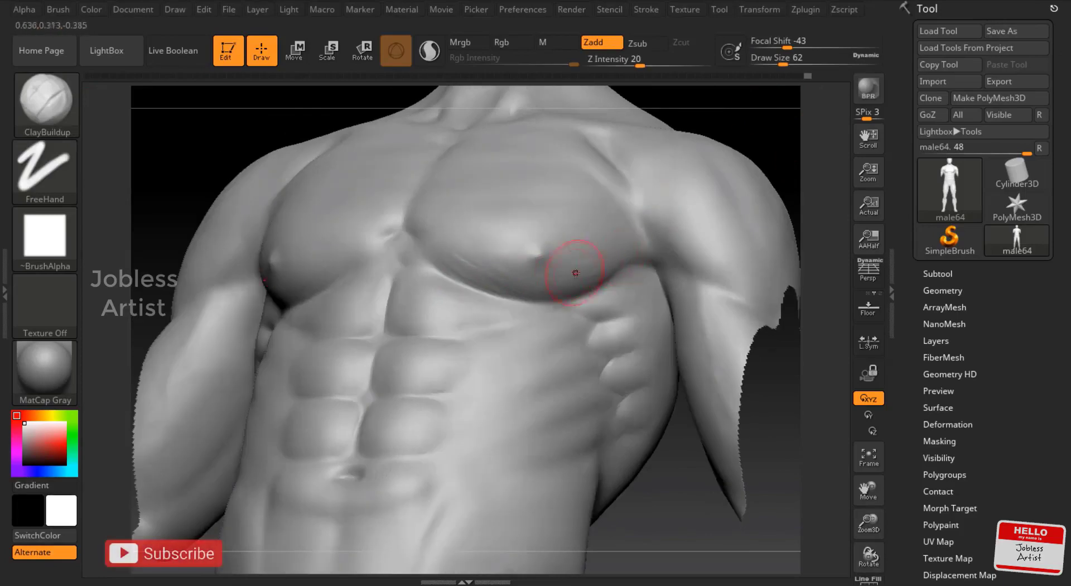
key("shift")
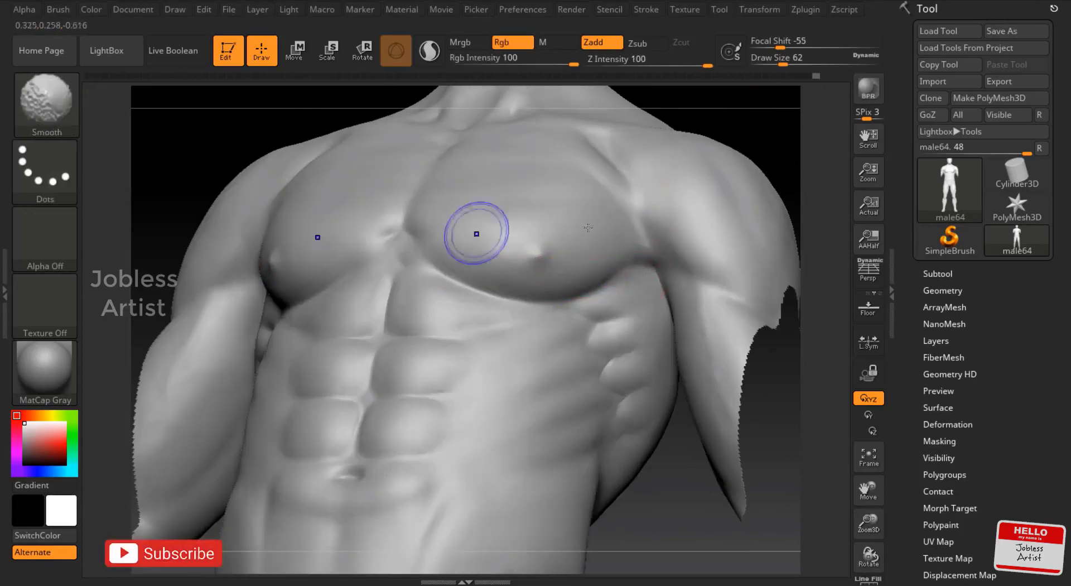
right_click_drag(588, 227, 503, 251, "shift")
left_click_drag(868, 523, 441, 276)
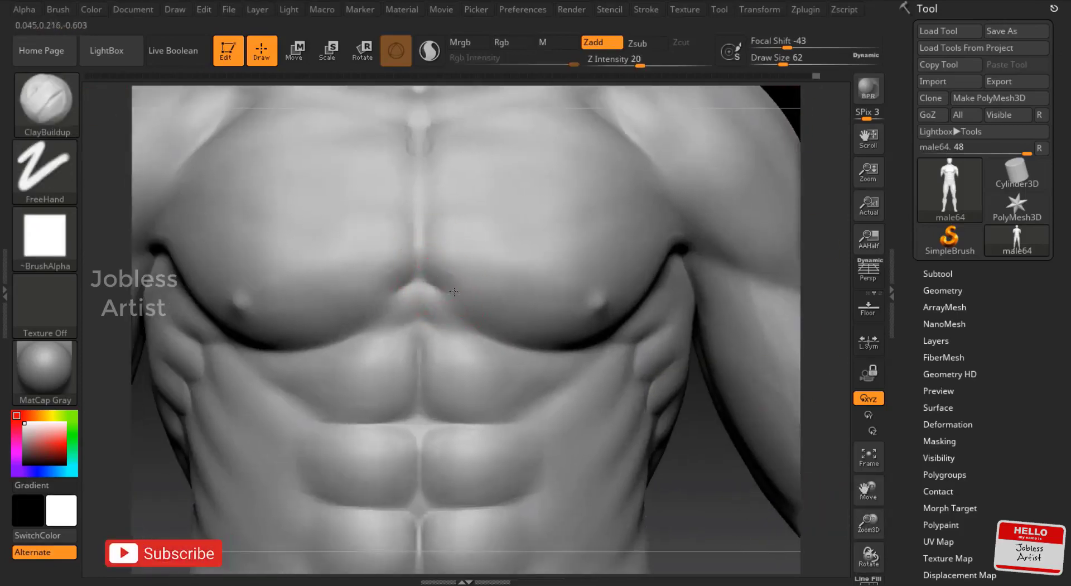
key("shift")
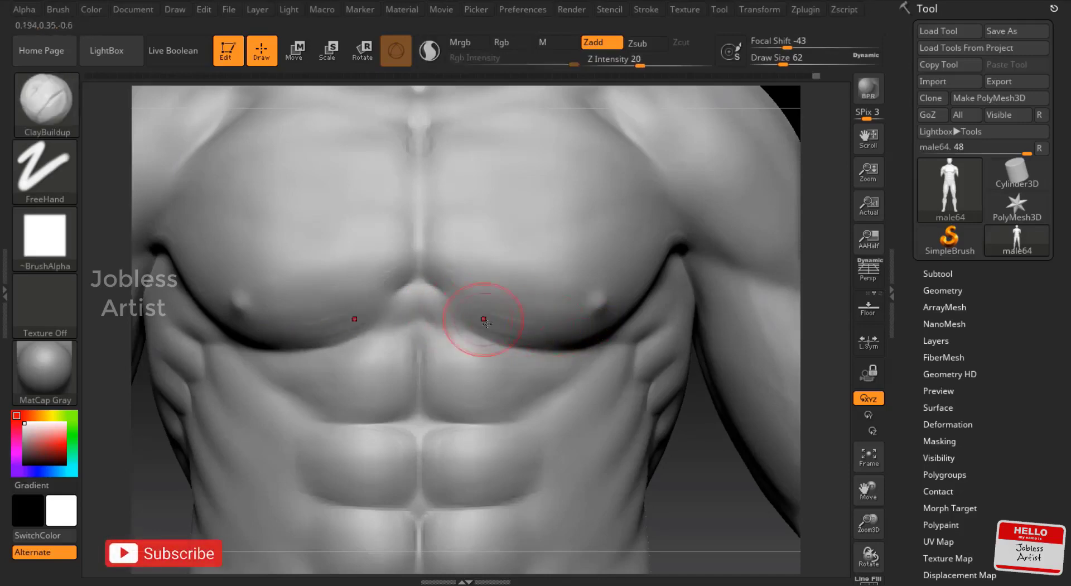
right_click_drag(412, 149, 434, 250, "alt")
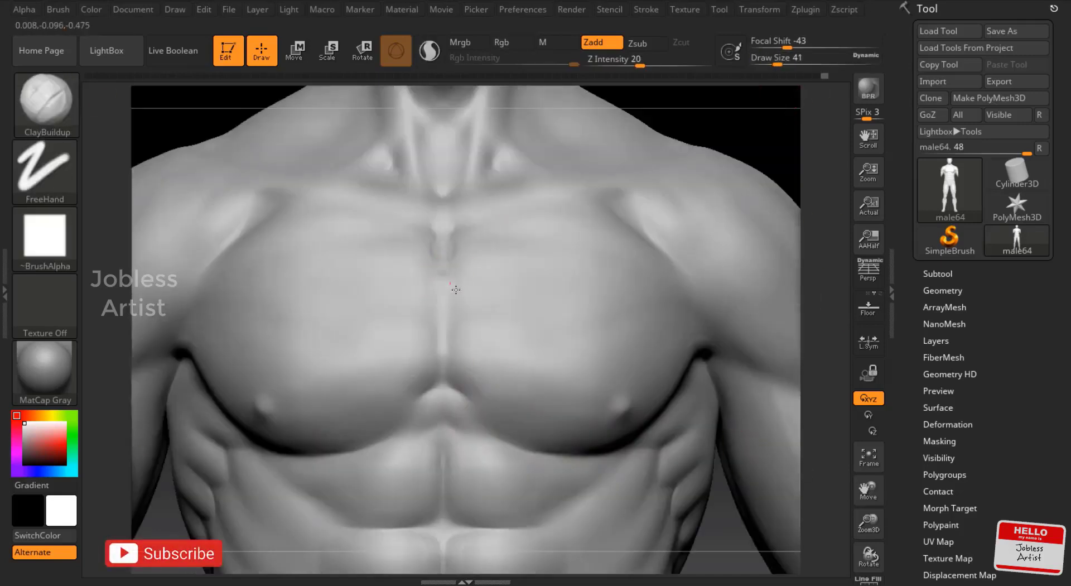
left_click_drag(755, 124, 459, 320)
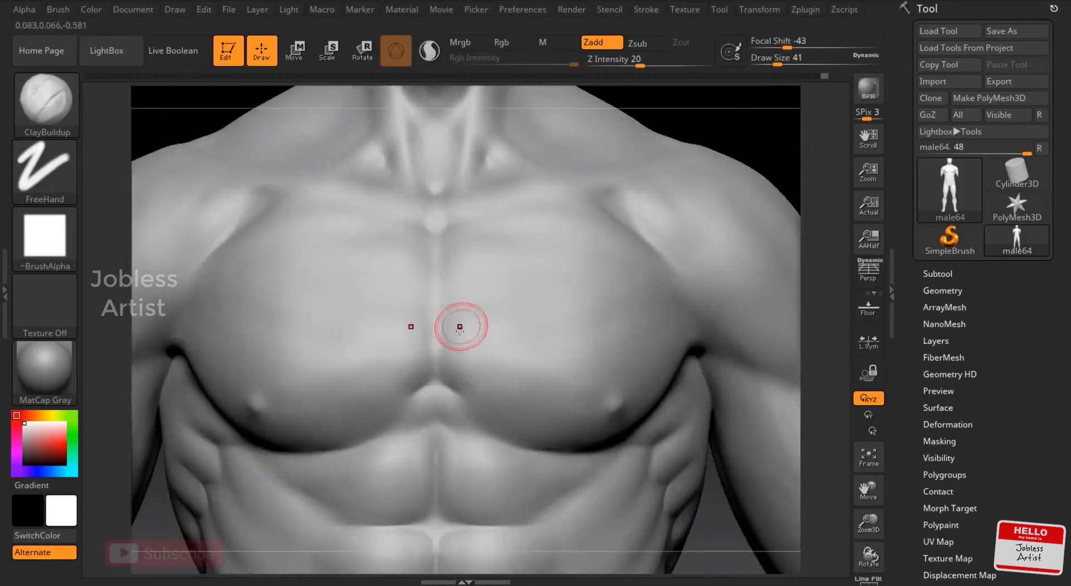
Carve a DamStandard groove down the sternum and smooth it in
key("b")
key("d")
key("s")
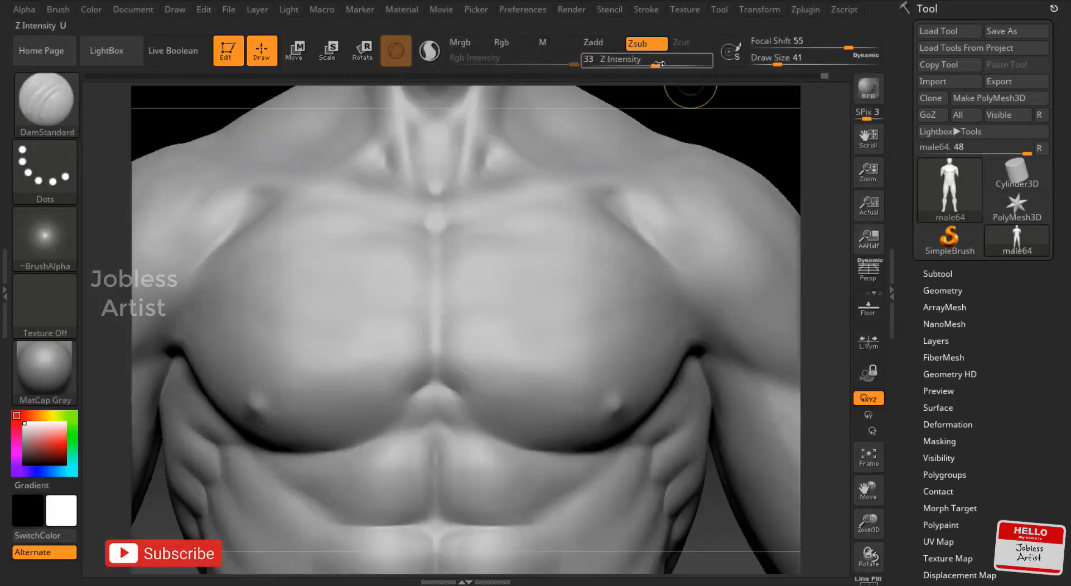
left_click_drag(437, 373, 437, 330)
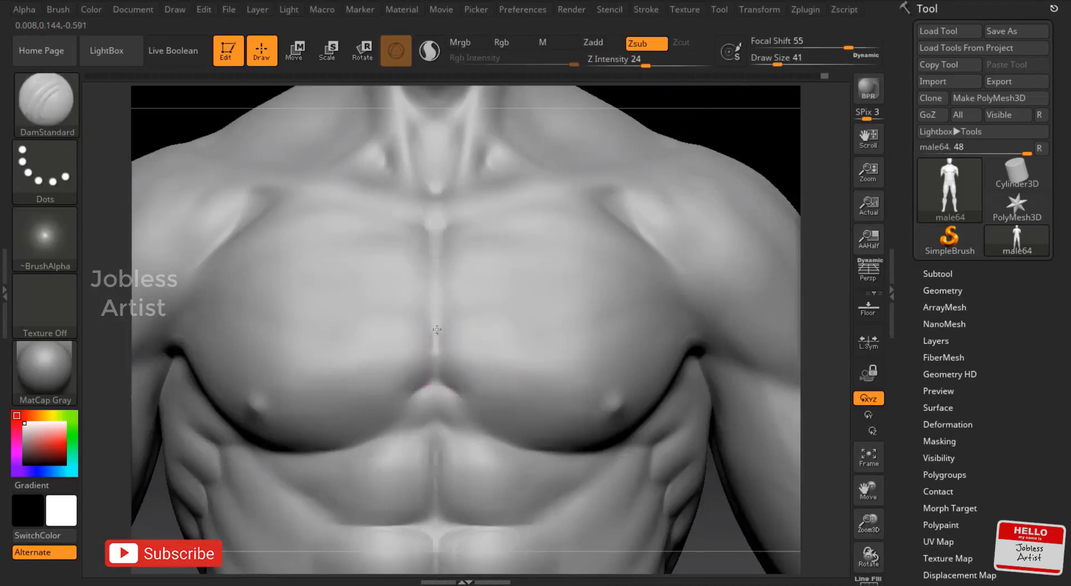
key("ctrl")
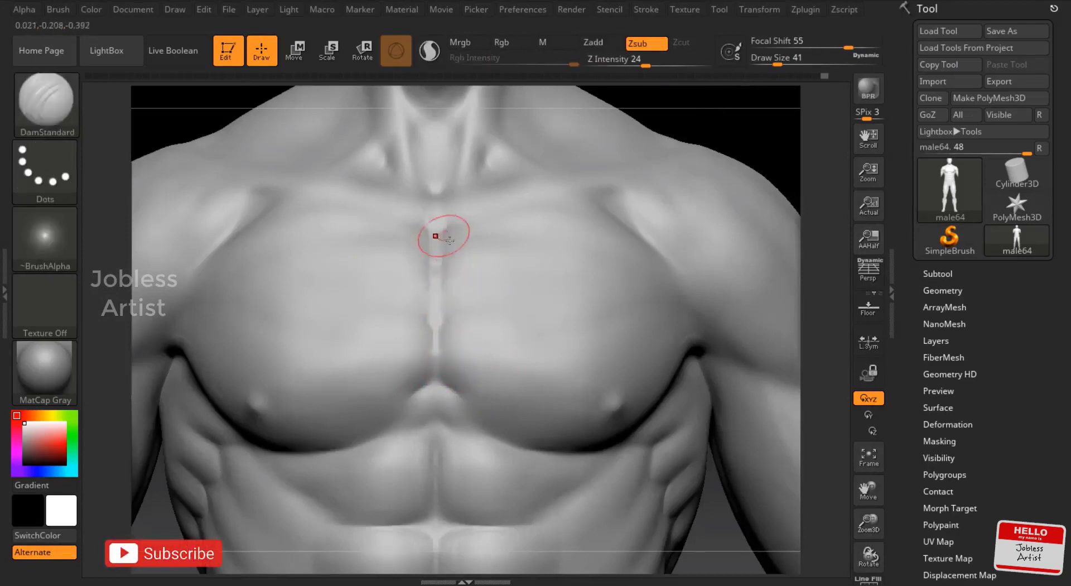
key("shift")
right_click_drag(459, 196, 426, 246)
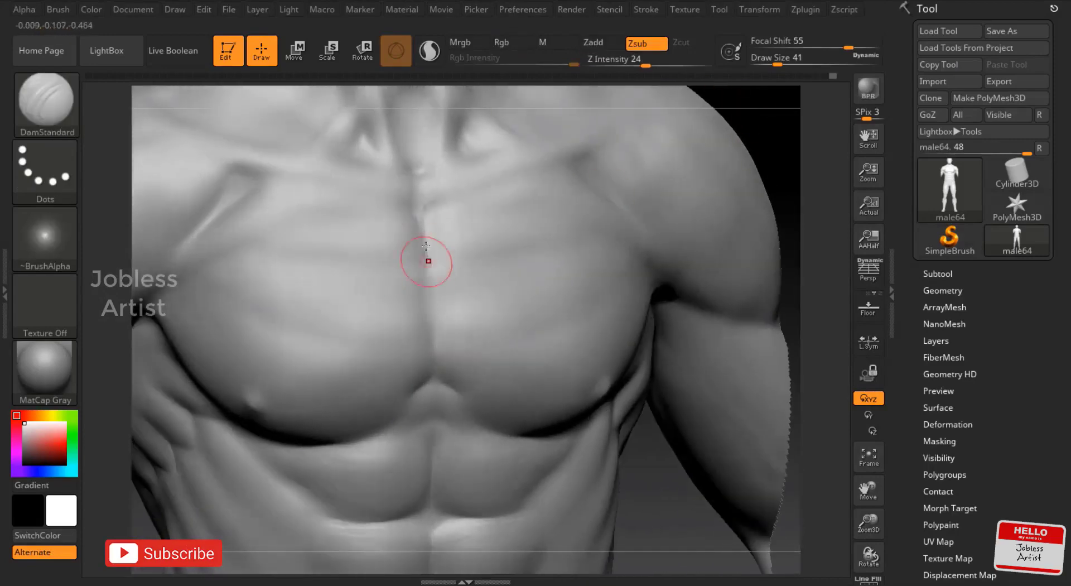
mouse_move(793, 127)
left_mouse_down("shift")
mouse_move(432, 339)
mouse_move(437, 222)
left_mouse_up("shift")
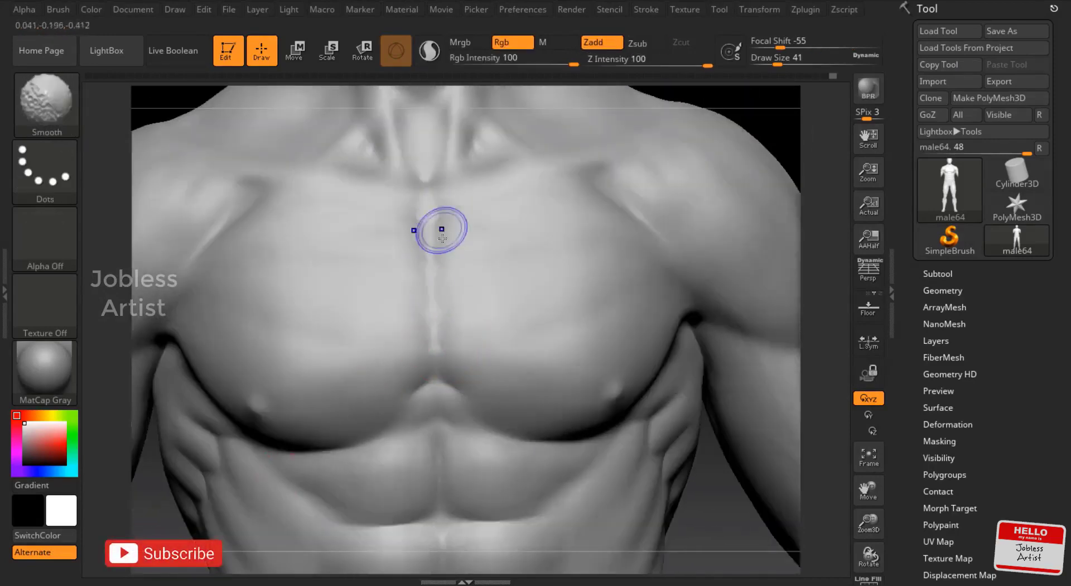
left_click_drag(793, 167, 755, 95)
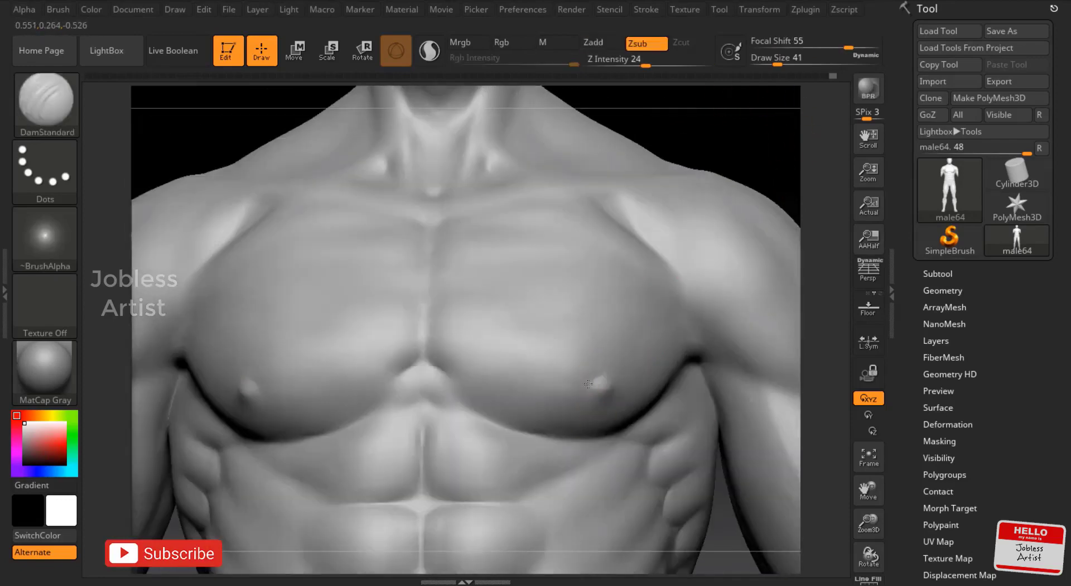
left_click_drag(772, 140, 645, 411)
Reselect ClayBuildup and set the draw size to 31
key("b")
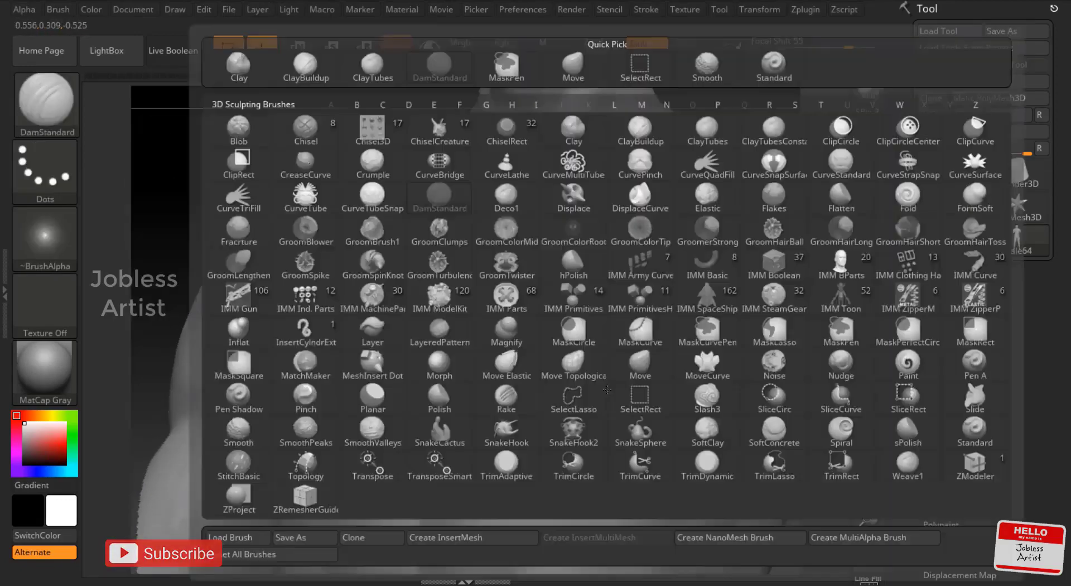
key("c")
key("b")
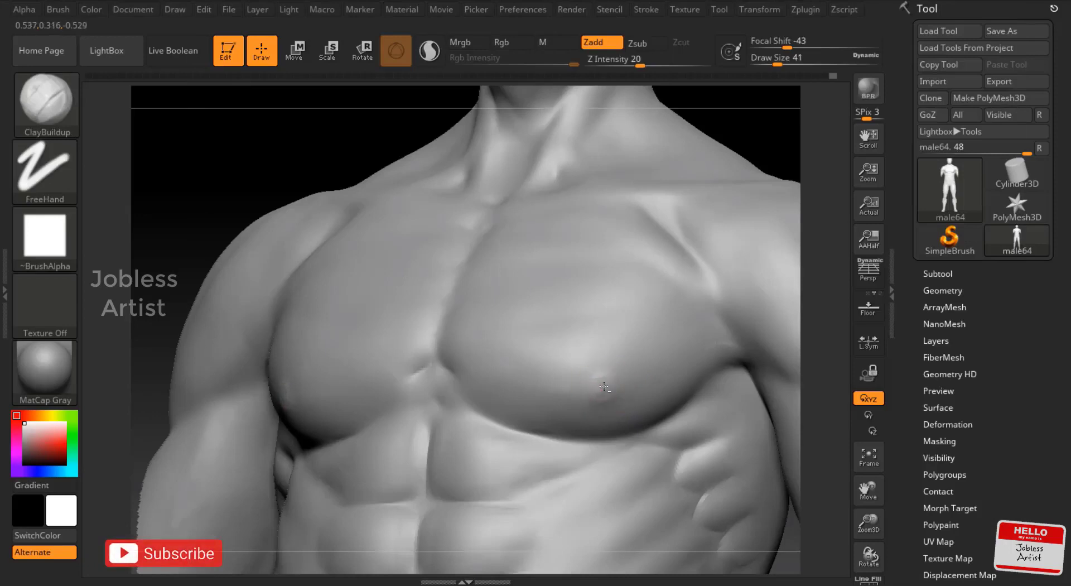
left_click(778, 58)
type("31")
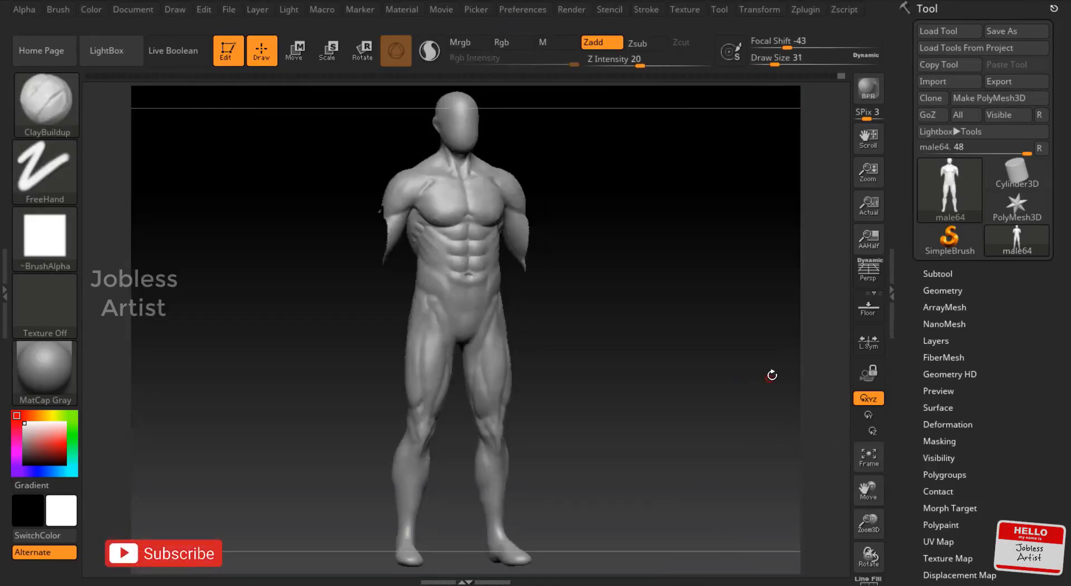
Build up a ClayBuildup muscle ridge along the inner thigh and smooth it with Shift
left_click_drag(869, 523, 868, 390)
left_click_drag(869, 489, 869, 391)
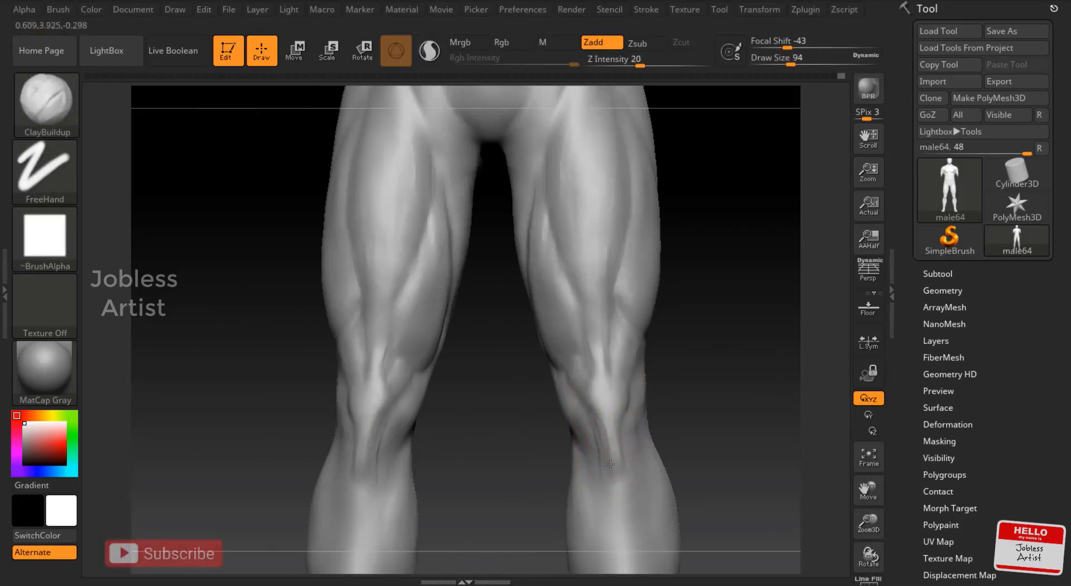
mouse_move(700, 372)
left_mouse_down()
mouse_move(626, 375)
mouse_move(601, 400)
left_mouse_up()
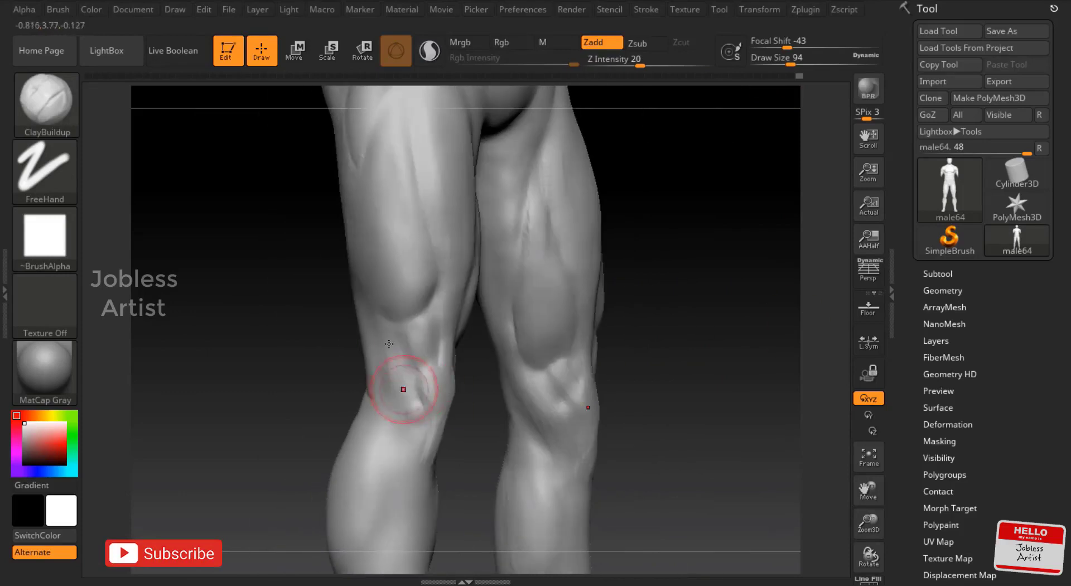
key("shift")
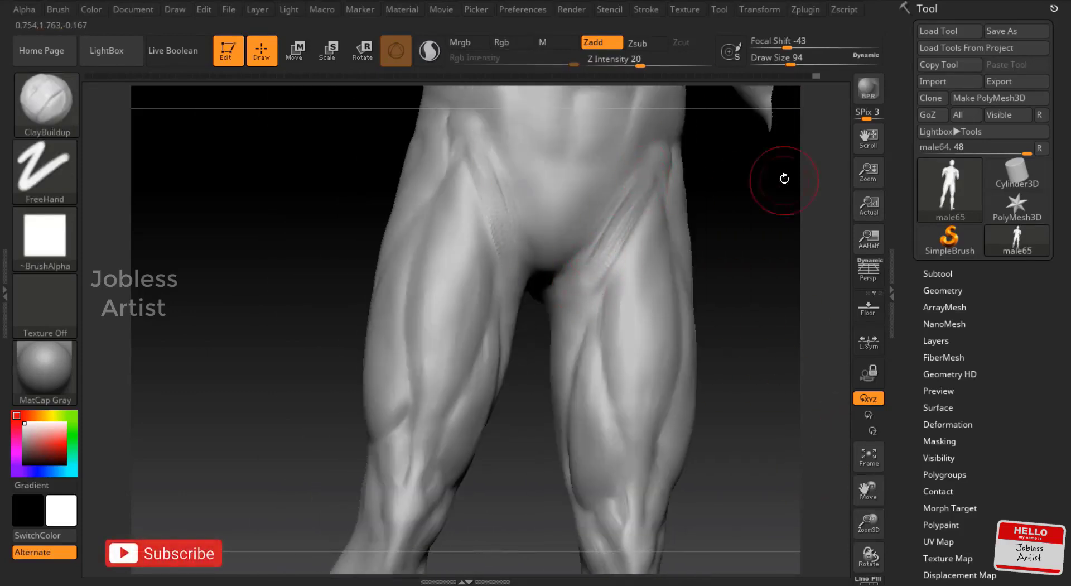
left_click_drag(784, 179, 765, 181)
left_click_drag(590, 276, 644, 185)
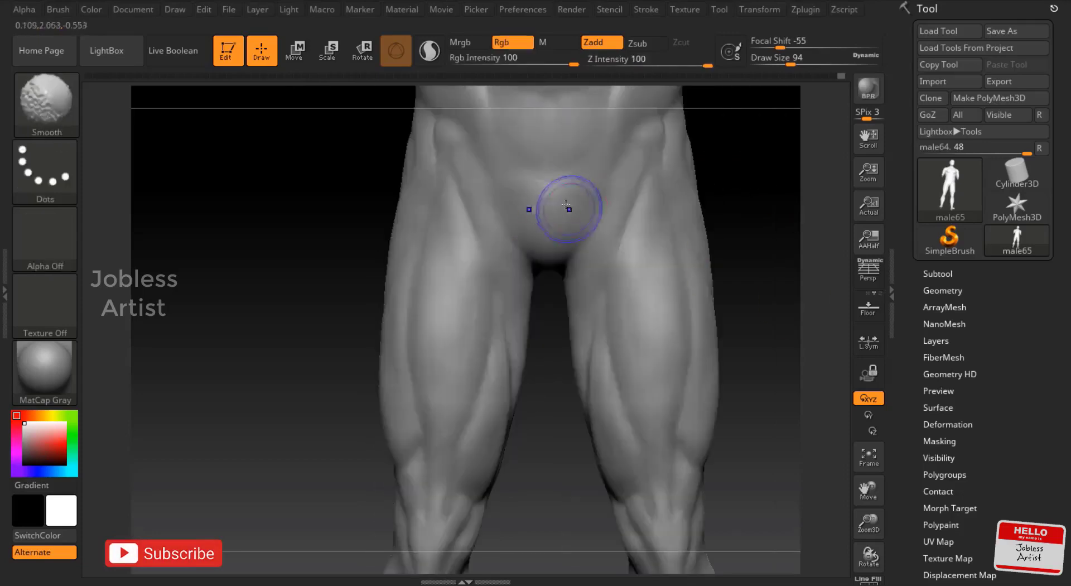
Turn to the right and left thighs to continue shaping, smoothing and masking the front thigh muscles
left_click_drag(607, 365, 558, 376)
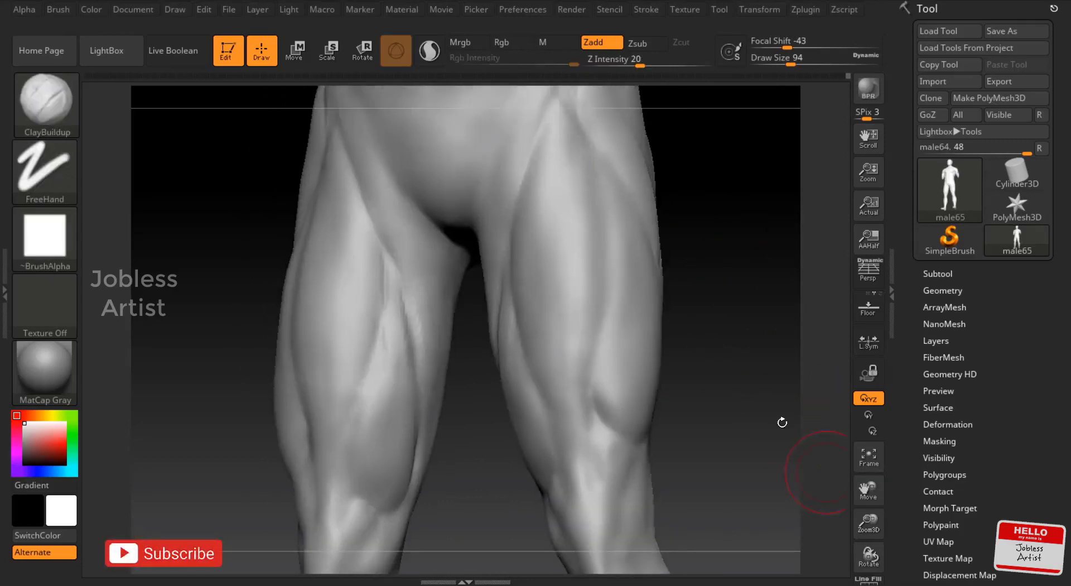
left_click_drag(783, 422, 597, 178)
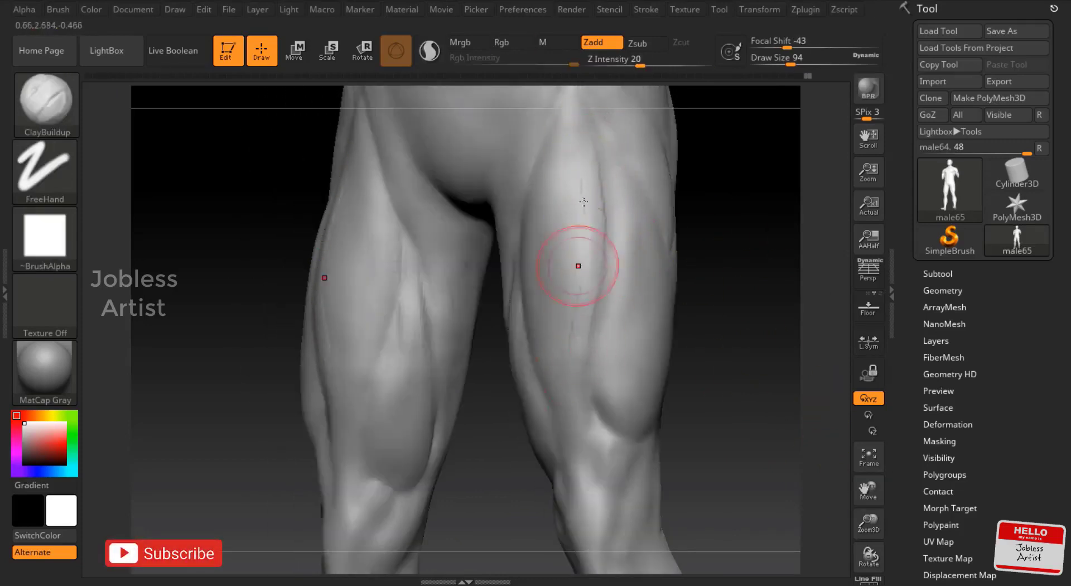
key("ctrl")
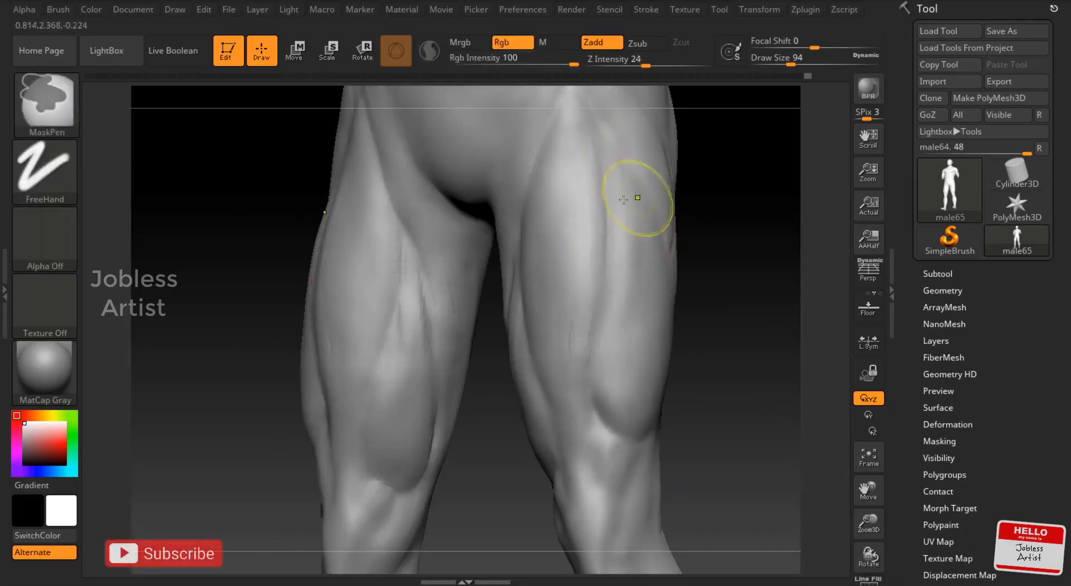
left_click_drag(611, 399, 720, 192)
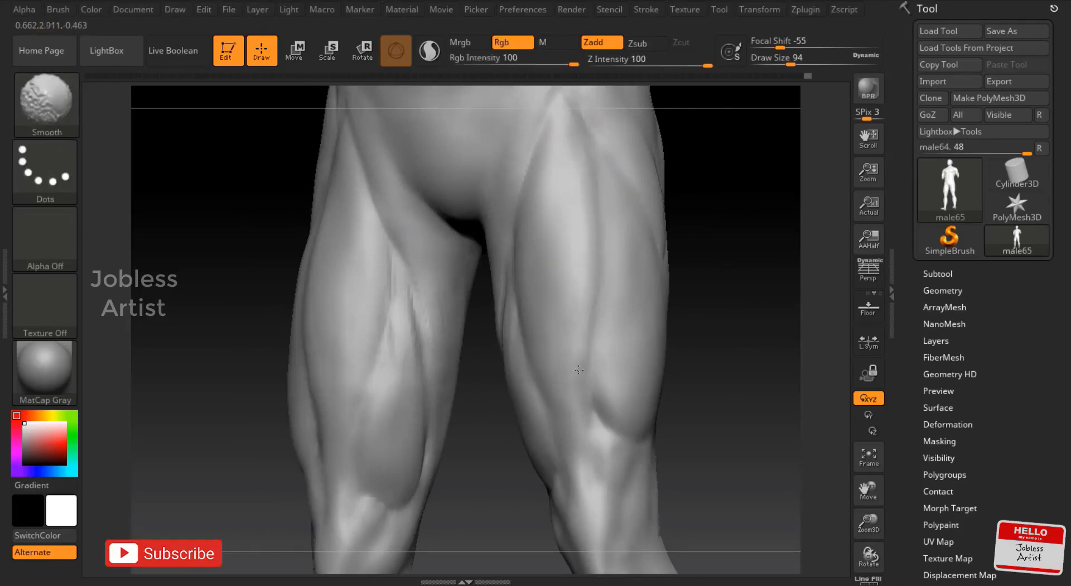
left_click_drag(234, 290, 454, 282)
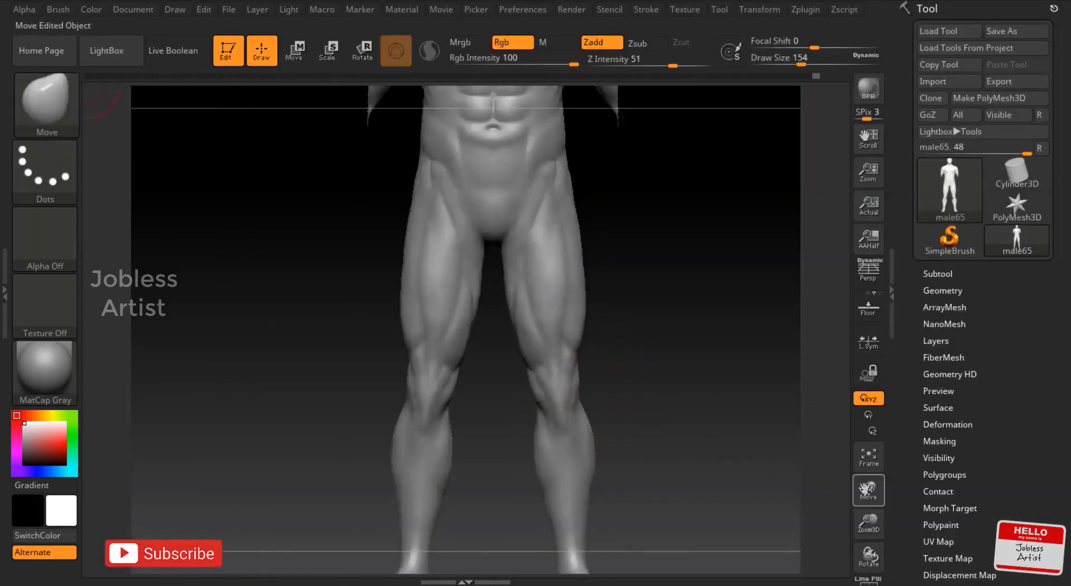
Switch from ClayBuildup to the Move brush and reduce its draw size to 177
key("b")
key("c")
key("b")
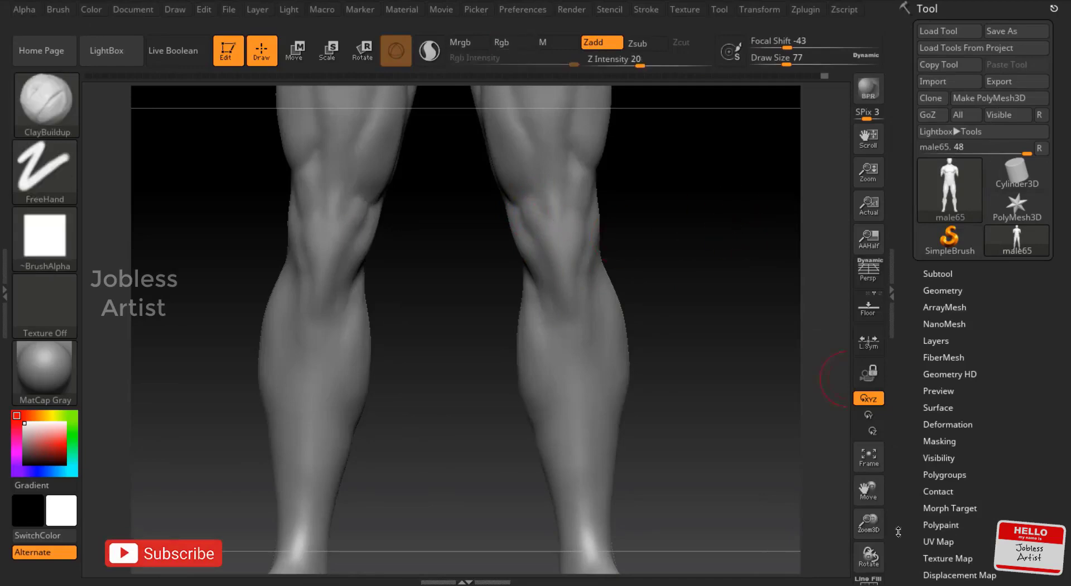
key("b")
key("m")
key("v")
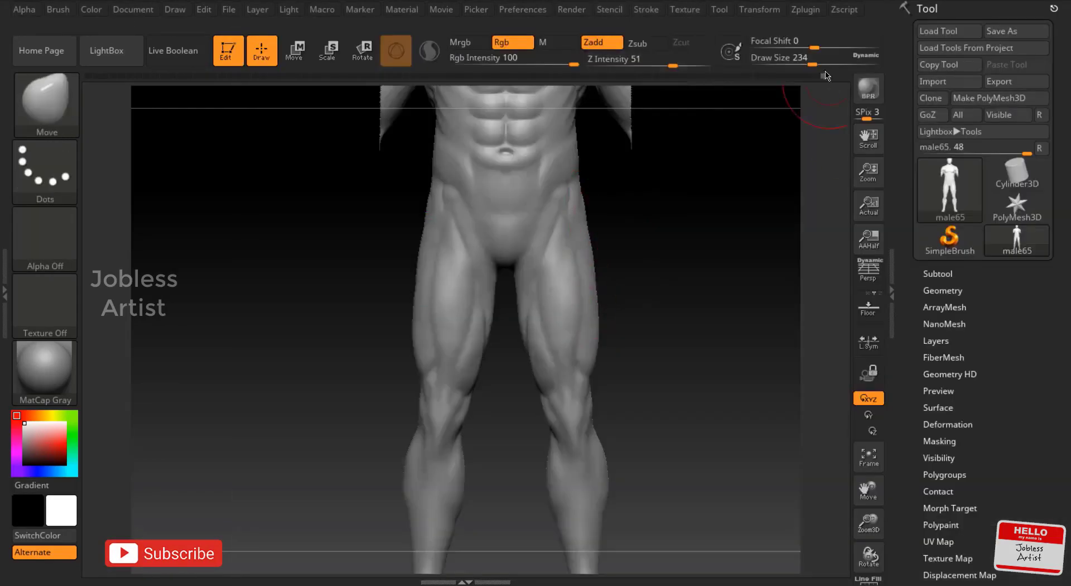
left_click_drag(812, 64, 804, 64)
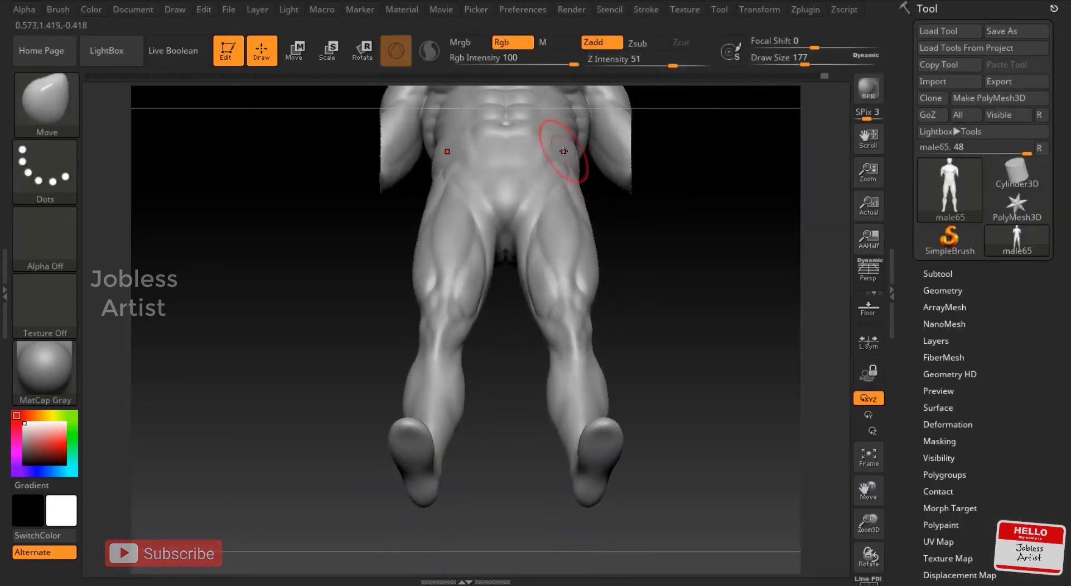
Reshape and smooth the thighs and knees, frame the figure, and set draw size to 71
key("shift")
mouse_move(562, 145)
left_mouse_down("shift")
mouse_move(660, 270)
mouse_move(546, 371)
left_mouse_up("shift")
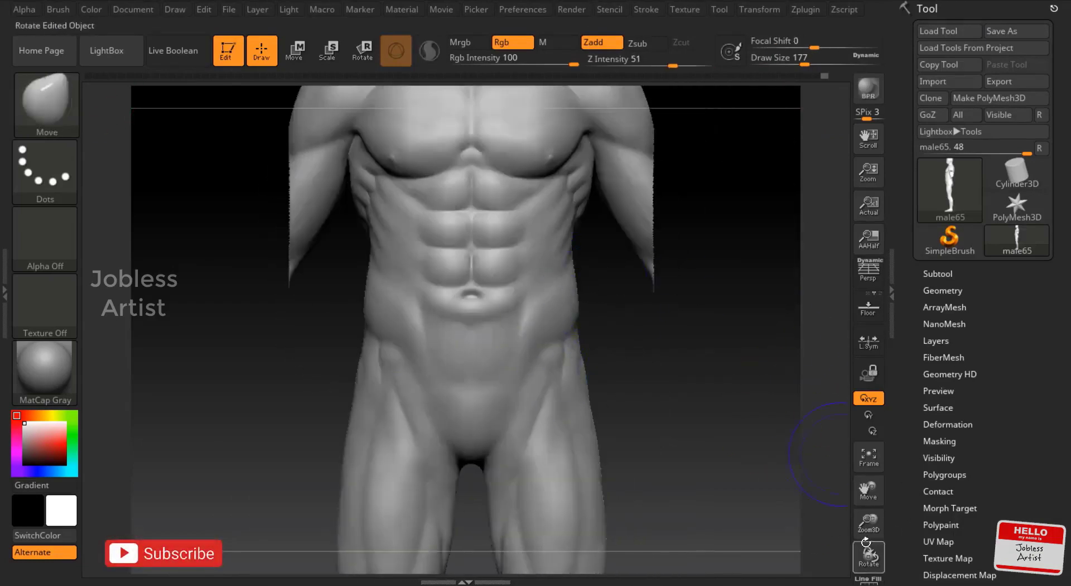
left_click(873, 451)
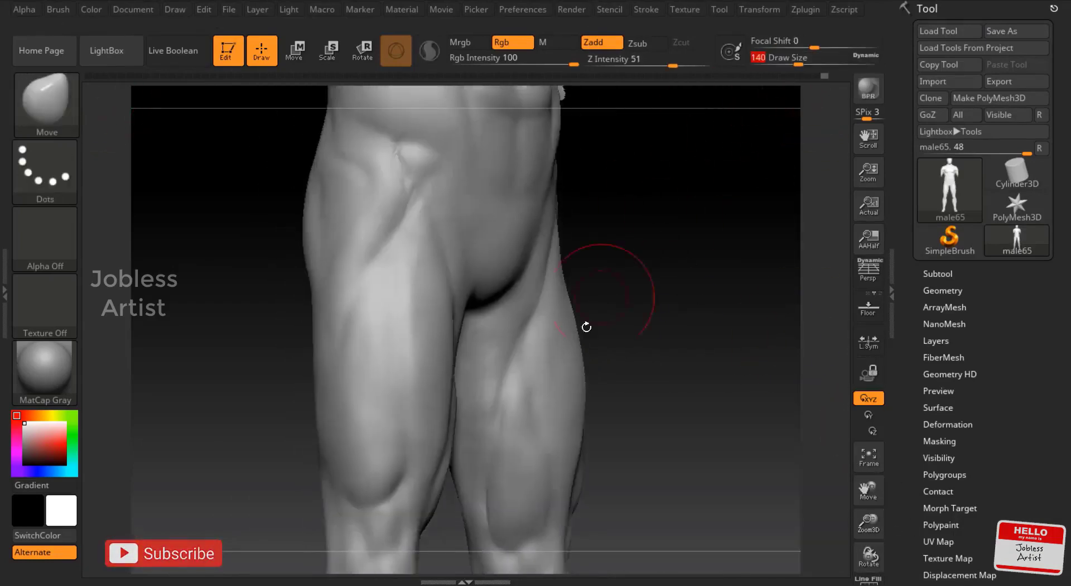
left_click_drag(799, 64, 801, 64)
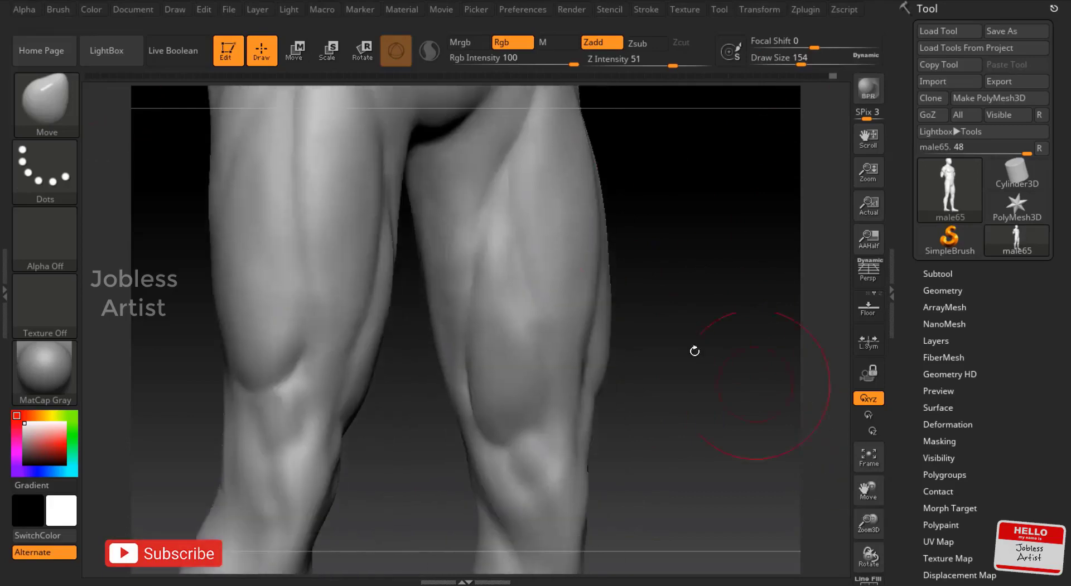
left_click_drag(802, 64, 785, 64)
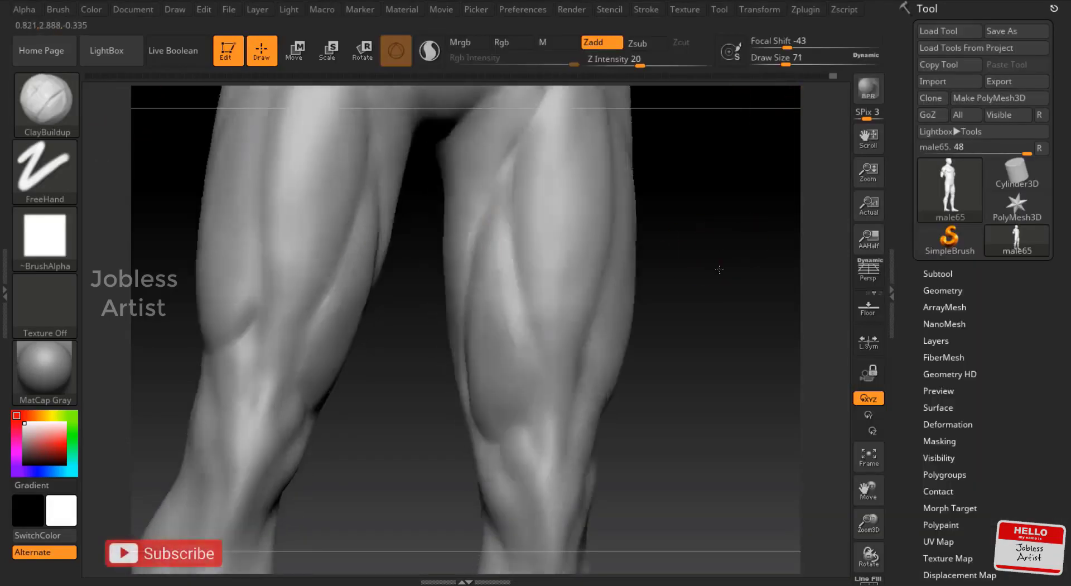
key("shift")
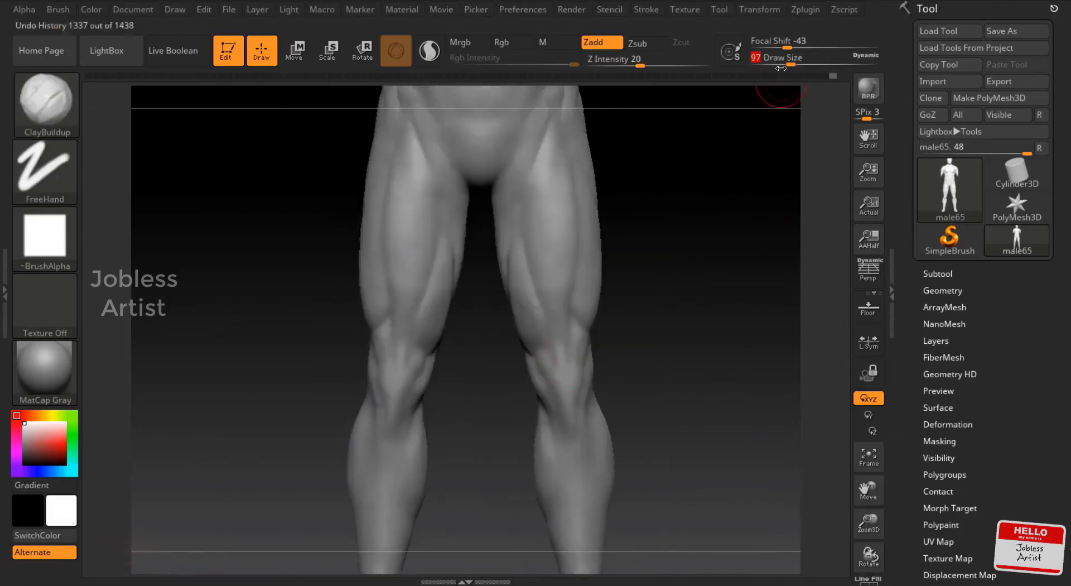
Shape and smooth the kneecaps and knee tendons from front and three-quarter views
key("b")
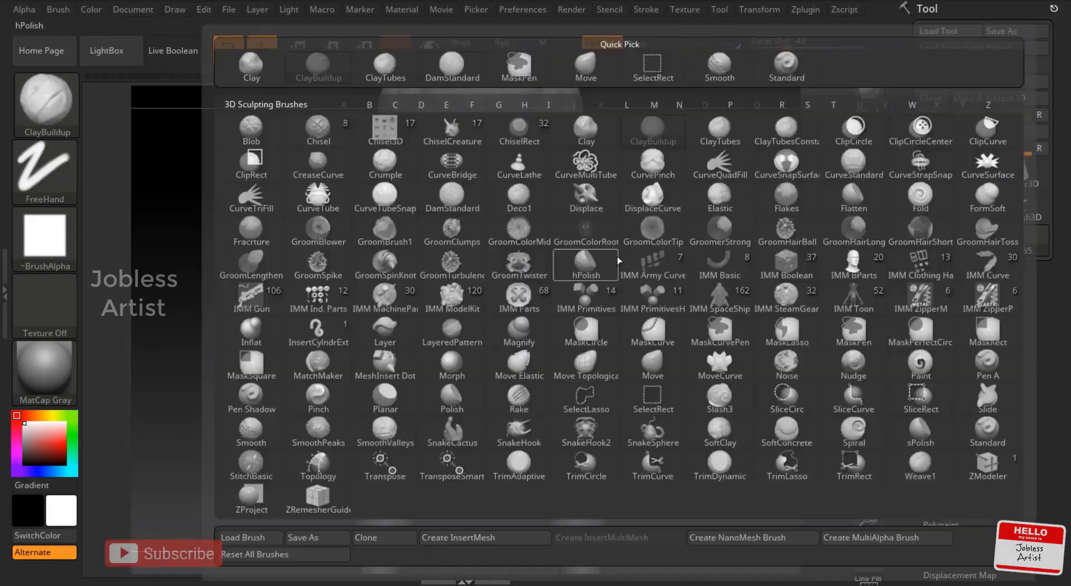
key("m")
key("v")
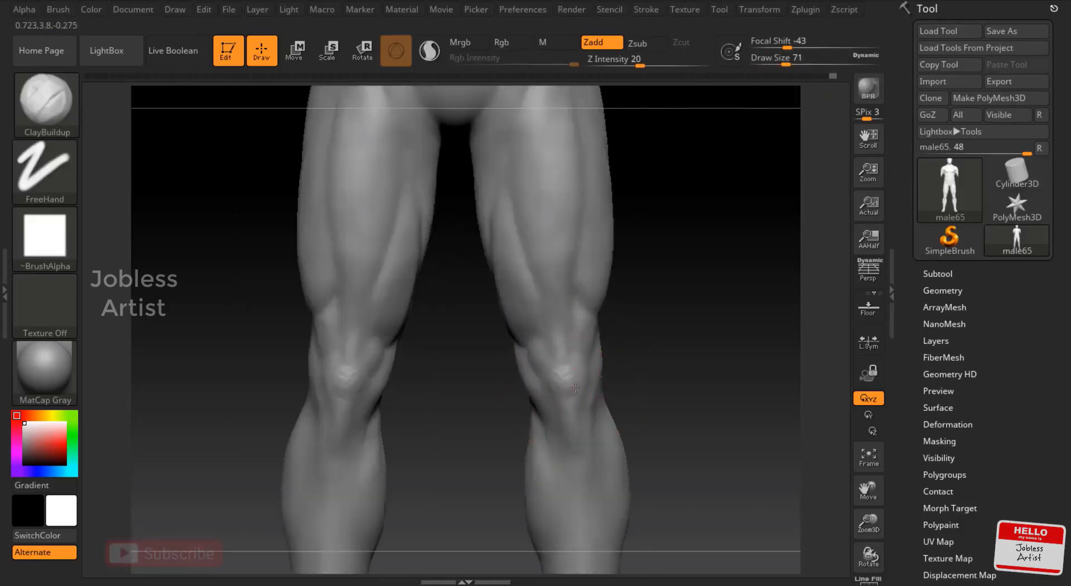
right_click_drag(575, 388, 529, 371)
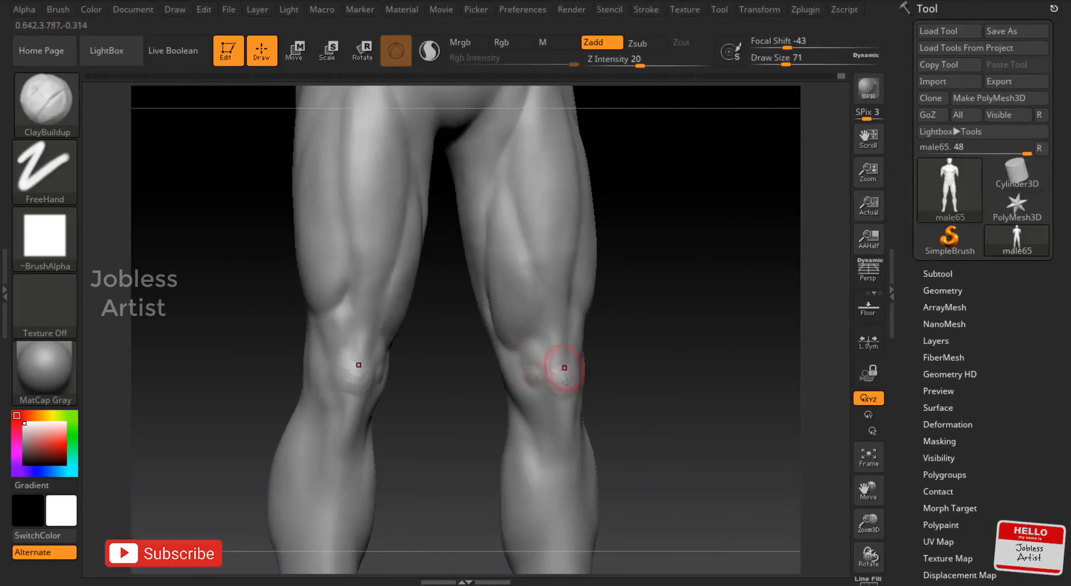
mouse_move(628, 357)
right_mouse_down()
mouse_move(547, 367)
mouse_move(563, 412)
right_mouse_up()
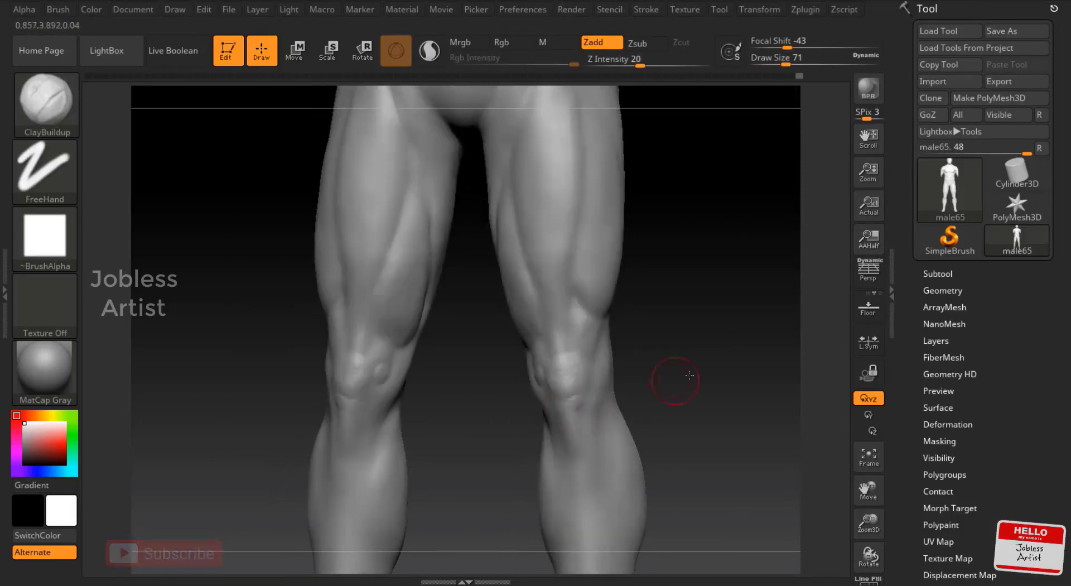
right_click_drag(674, 377, 573, 403)
key("shift")
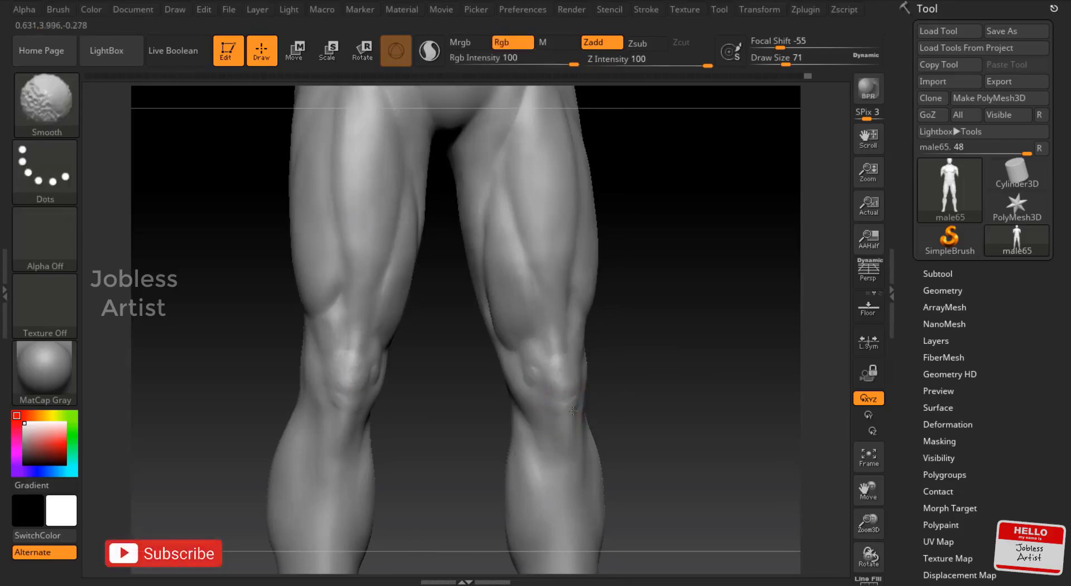
mouse_move(661, 350)
right_mouse_down("shift")
mouse_move(746, 263)
mouse_move(554, 344)
right_mouse_up("shift")
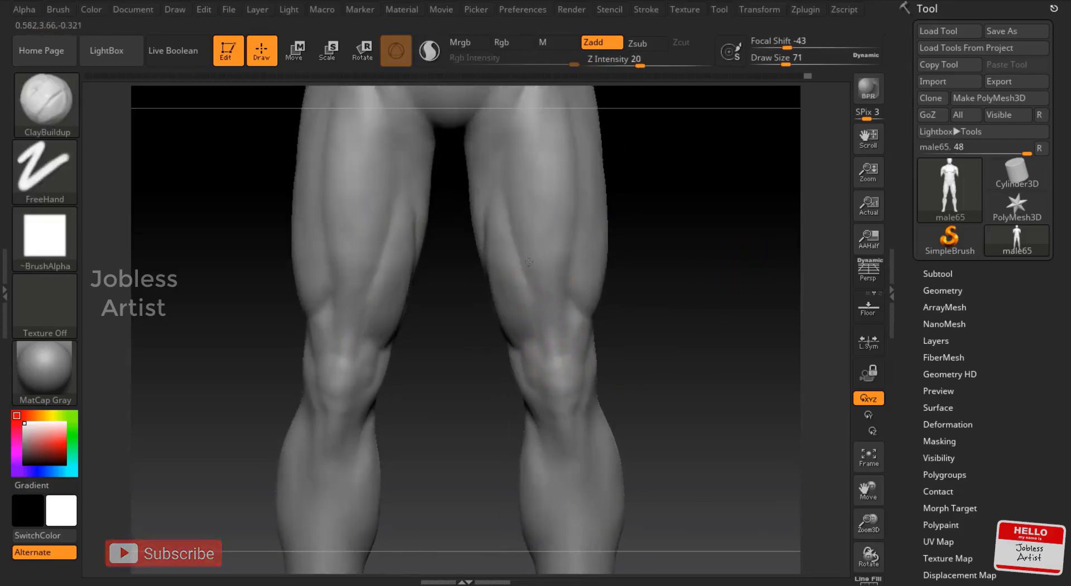
key("shift")
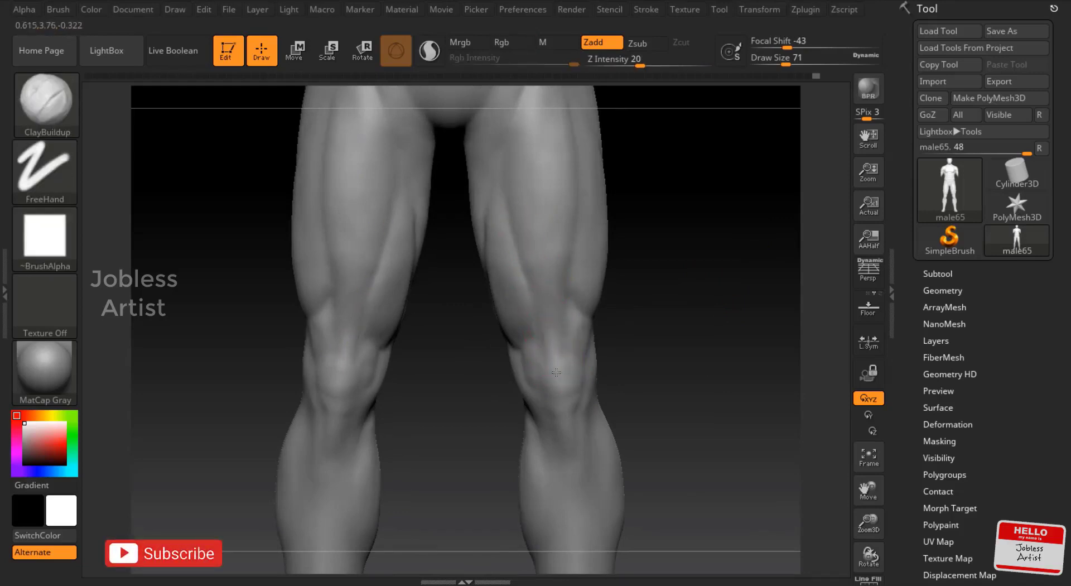
mouse_move(556, 372)
right_mouse_down("shift")
mouse_move(827, 407)
mouse_move(588, 235)
right_mouse_up("shift")
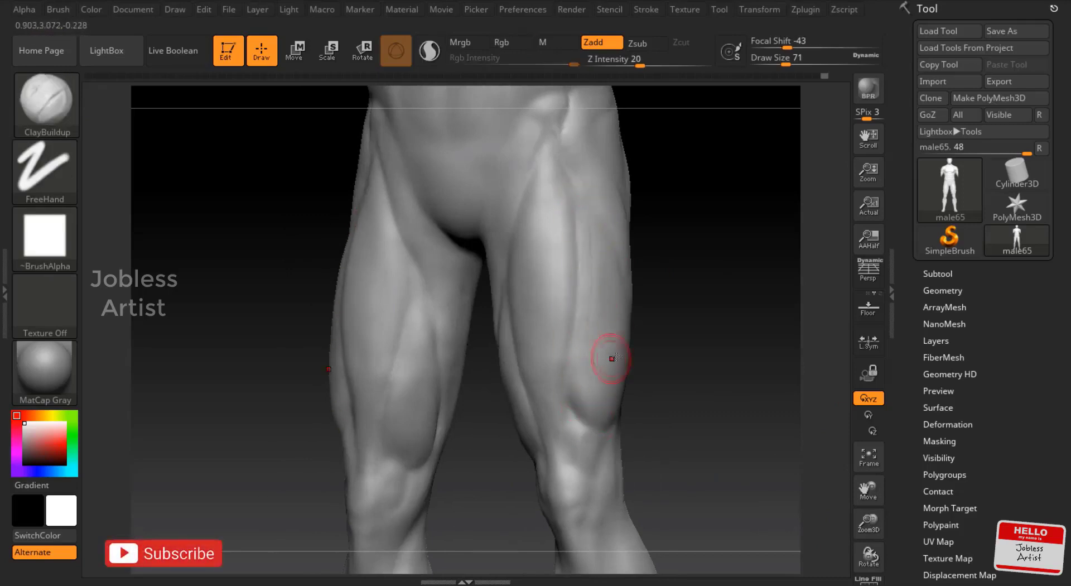
Refine the inner thighs from both sides with the Move brush and render a BPR preview
right_click_drag(618, 307, 593, 231)
right_click_drag(761, 302, 598, 259)
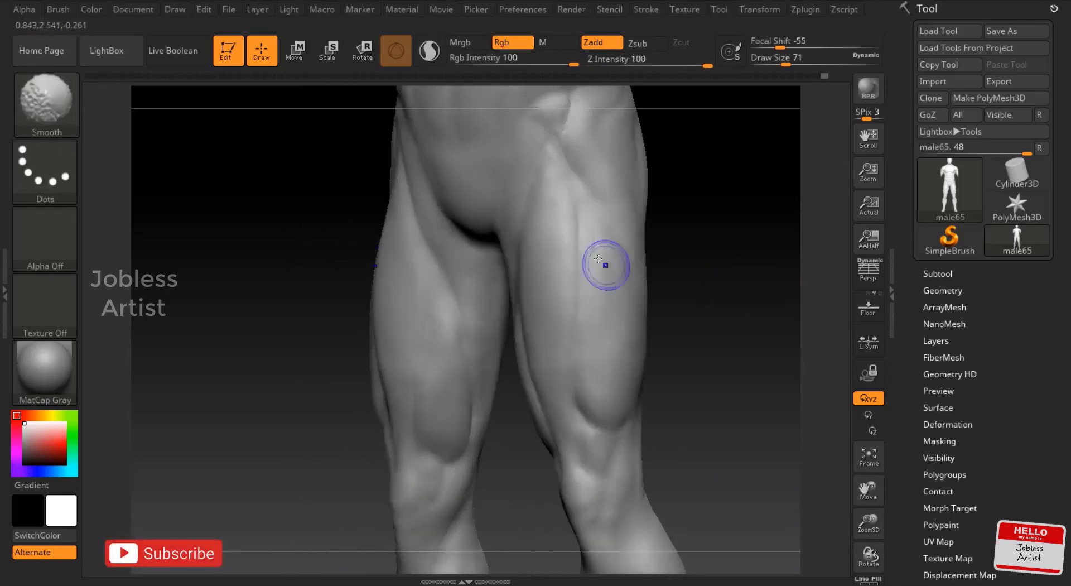
right_click_drag(595, 392, 764, 236)
key("b")
key("m")
key("v")
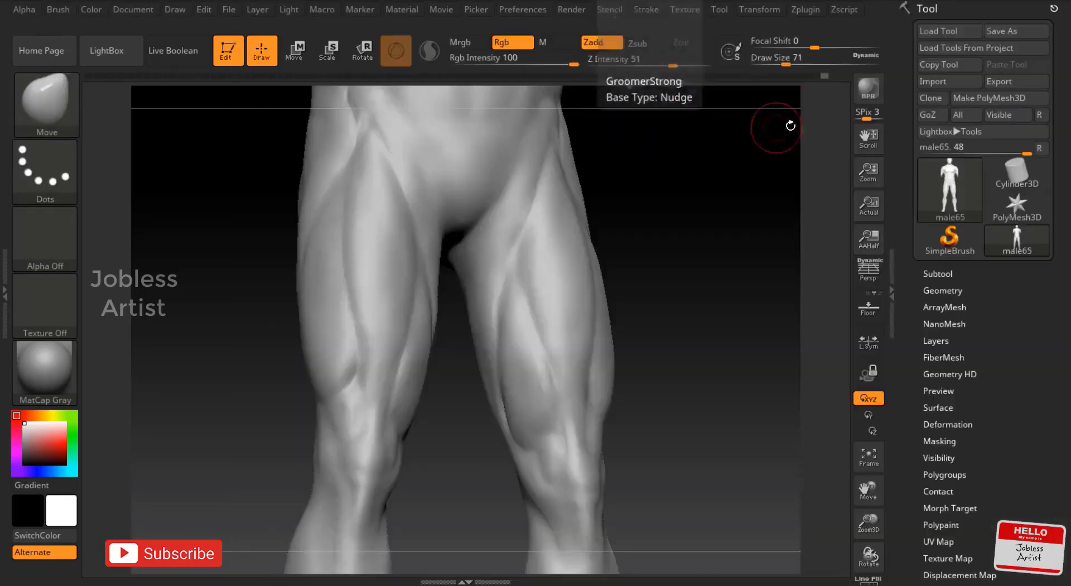
mouse_move(671, 272)
right_mouse_down()
mouse_move(640, 361)
mouse_move(781, 312)
mouse_move(726, 335)
mouse_move(825, 156)
right_mouse_up()
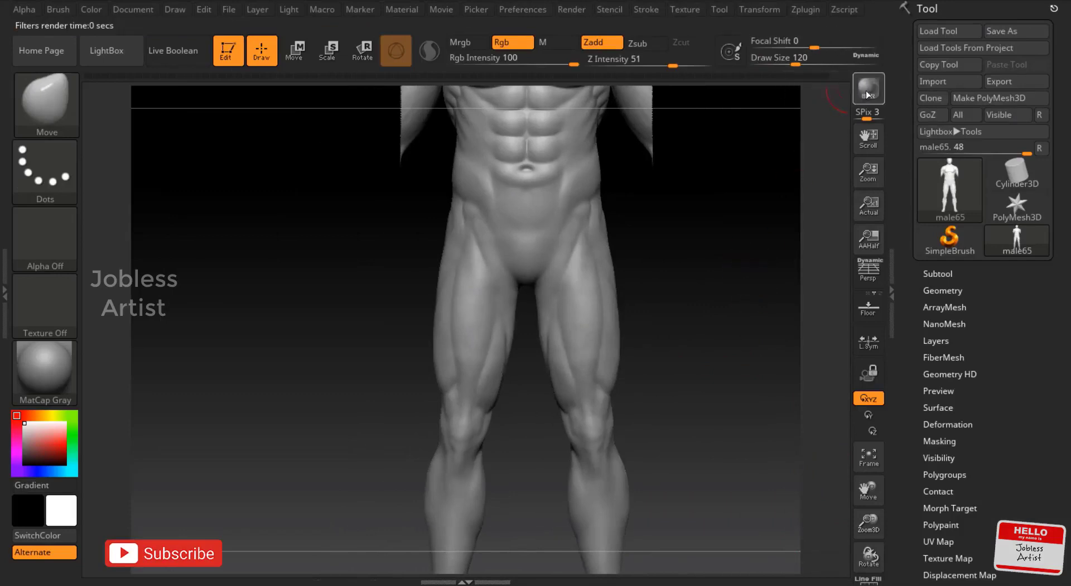
left_click(868, 95)
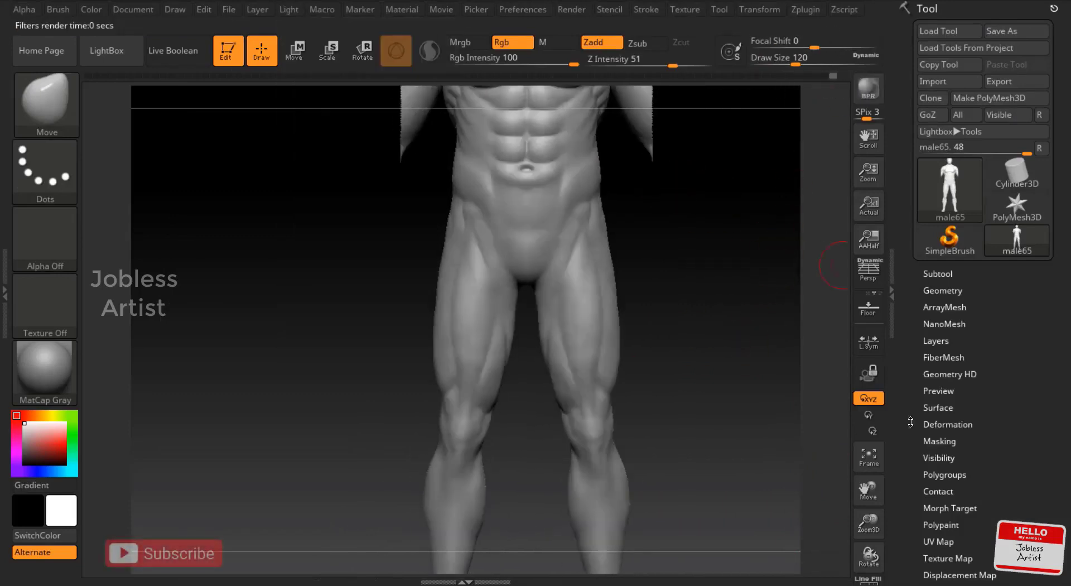
mouse_move(809, 380)
right_mouse_down("alt")
mouse_move(717, 335)
mouse_move(569, 407)
right_mouse_up("alt")
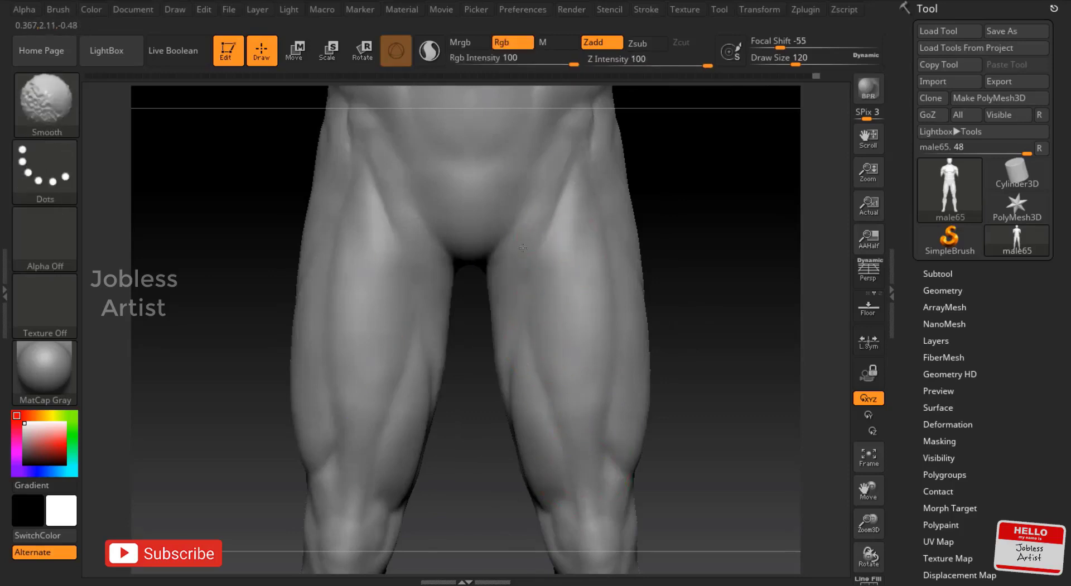
Compare the thigh sculpt against earlier undo-history states and shrink the brush for finer detail
left_click(868, 458)
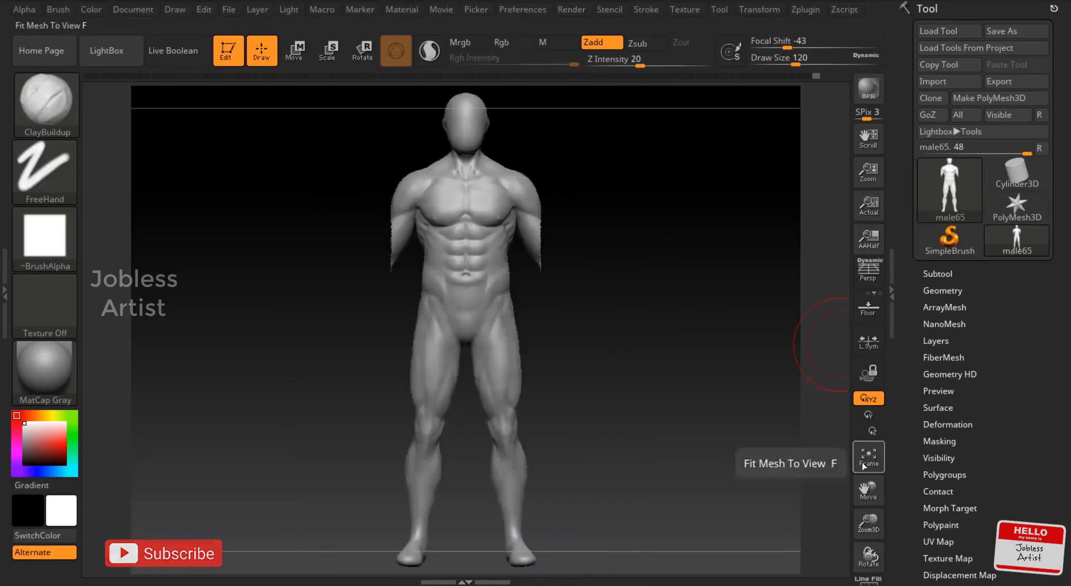
left_click_drag(612, 259, 547, 342)
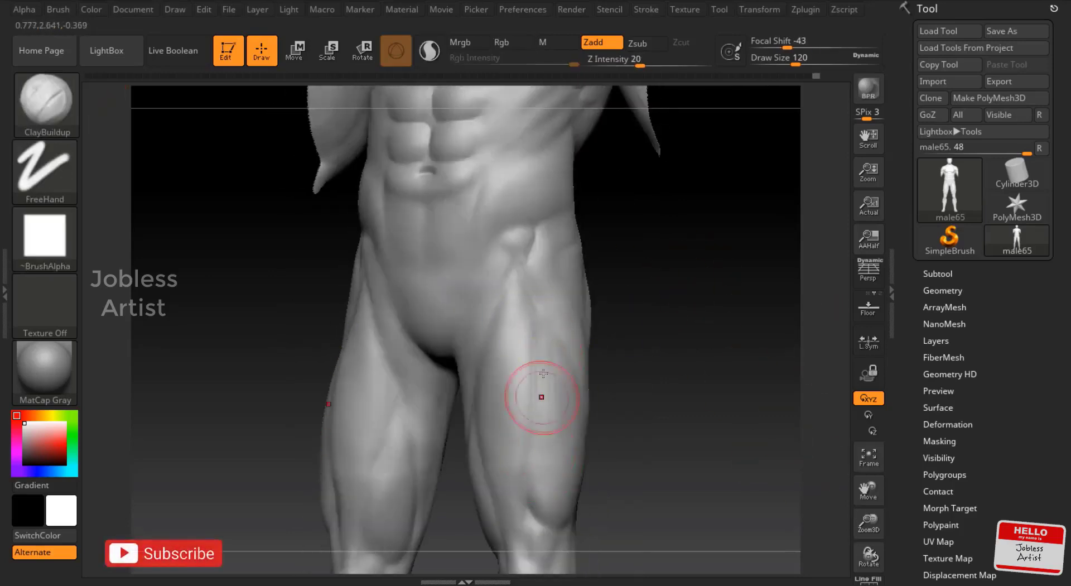
mouse_move(642, 279)
left_mouse_down()
mouse_move(686, 311)
mouse_move(725, 286)
mouse_move(714, 303)
left_mouse_up()
key("shift")
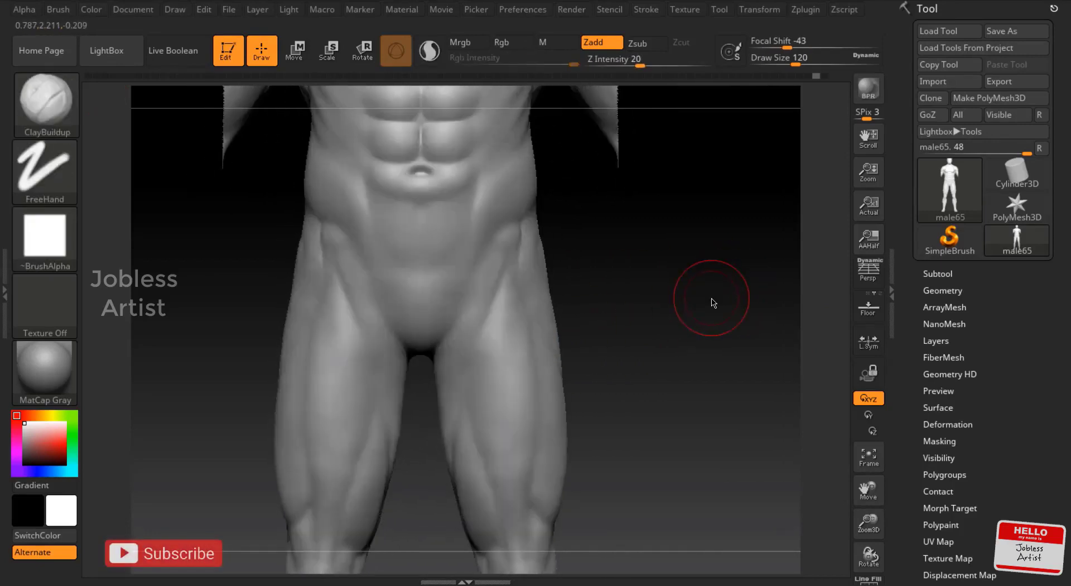
left_click_drag(815, 75, 681, 75)
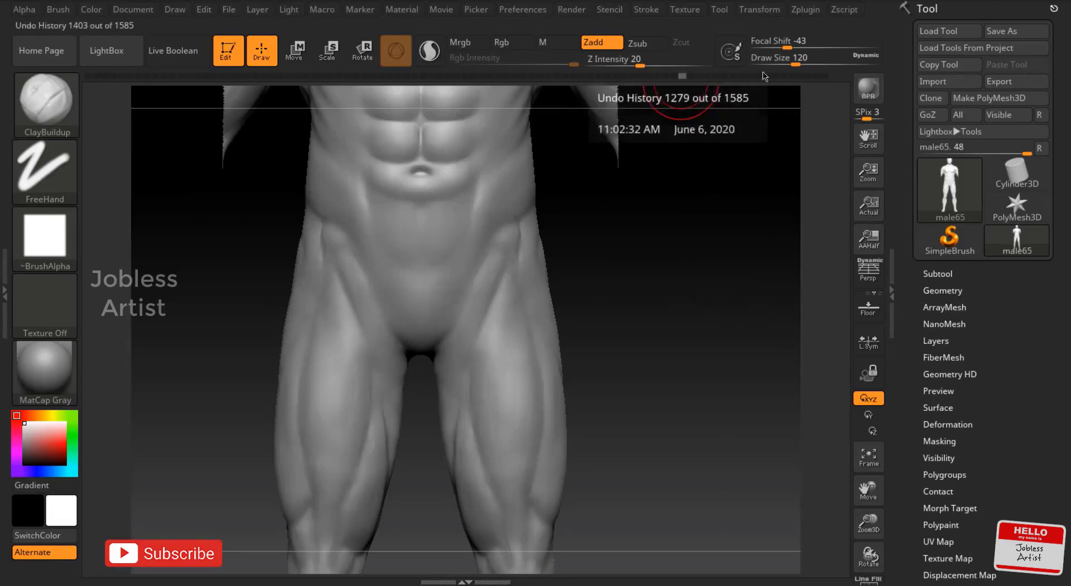
left_click_drag(764, 76, 849, 78)
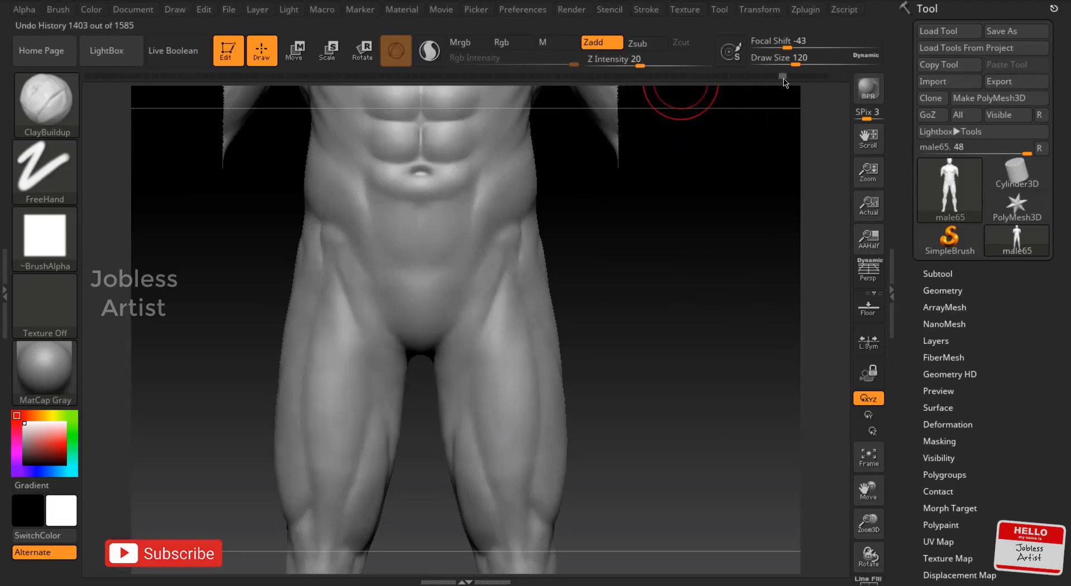
left_click_drag(774, 83, 754, 85)
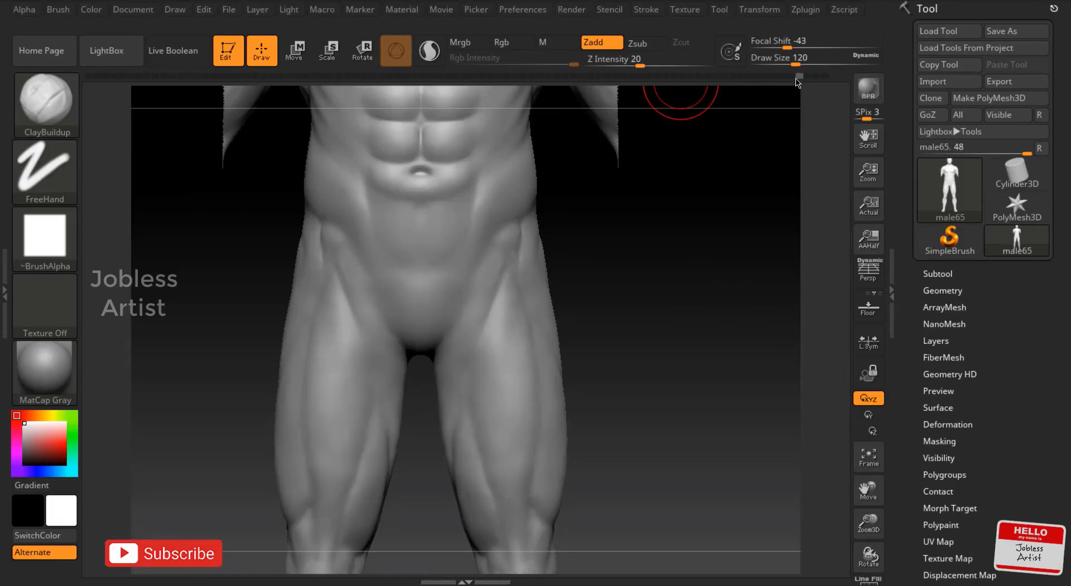
left_click_drag(798, 83, 841, 76)
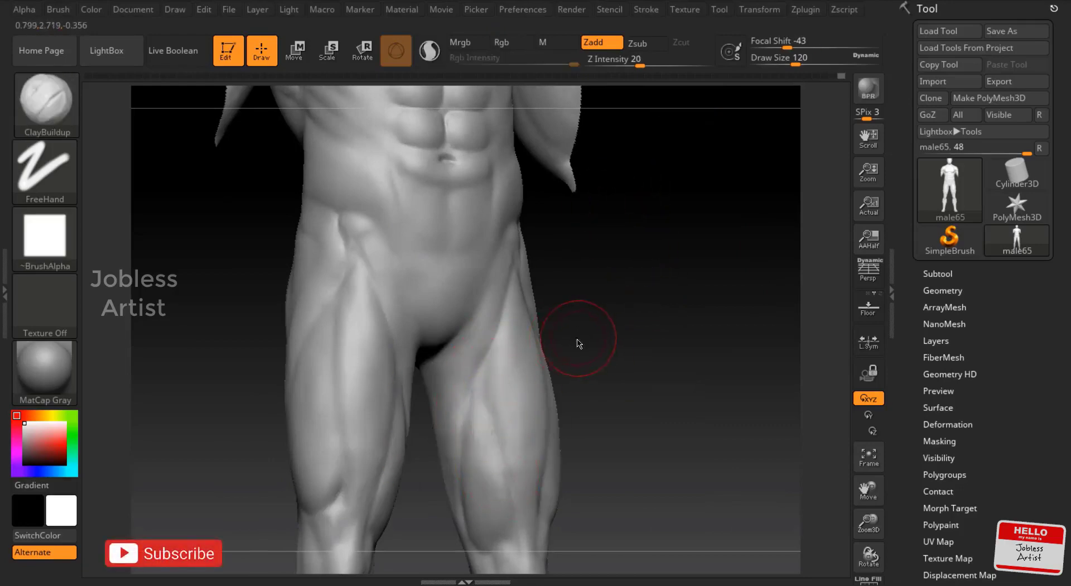
left_click_drag(796, 64, 787, 64)
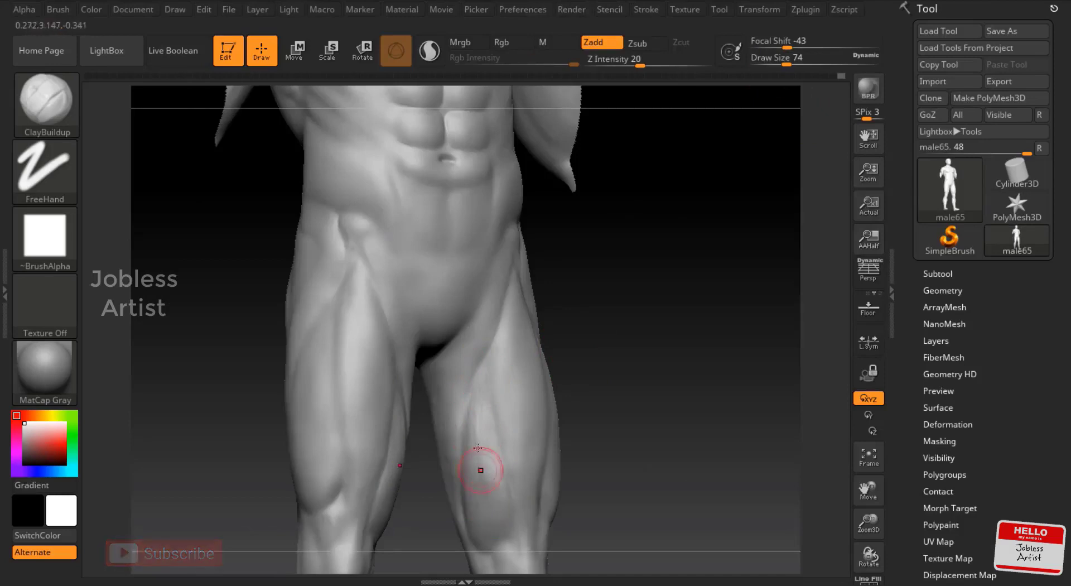
key("ctrl+shift+z")
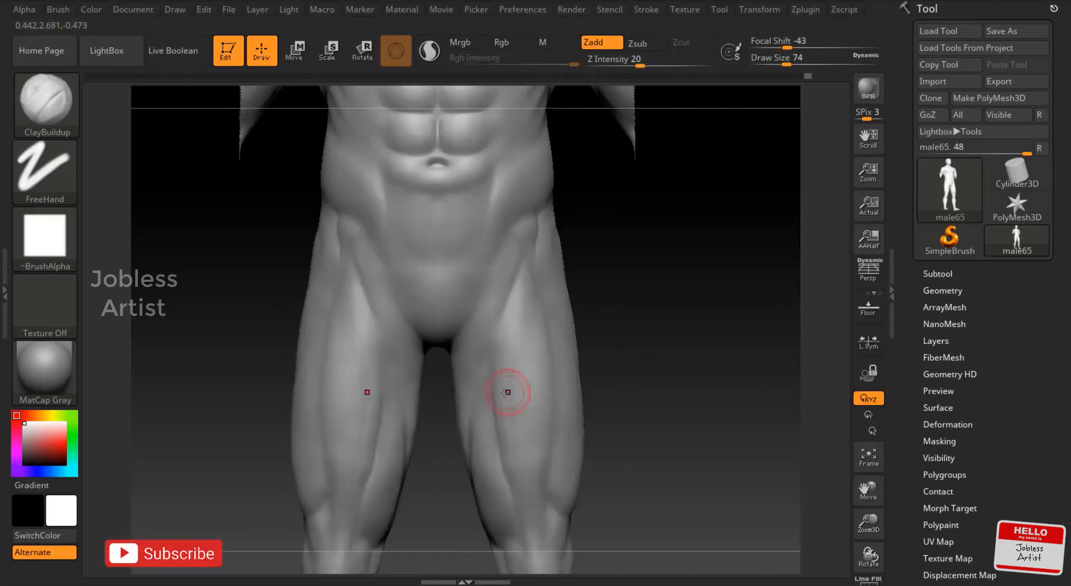
Smooth the thigh muscles above both knees, then enlarge the brush to 101 for the calf
left_click_drag(885, 533, 458, 389)
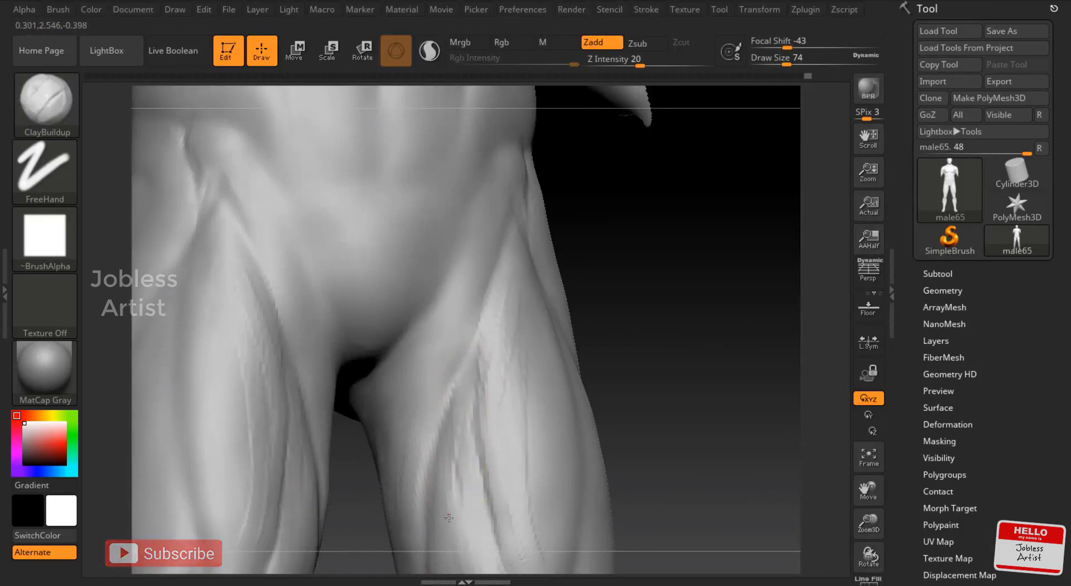
key("shift")
key("f")
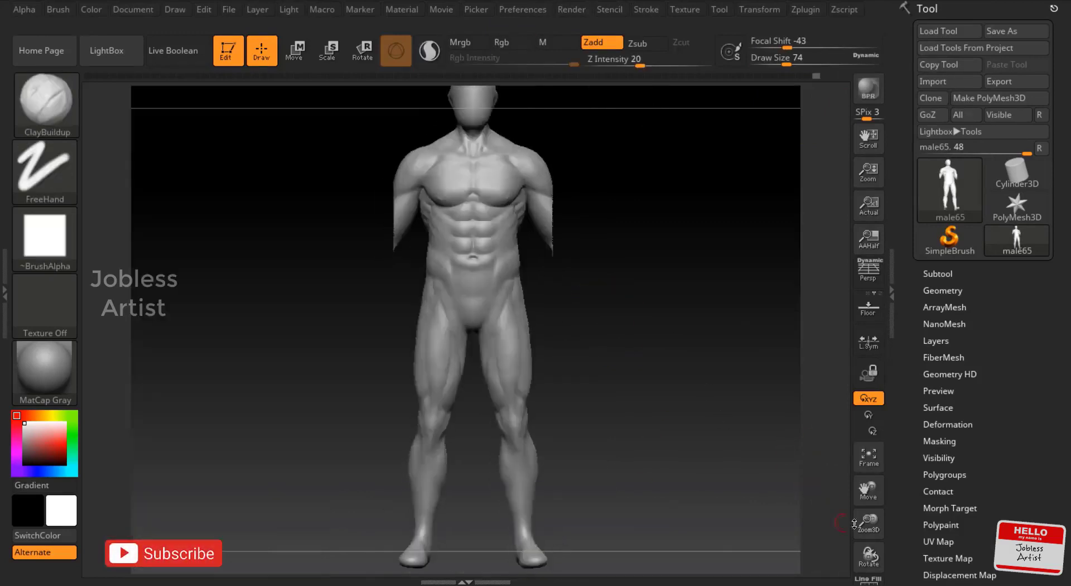
left_click_drag(869, 523, 527, 424)
key("shift")
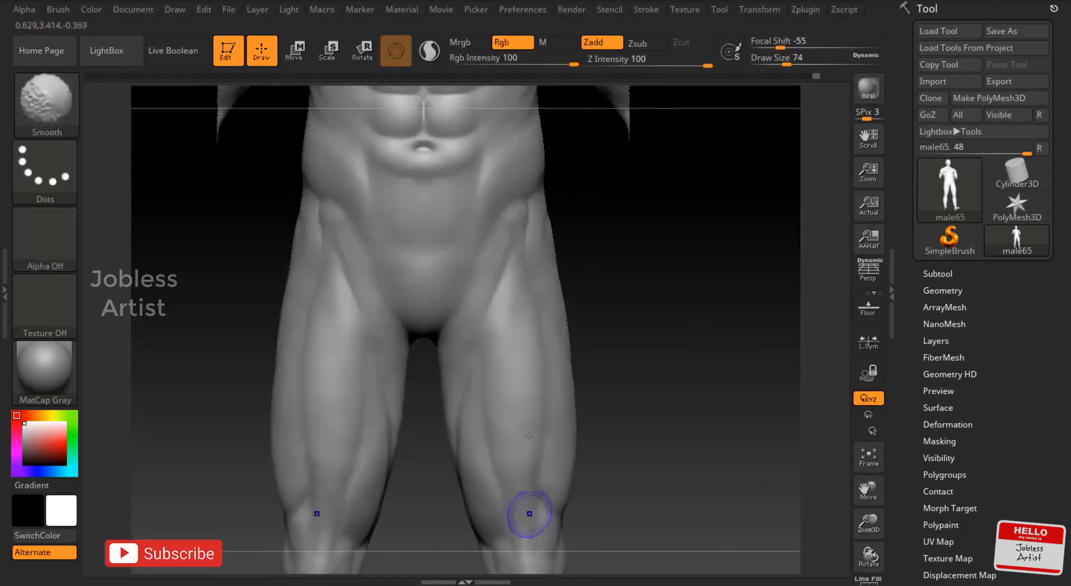
mouse_move(758, 361)
left_mouse_down("alt")
mouse_move(780, 373)
mouse_move(869, 525)
left_mouse_up("alt")
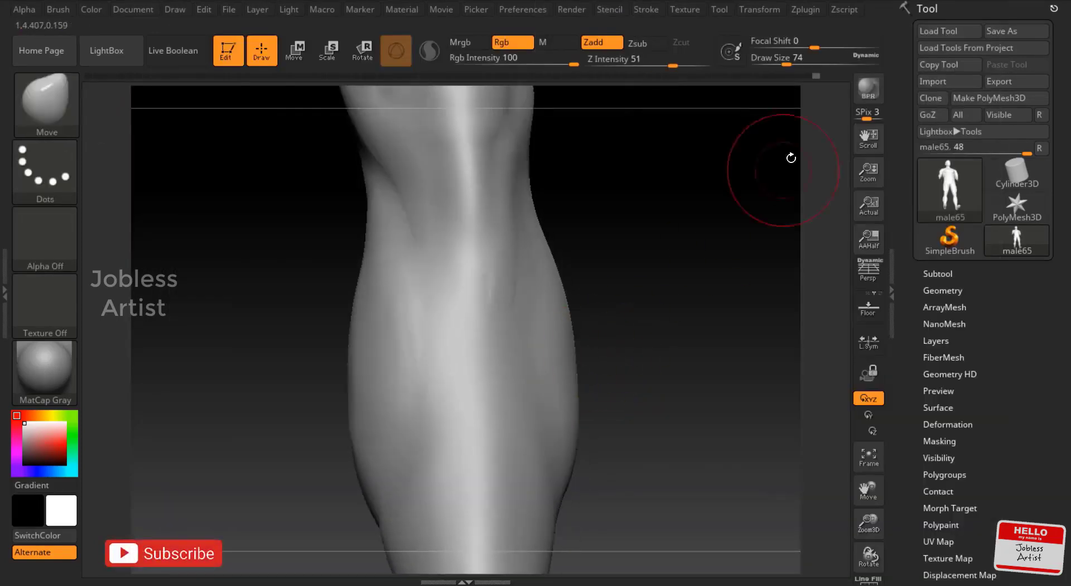
key("s")
left_click_drag(724, 141, 742, 141)
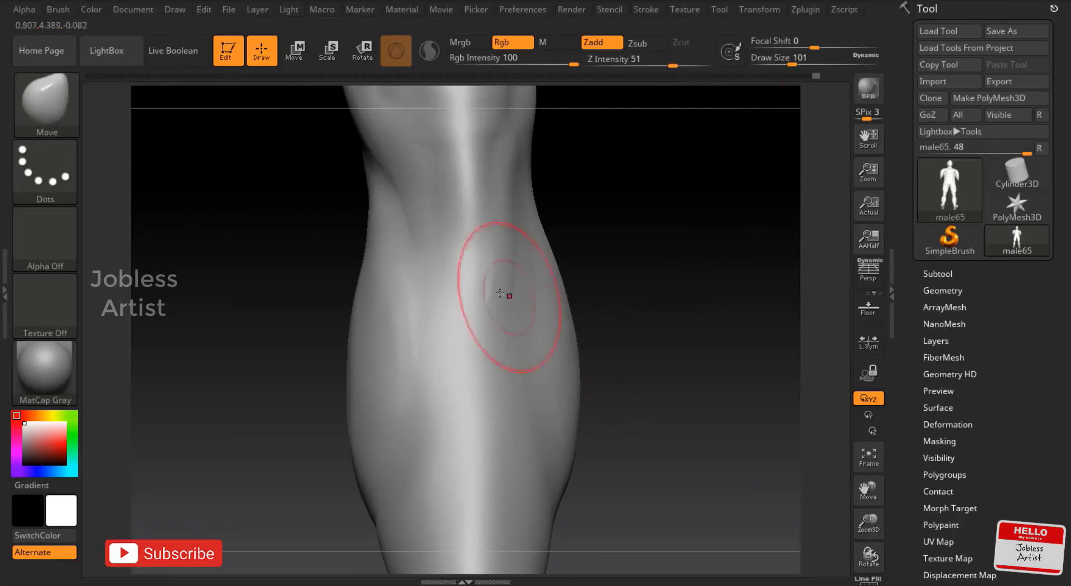
Build up and smooth the calf muscles from side and rear views, reducing brush size to 77
key("f")
left_click_drag(642, 379, 674, 387)
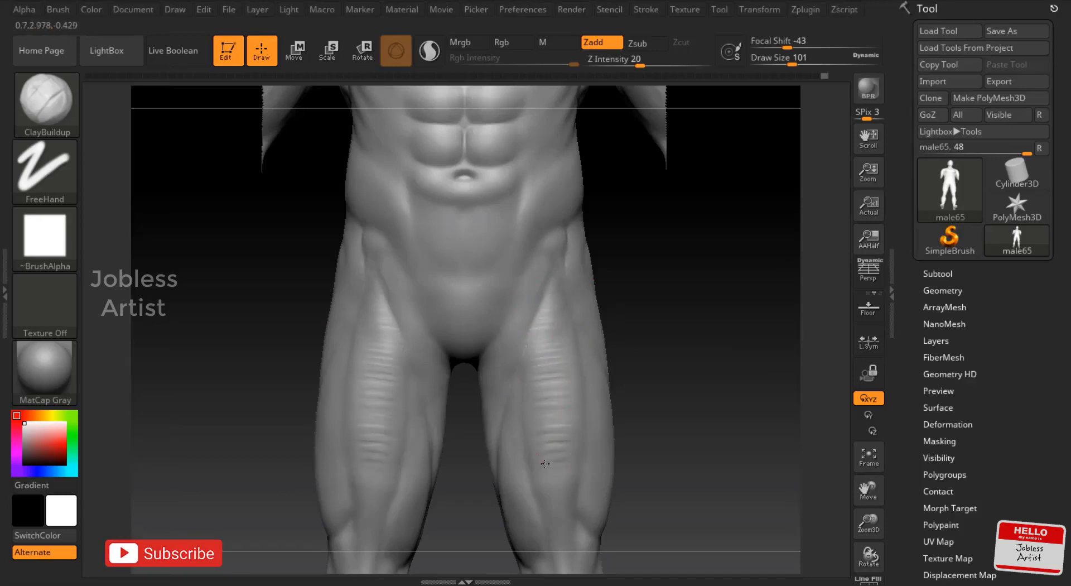
key("shift")
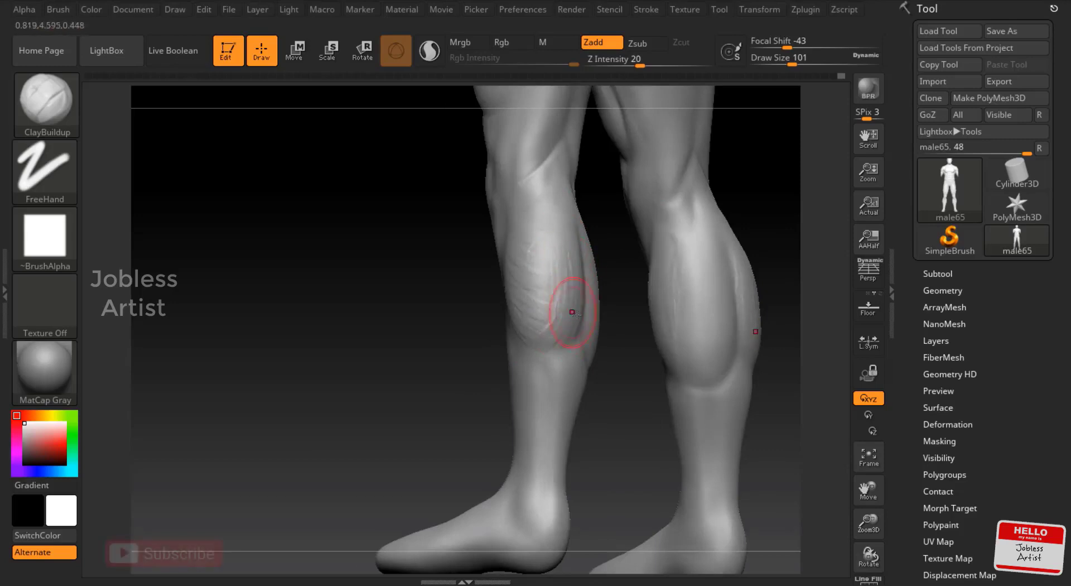
left_click_drag(388, 340, 500, 307)
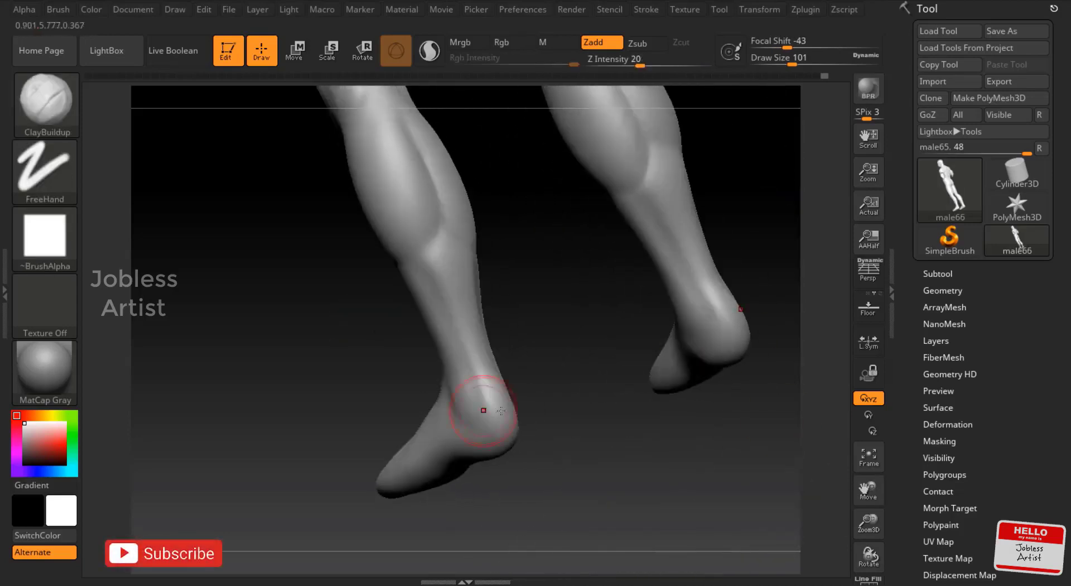
left_click_drag(551, 396, 518, 426)
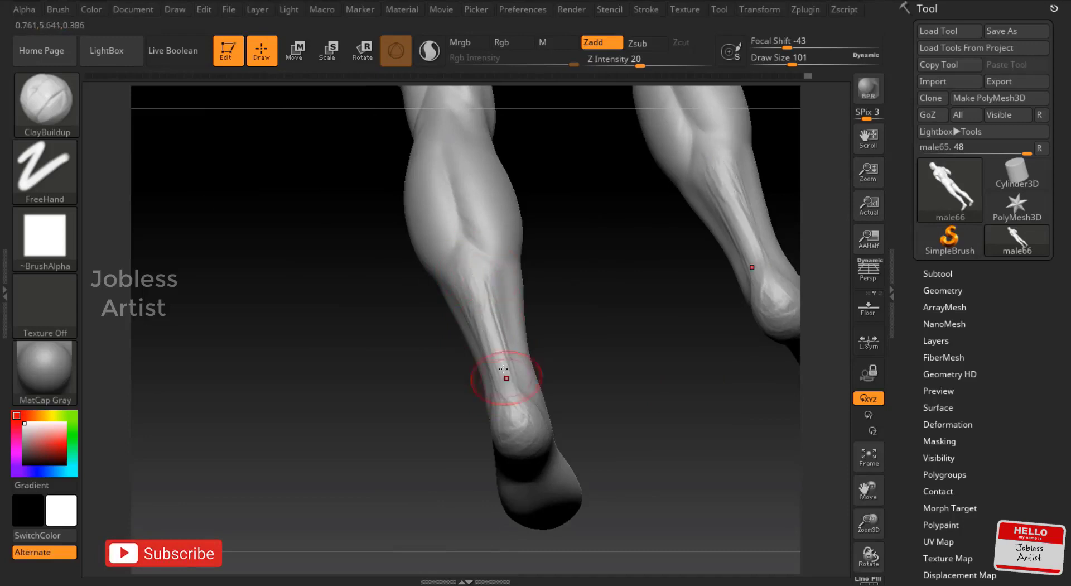
left_click_drag(791, 64, 786, 64)
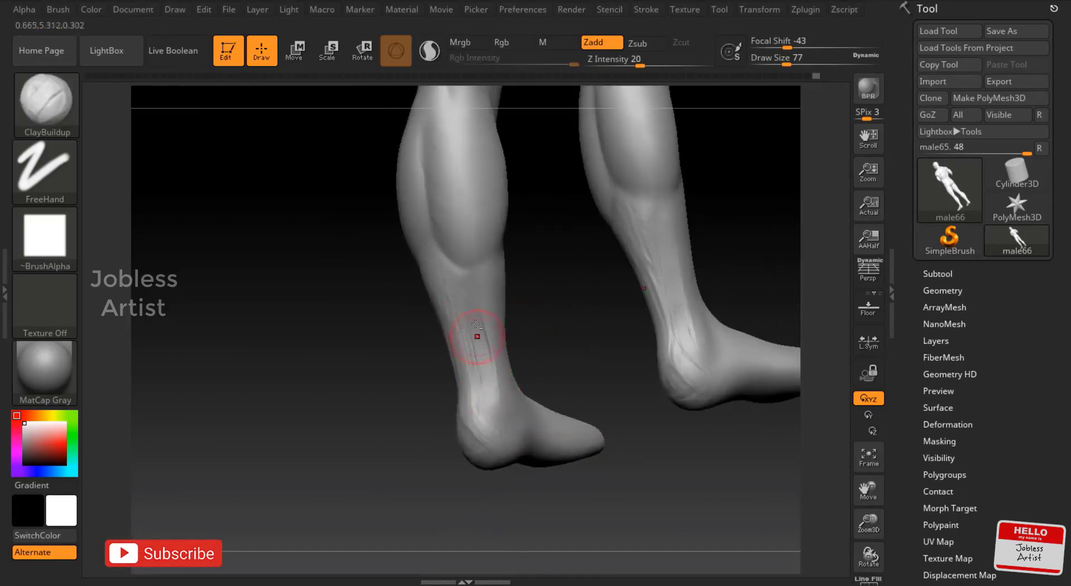
Define the ankles and Achilles tendon area with draw size set to 83, then 62
left_click_drag(575, 131, 762, 54)
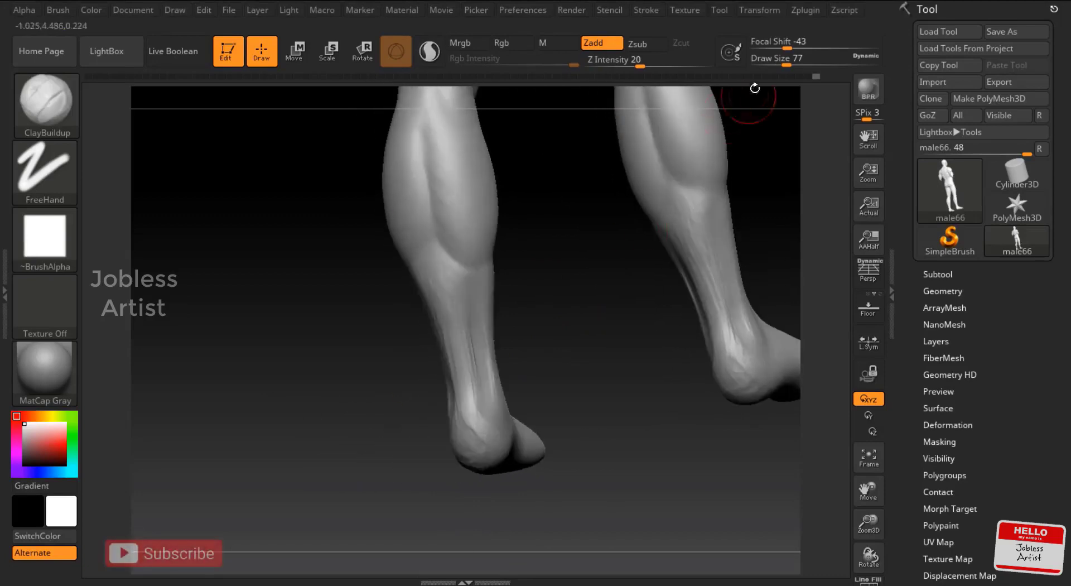
left_click(762, 54)
type("83")
key("Return")
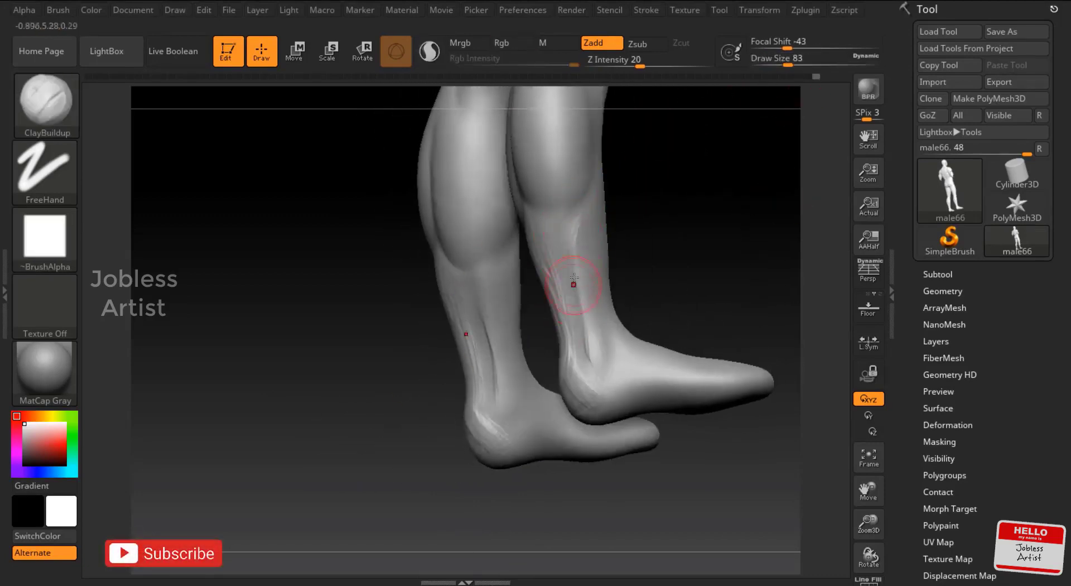
mouse_move(574, 277)
left_mouse_down()
mouse_move(724, 311)
mouse_move(588, 267)
left_mouse_up()
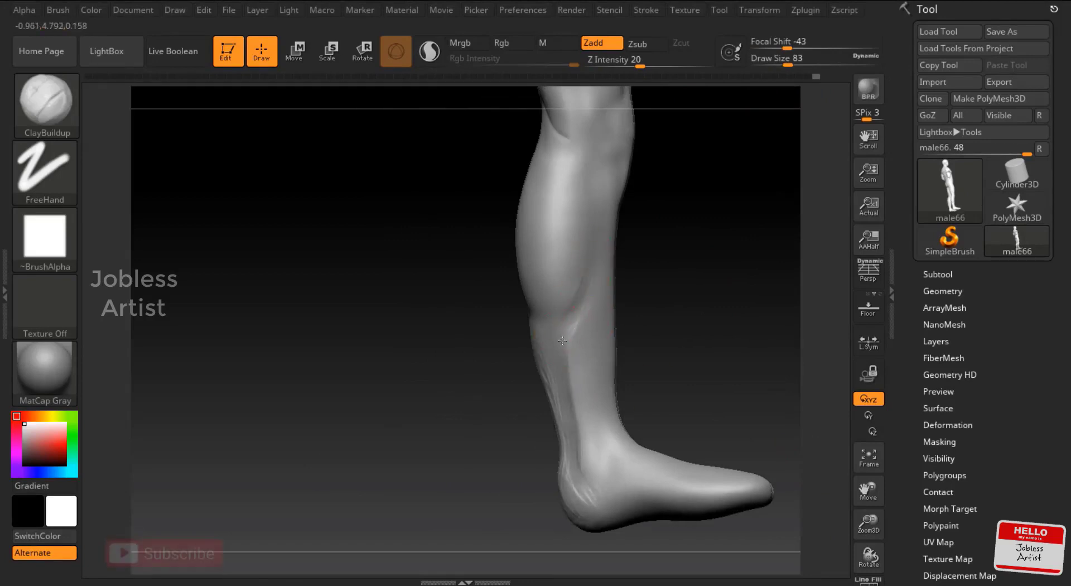
left_click(769, 58)
type("62")
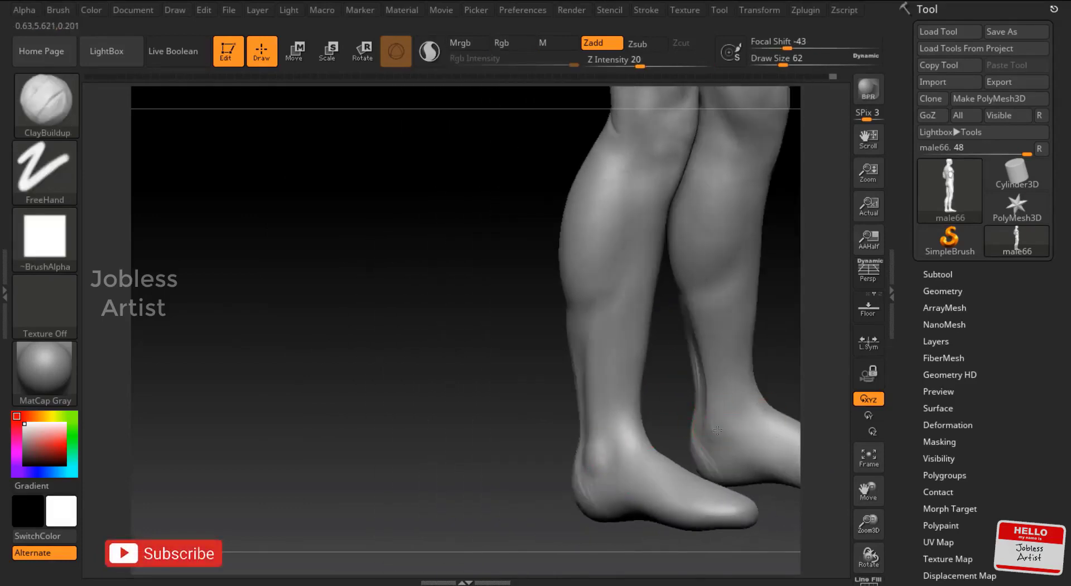
Frame the lower legs and set the brush draw size to 80
left_click_drag(729, 420, 713, 423)
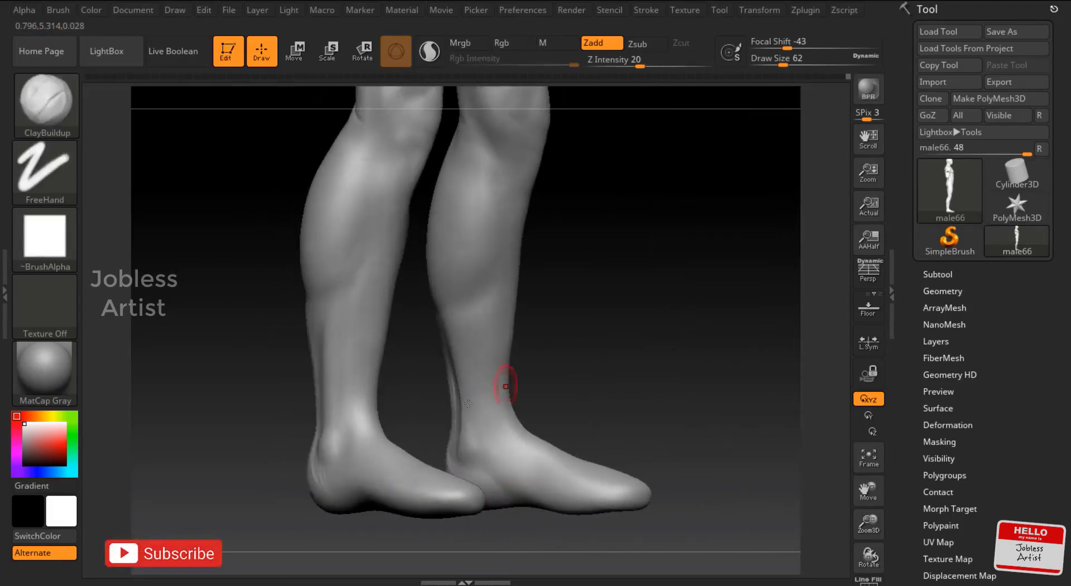
mouse_move(726, 424)
left_mouse_down()
mouse_move(734, 430)
mouse_move(738, 419)
left_mouse_up()
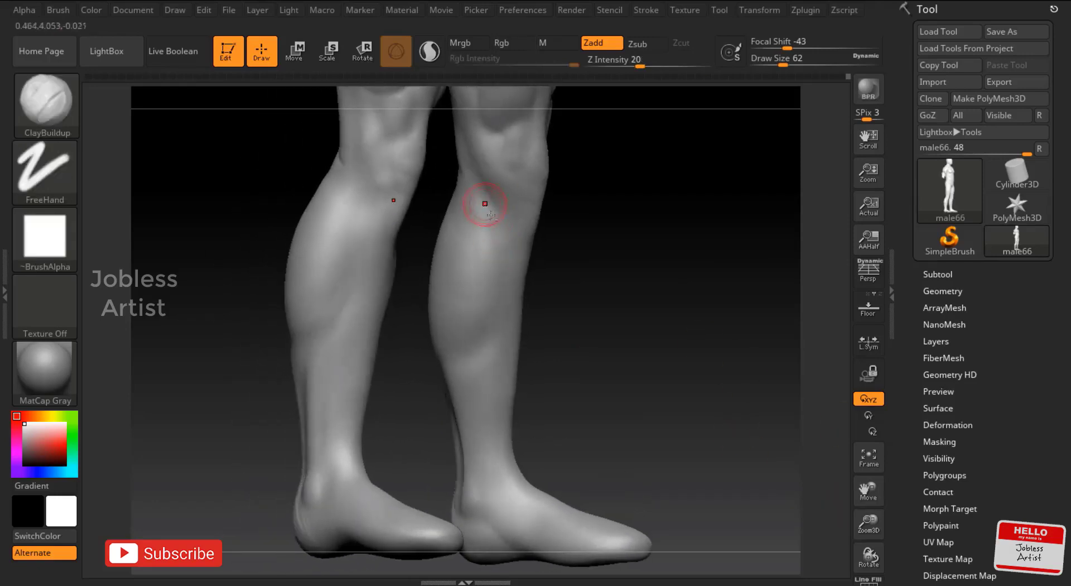
left_click_drag(783, 63, 789, 63)
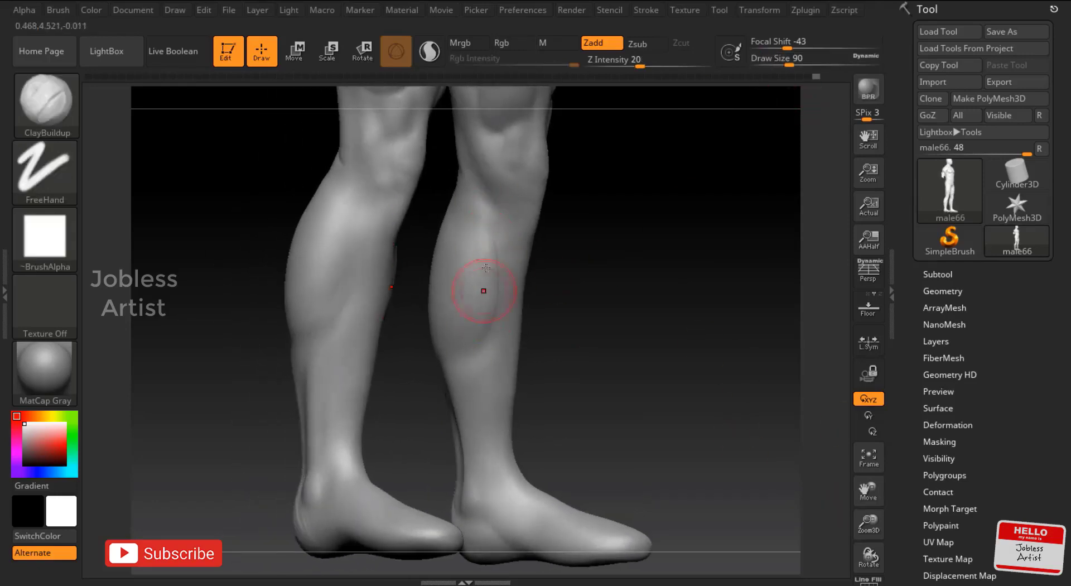
right_click_drag(455, 347, 479, 259)
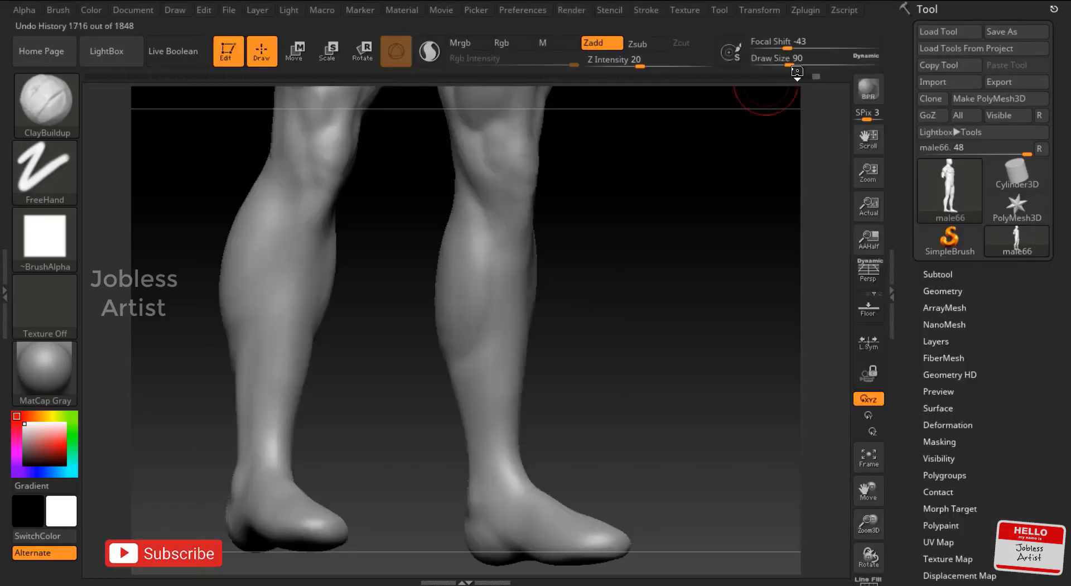
left_click(786, 63)
type("80")
key("Return")
Carve creases into the calves with the DamStandard brush from several angles
key("b")
key("d")
key("s")
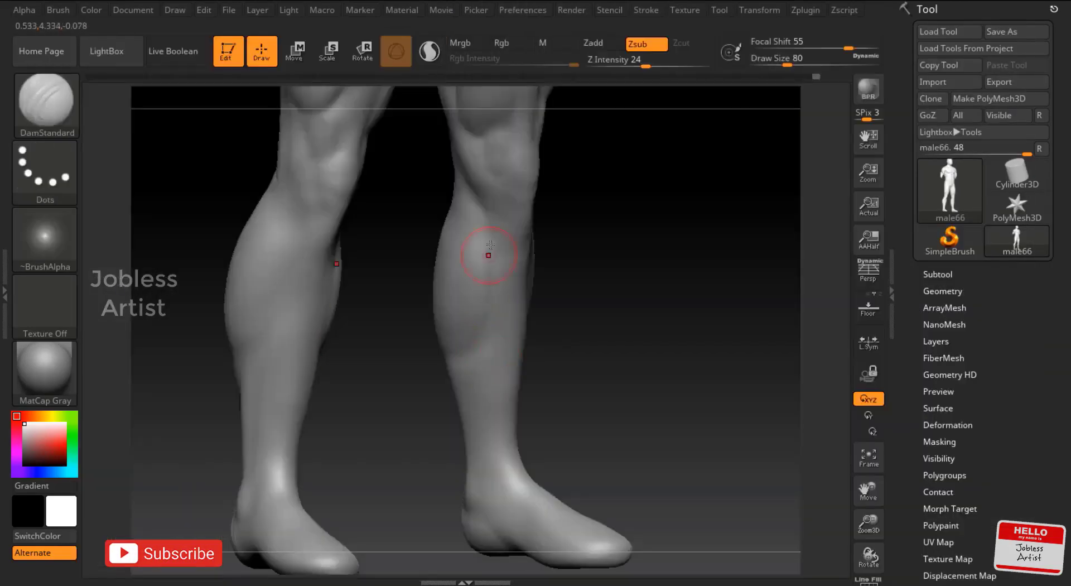
right_click_drag(497, 324, 489, 302)
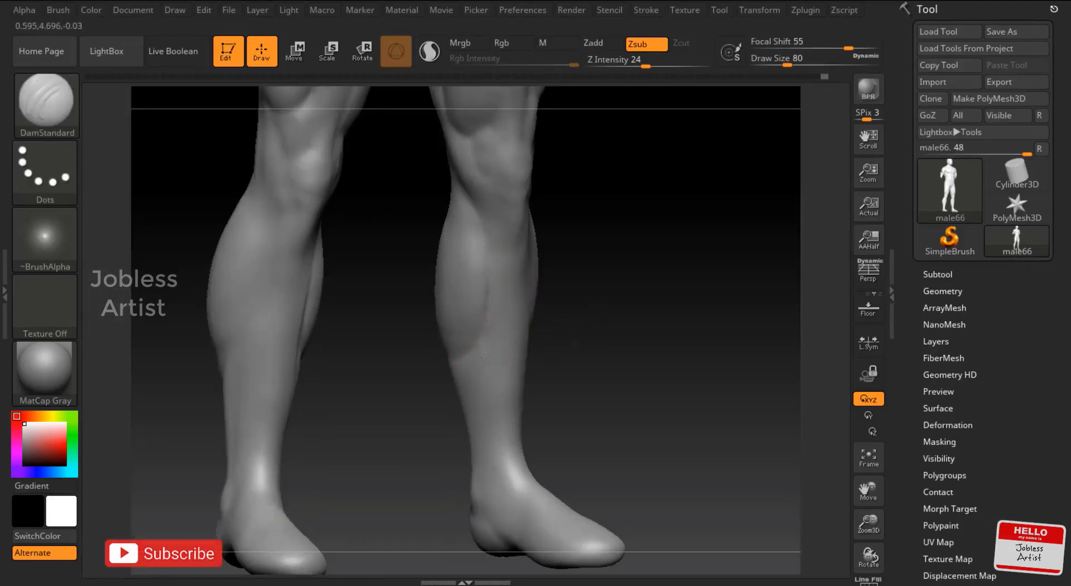
right_click_drag(485, 358, 518, 310)
mouse_move(470, 440)
right_mouse_down()
mouse_move(593, 378)
mouse_move(479, 336)
right_mouse_up()
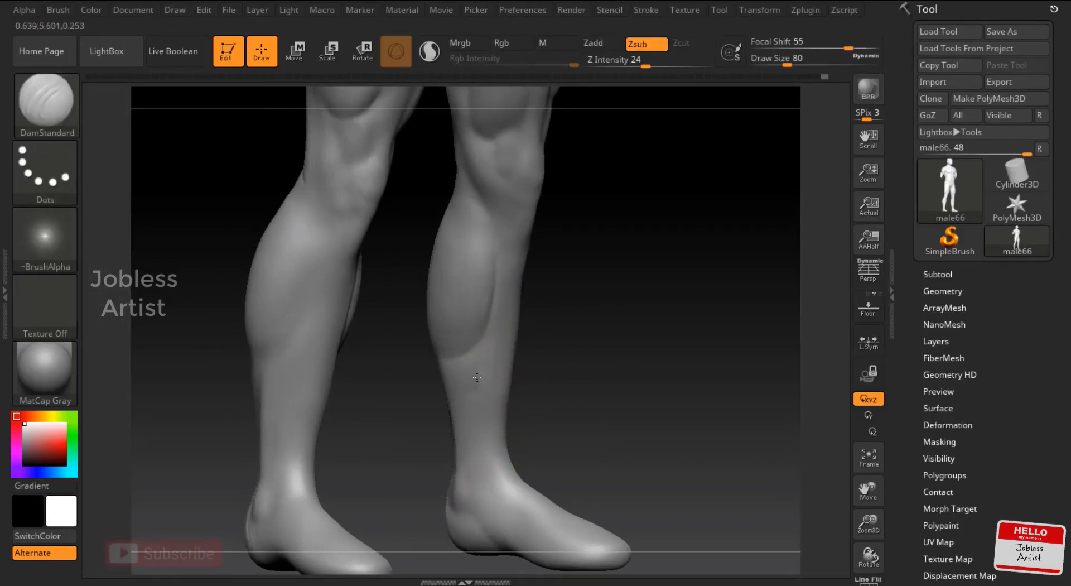
mouse_move(467, 478)
right_mouse_down()
mouse_move(482, 380)
mouse_move(446, 428)
right_mouse_up()
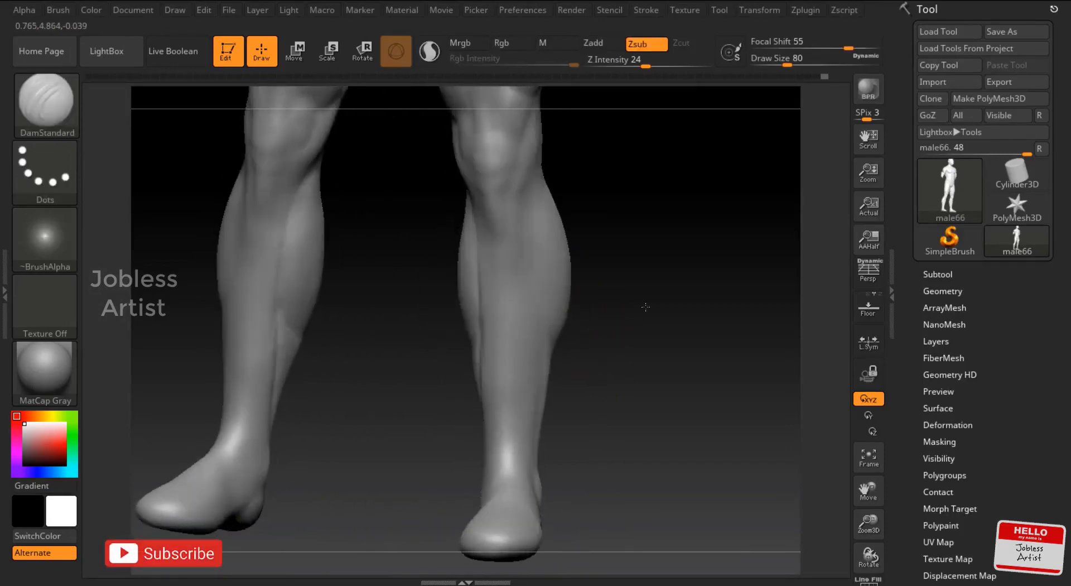
Switch back to ClayBuildup and undo the last few carving strokes
key("b")
key("c")
key("b")
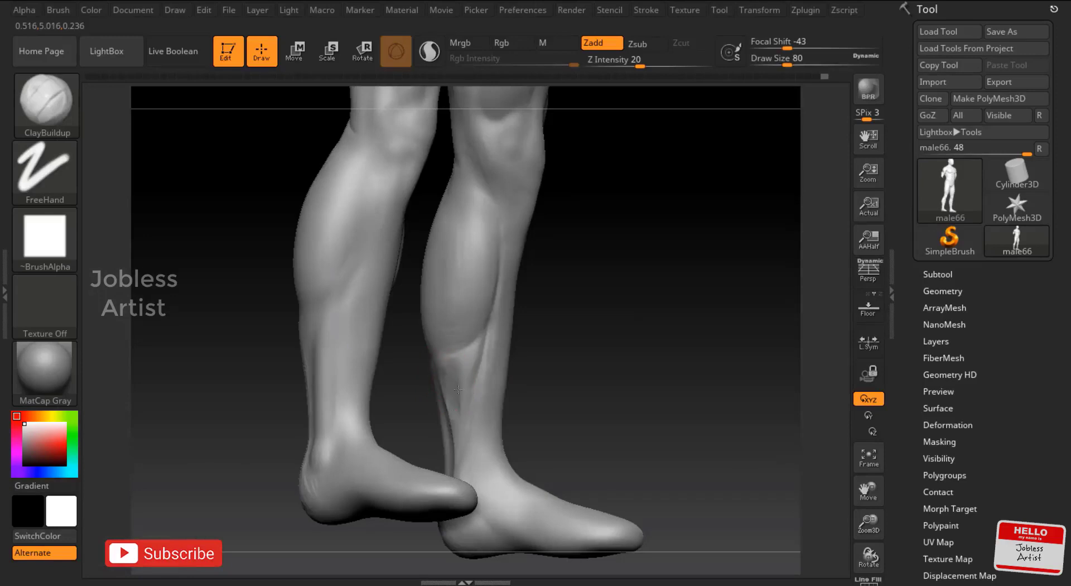
left_click_drag(830, 76, 826, 77)
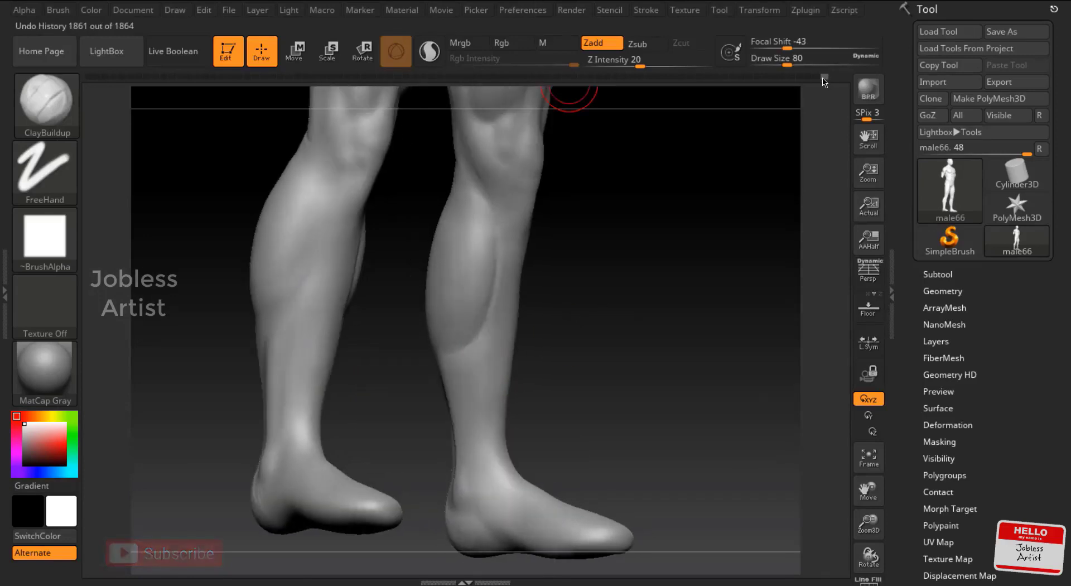
right_click_drag(455, 447, 453, 400)
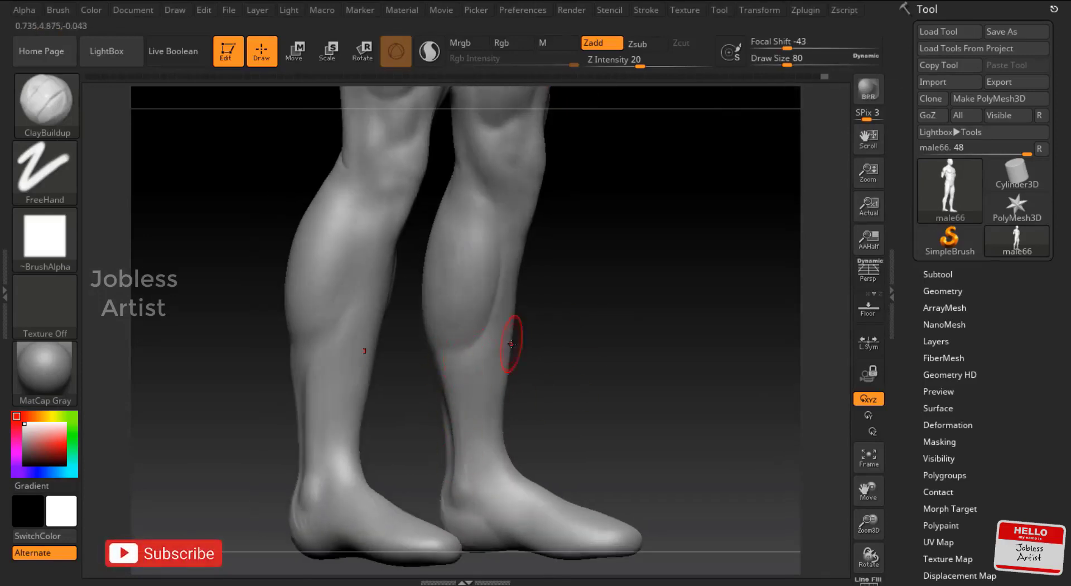
right_click_drag(537, 366, 442, 383)
right_click_drag(457, 420, 481, 340)
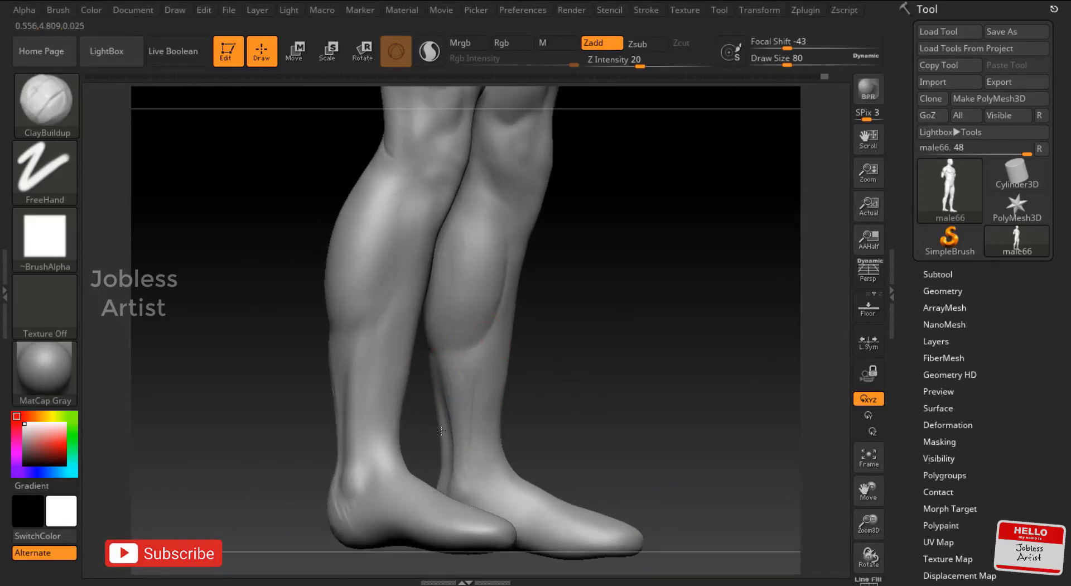
Carve further shin and calf grooves with DamStandard while orbiting the legs
key("b")
key("s")
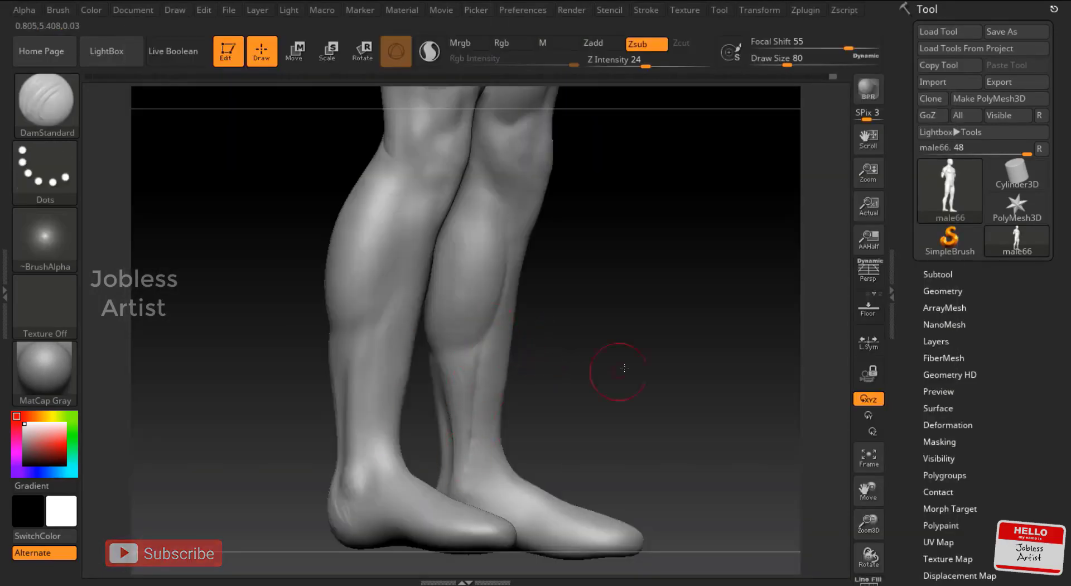
right_click_drag(617, 353, 629, 363)
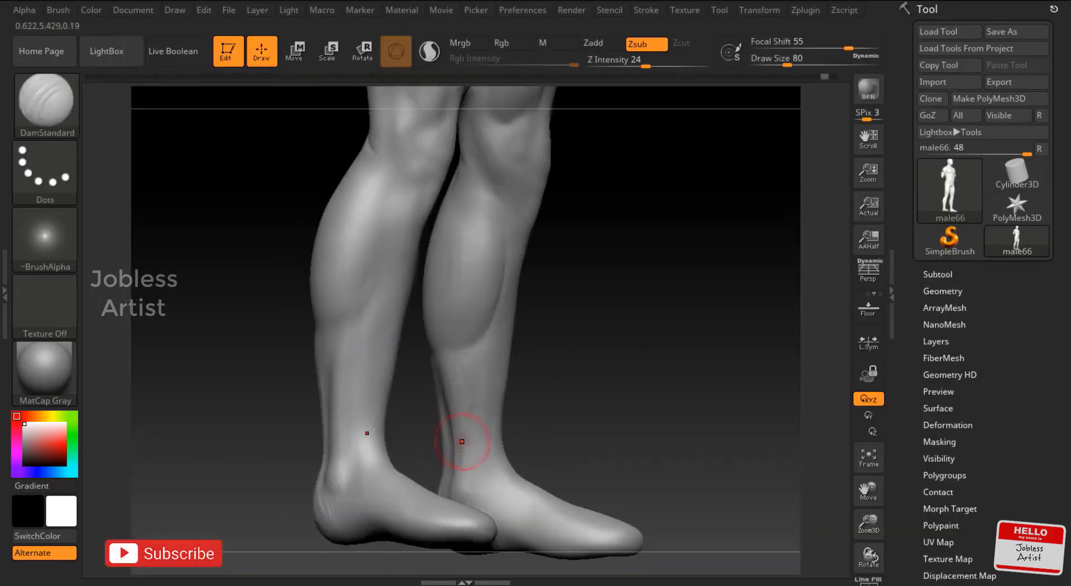
right_click_drag(453, 363, 451, 360)
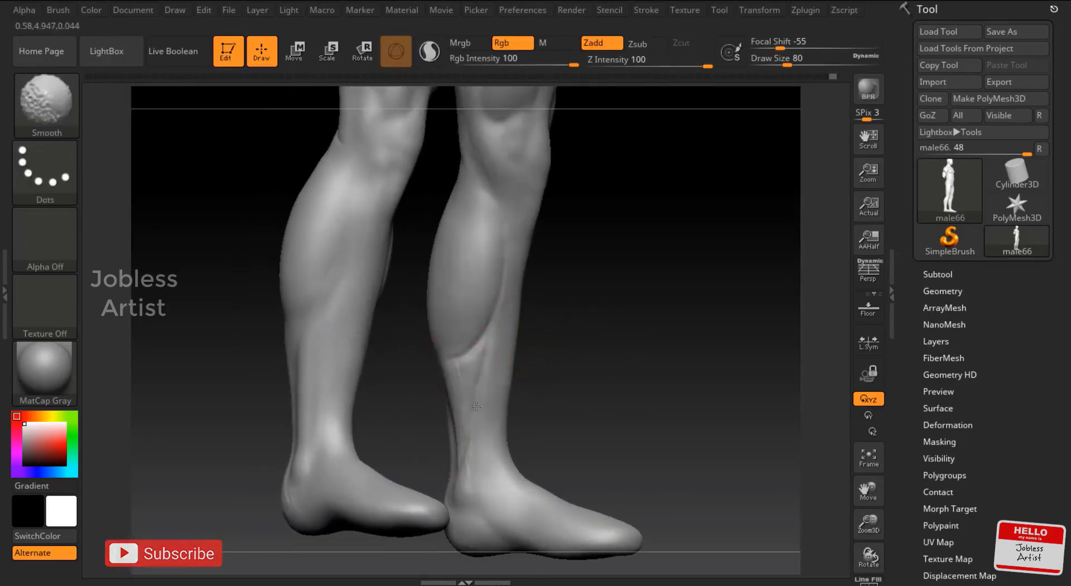
right_click_drag(458, 465, 558, 335)
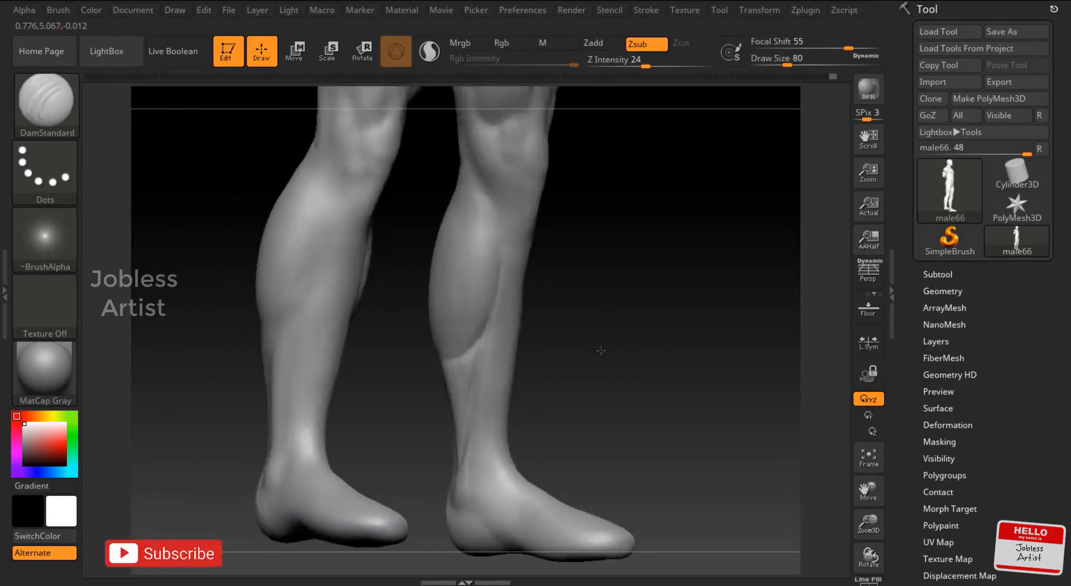
key("b")
key("b")
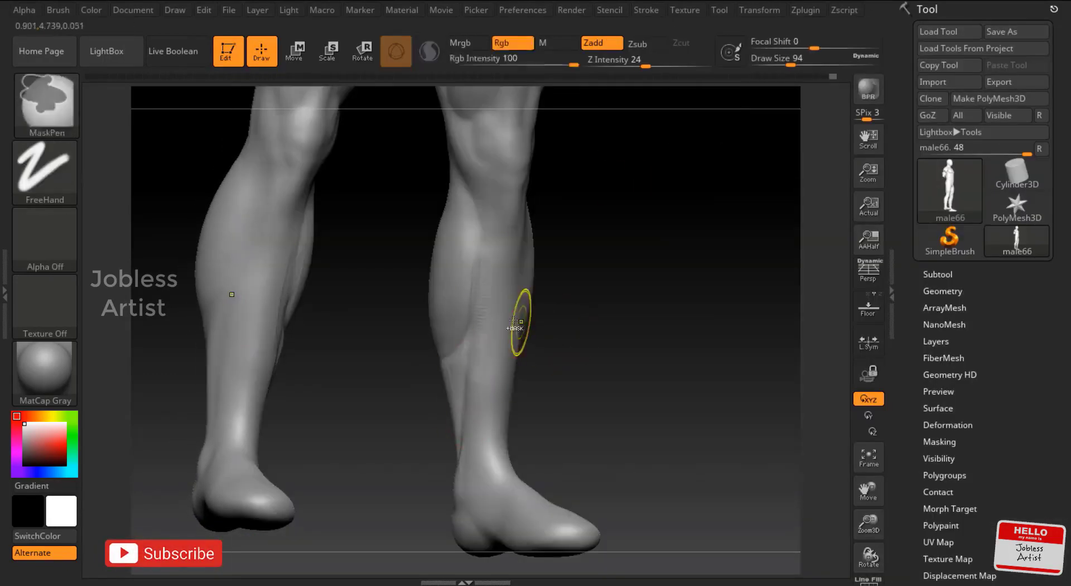
Build up and smooth the calf muscles with ClayBuildup at draw size 77
right_click_drag(480, 333, 627, 239)
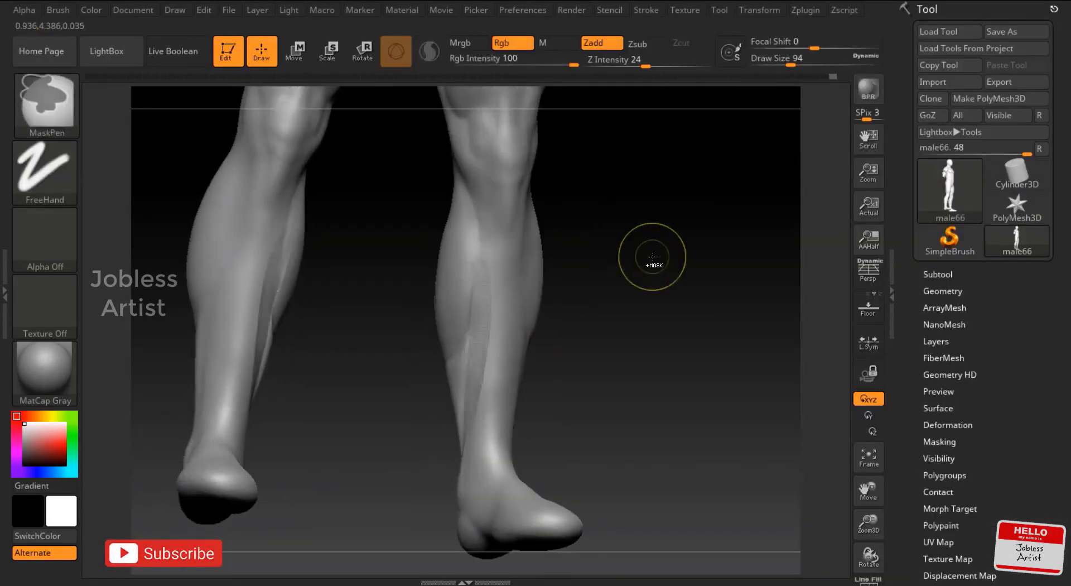
right_click_drag(459, 386, 483, 404)
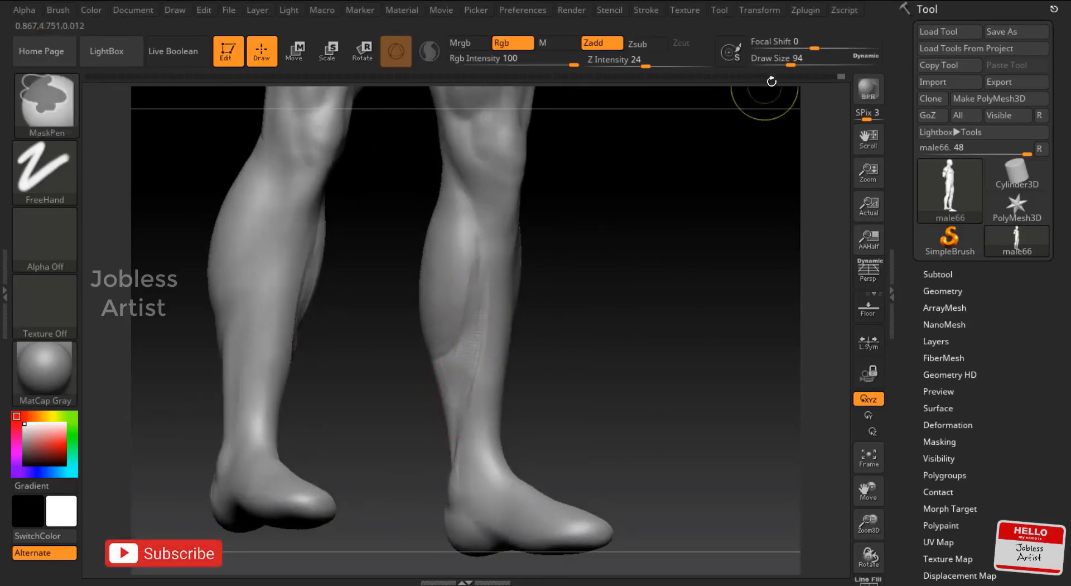
left_click_drag(790, 61, 787, 61)
right_click_drag(483, 258, 455, 372)
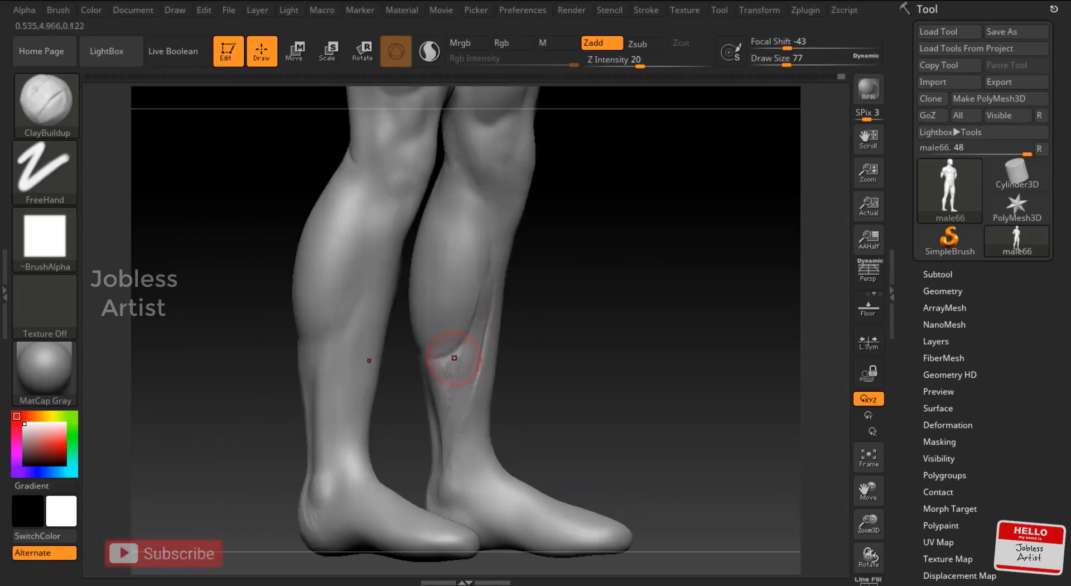
right_click_drag(590, 346, 547, 343)
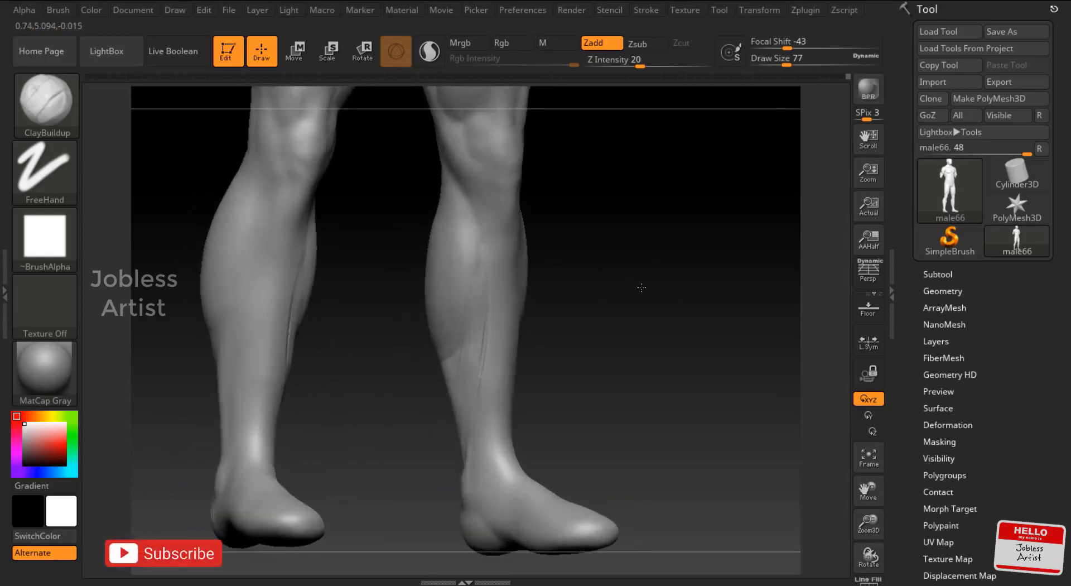
Push the calf and shin contours into shape with the Move brush from front and three-quarter angles
key("b")
key("m")
key("v")
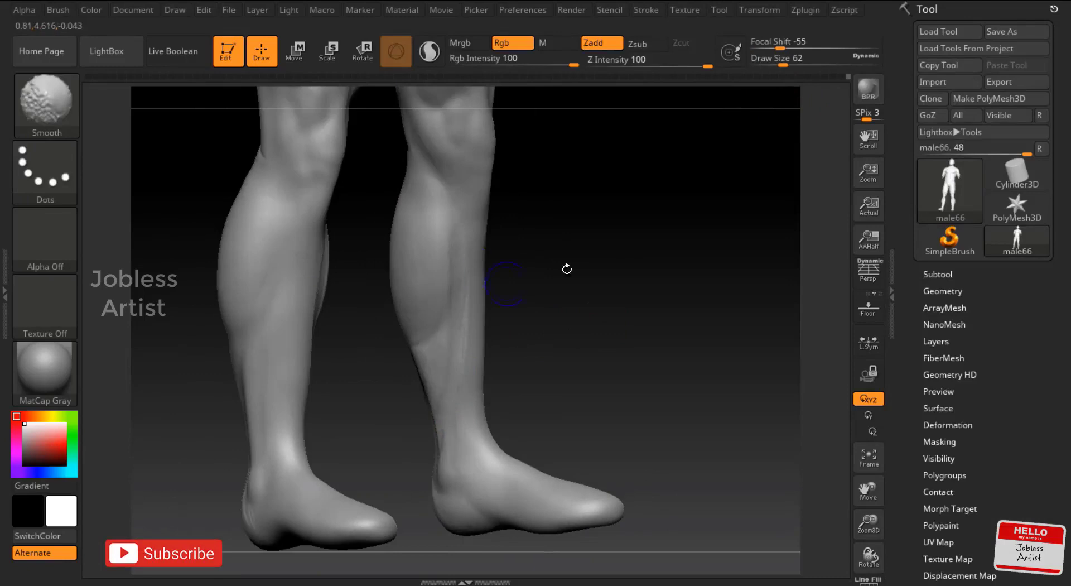
left_click_drag(567, 269, 616, 251)
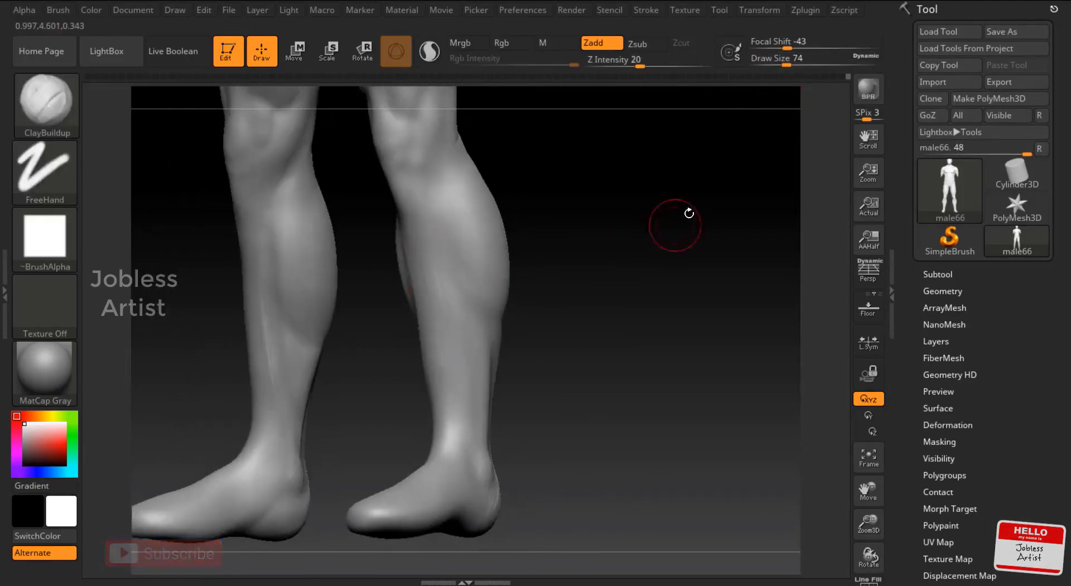
mouse_move(689, 213)
left_mouse_down()
mouse_move(641, 186)
mouse_move(581, 216)
mouse_move(589, 198)
mouse_move(418, 418)
left_mouse_up()
Shape the lower legs with the Move and ClayBuildup brushes, working round to a straight back view
key("b")
key("m")
key("v")
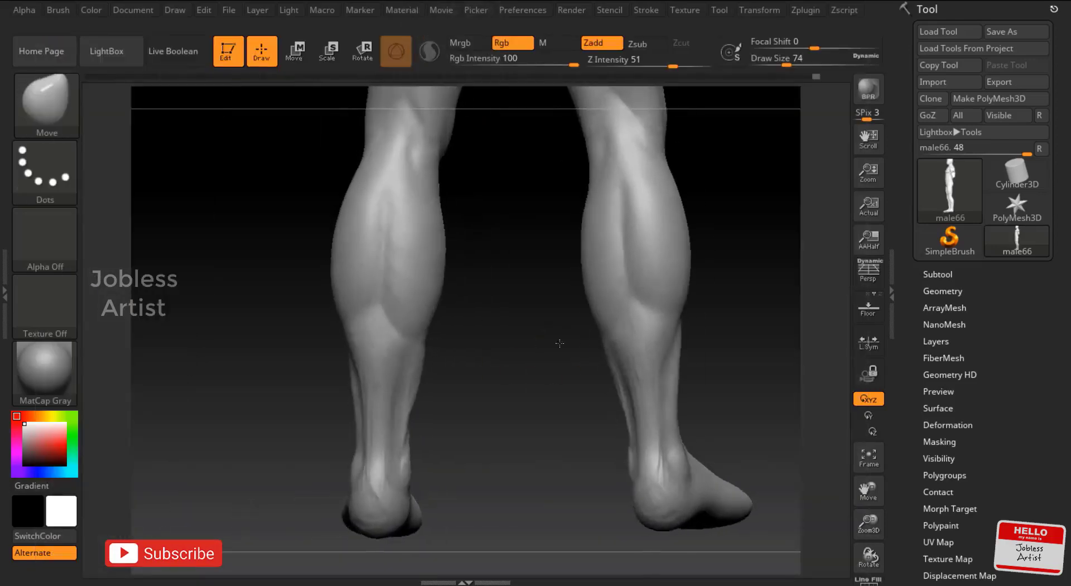
left_click_drag(559, 343, 383, 391)
key("b")
key("c")
key("b")
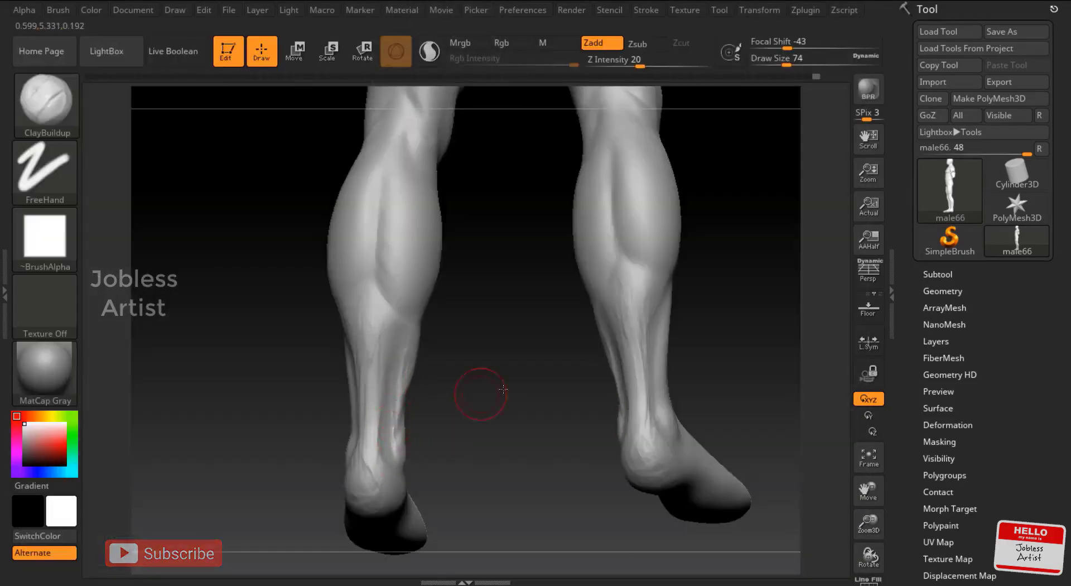
mouse_move(503, 390)
left_mouse_down()
mouse_move(354, 430)
mouse_move(396, 345)
left_mouse_up()
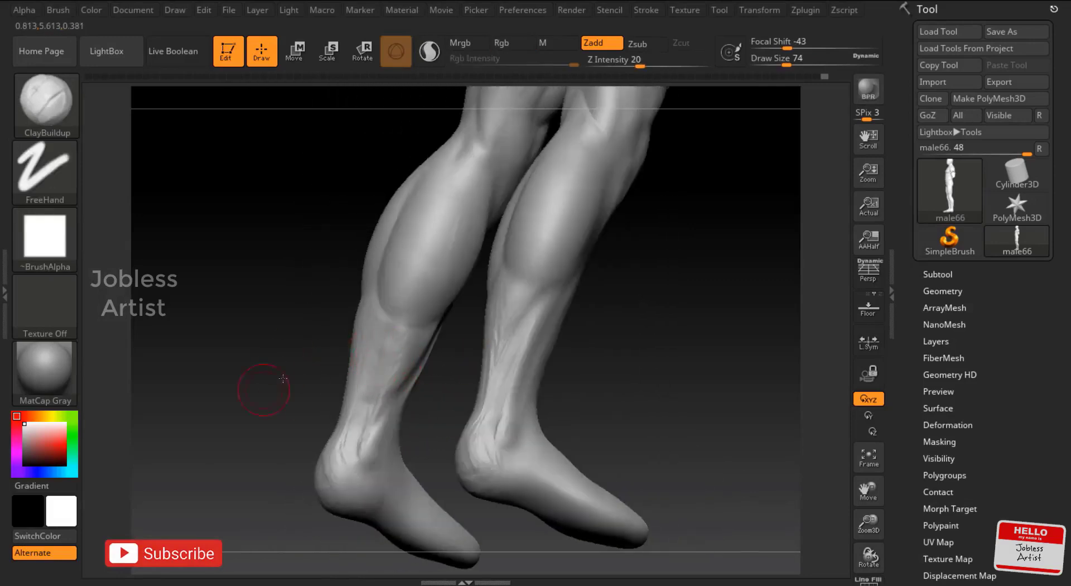
mouse_move(283, 379)
left_mouse_down()
mouse_move(454, 370)
mouse_move(418, 407)
mouse_move(380, 342)
left_mouse_up()
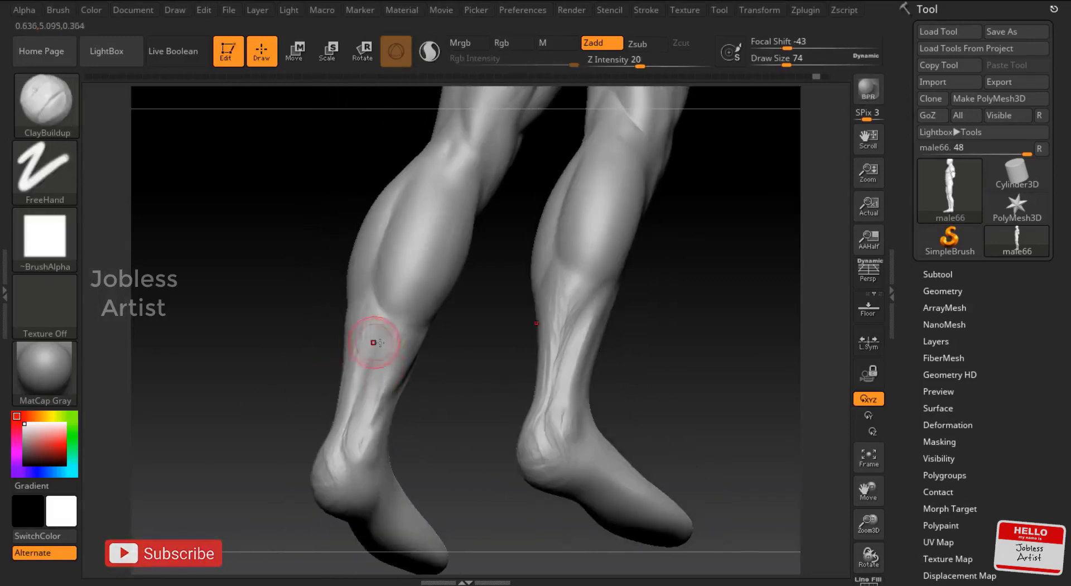
left_click_drag(412, 385, 483, 382, "shift")
Push and build up the calves and Achilles tendons, then smooth them from the back
key("b")
key("m")
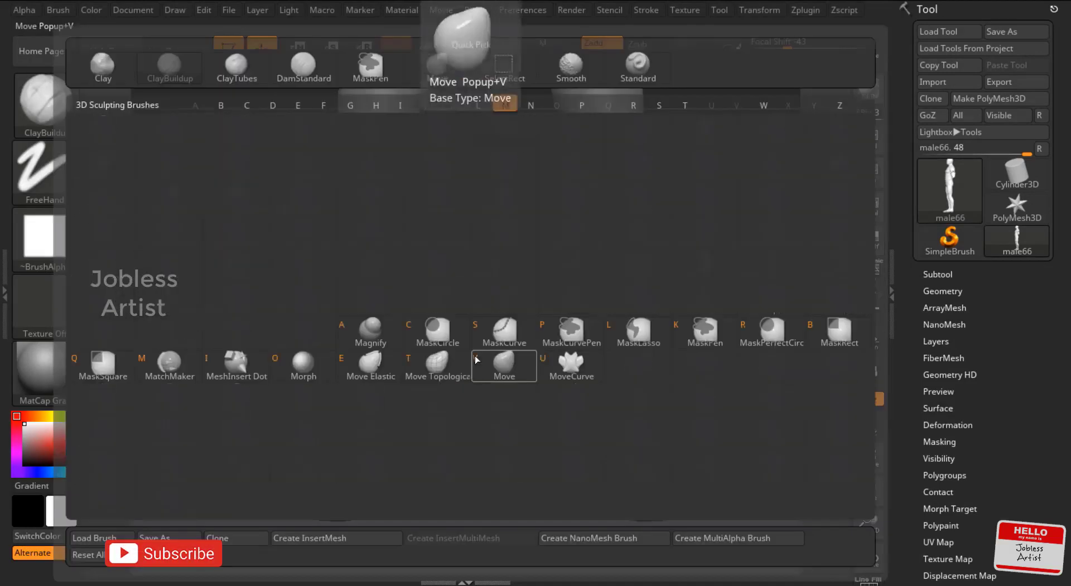
key("v")
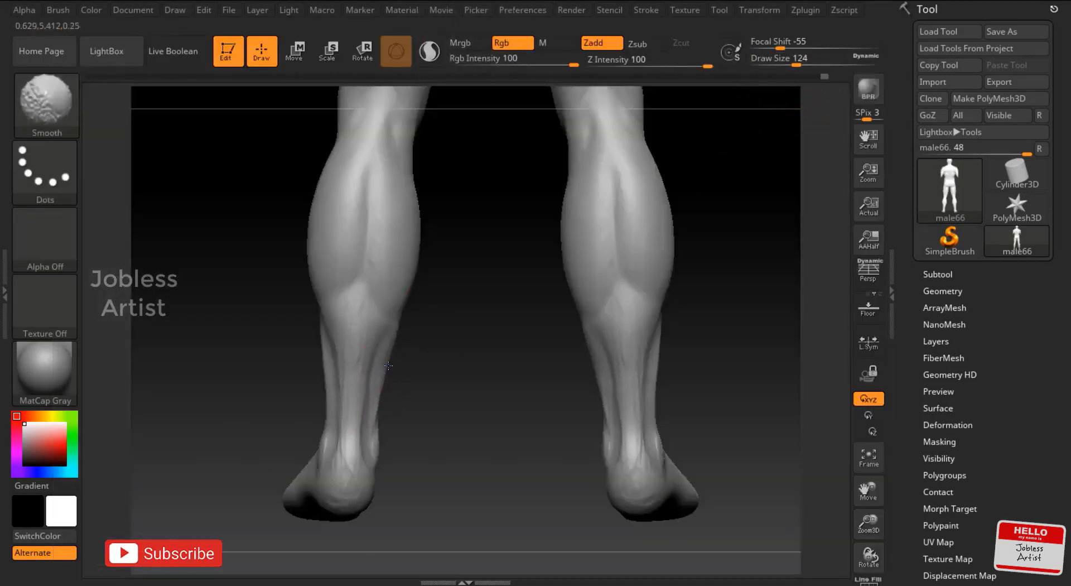
mouse_move(446, 357)
left_mouse_down()
mouse_move(443, 323)
mouse_move(246, 400)
mouse_move(358, 403)
left_mouse_up()
key("b")
key("c")
key("b")
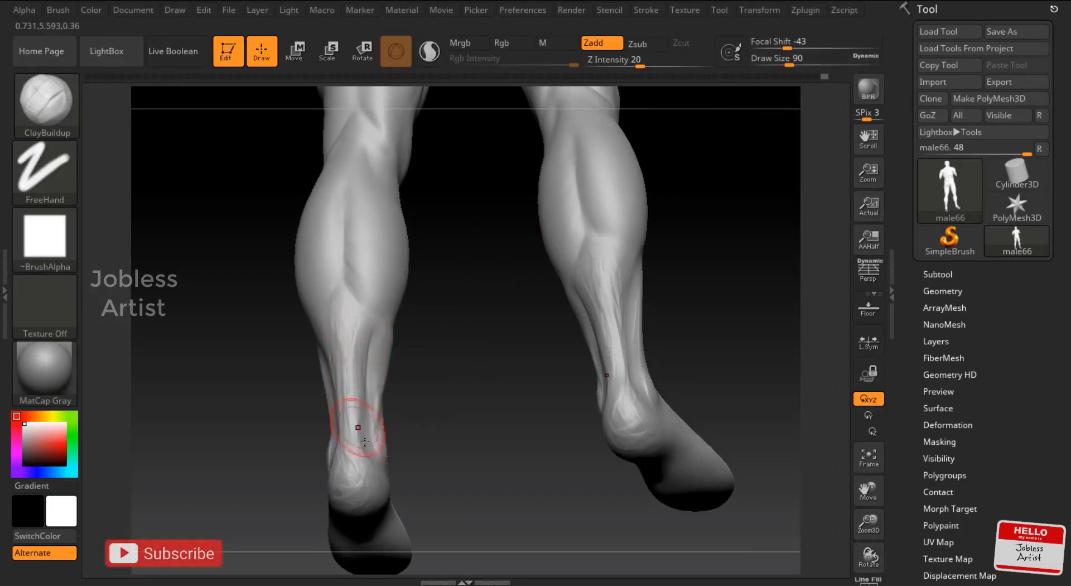
left_click_drag(355, 426, 483, 350)
key("shift")
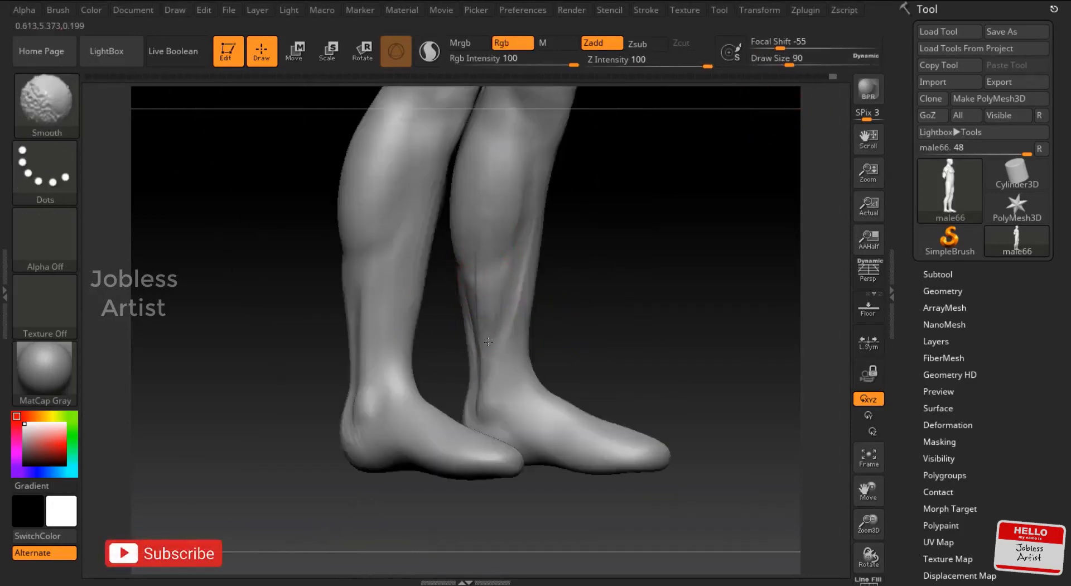
left_click_drag(474, 300, 538, 292)
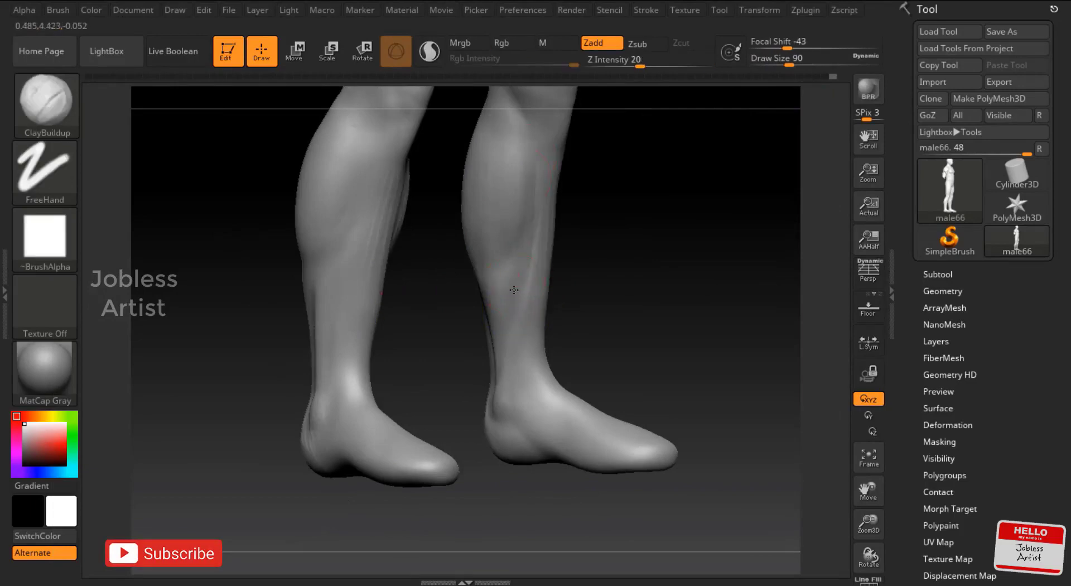
left_click_drag(566, 215, 509, 255, "shift")
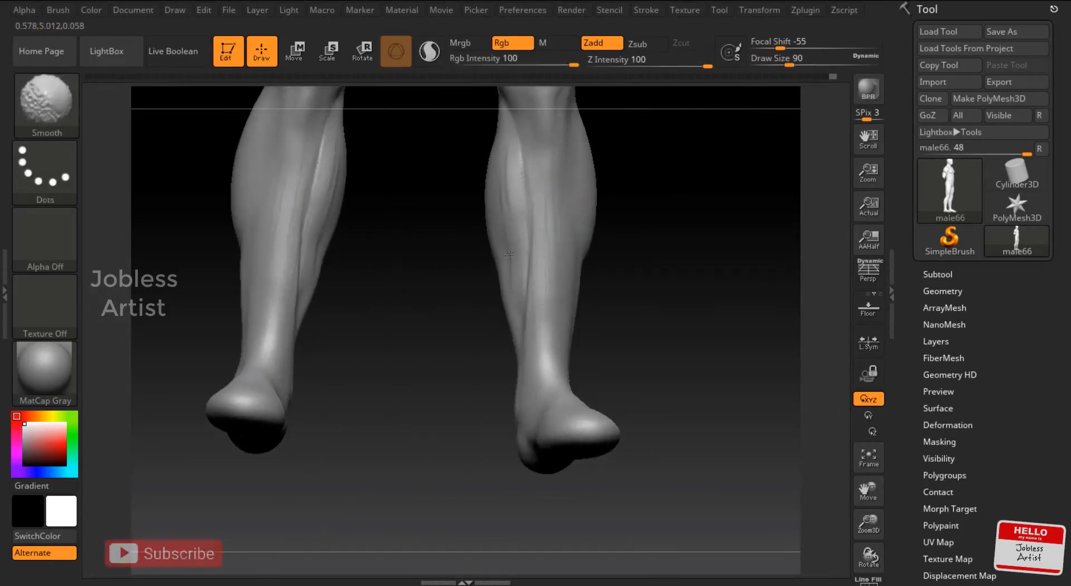
Reshape the heels with Move, then build up with ClayBuildup looking down on the feet
key("b")
key("m")
key("v")
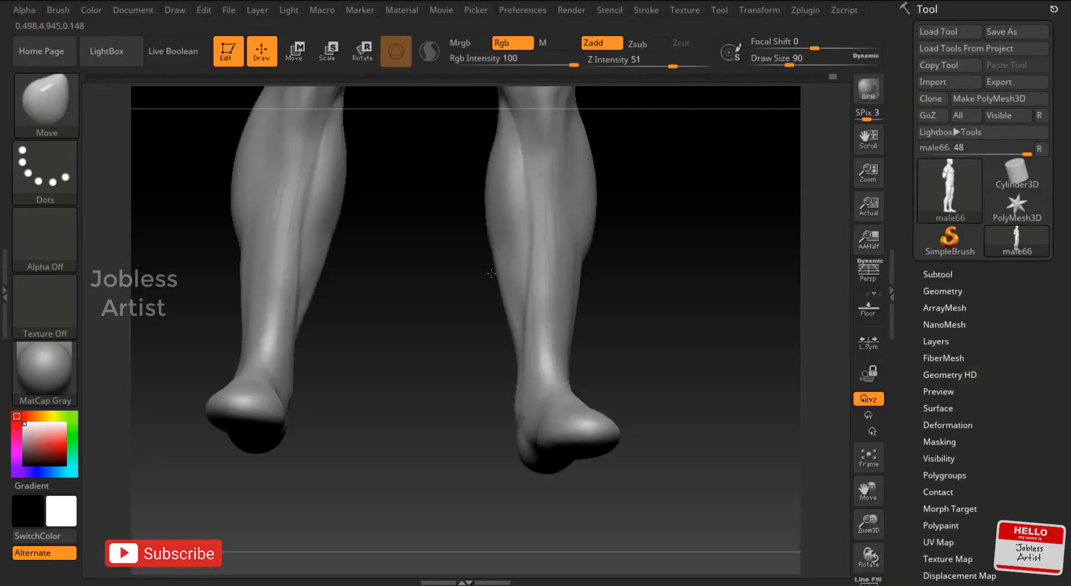
left_click_drag(677, 241, 739, 354)
key("b")
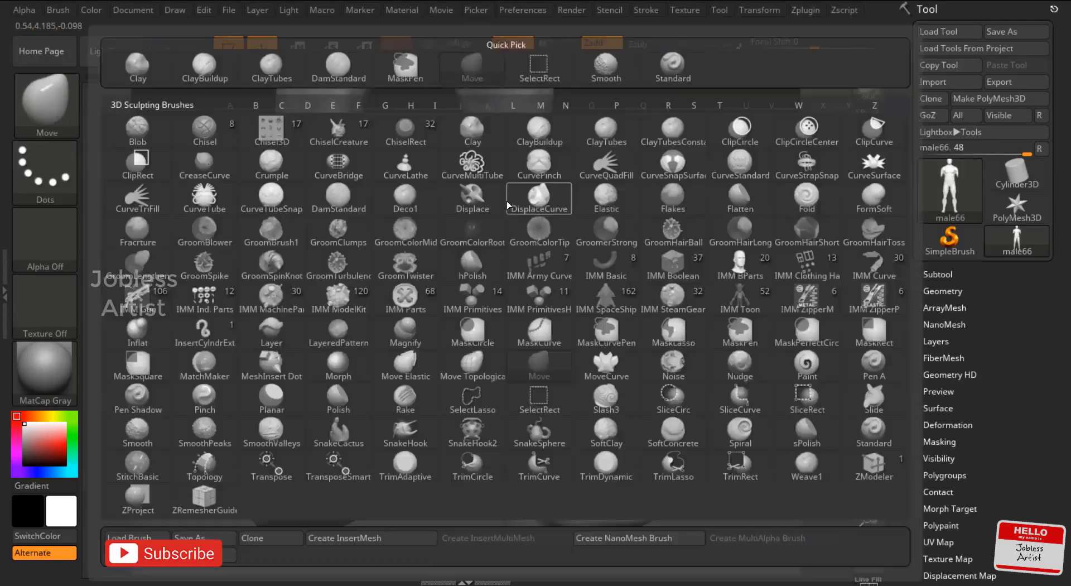
key("c")
key("b")
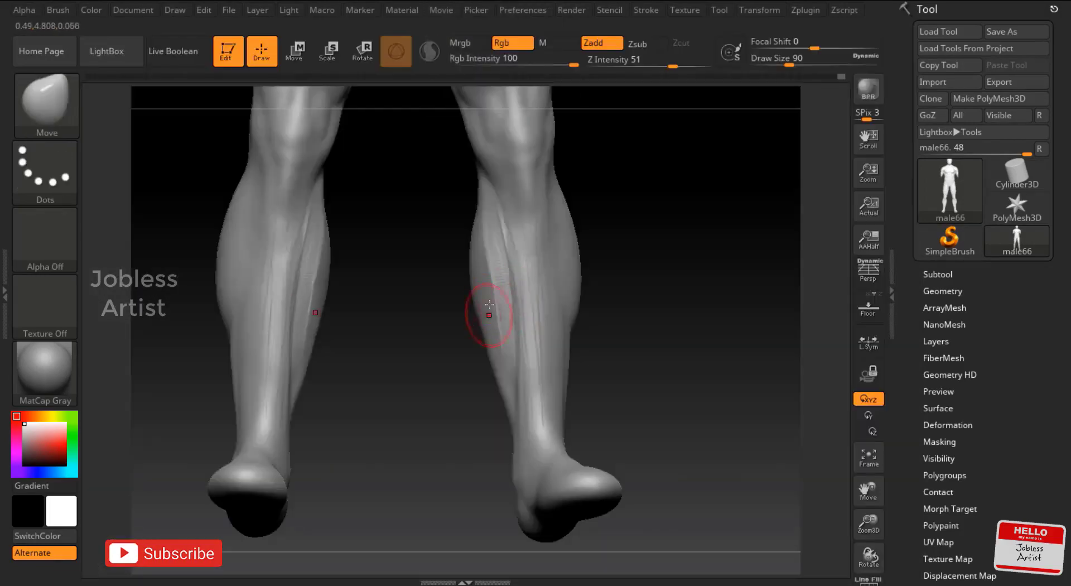
left_click_drag(625, 167, 550, 287)
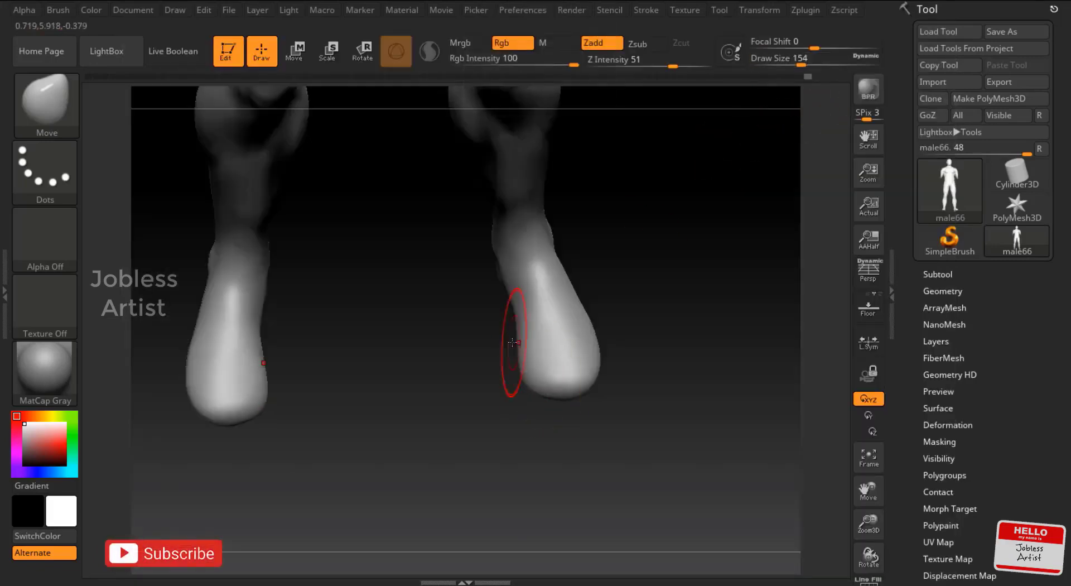
At brush size 154, reshape both calf outlines symmetrically, then frame the figure and zoom to the lower legs
mouse_move(592, 323)
left_mouse_down()
mouse_move(649, 324)
mouse_move(594, 349)
left_mouse_up()
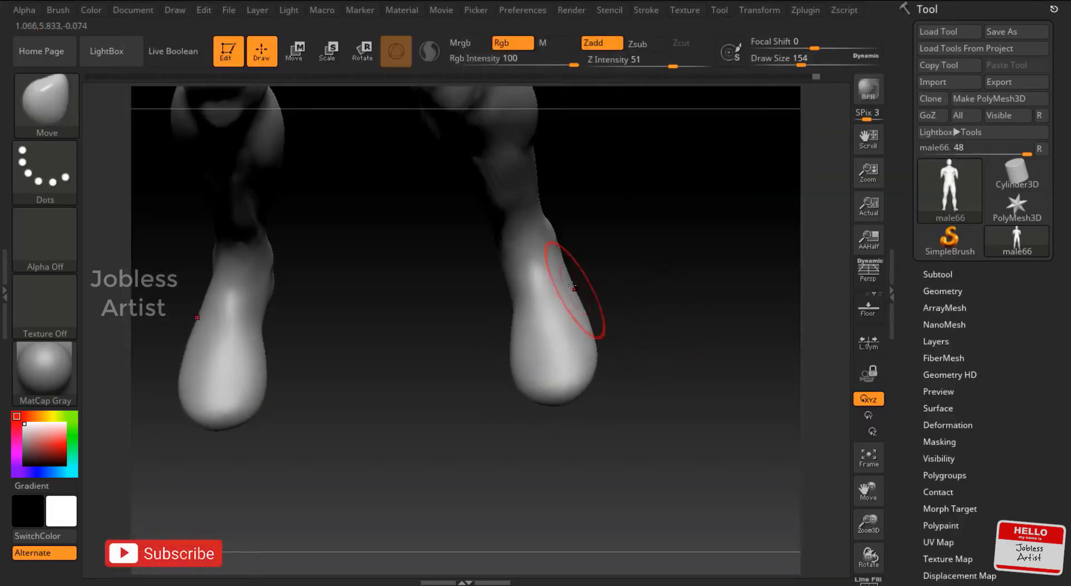
left_click_drag(572, 286, 527, 304)
left_click_drag(612, 243, 610, 172)
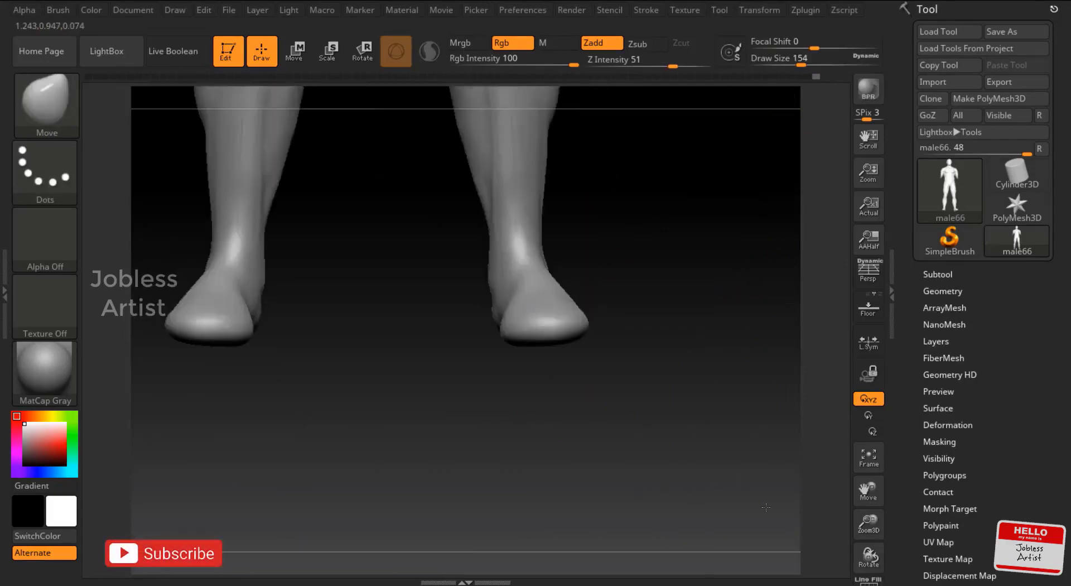
left_click_drag(688, 474, 531, 342)
key("ctrl")
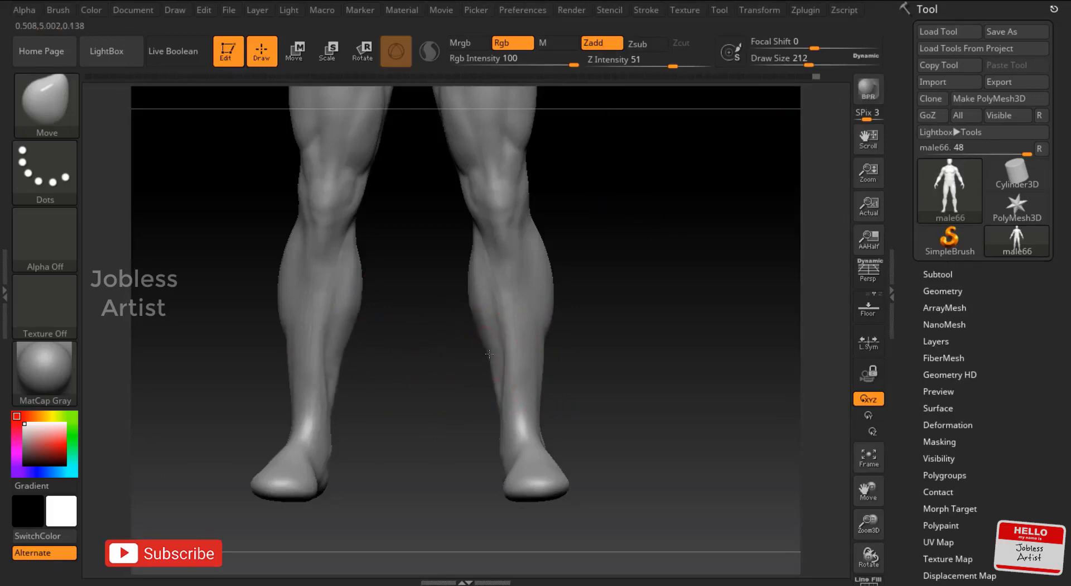
mouse_move(467, 357)
left_mouse_down()
mouse_move(424, 336)
mouse_move(454, 335)
mouse_move(454, 311)
left_mouse_up()
left_click_drag(488, 347, 449, 301)
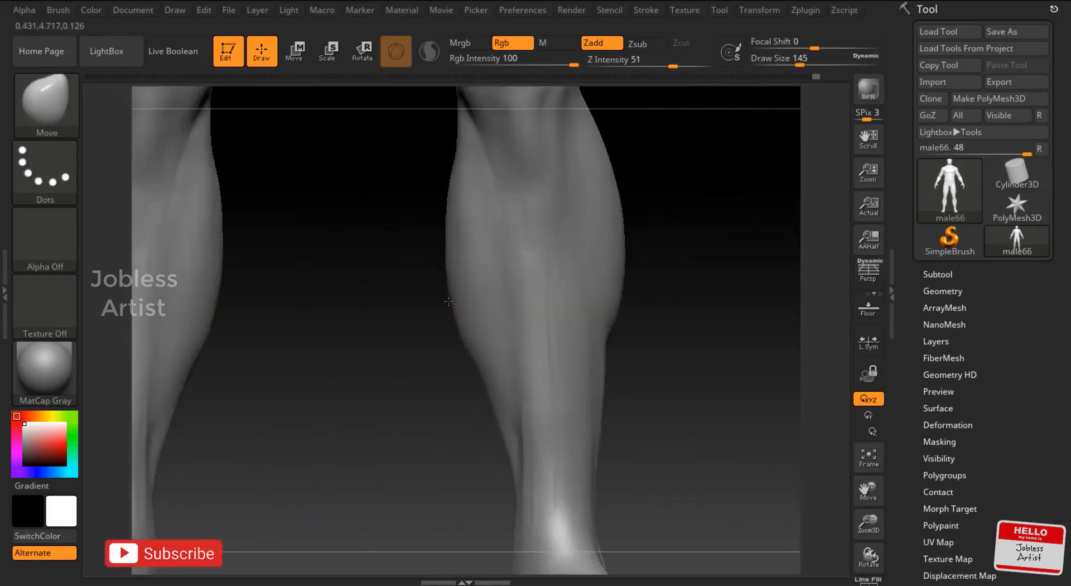
key("f")
mouse_move(704, 391)
left_mouse_down("alt")
mouse_move(704, 301)
mouse_move(704, 351)
left_mouse_up("alt")
Smooth the inner ankle area, checking the ankle from the side and behind
key("b")
key("c")
key("b")
left_click_drag(765, 95, 605, 433)
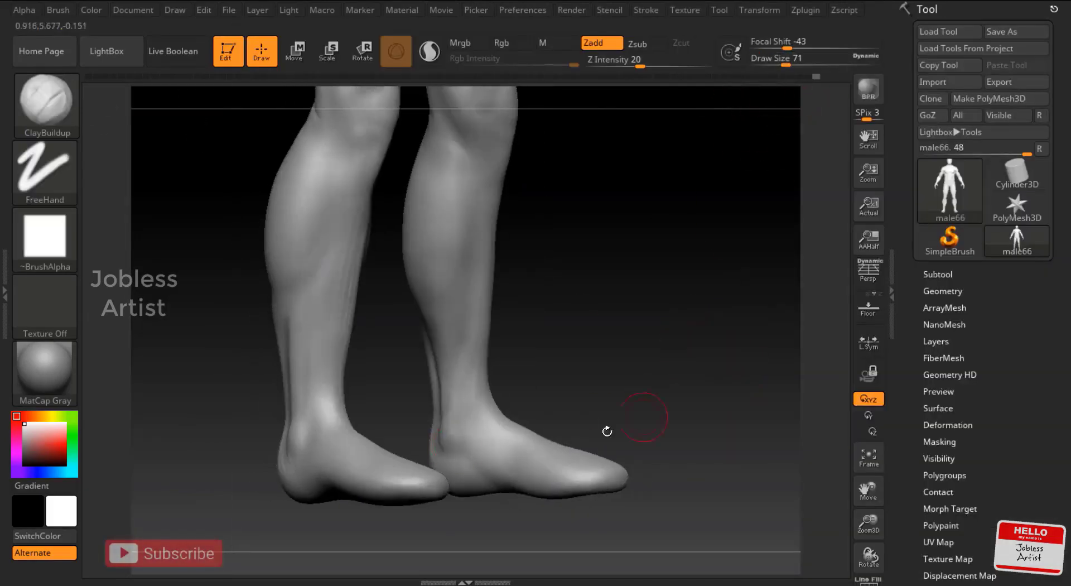
key("shift")
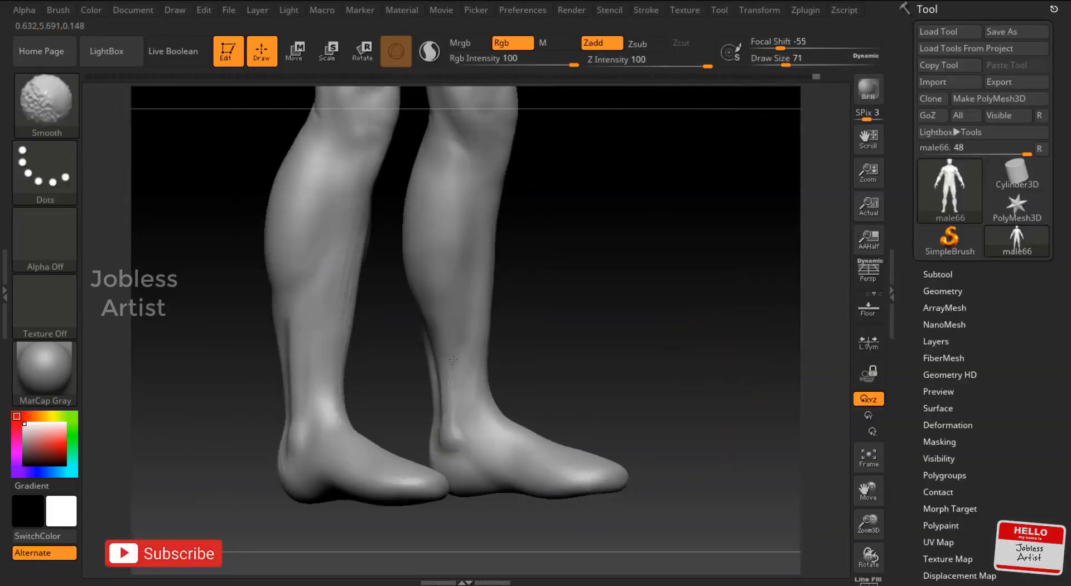
mouse_move(453, 359)
left_mouse_down()
mouse_move(552, 416)
mouse_move(804, 502)
mouse_move(621, 346)
mouse_move(585, 402)
mouse_move(531, 354)
mouse_move(362, 441)
mouse_move(382, 429)
left_mouse_up()
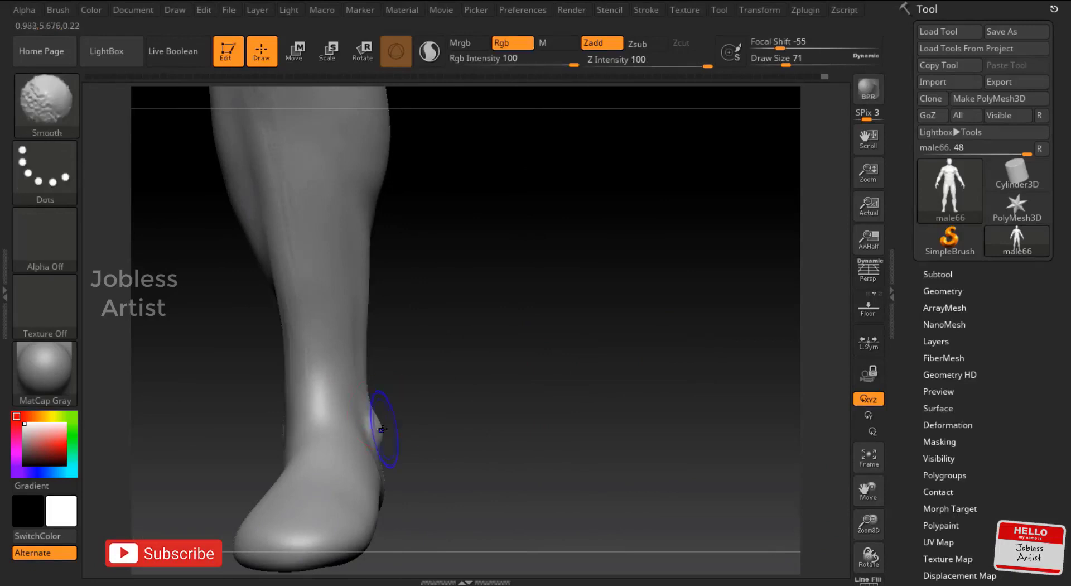
left_click(382, 429, "shift")
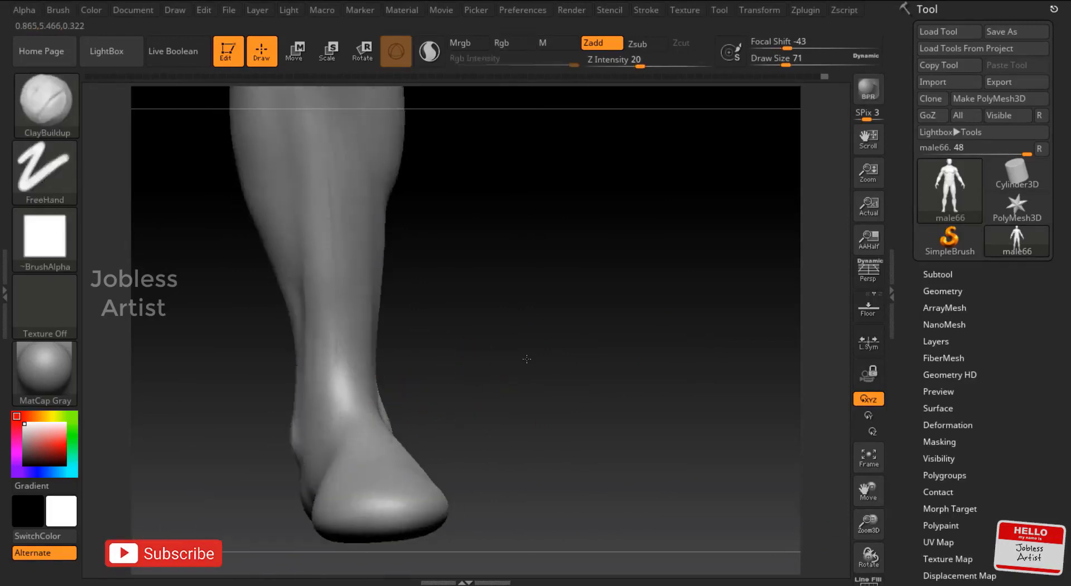
mouse_move(378, 419)
left_mouse_down()
mouse_move(531, 335)
mouse_move(376, 455)
left_mouse_up()
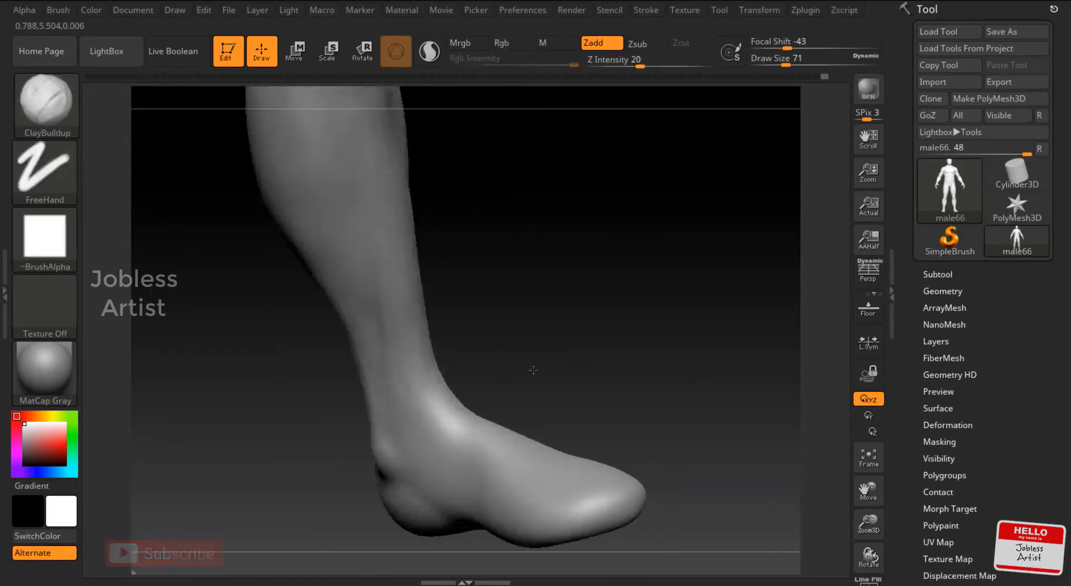
mouse_move(364, 388)
left_mouse_down()
mouse_move(746, 478)
mouse_move(504, 399)
left_mouse_up()
Push the back of the ankle into shape with the Move brush at draw size 101
key("b")
key("m")
key("v")
left_click_drag(798, 61, 805, 60)
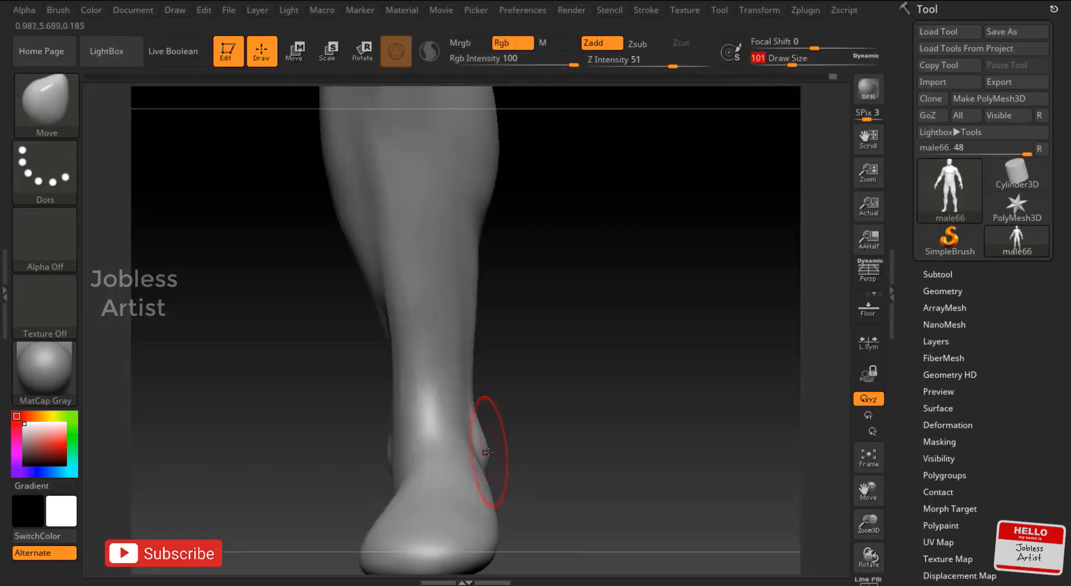
mouse_move(491, 430)
left_mouse_down()
mouse_move(562, 399)
mouse_move(610, 421)
mouse_move(747, 329)
mouse_move(490, 318)
left_mouse_up()
key("f")
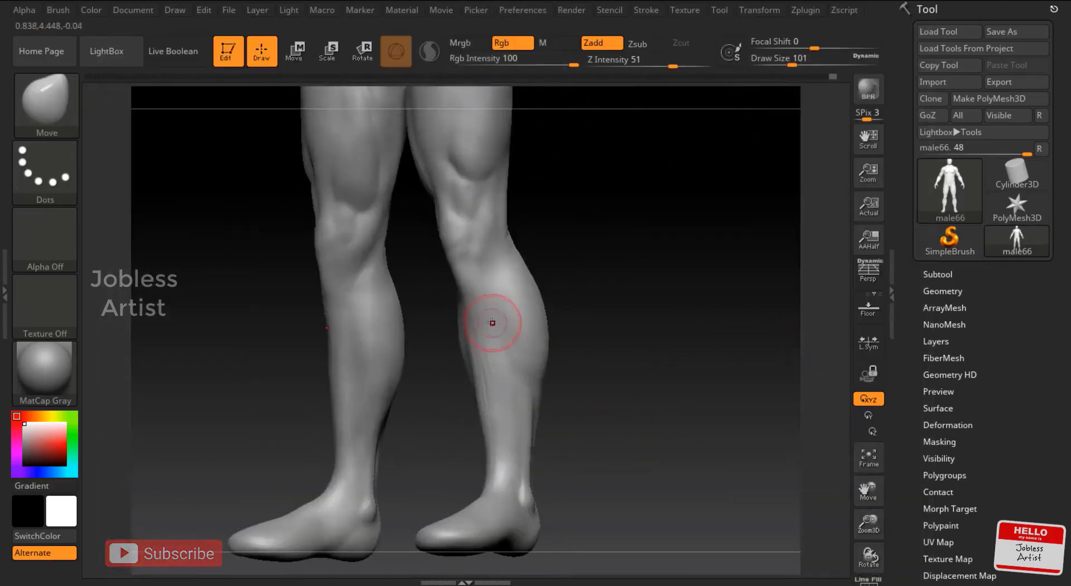
Build up the back of the lower calf with ClayBuildup and undo a stray mask stroke
key("b")
key("c")
key("b")
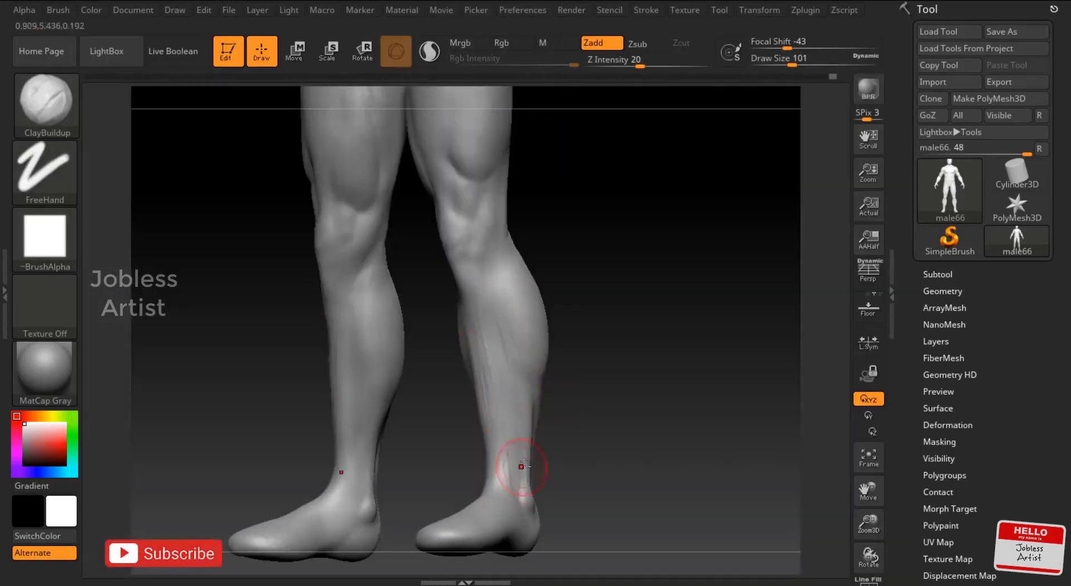
mouse_move(510, 455)
left_mouse_down()
mouse_move(663, 388)
mouse_move(491, 355)
left_mouse_up()
key("ctrl")
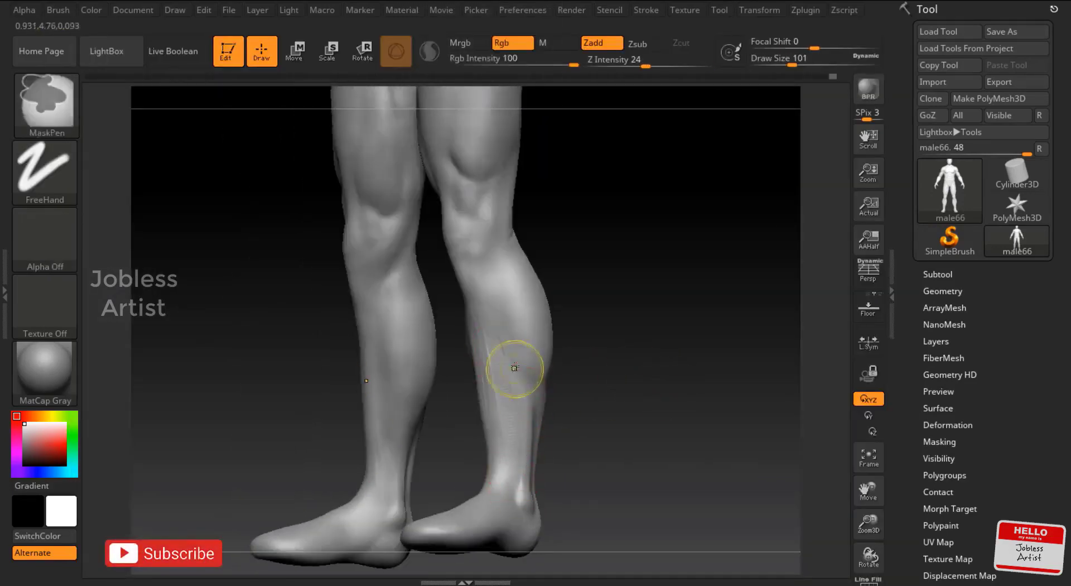
key("ctrl+z")
key("ctrl+z")
key("ctrl+z")
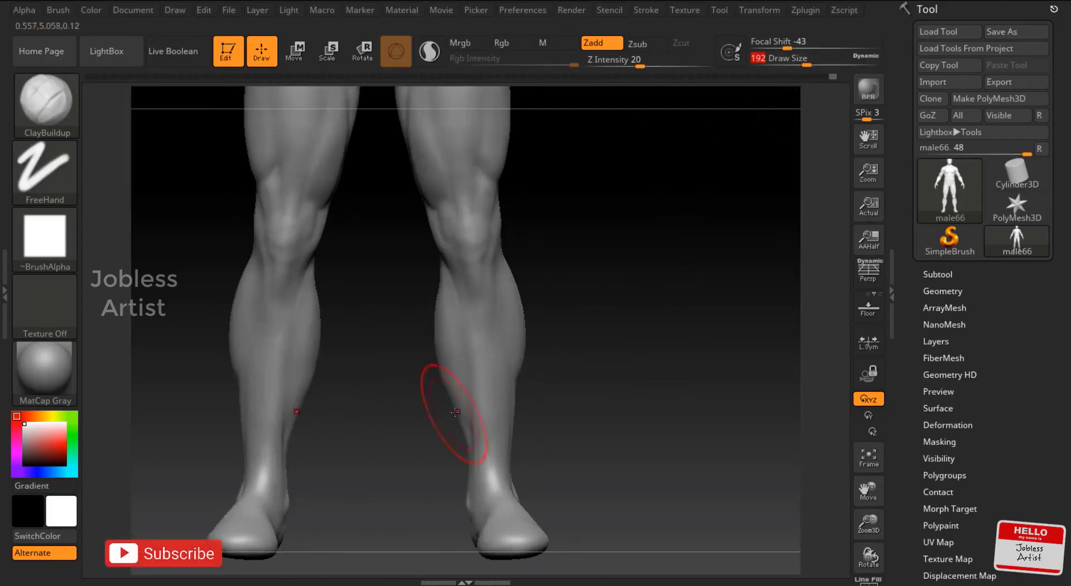
Shrink the Move brush to size 83 and smooth the surface of the right calf
key("b")
key("m")
key("v")
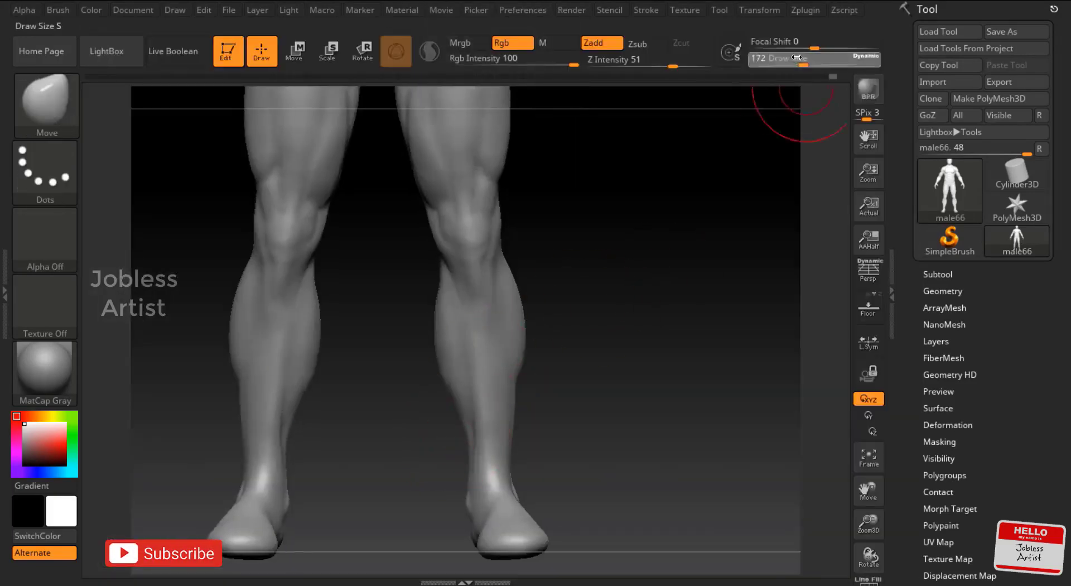
left_click_drag(800, 95, 454, 275)
key("b")
key("b")
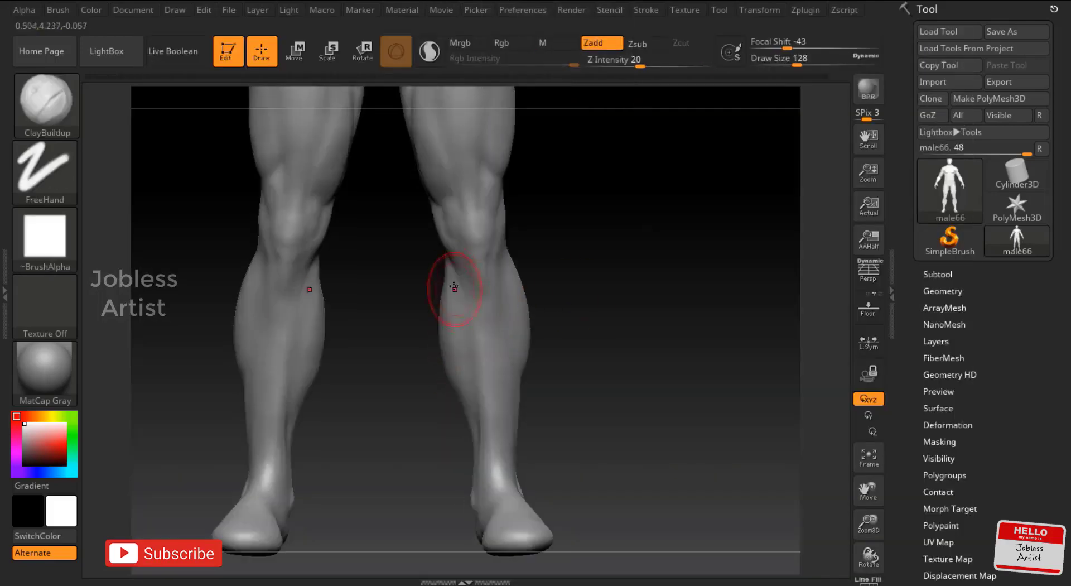
left_click_drag(797, 65, 787, 65)
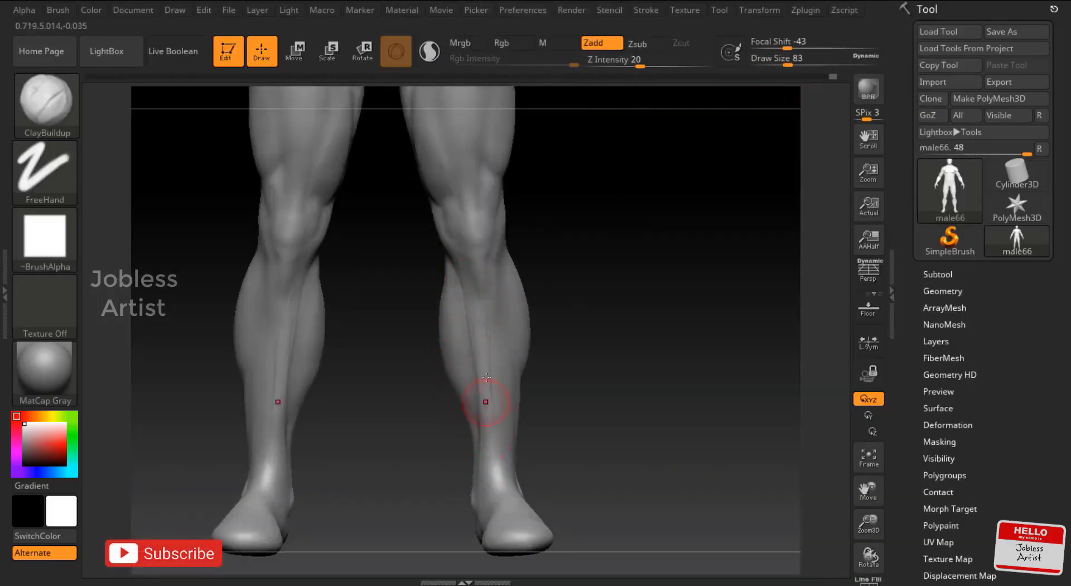
key("shift")
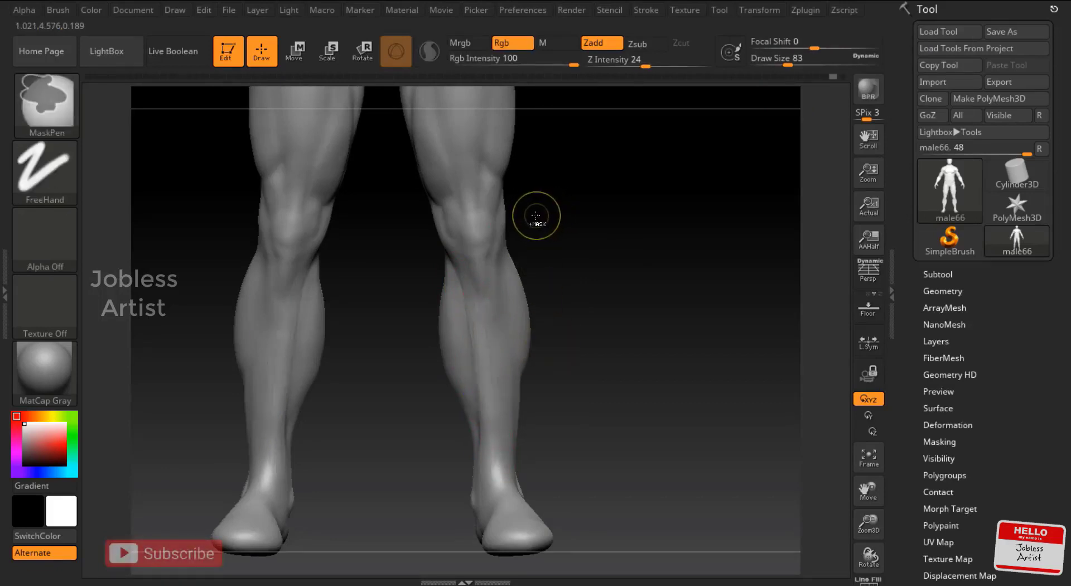
mouse_move(478, 357)
left_mouse_down("shift")
mouse_move(467, 283)
mouse_move(478, 430)
mouse_move(483, 401)
left_mouse_up("shift")
left_click_drag(620, 412, 660, 268, "alt")
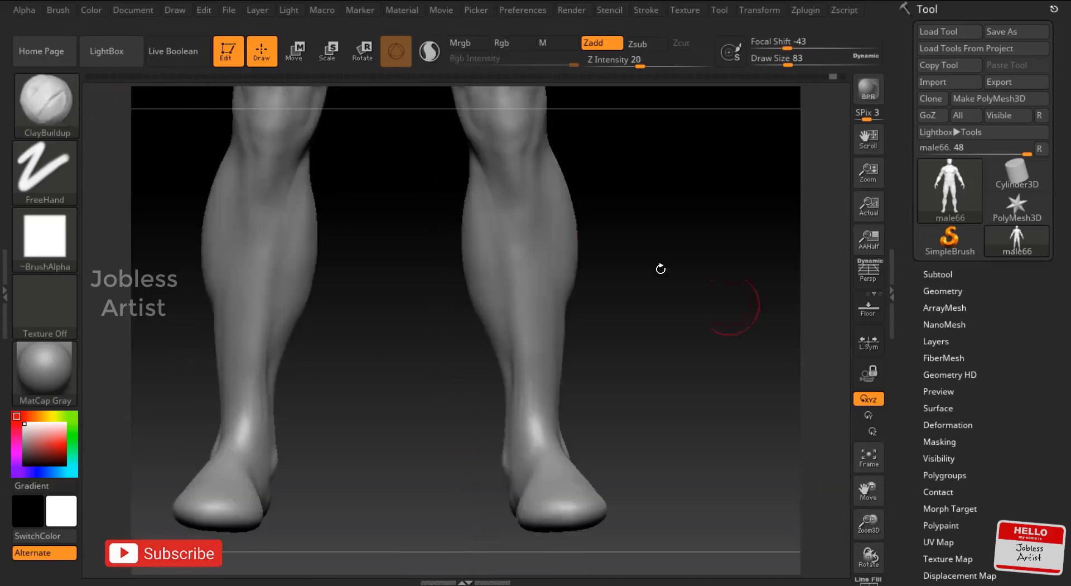
Shape the backs of the calves with Move and briefly smooth them
key("b")
key("m")
key("v")
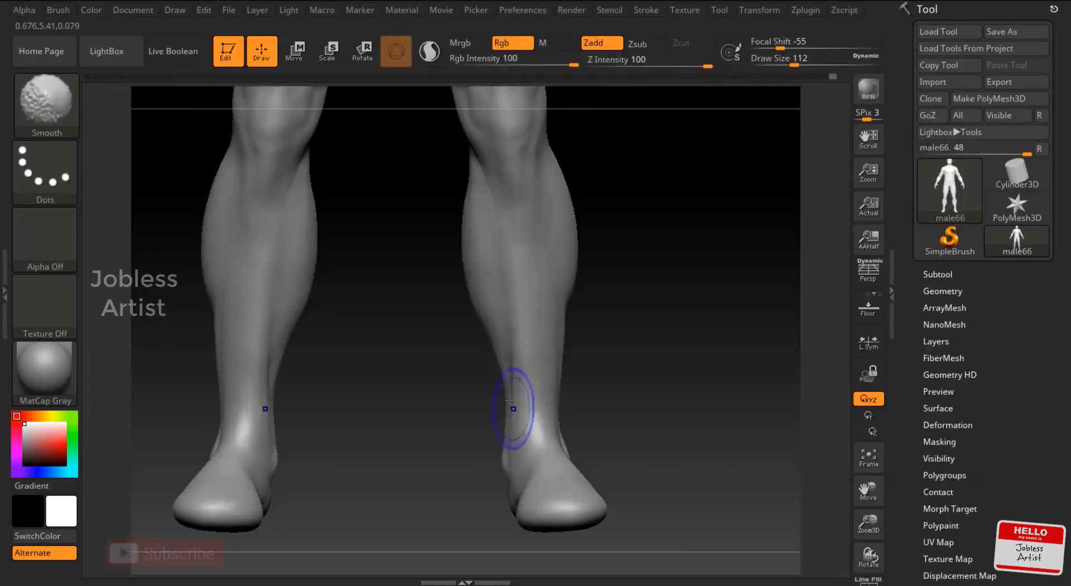
left_click_drag(719, 217, 796, 470)
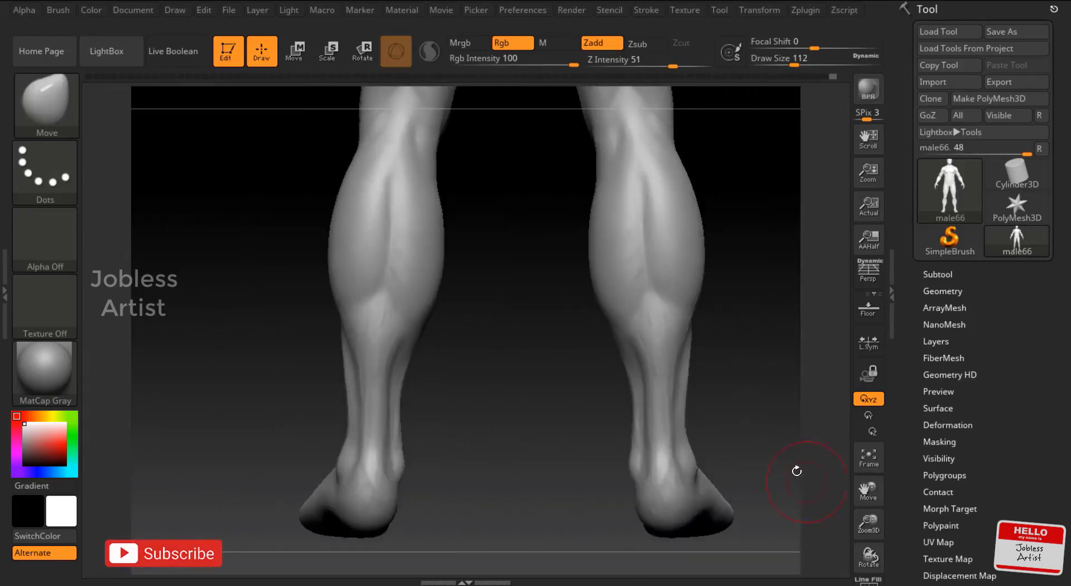
key("shift")
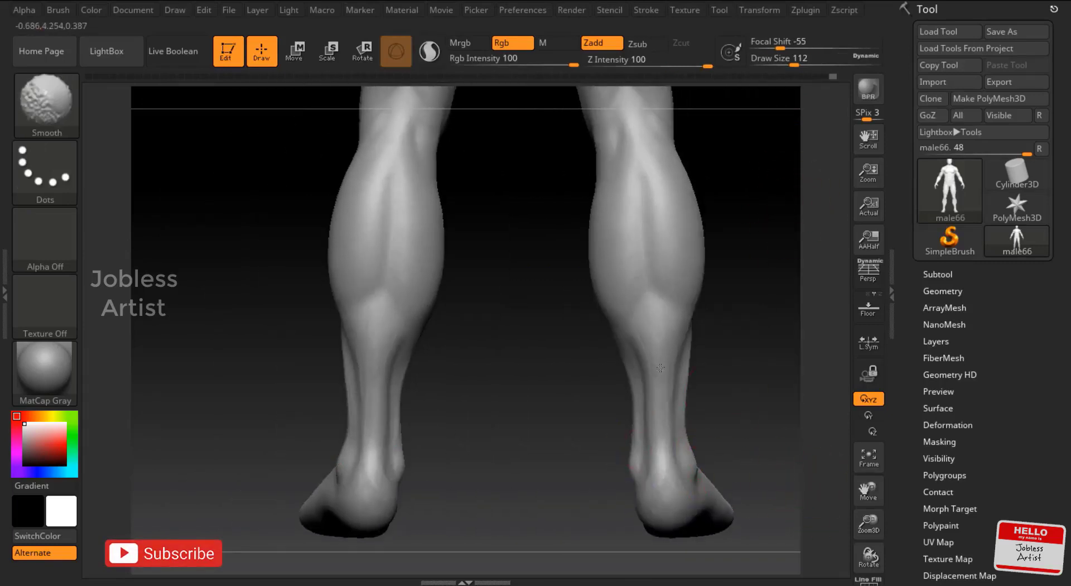
type("90")
key("shift")
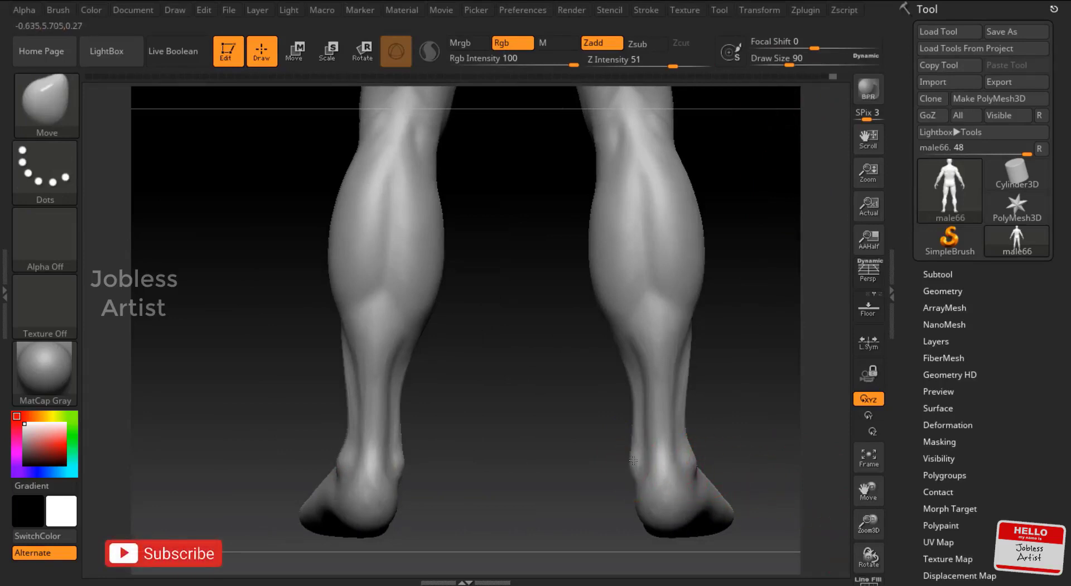
Enlarge the brush to cover both calves from behind, then bring the buttocks into view with ClayBuildup
left_click_drag(771, 500, 616, 296)
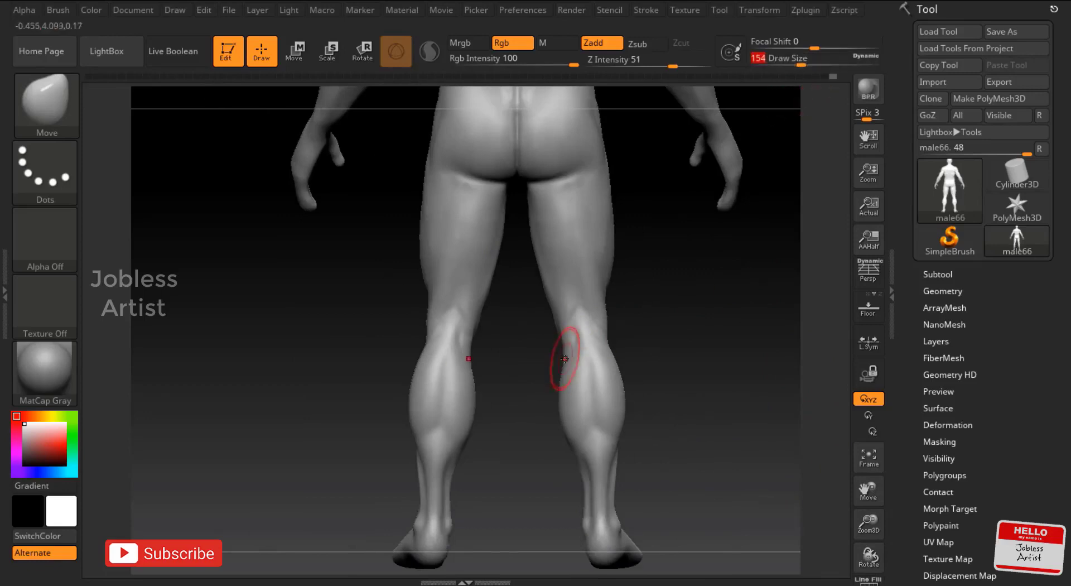
right_click_drag(581, 389, 657, 383, "ctrl")
right_click_drag(554, 363, 546, 366, "ctrl")
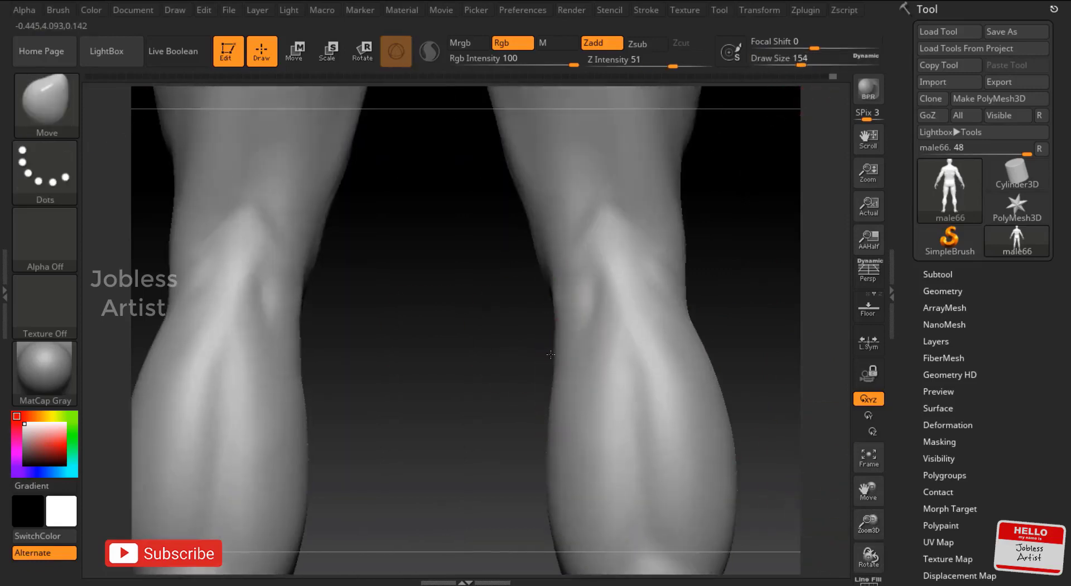
left_click_drag(879, 513, 870, 491)
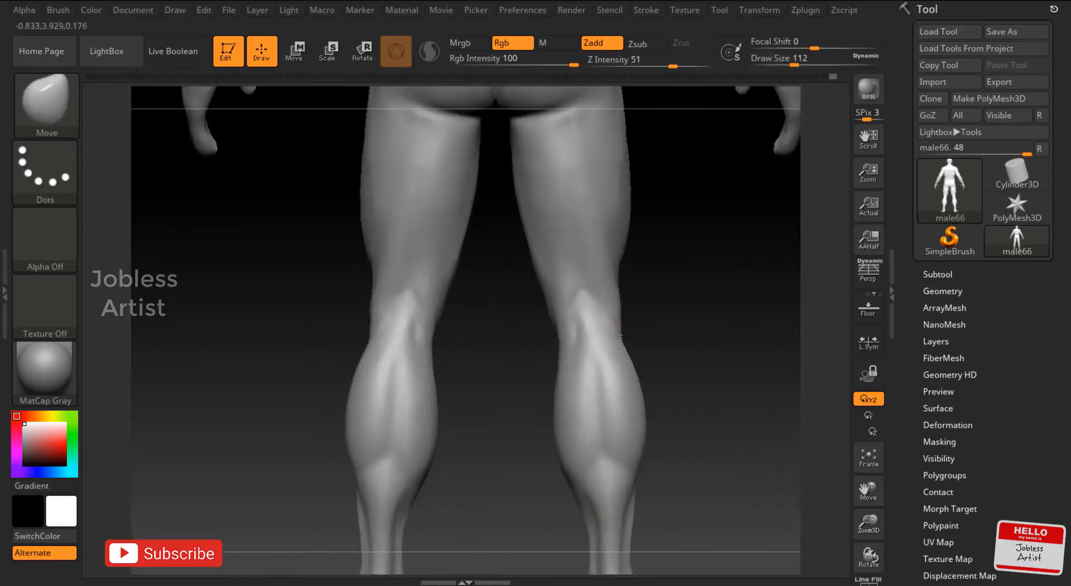
mouse_move(598, 239)
right_mouse_down("alt")
mouse_move(580, 290)
mouse_move(563, 213)
mouse_move(526, 252)
right_mouse_up("alt")
key("b")
key("c")
key("b")
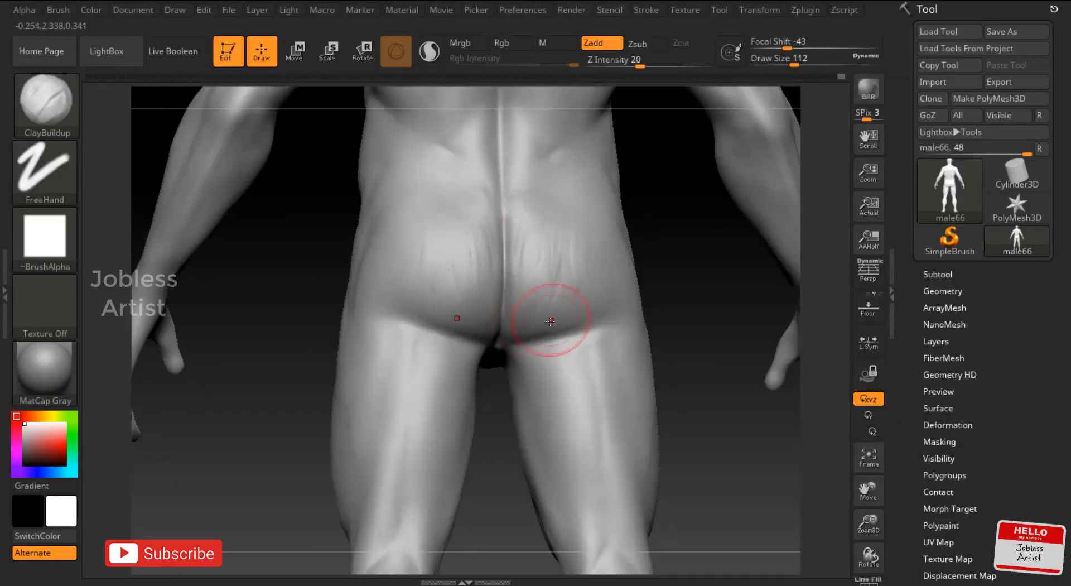
Smooth the buttocks and reshape the hips with the Move brush from several angles
mouse_move(609, 238)
right_mouse_down()
mouse_move(555, 240)
mouse_move(521, 217)
right_mouse_up()
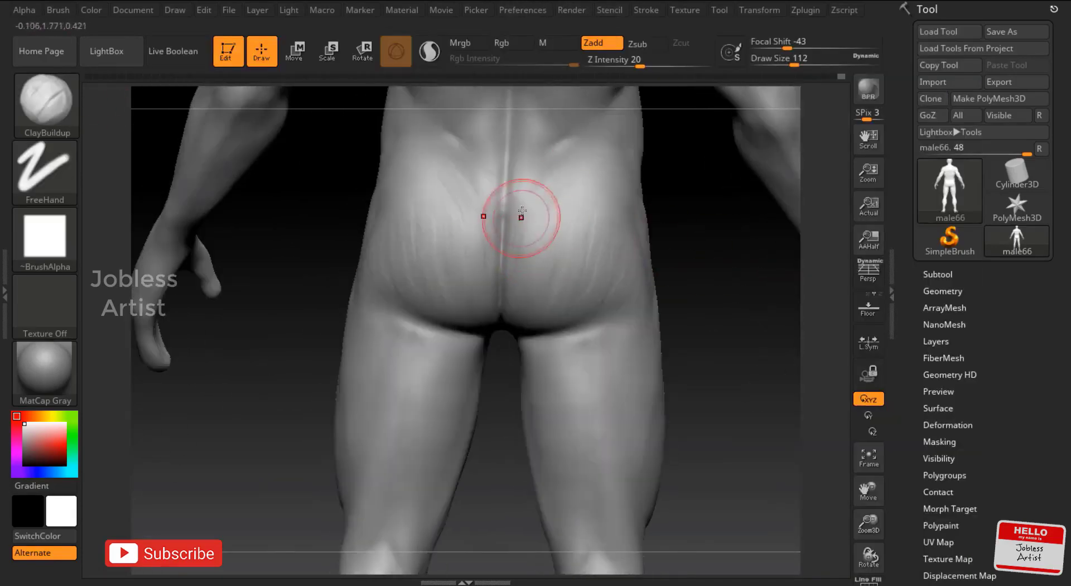
key("shift")
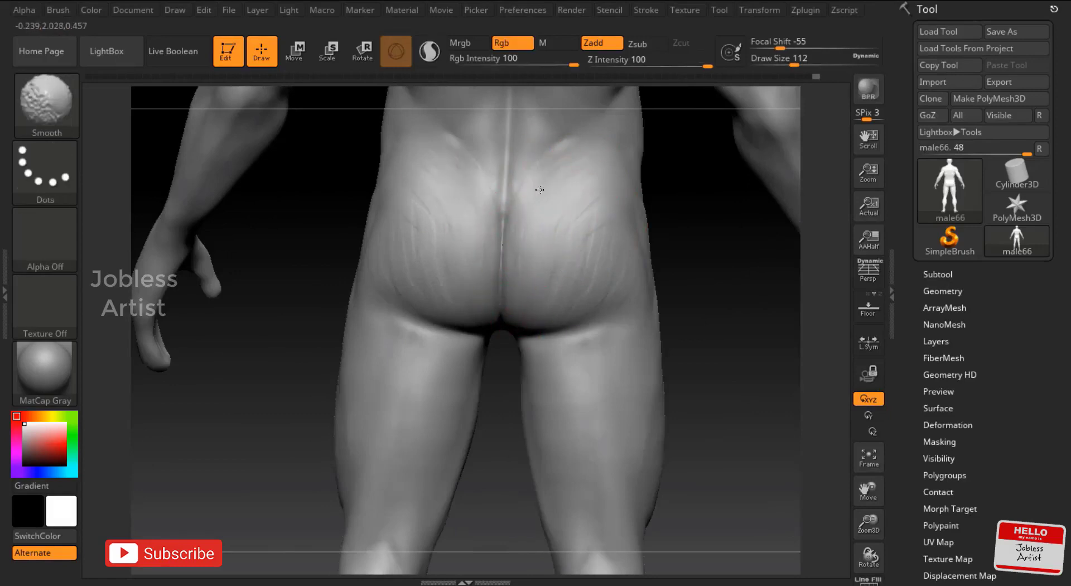
mouse_move(490, 216)
right_mouse_down()
mouse_move(825, 96)
mouse_move(718, 263)
mouse_move(803, 445)
mouse_move(740, 114)
right_mouse_up()
key("b")
key("m")
key("v")
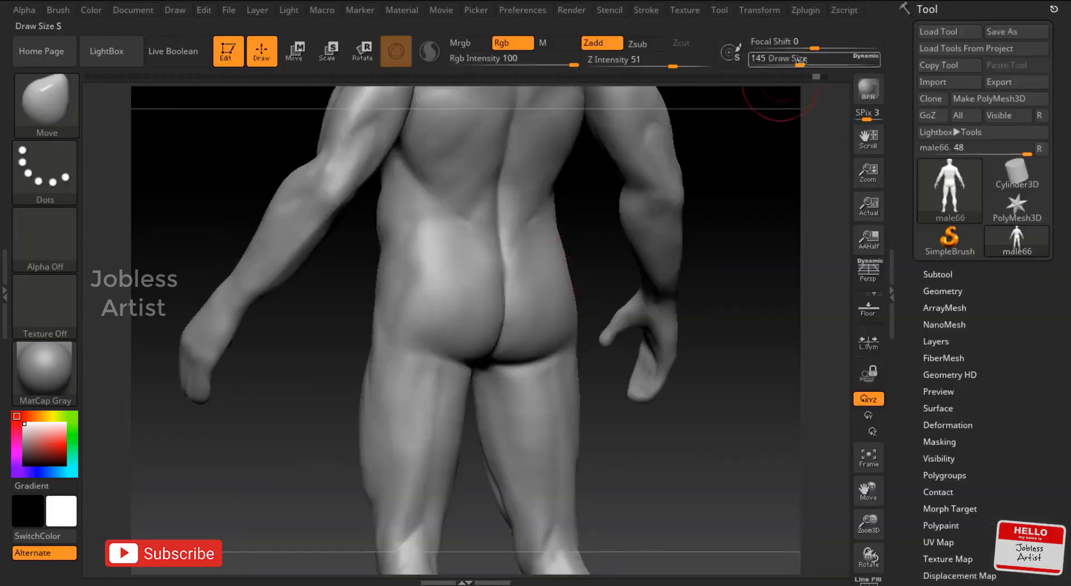
mouse_move(570, 262)
right_mouse_down()
mouse_move(548, 235)
mouse_move(479, 276)
right_mouse_up()
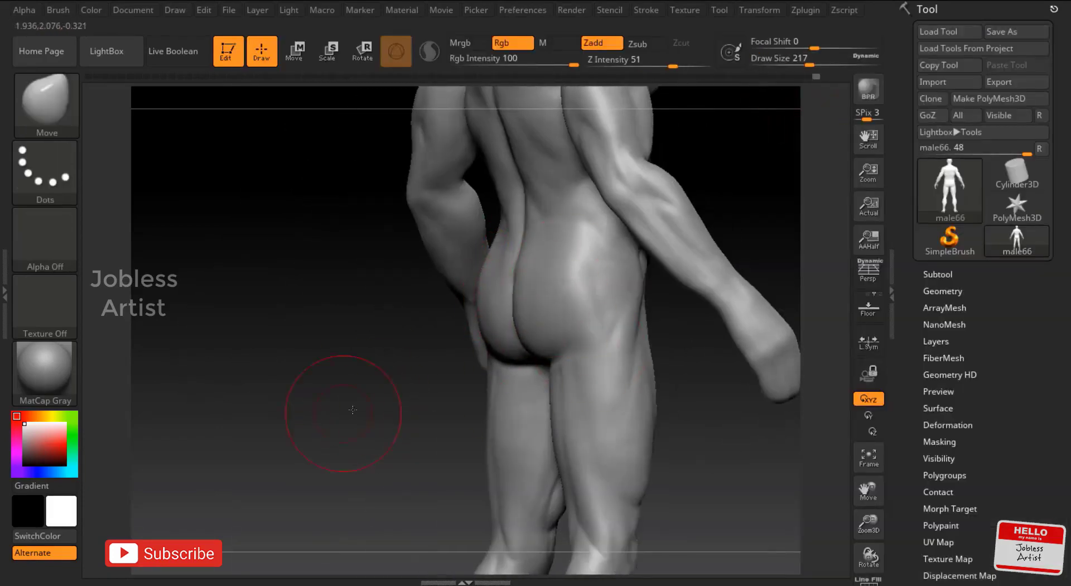
mouse_move(353, 410)
right_mouse_down()
mouse_move(741, 430)
mouse_move(587, 333)
right_mouse_up()
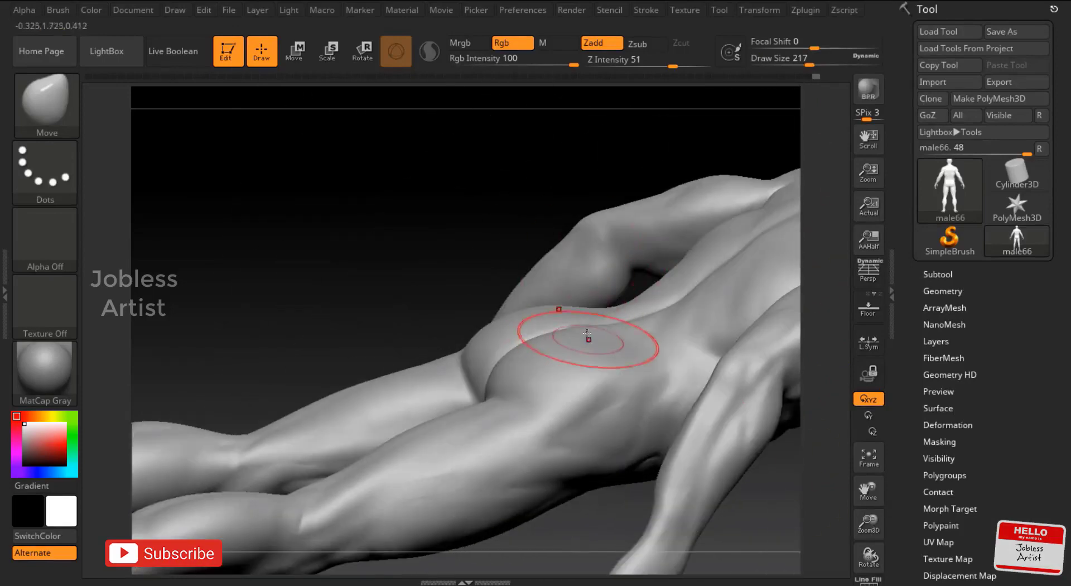
right_click_drag(527, 363, 670, 342, "shift")
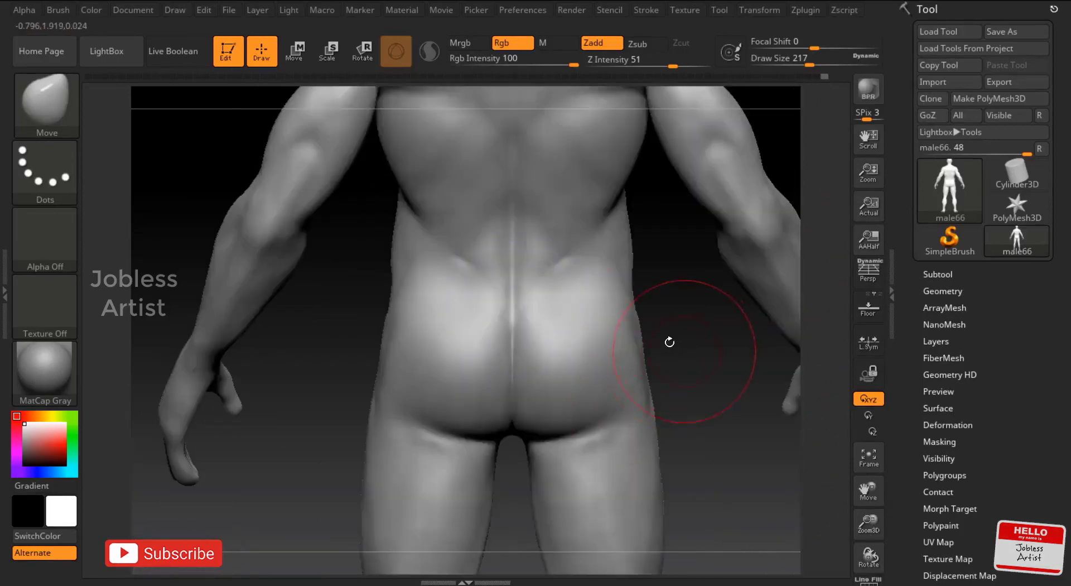
Build up and smooth clay on the lower back with ClayBuildup
key("b")
key("c")
key("b")
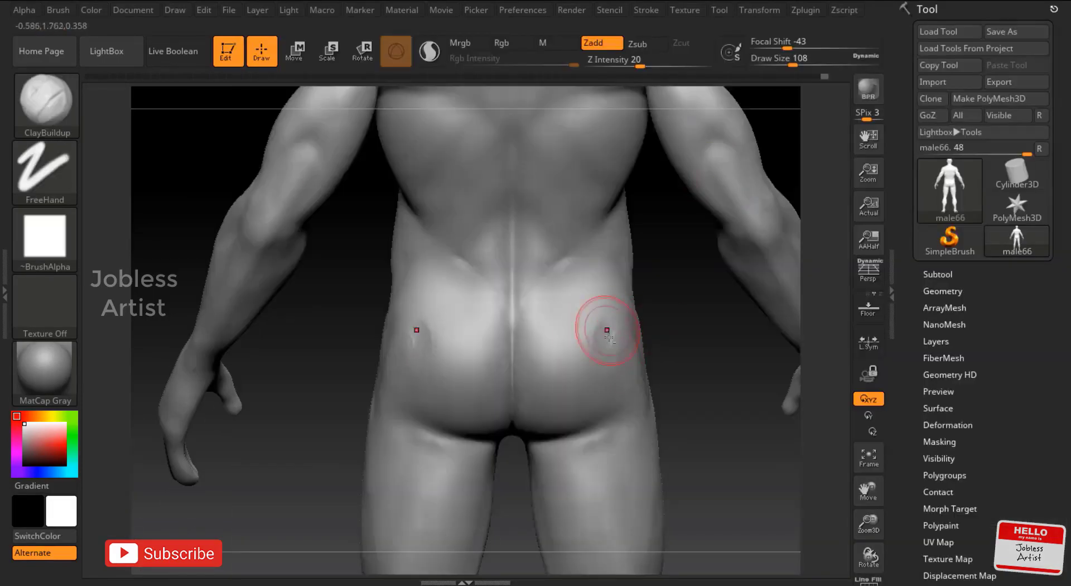
mouse_move(600, 328)
right_mouse_down()
mouse_move(688, 330)
mouse_move(599, 365)
mouse_move(586, 352)
right_mouse_up()
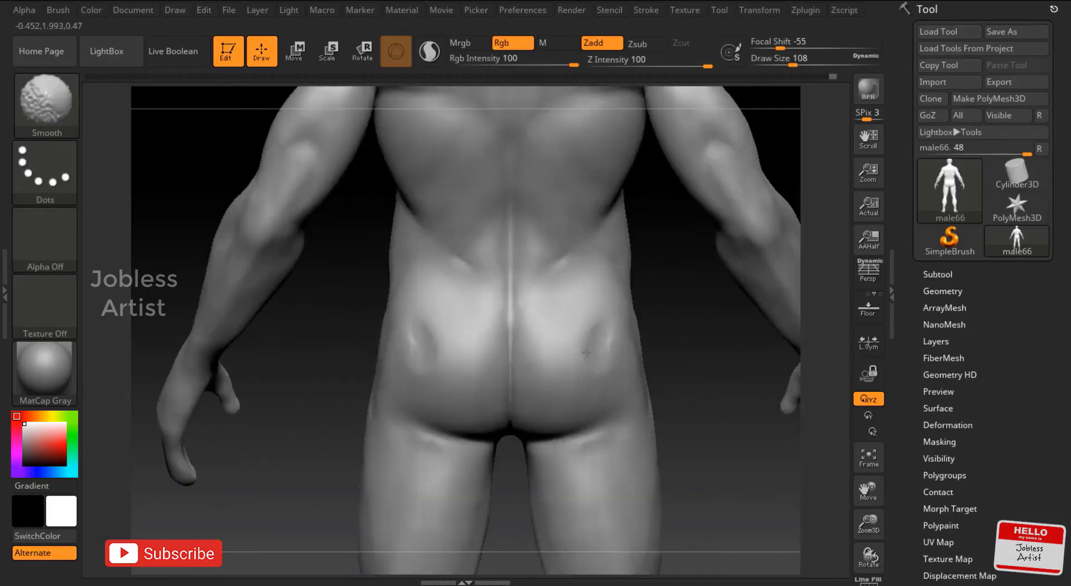
right_click_drag(720, 384, 456, 318)
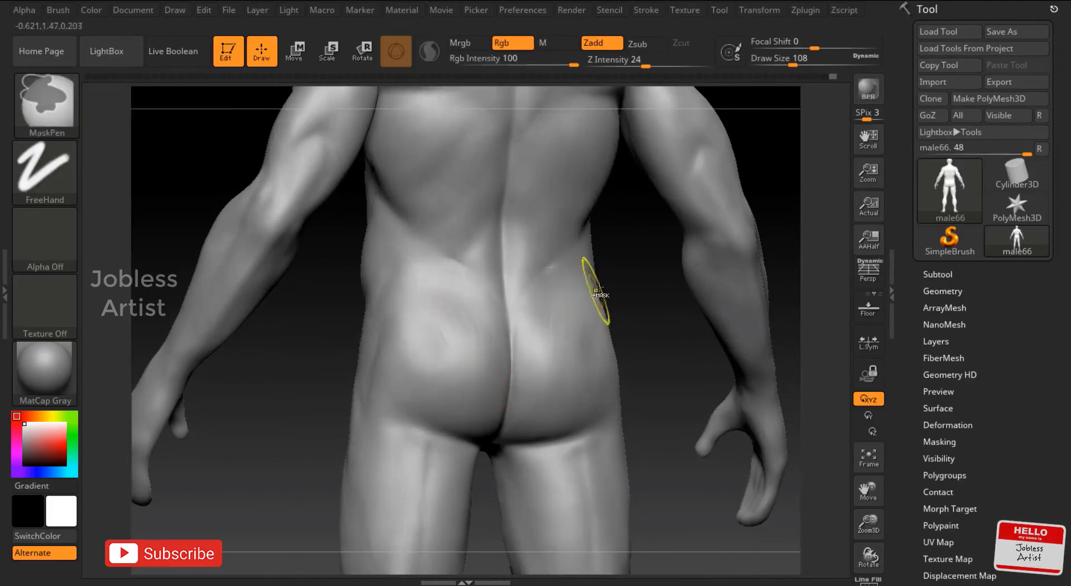
Inflate the right buttock with the Inflat brush to make it fuller and rounder
key("b")
key("i")
key("n")
right_click_drag(641, 311, 522, 303)
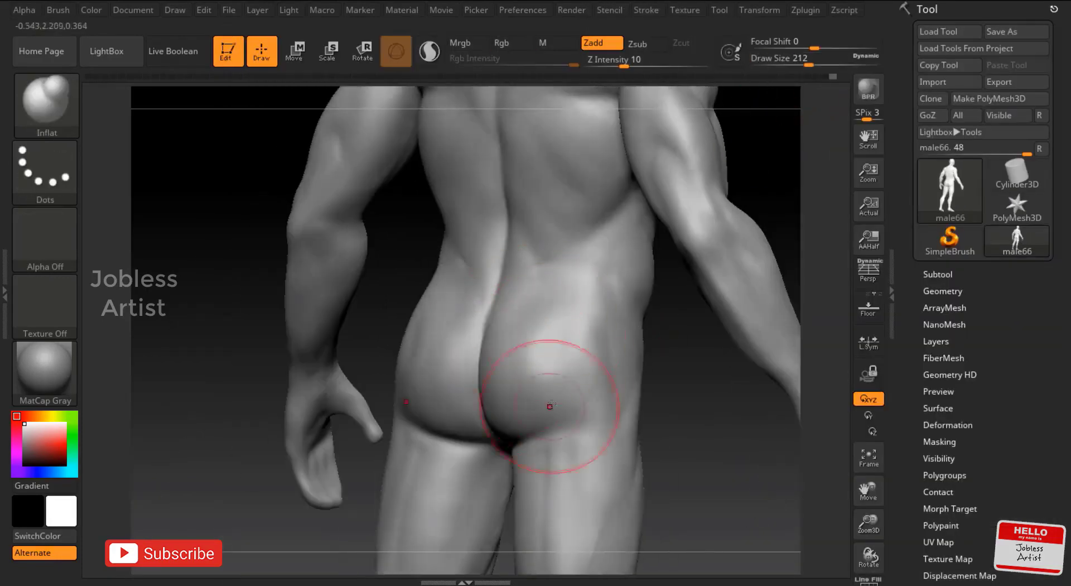
right_click_drag(555, 349, 681, 359)
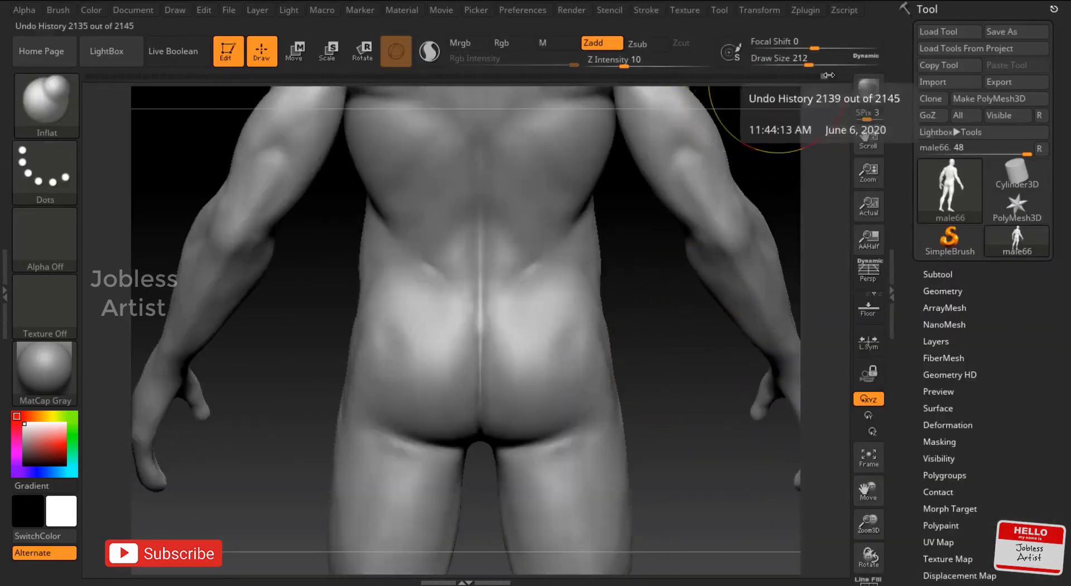